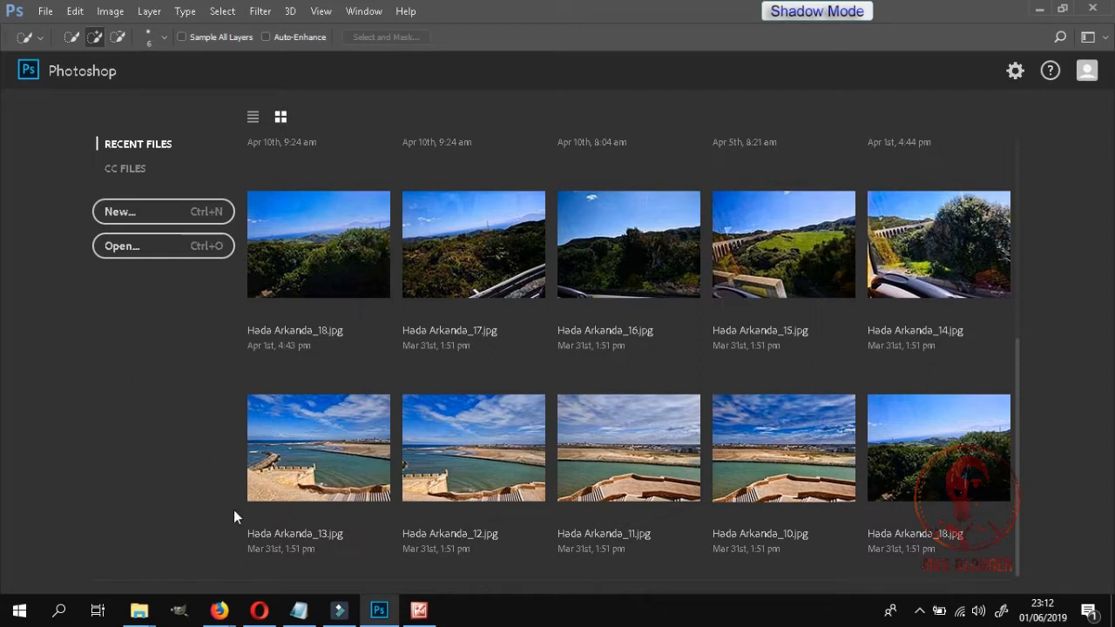
Switch to Firefox and look over the free photo sites Unsplash, Pixabay and Pexels.
left_click(219, 606)
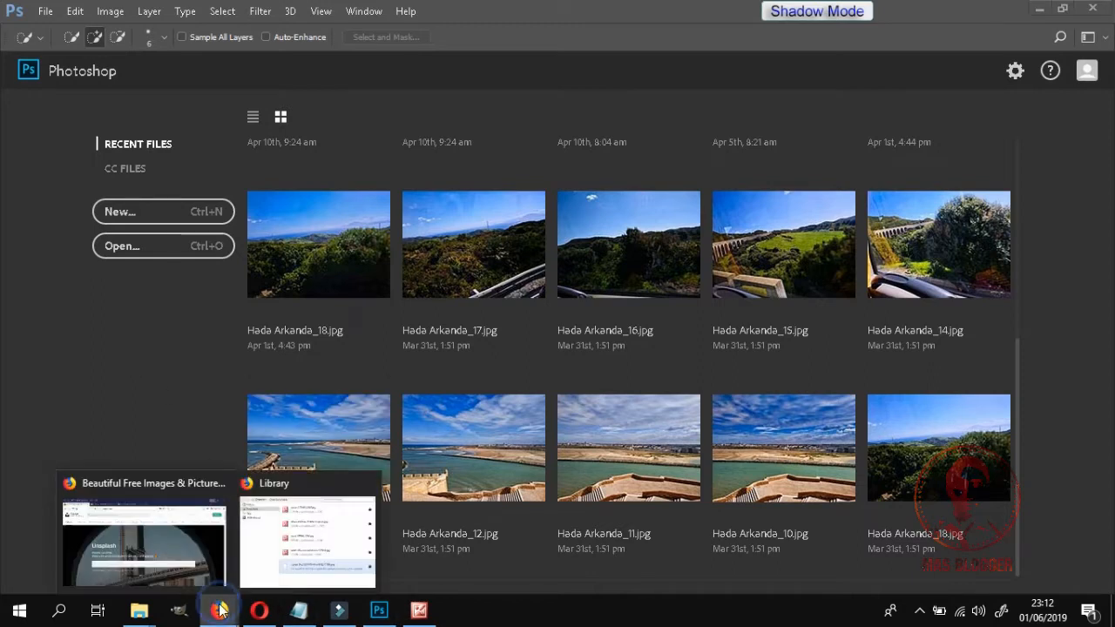
left_click(367, 480)
left_click(206, 536)
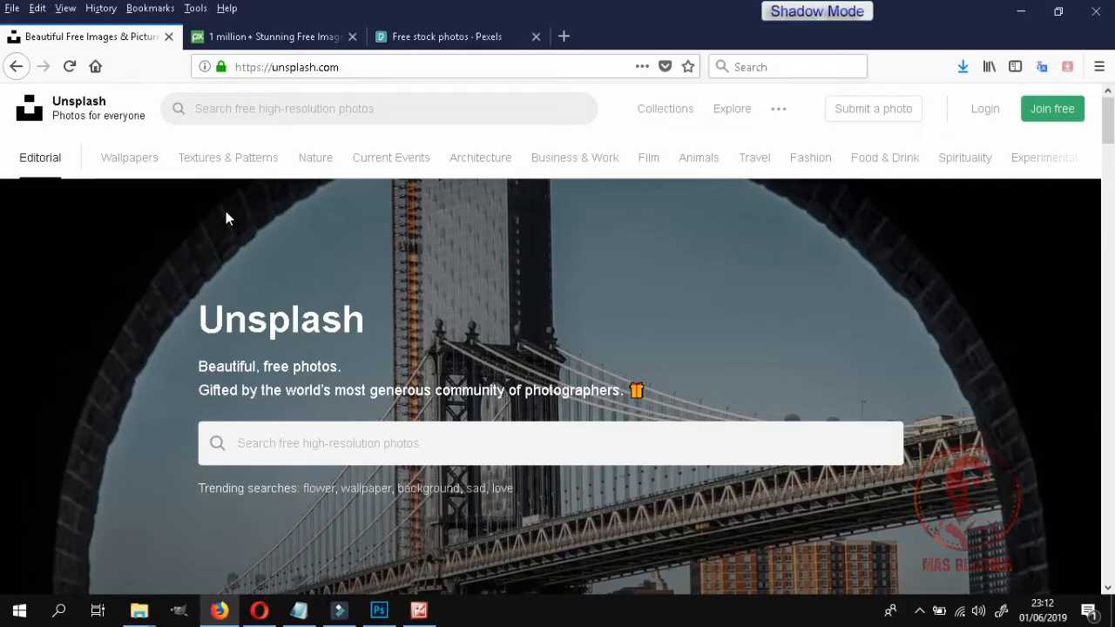
scroll(318, 239, "down", 5)
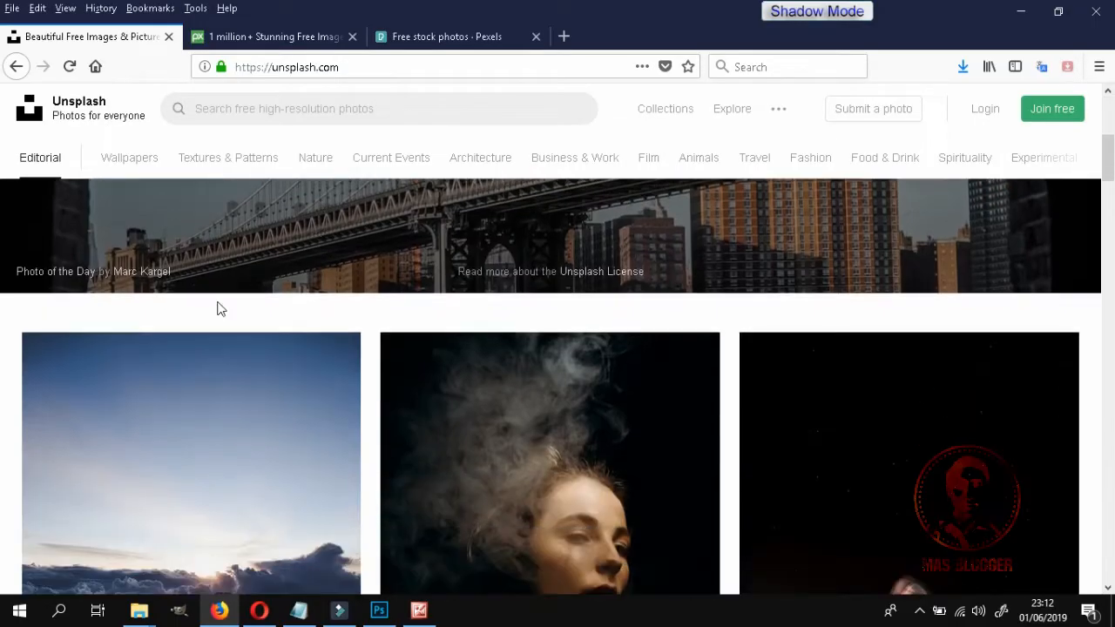
scroll(219, 304, "up", 5)
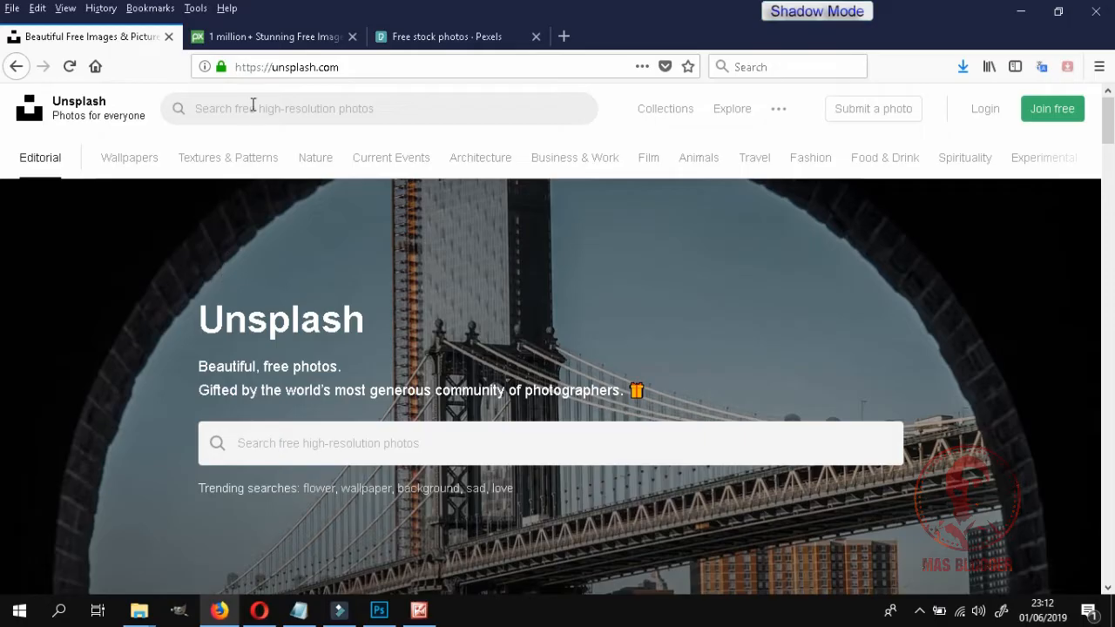
left_click(268, 40)
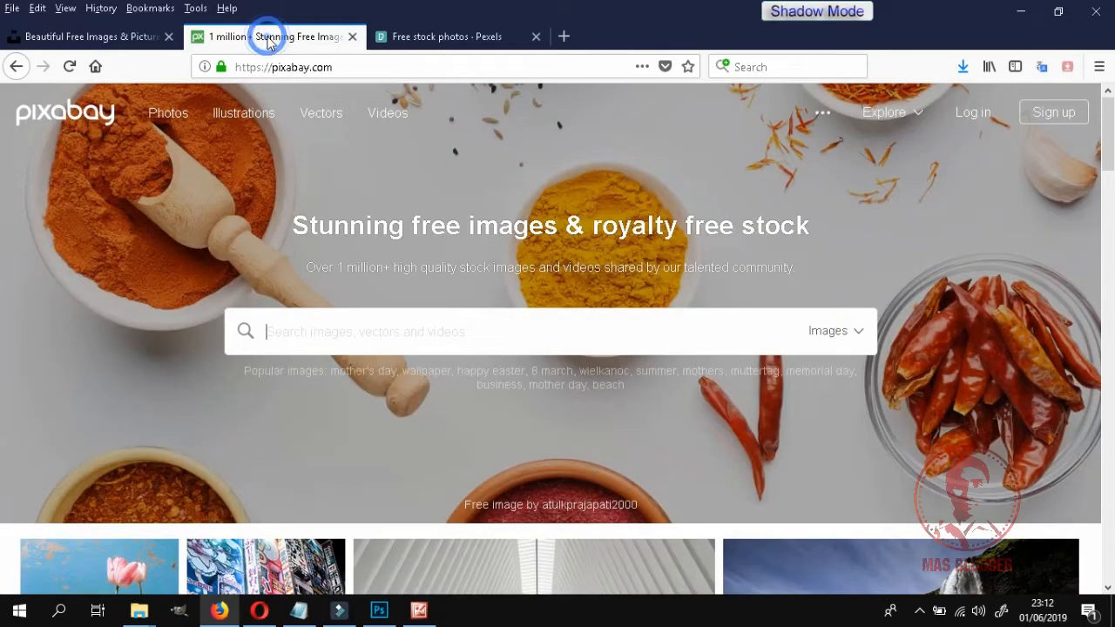
left_click(435, 39)
left_click(116, 41)
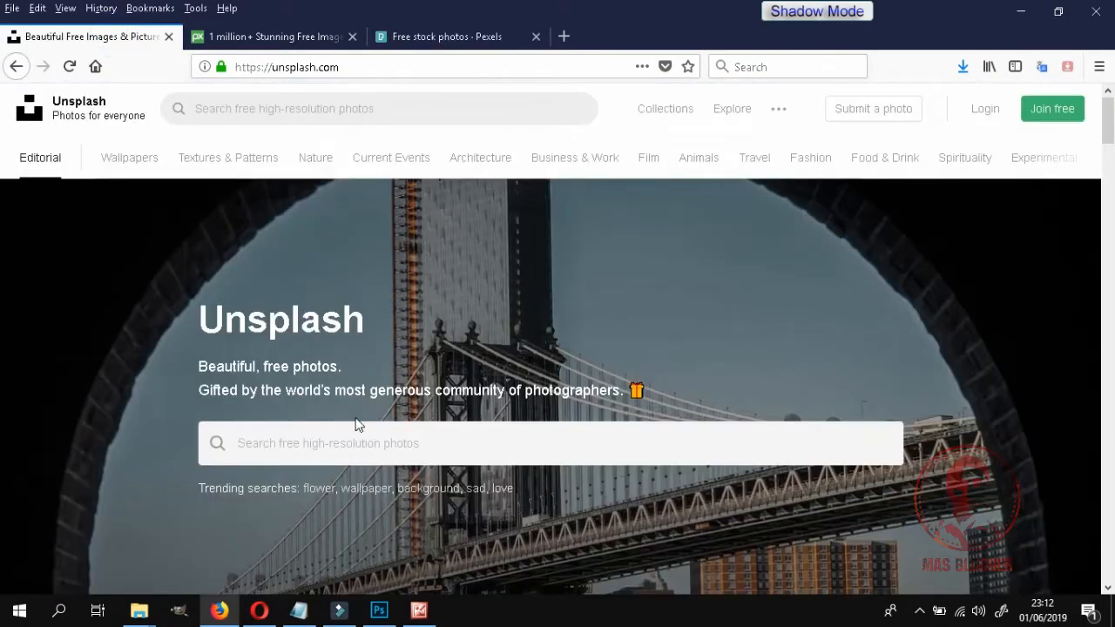
scroll(218, 273, "down", 7)
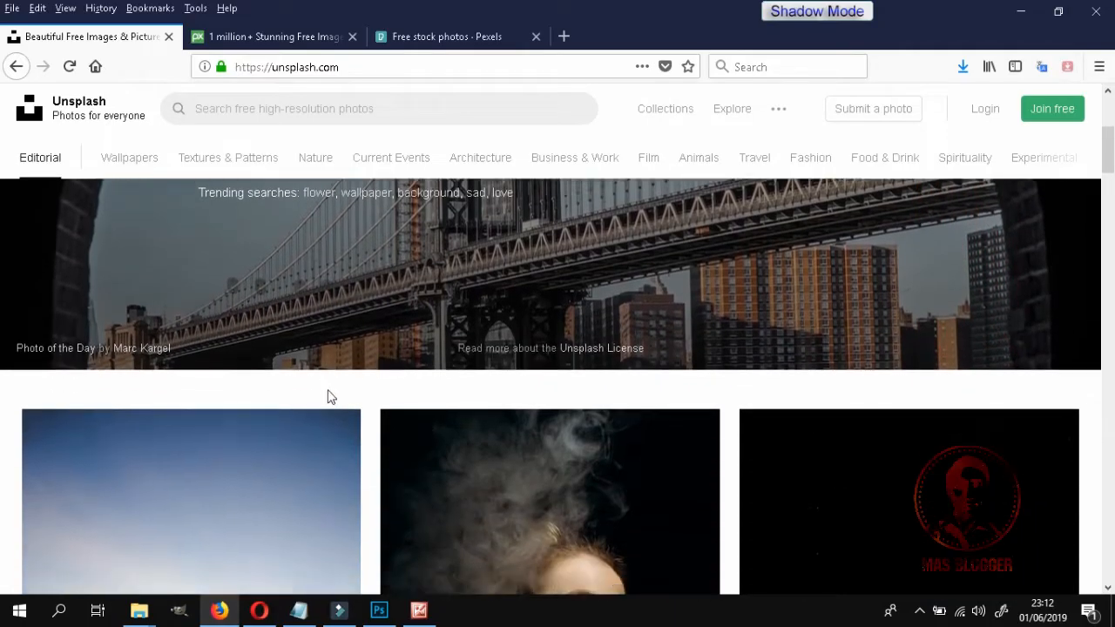
scroll(296, 374, "up", 6)
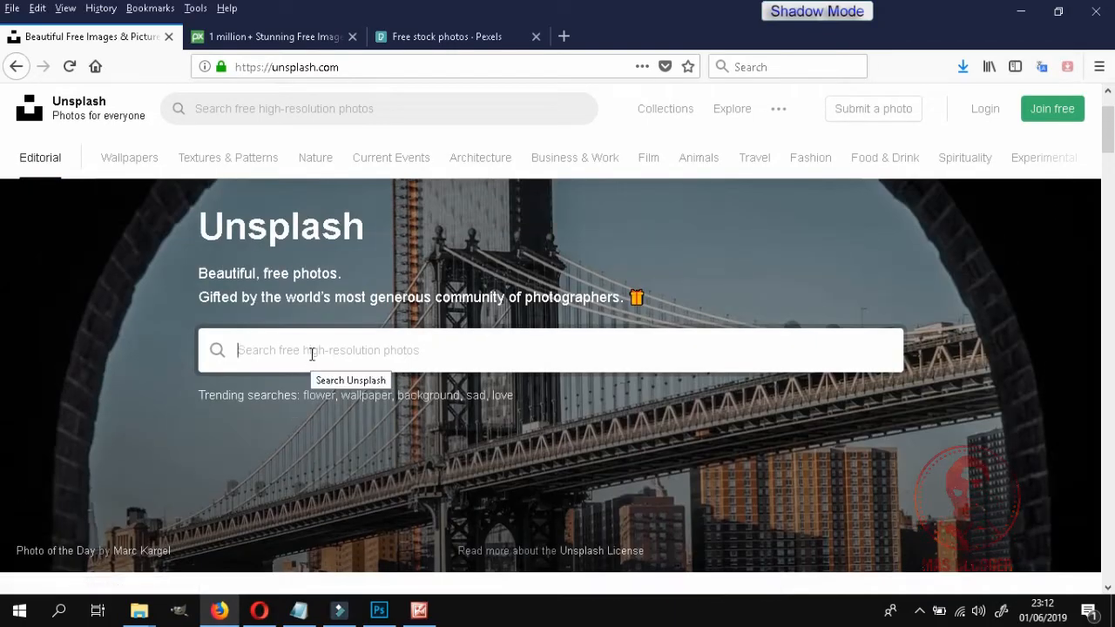
Search Unsplash for "car", browse the results and open the yellow sports car photo.
left_click(312, 353)
type("car")
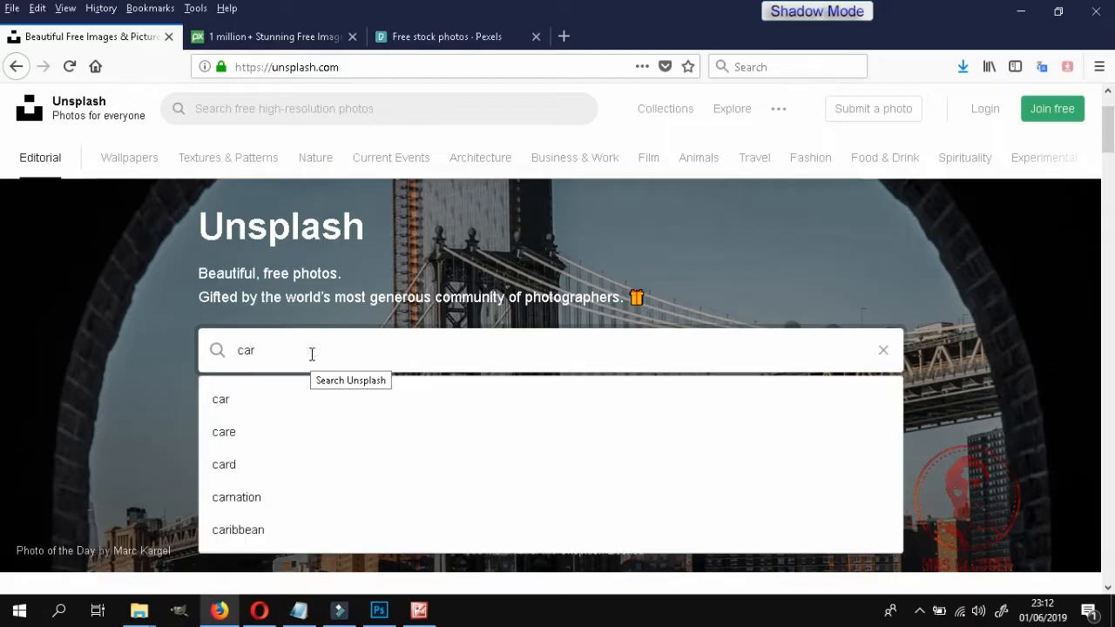
key("Return")
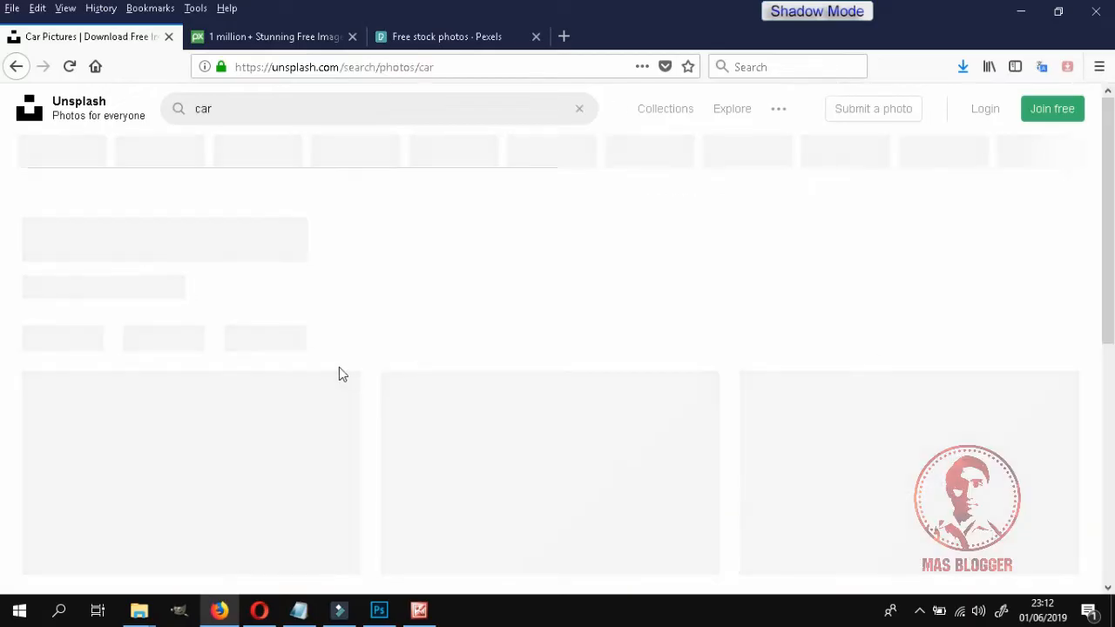
scroll(592, 277, "down", 3)
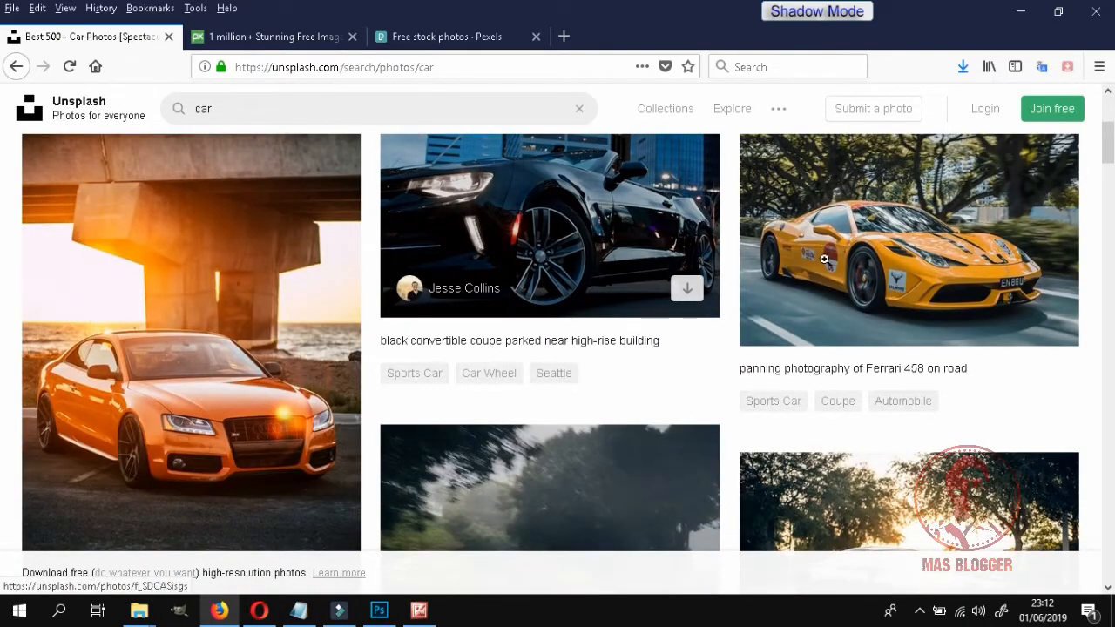
scroll(859, 365, "down", 4)
scroll(858, 364, "down", 5)
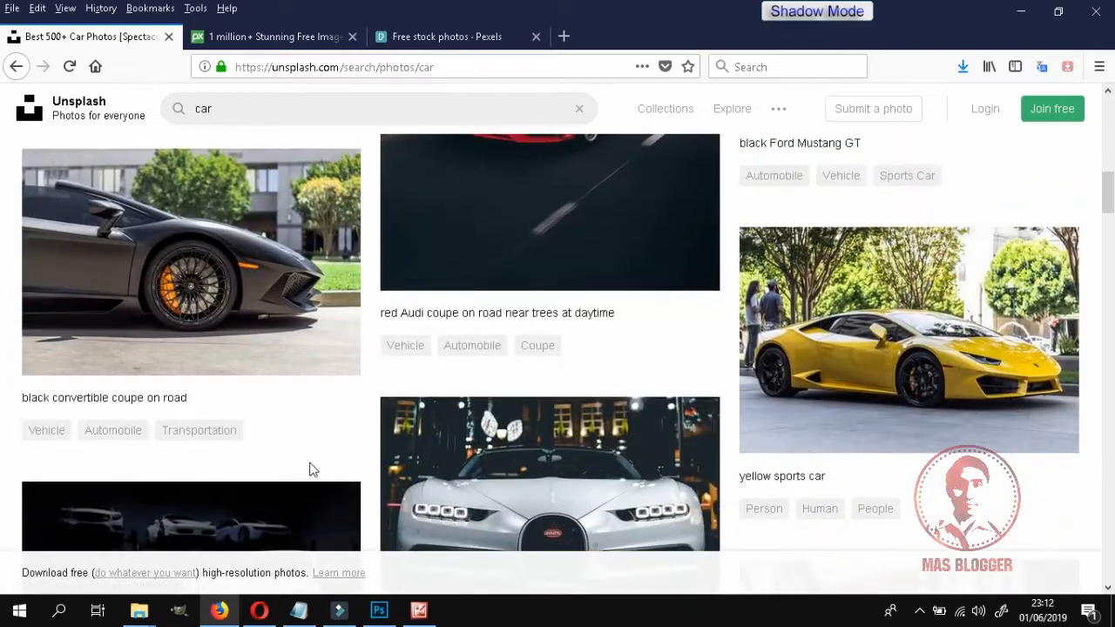
scroll(521, 347, "up", 3)
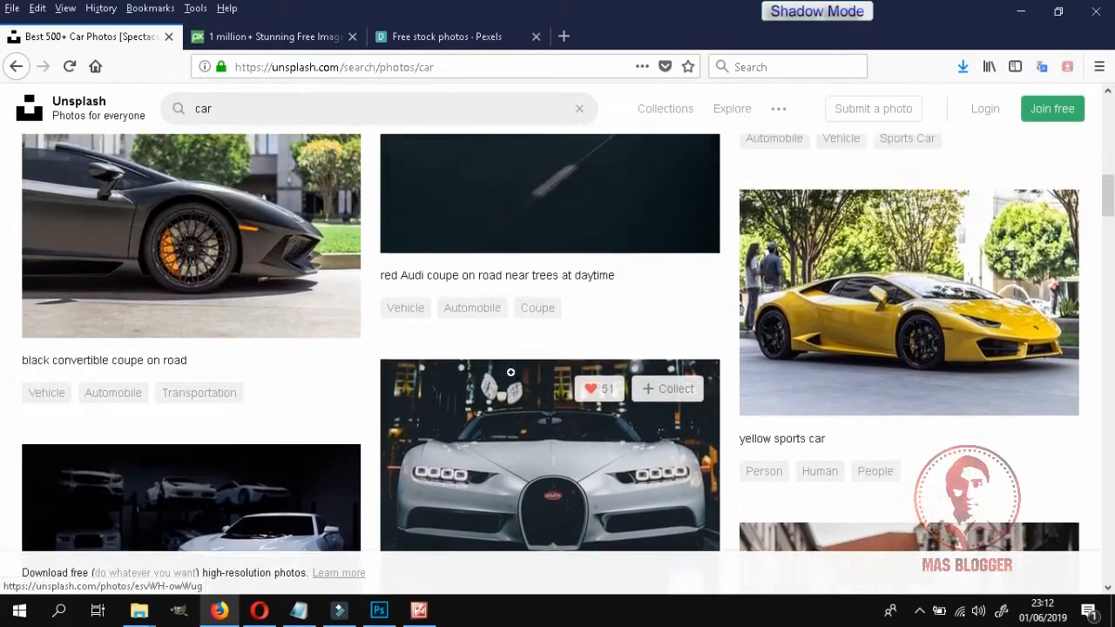
left_click(941, 318)
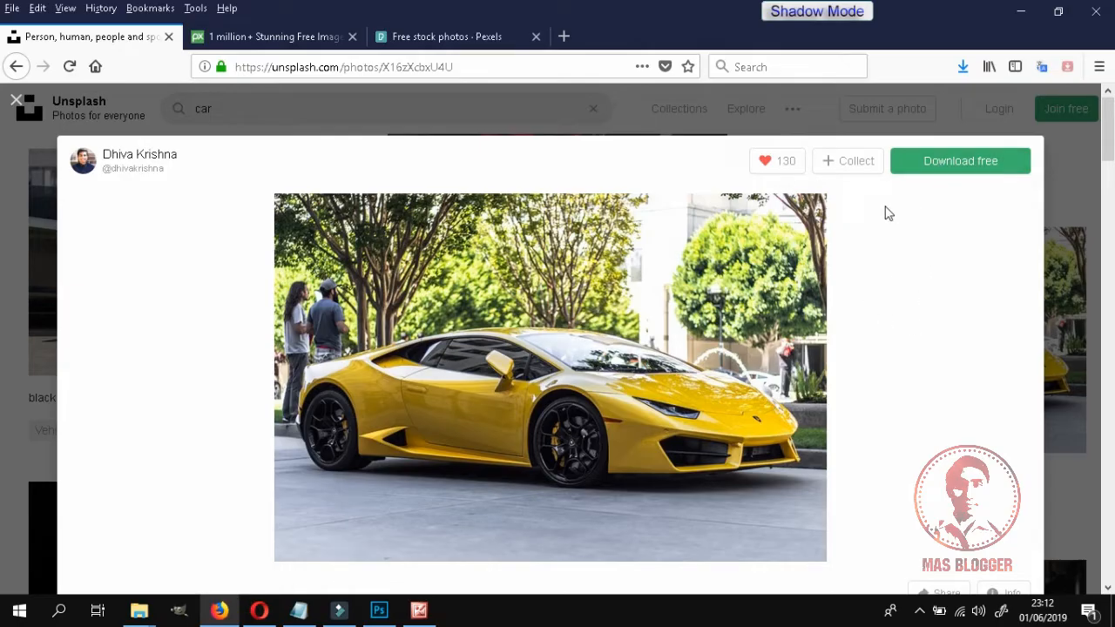
Check the browser's recent downloads and revisit the Pixabay and Pexels pages before returning to the Unsplash car photo.
left_click(964, 69)
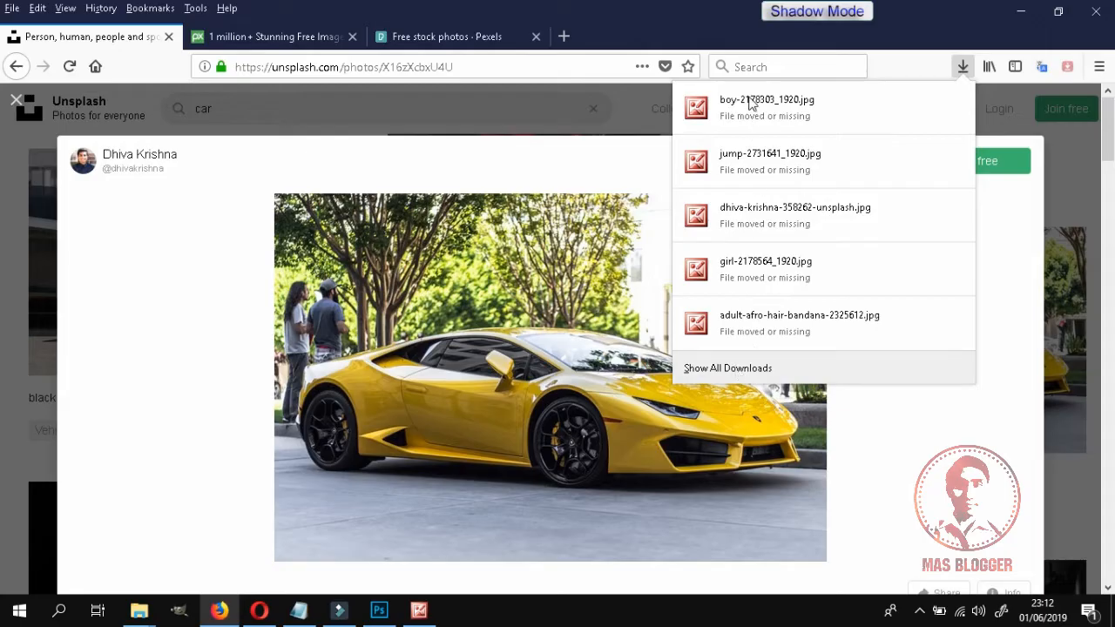
left_click(287, 36)
left_click(420, 32)
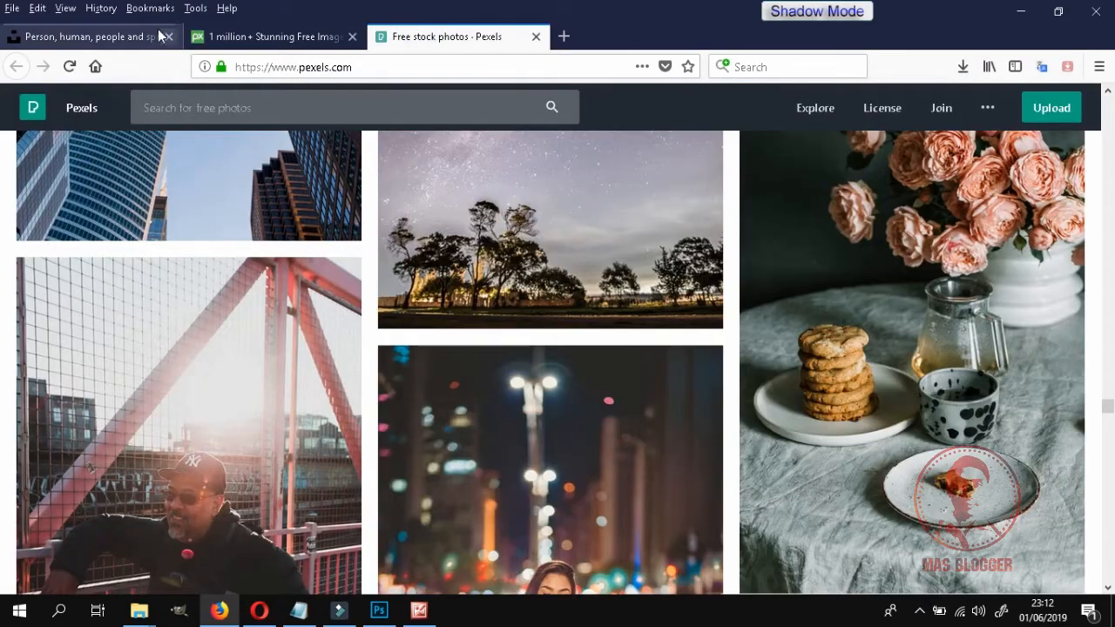
left_click(139, 33)
Review the photo source links in the Notepad file "situs download photo gratis di internet.txt", and put the notes away.
left_click(298, 610)
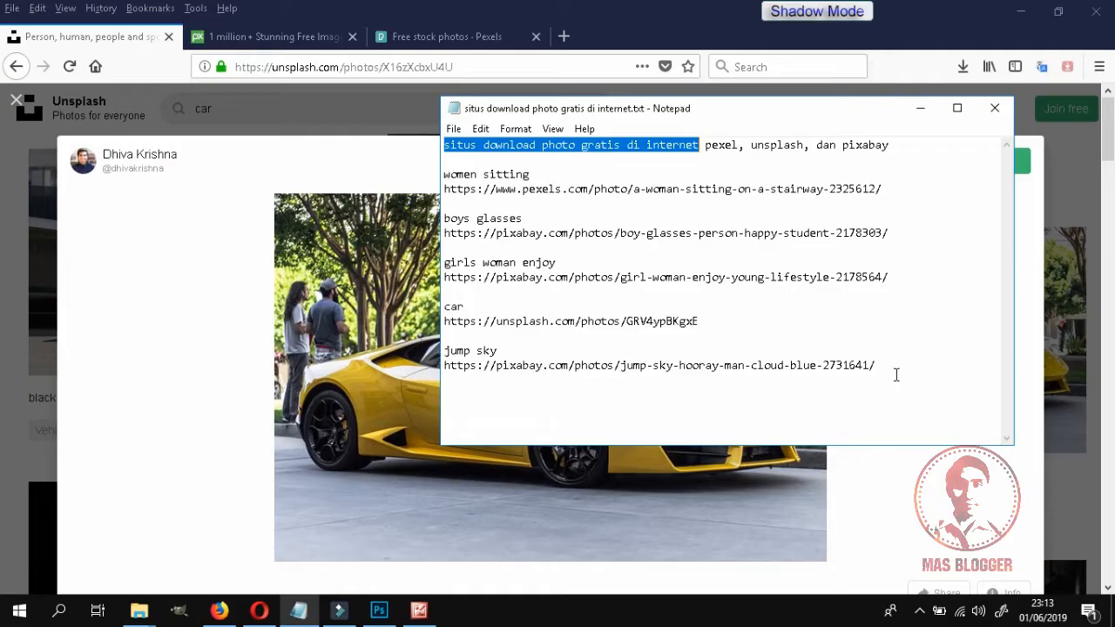
left_click_drag(892, 366, 573, 167)
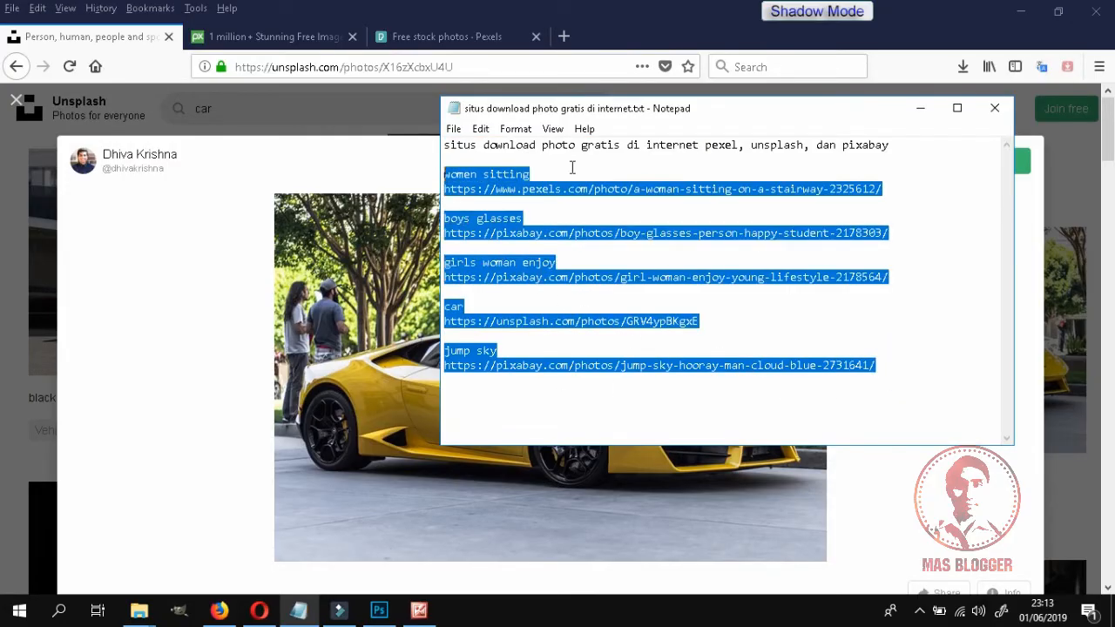
left_click(574, 166)
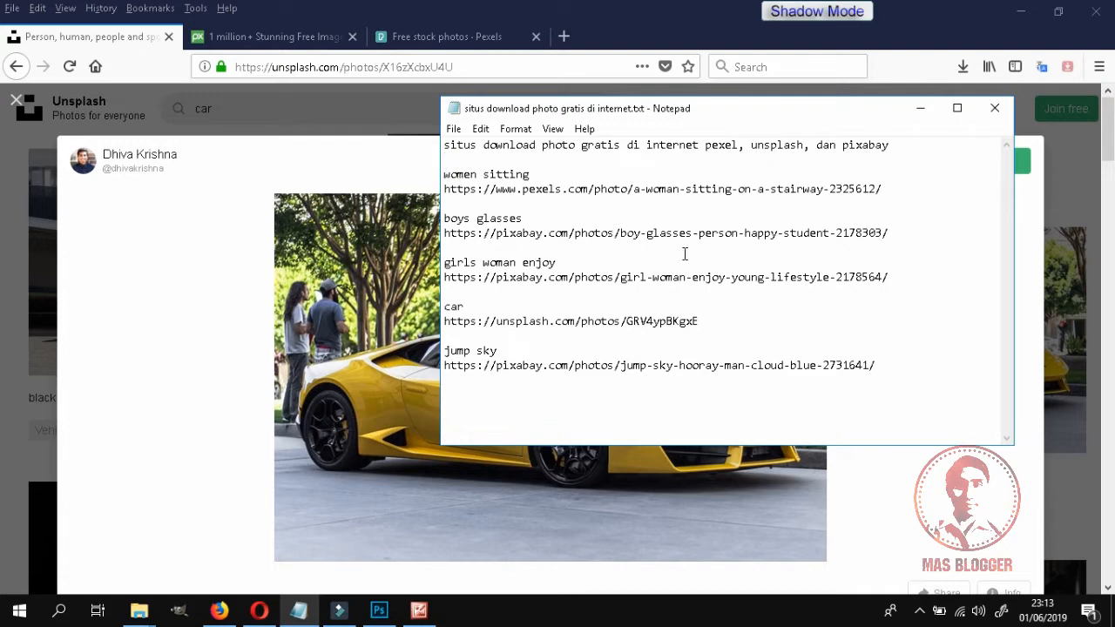
left_click(921, 108)
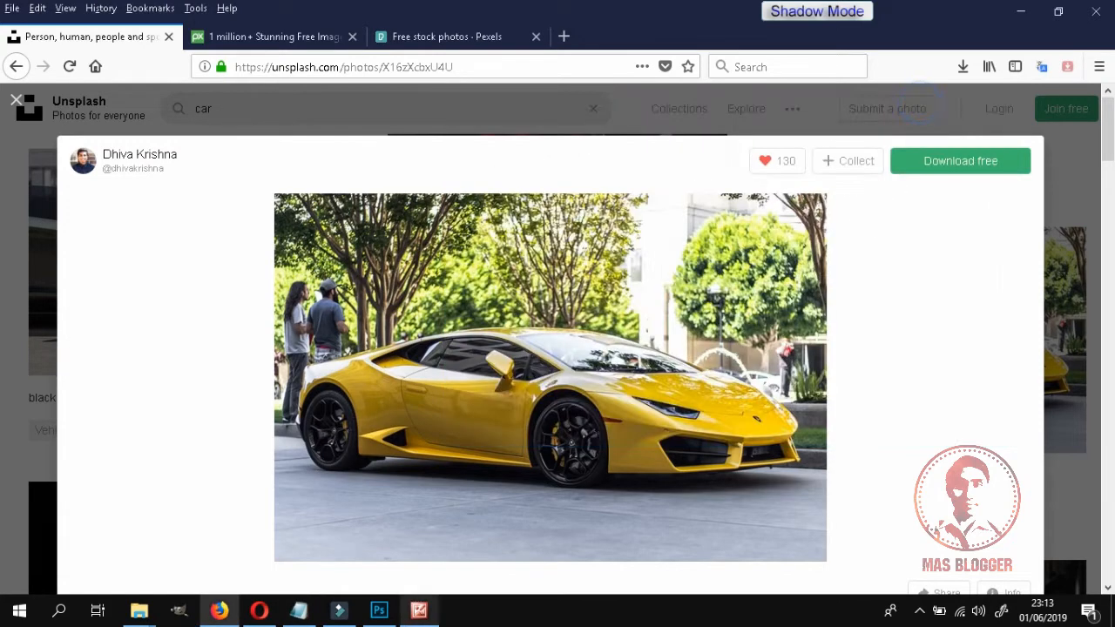
Switch to Photoshop and open all five JPG photos from the "untuk remove background" folder on drive D.
left_click(379, 610)
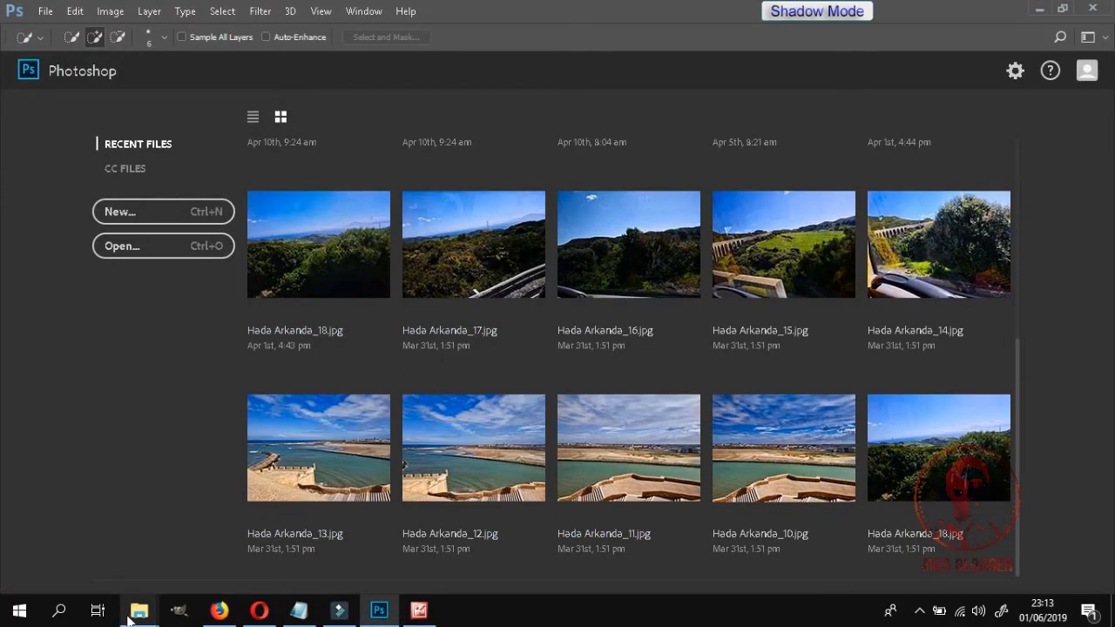
mouse_move(131, 619)
left_click(102, 543)
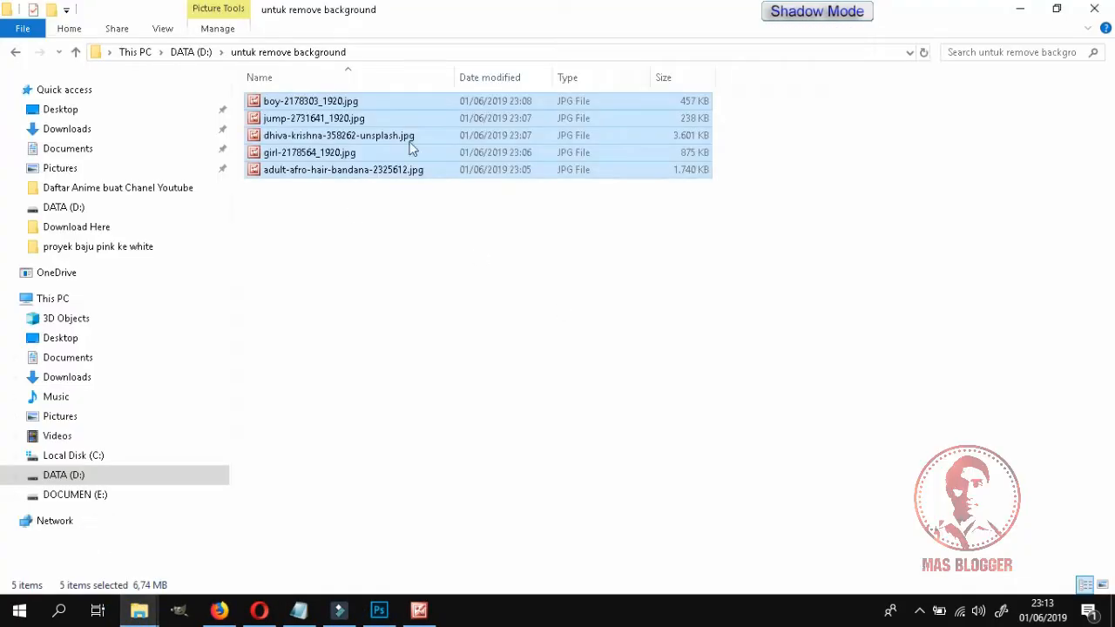
left_click(1052, 13)
left_click_drag(423, 79, 807, 232)
left_click_drag(743, 350, 762, 379)
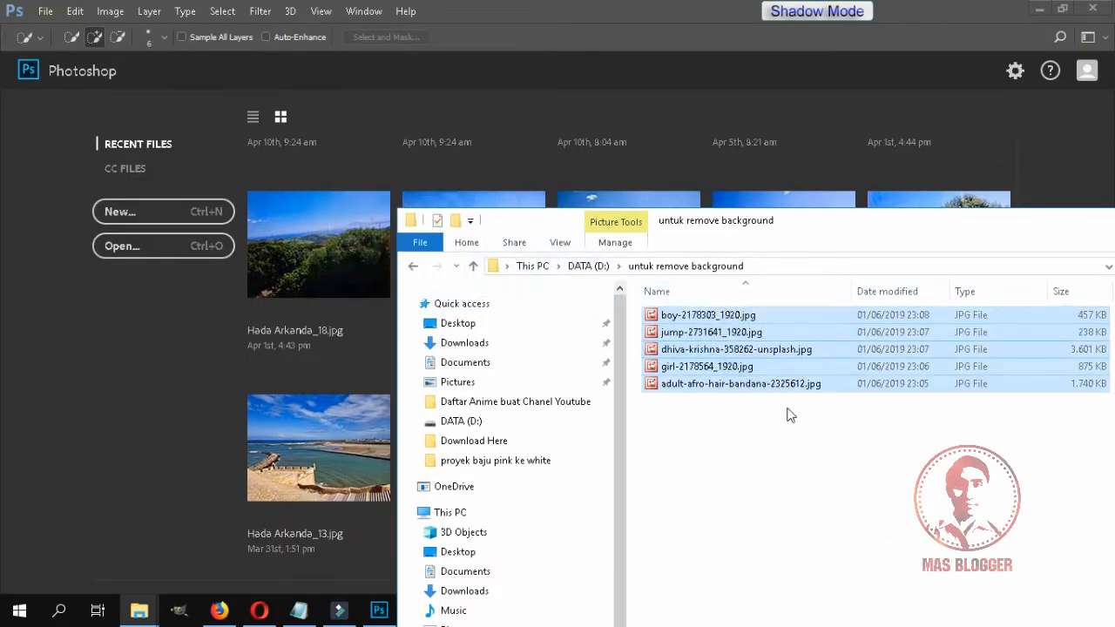
left_click(875, 498)
left_click_drag(851, 508, 685, 310)
left_click_drag(731, 338, 316, 268)
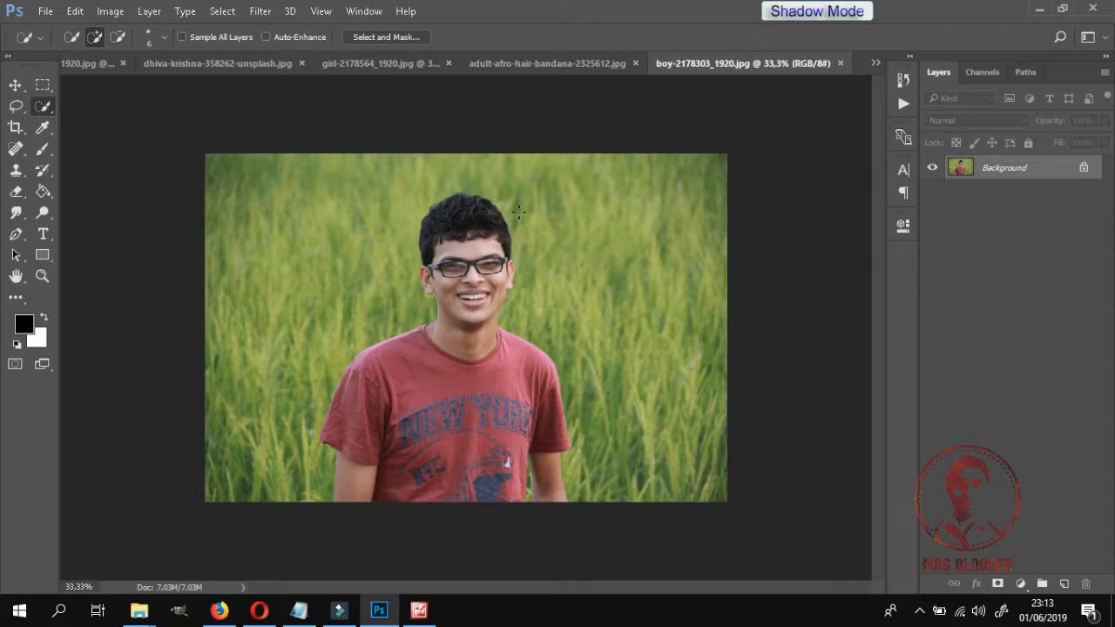
Look through the open photos and examine the outline of the orange car up close.
left_click(536, 61)
left_click(411, 62)
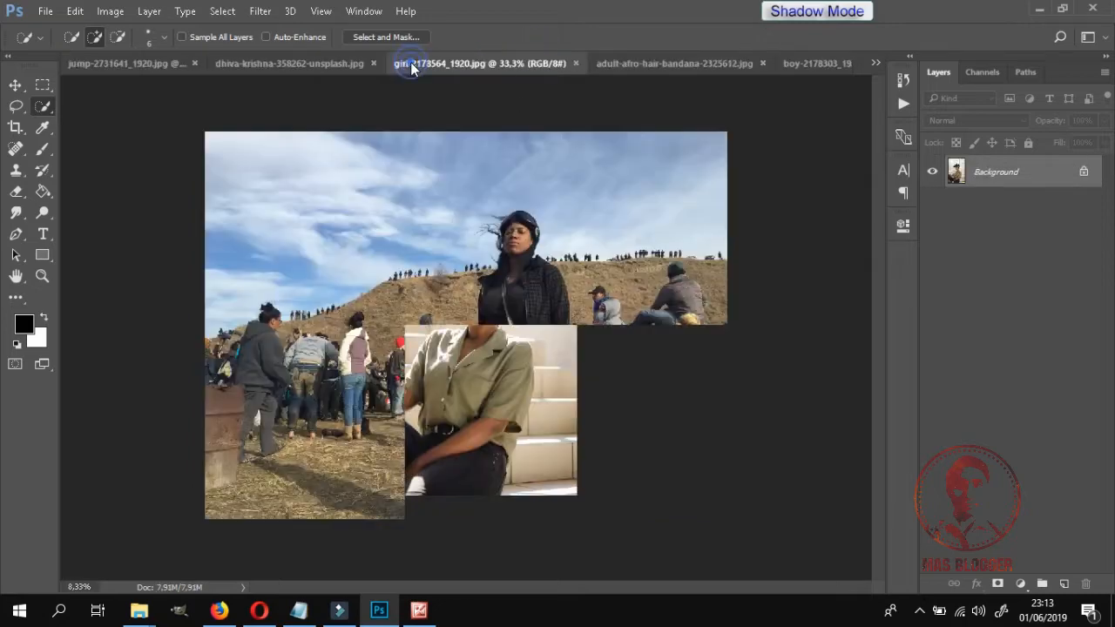
left_click(262, 62)
left_click(155, 61)
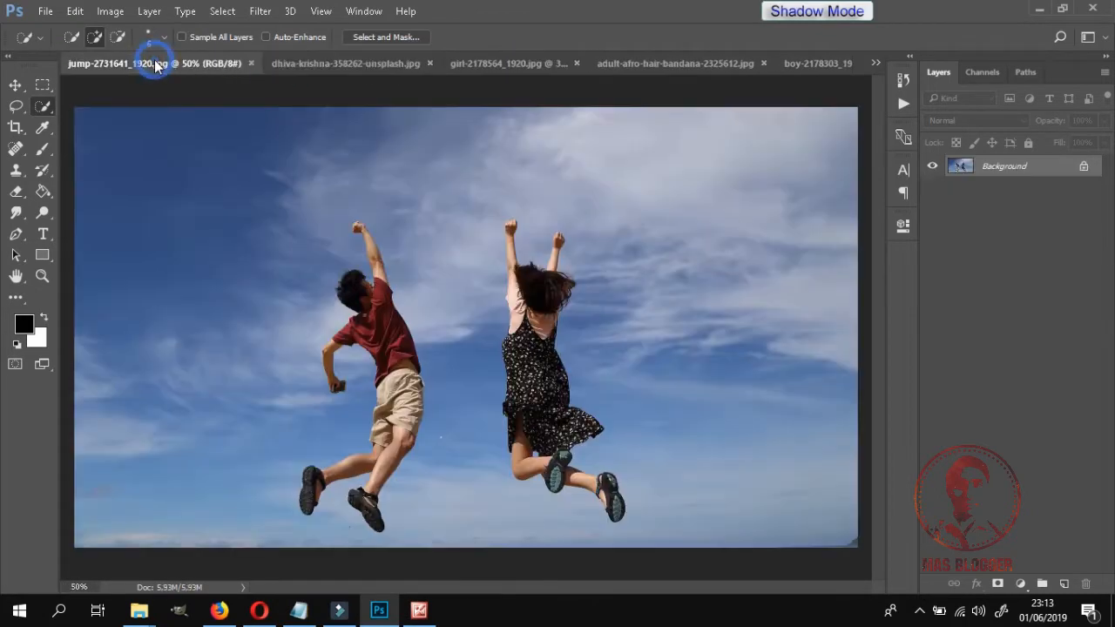
left_click(342, 65)
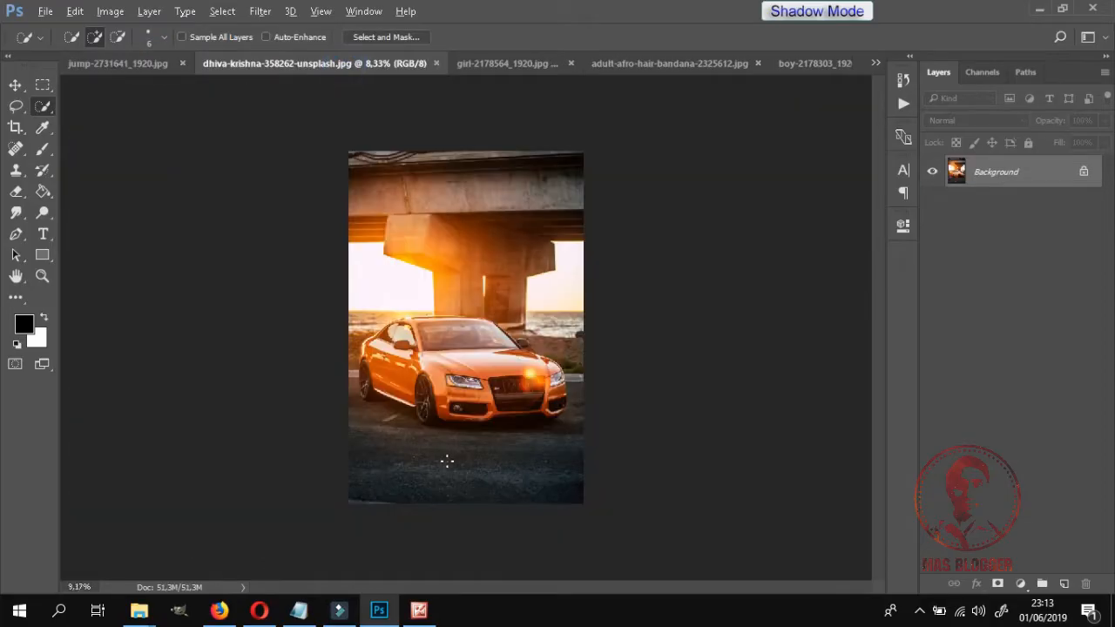
scroll(447, 462, "up", 12)
scroll(425, 479, "down", 4)
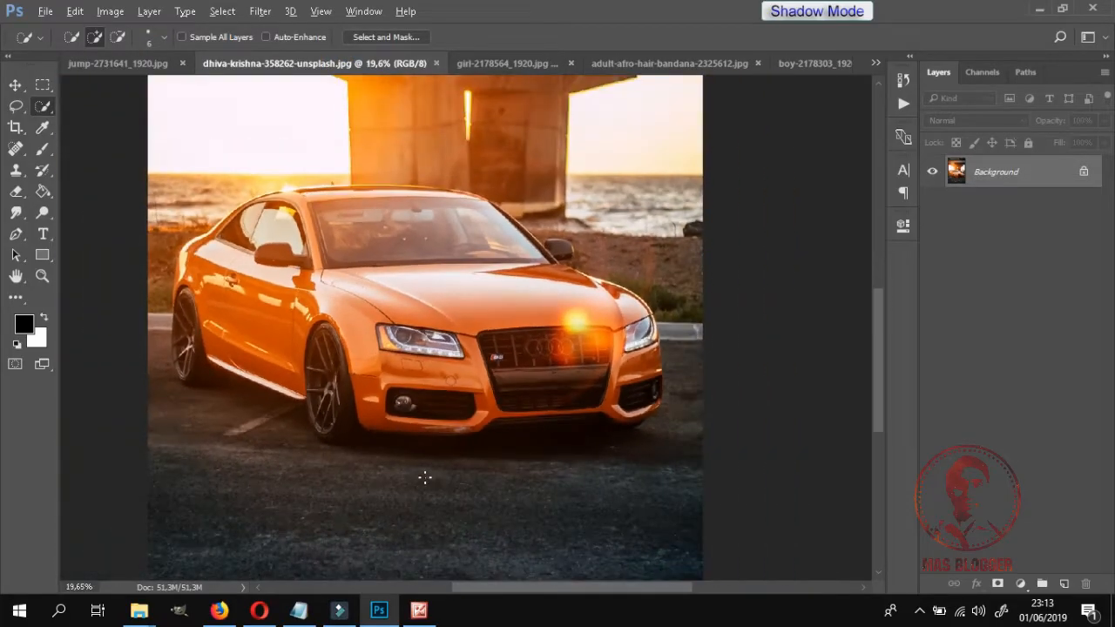
scroll(313, 370, "up", 2)
scroll(364, 452, "up", 1)
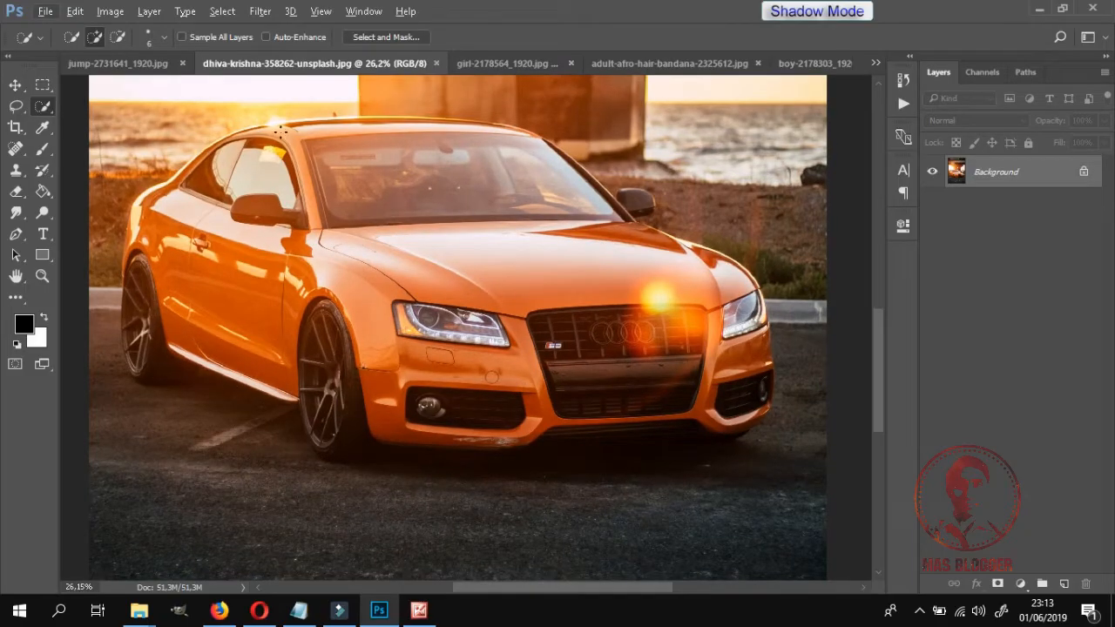
left_click(518, 68)
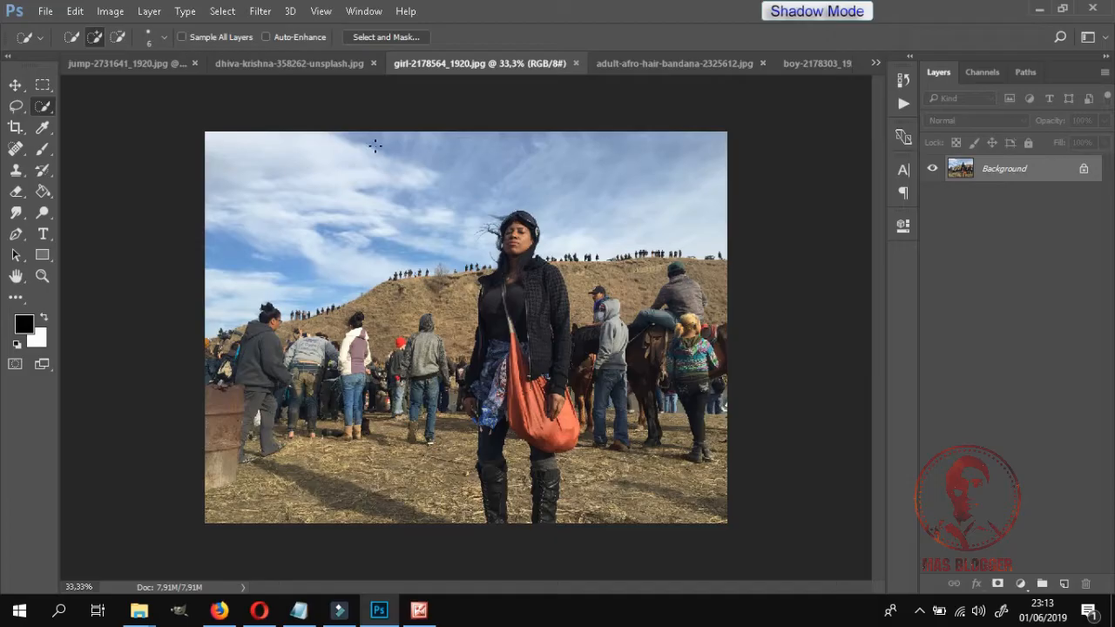
Return to the orange car photo and start a Pen tool path beneath the front wheel, up to the bumper's lower edge.
left_click(292, 70)
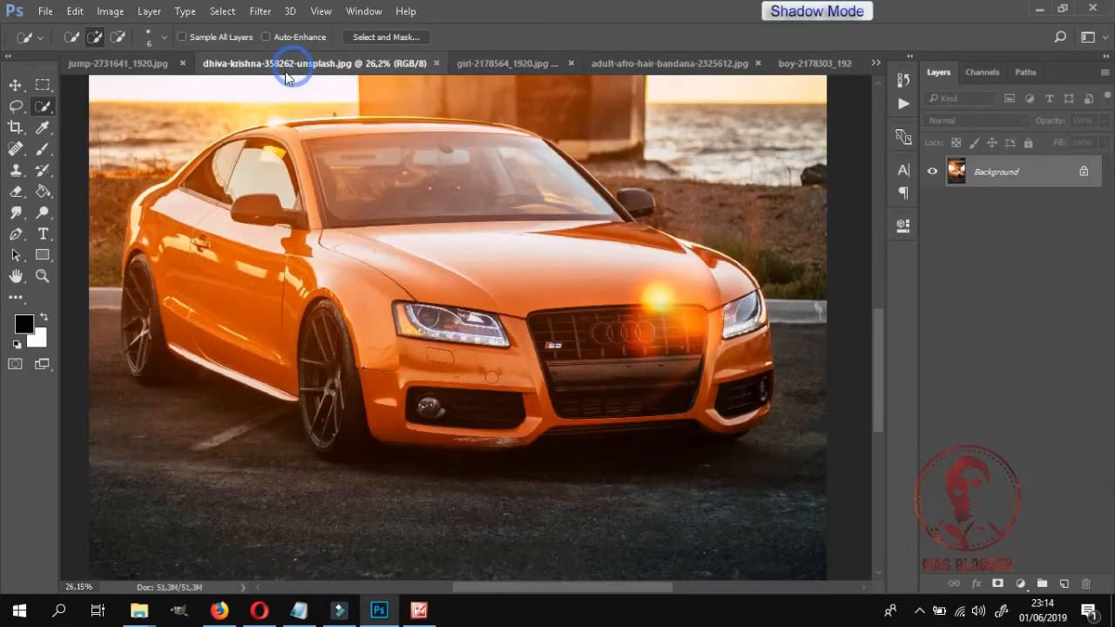
scroll(336, 384, "up", 1)
scroll(374, 388, "down", 1)
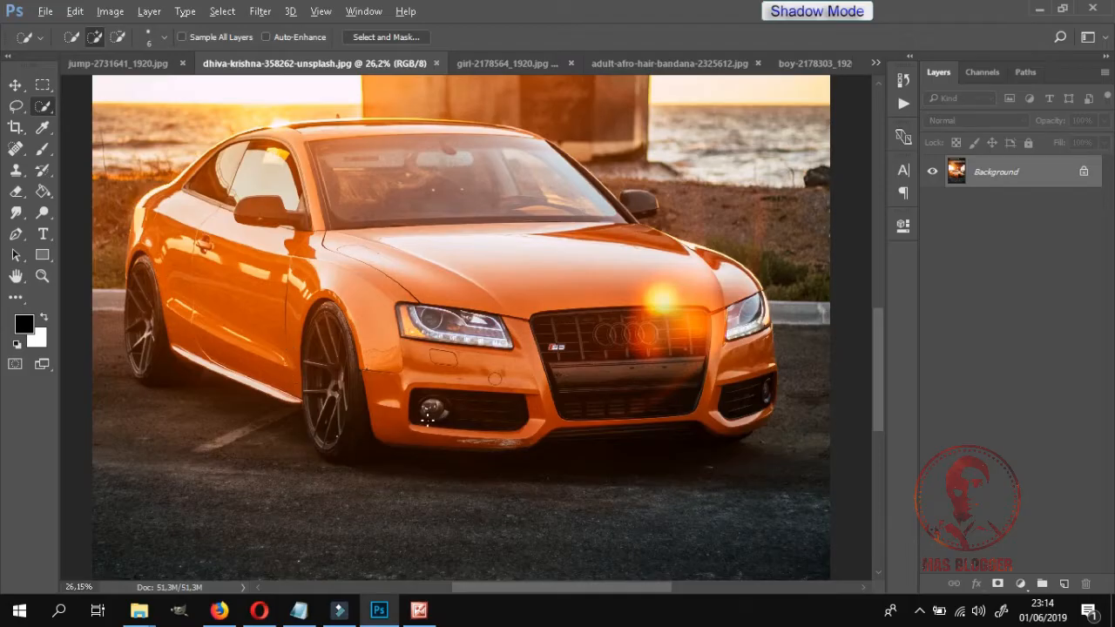
left_click(14, 237)
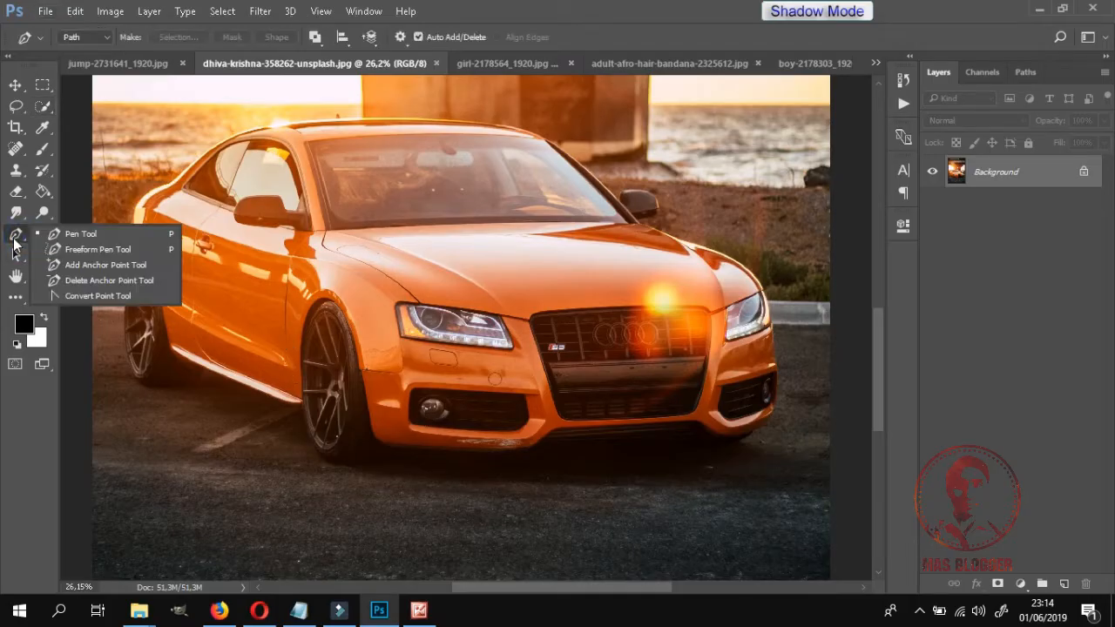
left_click(68, 237)
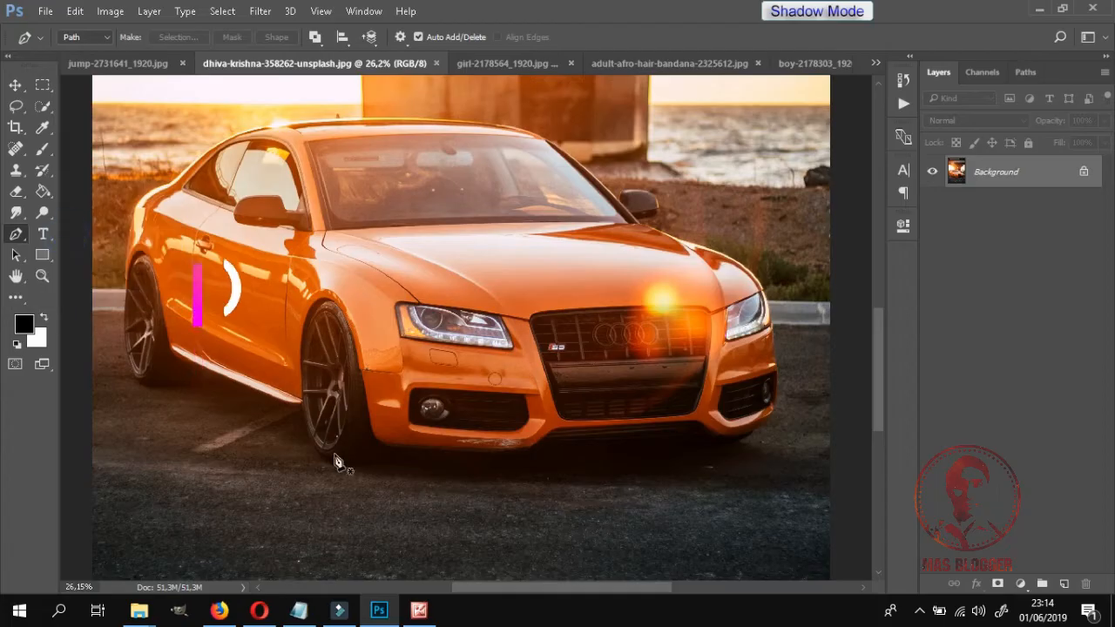
scroll(336, 461, "up", 1)
left_click(329, 466)
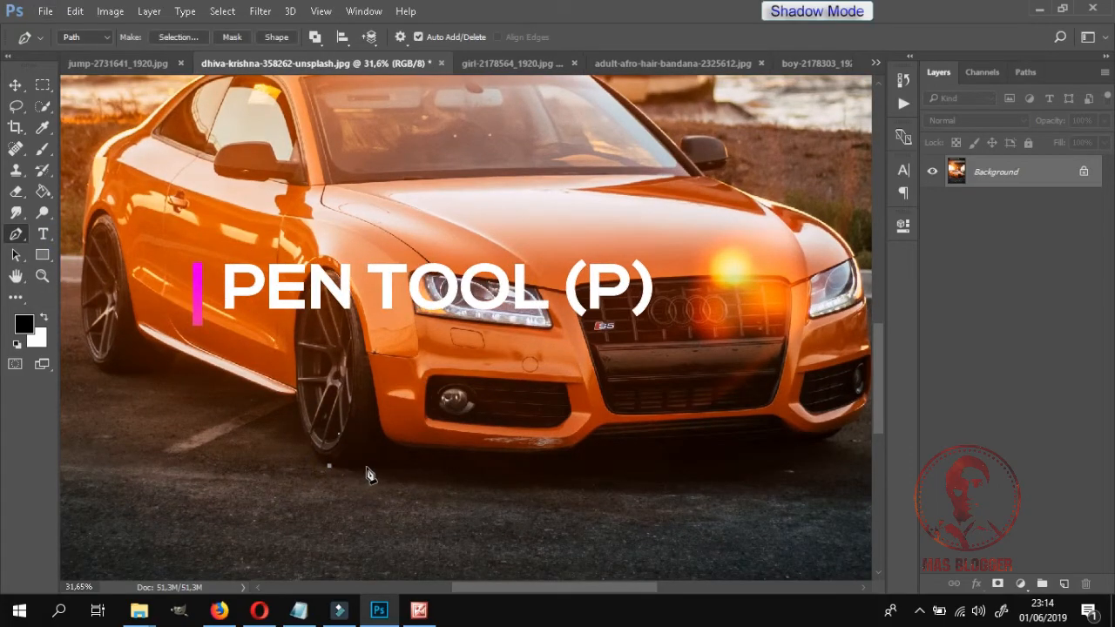
left_click(389, 464)
left_click(406, 451)
Continue the path along the underside of the front bumper and around to its far lower corner.
left_click_drag(484, 452, 524, 456)
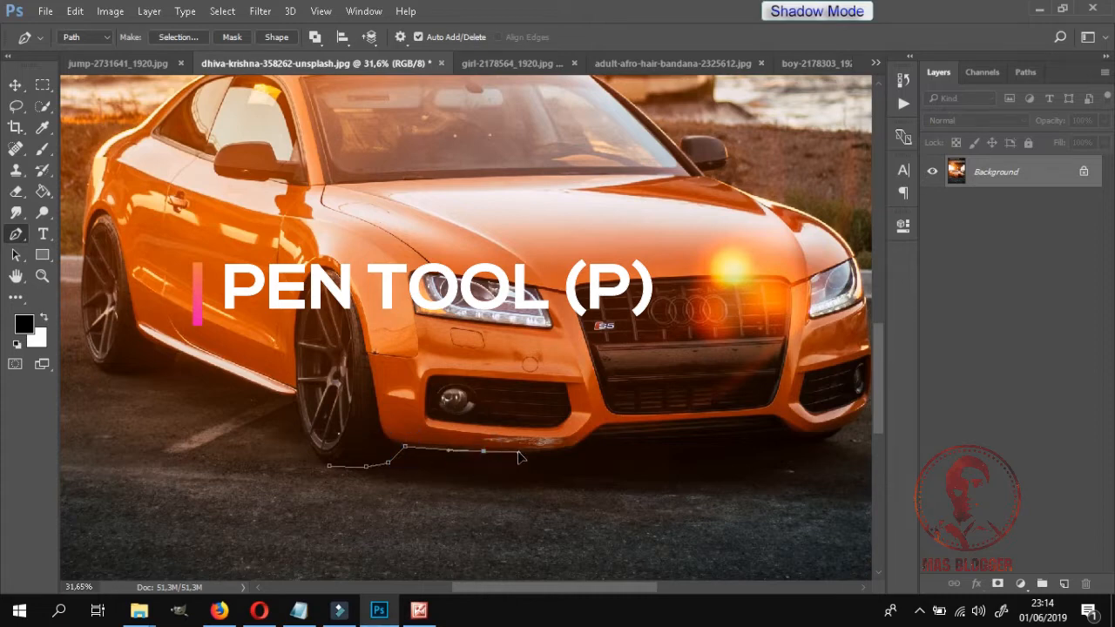
left_click(573, 452)
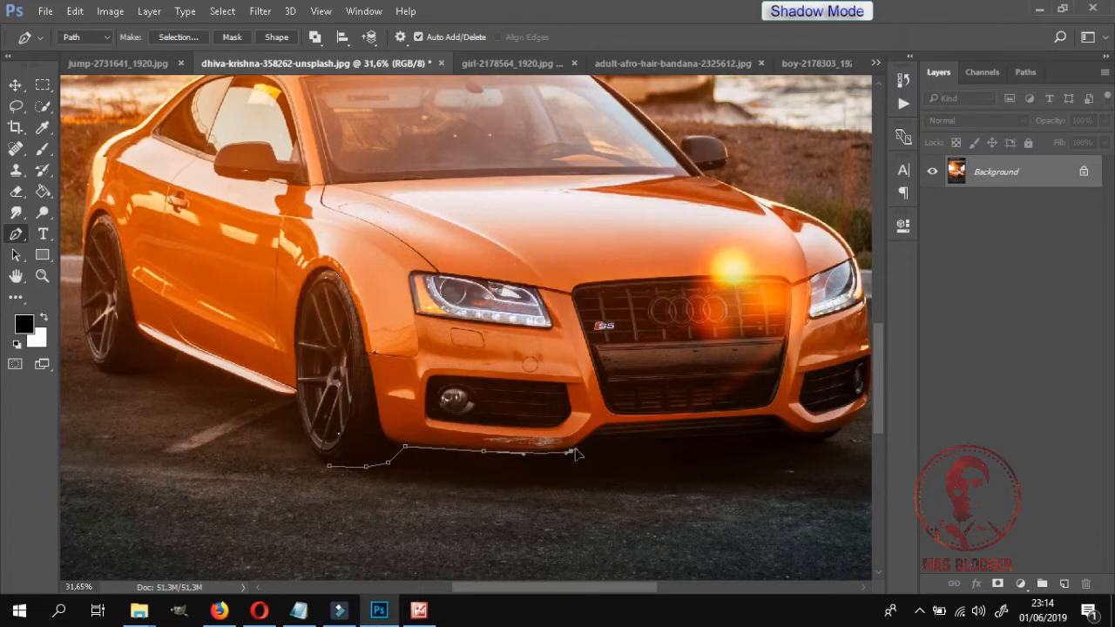
left_click_drag(720, 445, 813, 442)
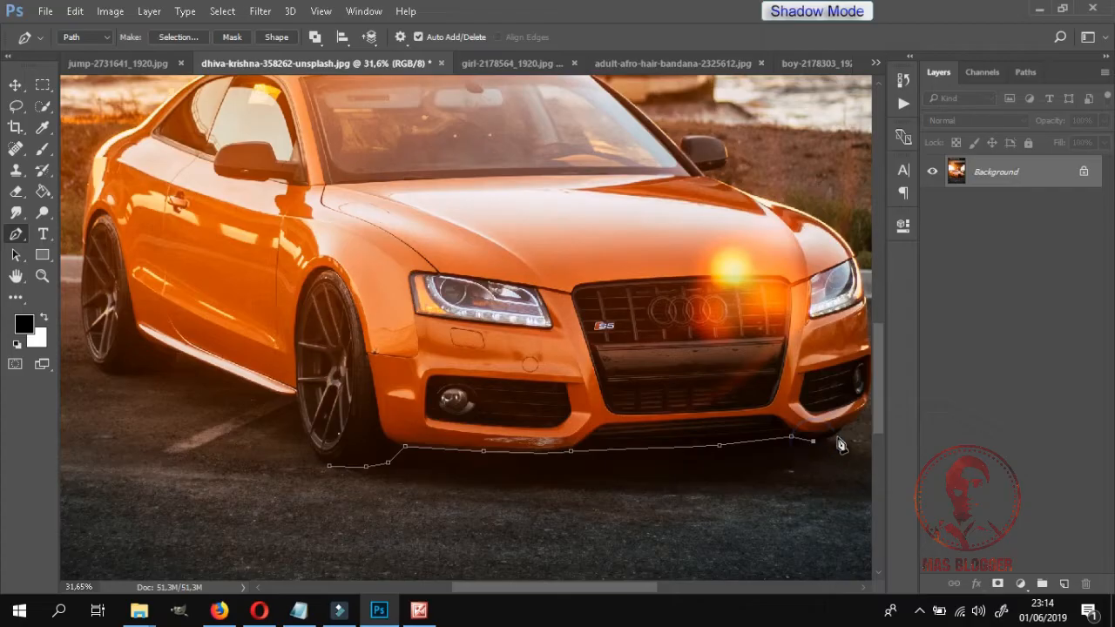
left_click(841, 434)
key("ctrl+minus")
scroll(657, 438, "up", 5, "alt")
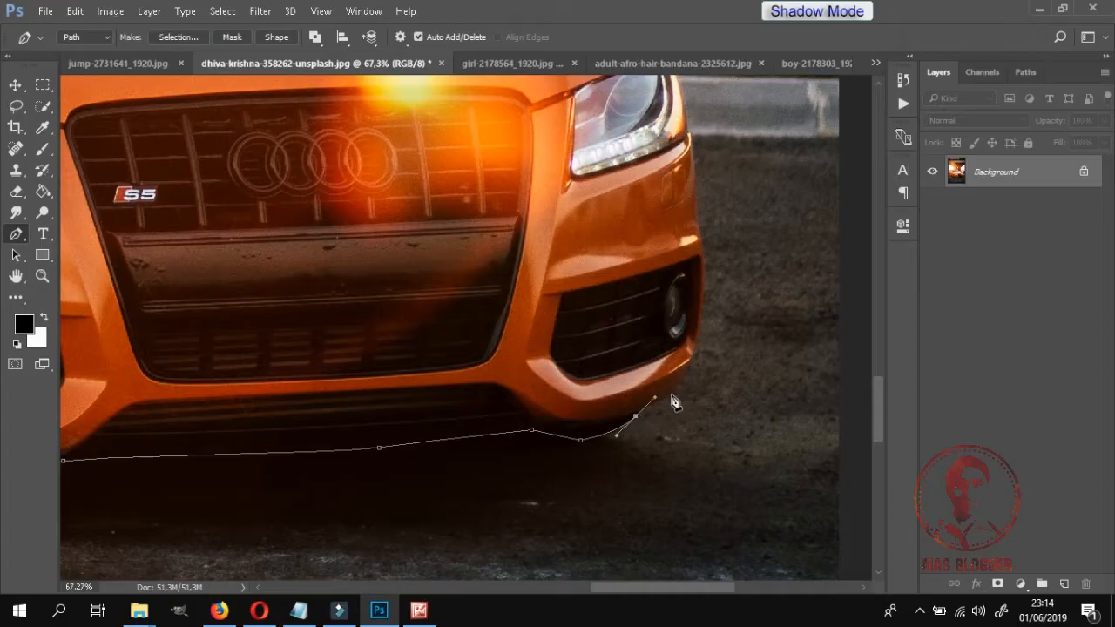
left_click(672, 399)
left_click(76, 11)
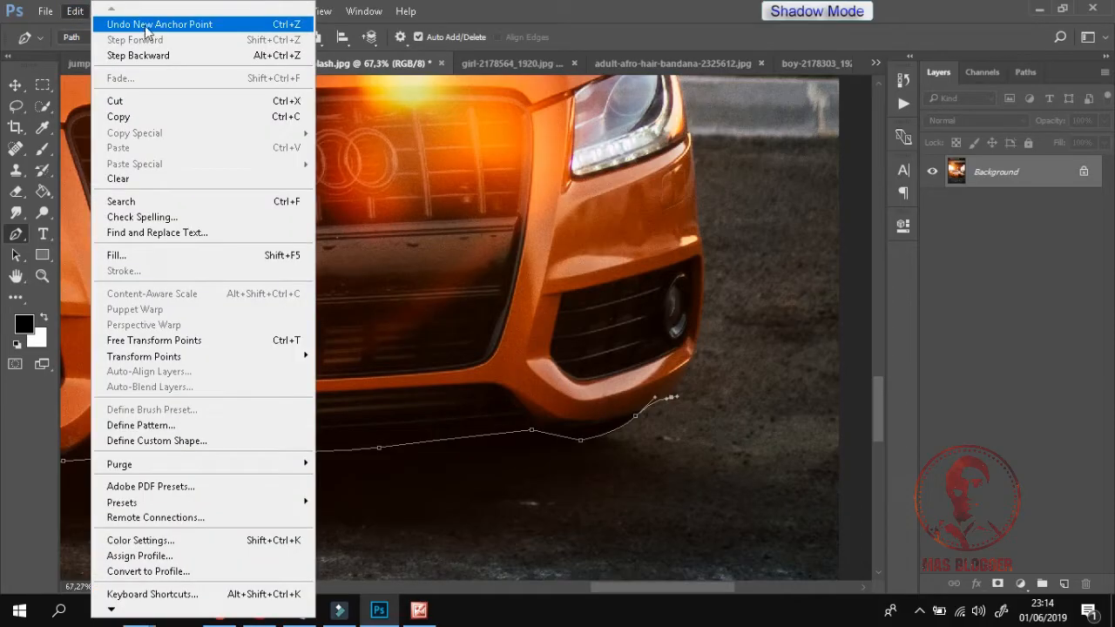
left_click(196, 25)
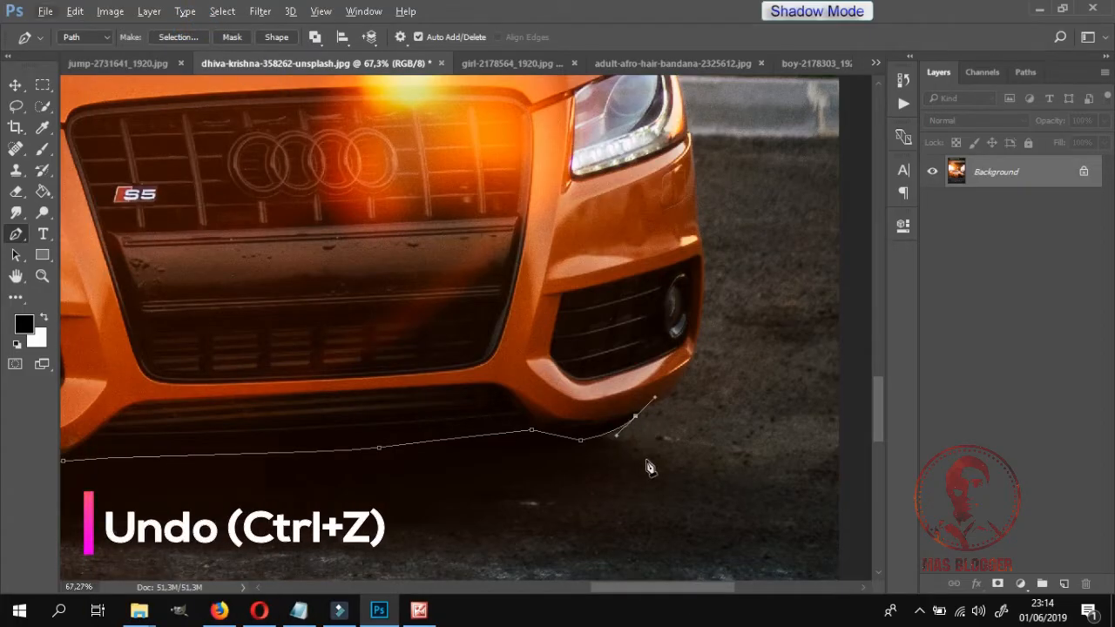
Remove the last anchor's outgoing handle and trace the path around the bumper corner, up the car's side to the headlight.
left_click(637, 420)
left_click(646, 407)
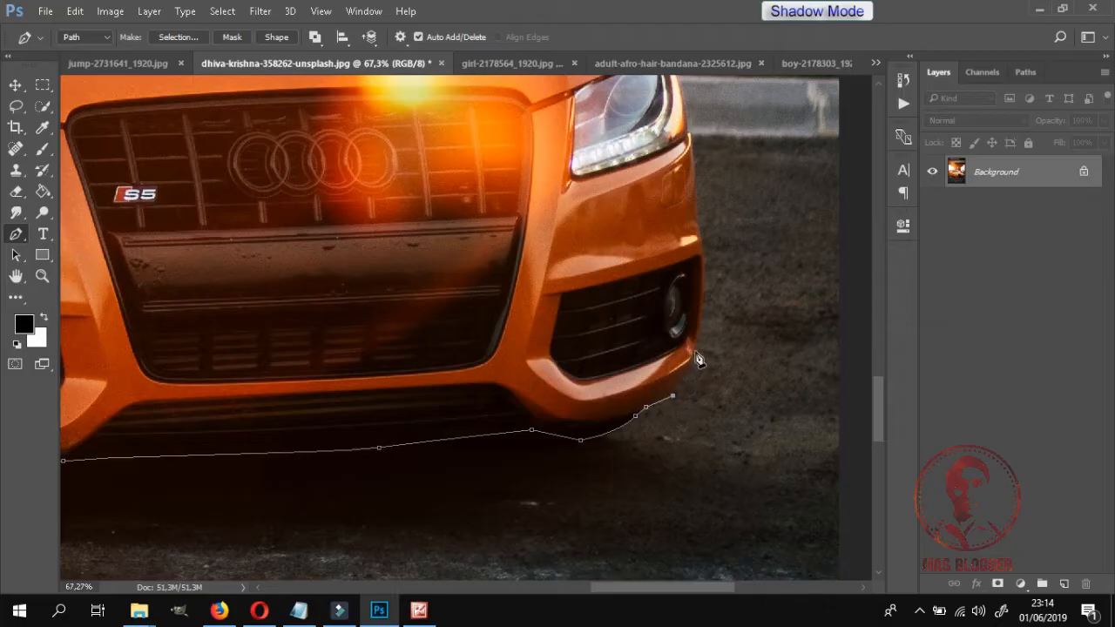
mouse_move(694, 351)
left_mouse_down()
mouse_move(701, 316)
mouse_move(697, 329)
left_mouse_up()
left_click_drag(704, 247, 697, 226)
scroll(702, 231, "up", 3)
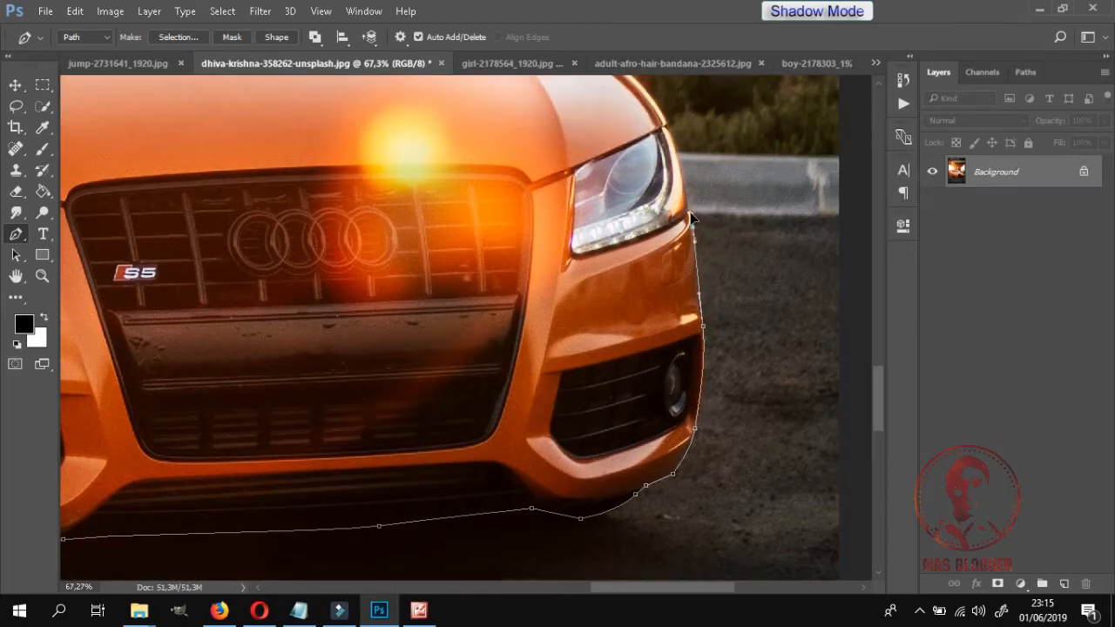
scroll(695, 228, "up", 3)
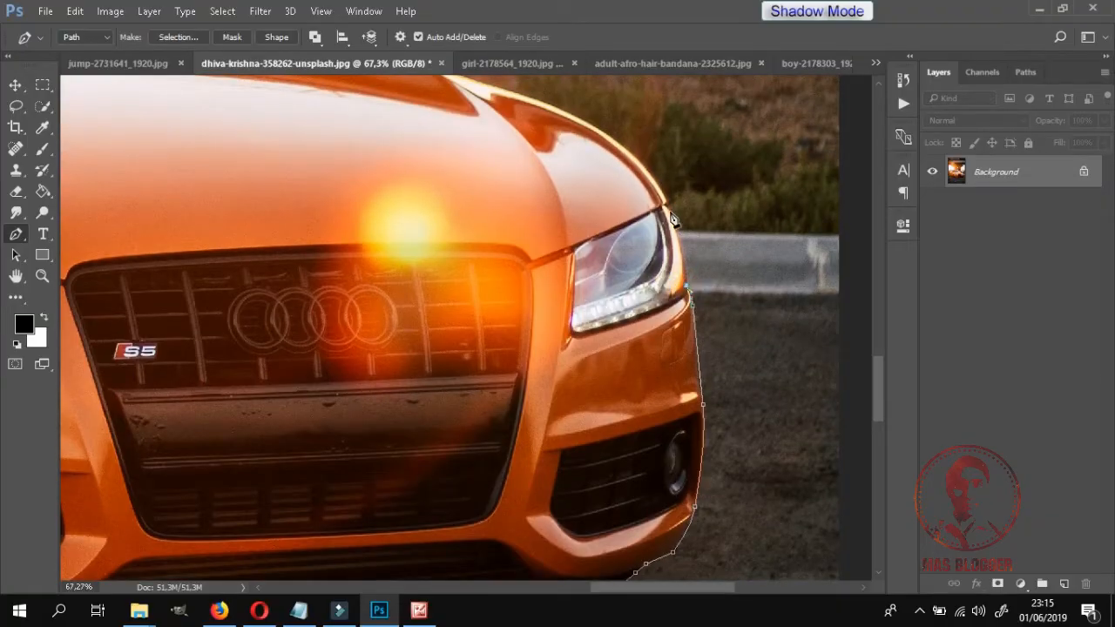
Trace the path along the headlight's outer edge and over the fender to the base of the windshield.
left_click_drag(669, 210, 663, 193)
scroll(654, 196, "up", 5)
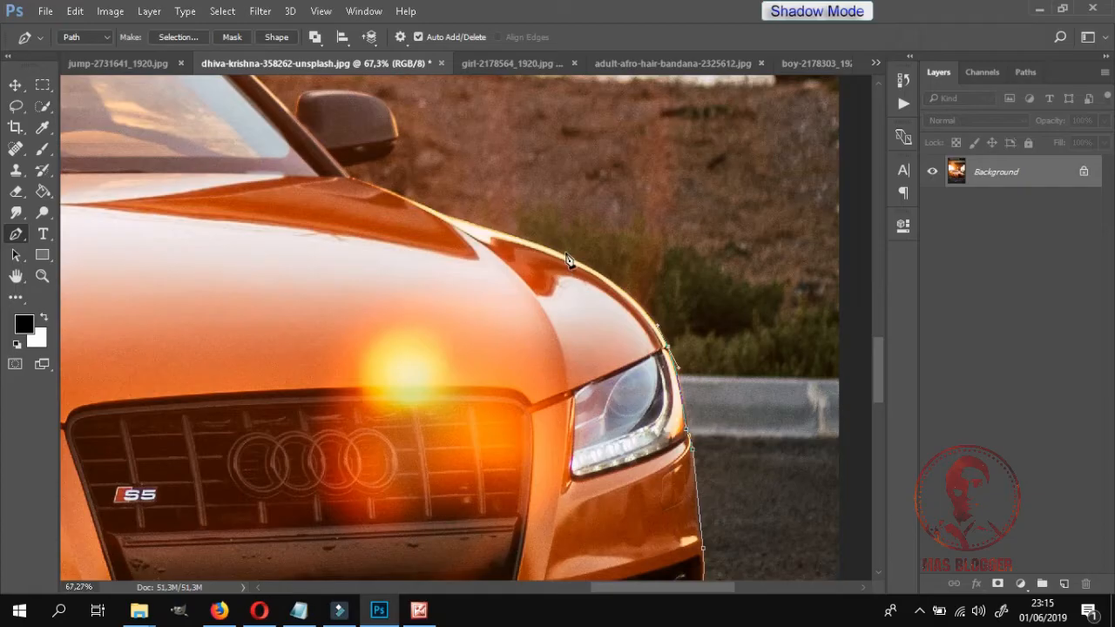
left_click_drag(544, 252, 500, 237)
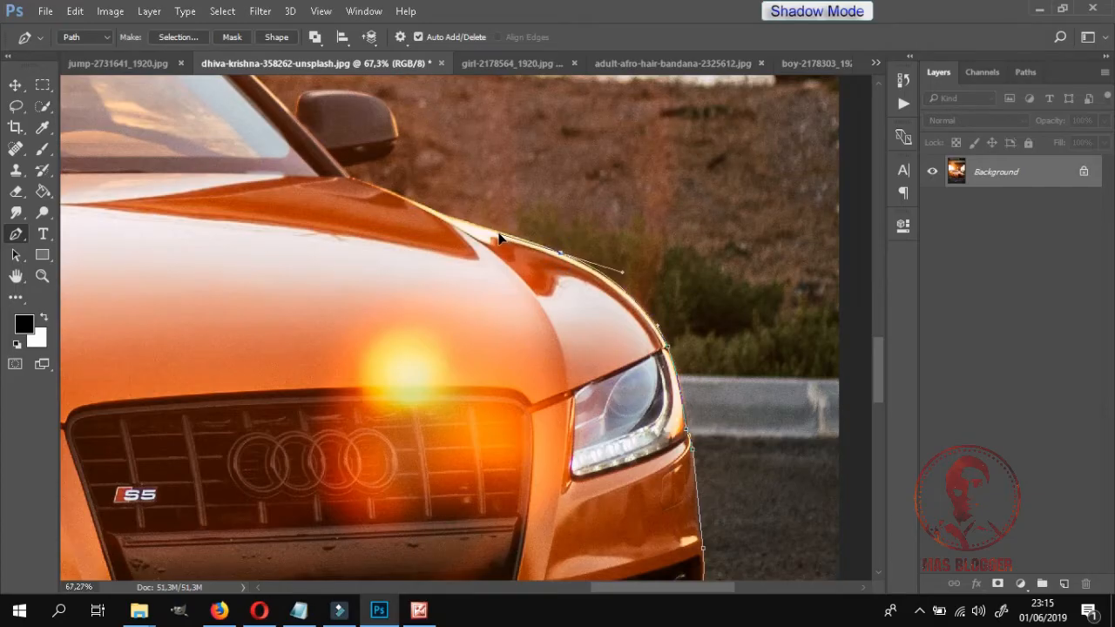
left_click(560, 253, "alt")
left_click(440, 215)
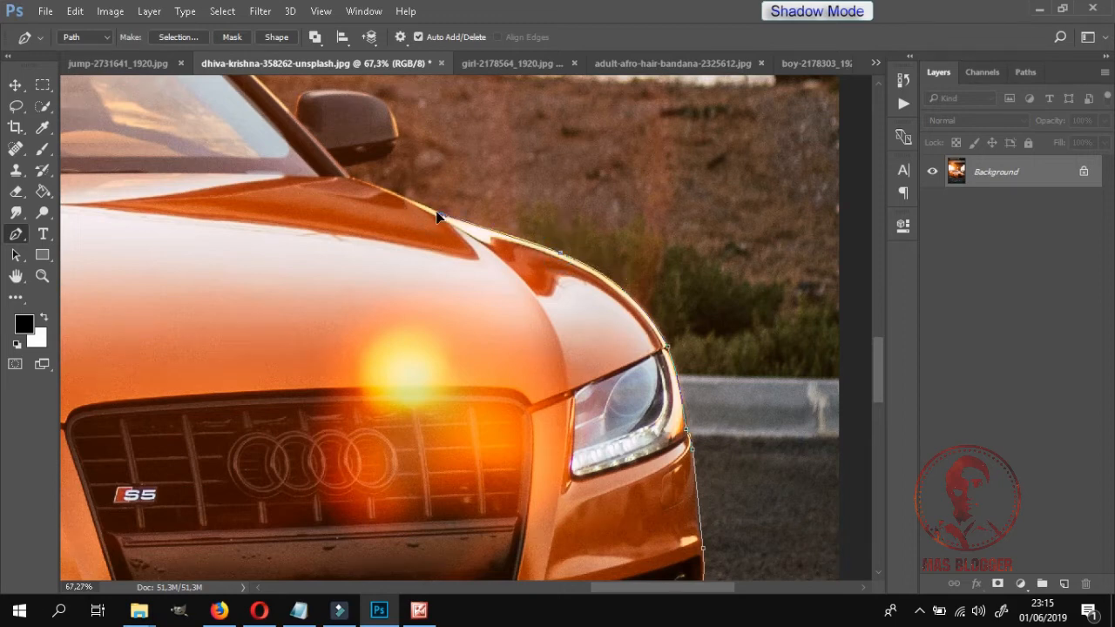
left_click(392, 190)
left_click(344, 175)
Trace the path around the far side mirror and back to the windshield pillar.
left_click(338, 168)
left_click(367, 159)
left_click(383, 158)
scroll(396, 167, "up", 2)
left_click(386, 200)
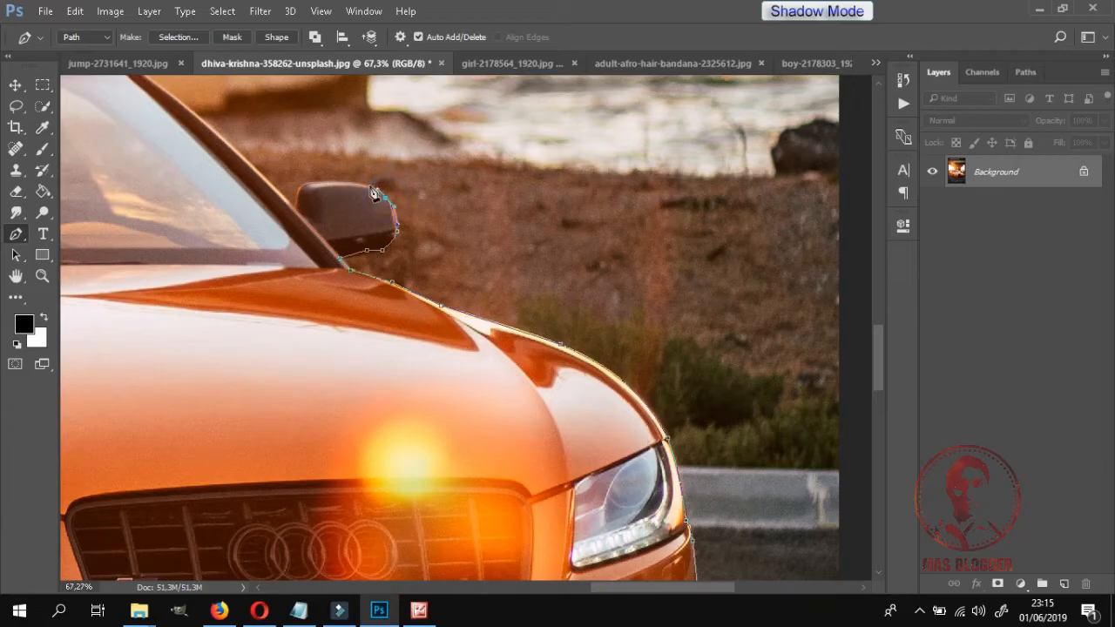
left_click(309, 184)
left_click(298, 190)
left_click(297, 212)
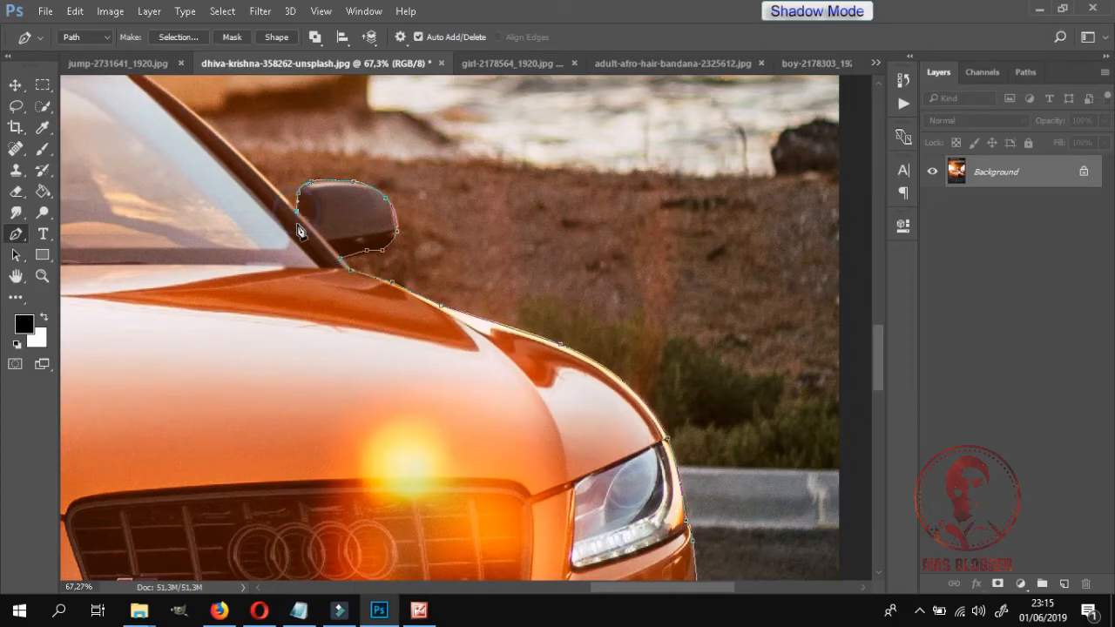
Continue the path up the windshield pillar and along the front part of the roof edge.
left_click(224, 139)
scroll(416, 323, "down", 9)
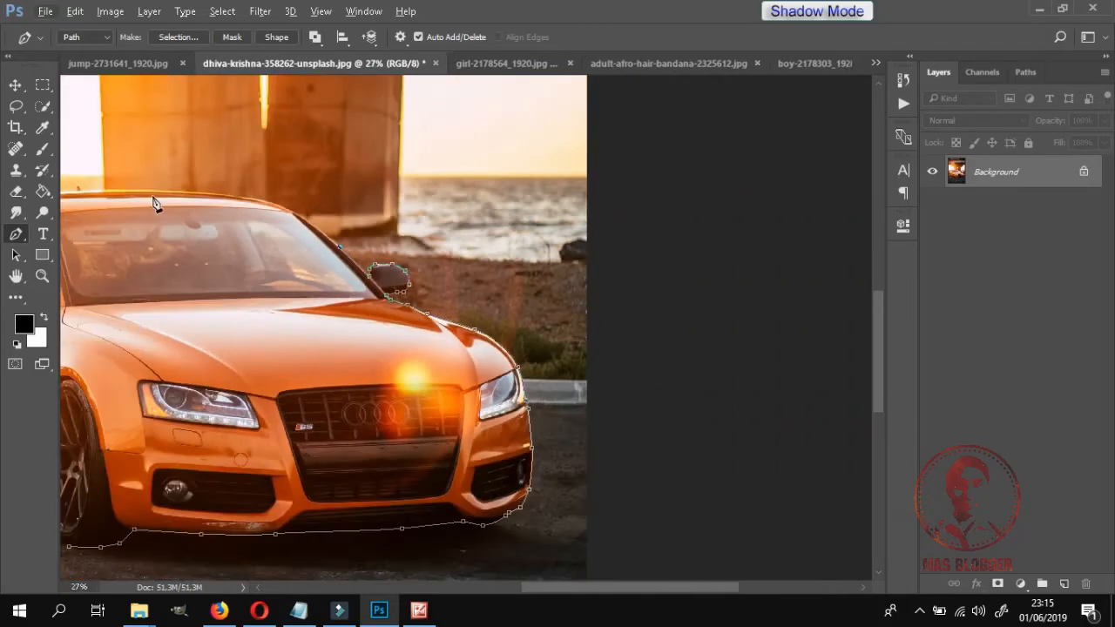
scroll(155, 204, "up", 8)
scroll(307, 253, "up", 3)
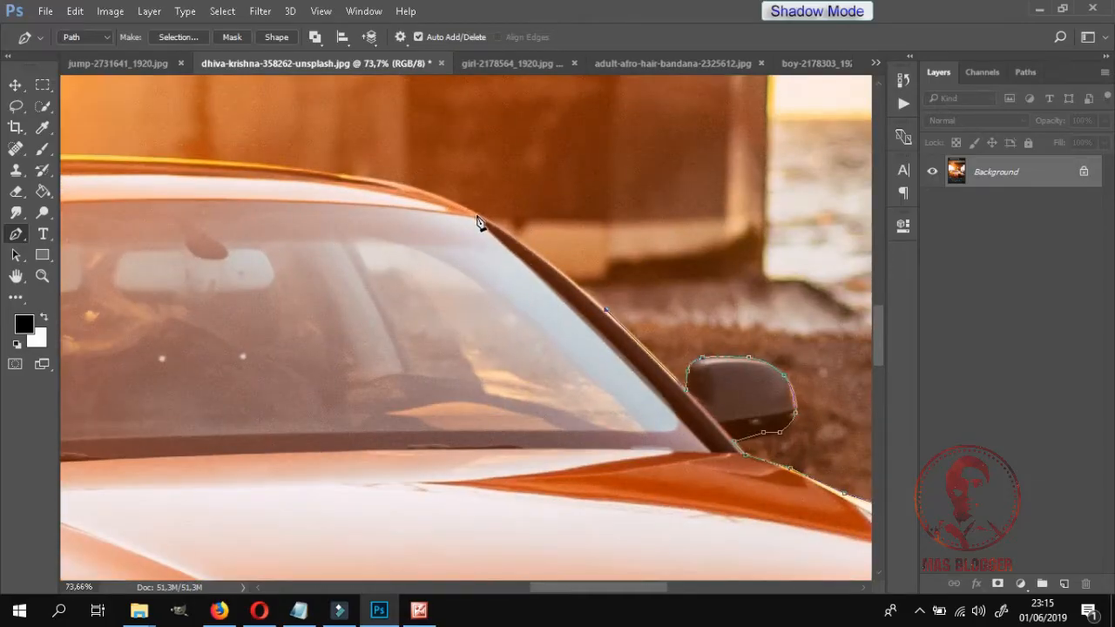
left_click_drag(477, 215, 434, 196)
left_click(387, 183)
left_click(279, 168)
left_click(243, 162)
left_click(78, 157)
Trace the rest of the roof with curved anchors down to the rear window, removing the last anchor's outgoing handle.
scroll(727, 304, "down", 5)
scroll(366, 252, "up", 5)
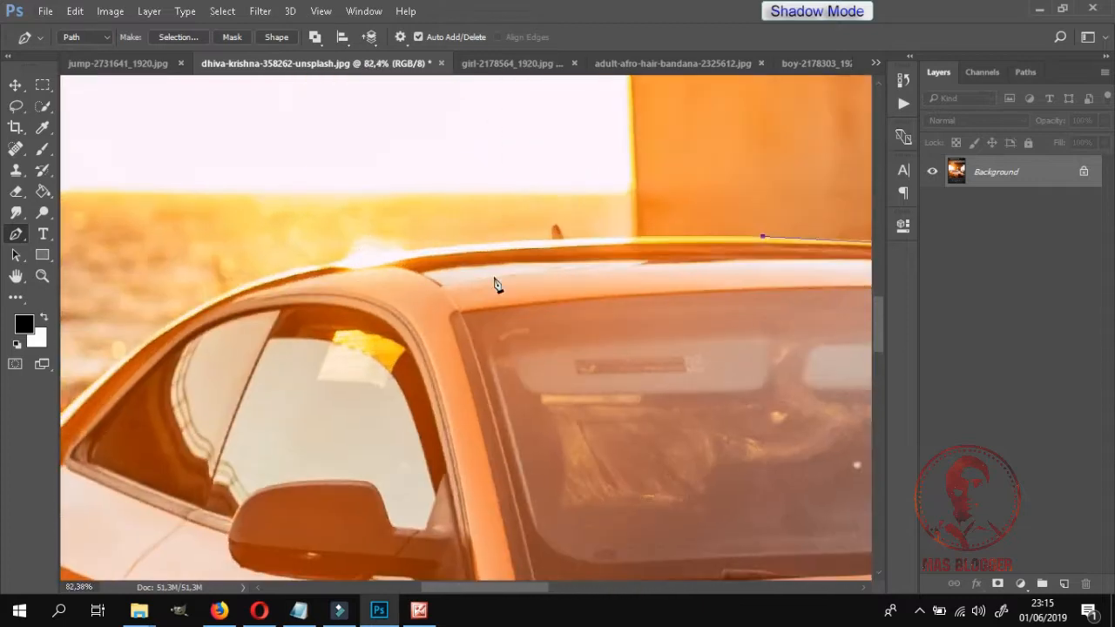
left_click_drag(535, 239, 483, 248)
left_click_drag(305, 267, 252, 282)
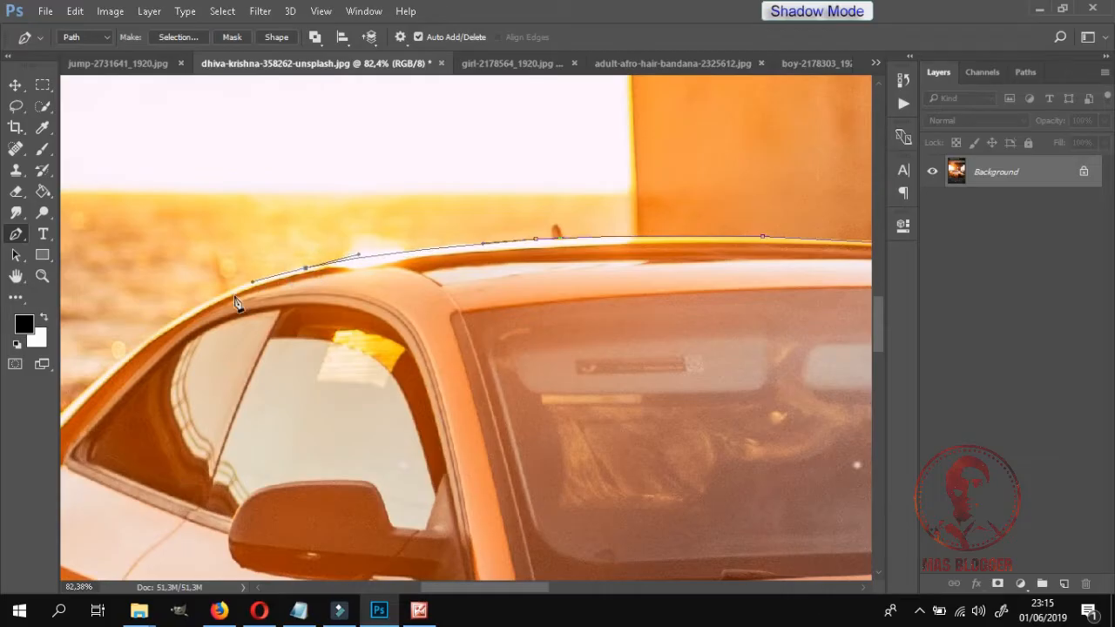
left_click_drag(119, 364, 200, 444)
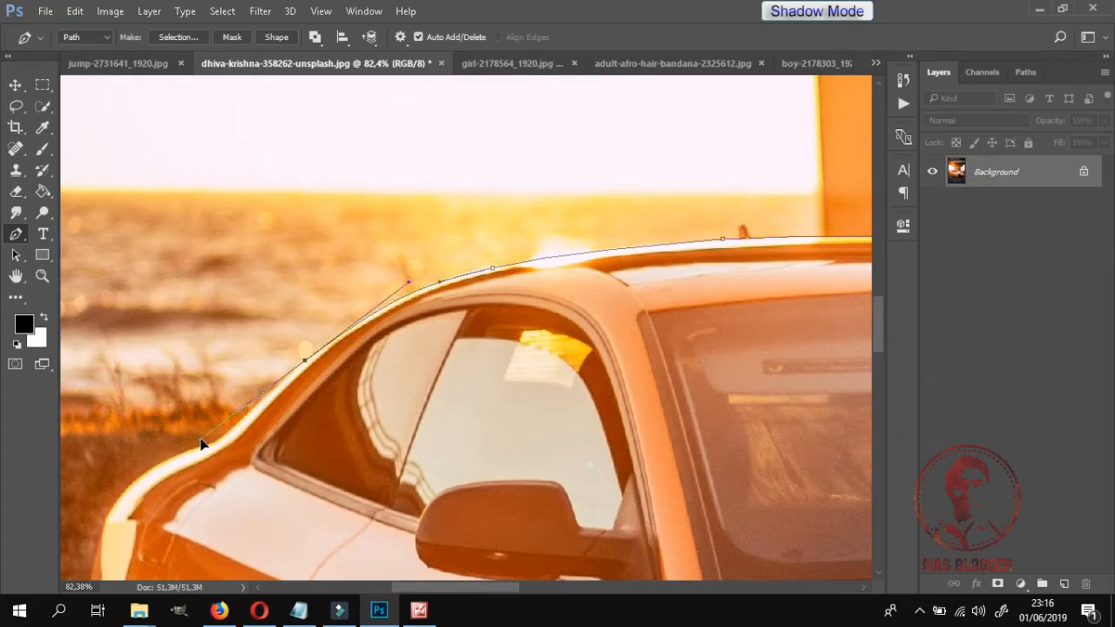
left_click(305, 359, "alt")
Continue the path along the trunk edge and around the car's upper rear corner.
scroll(397, 334, "down", 3)
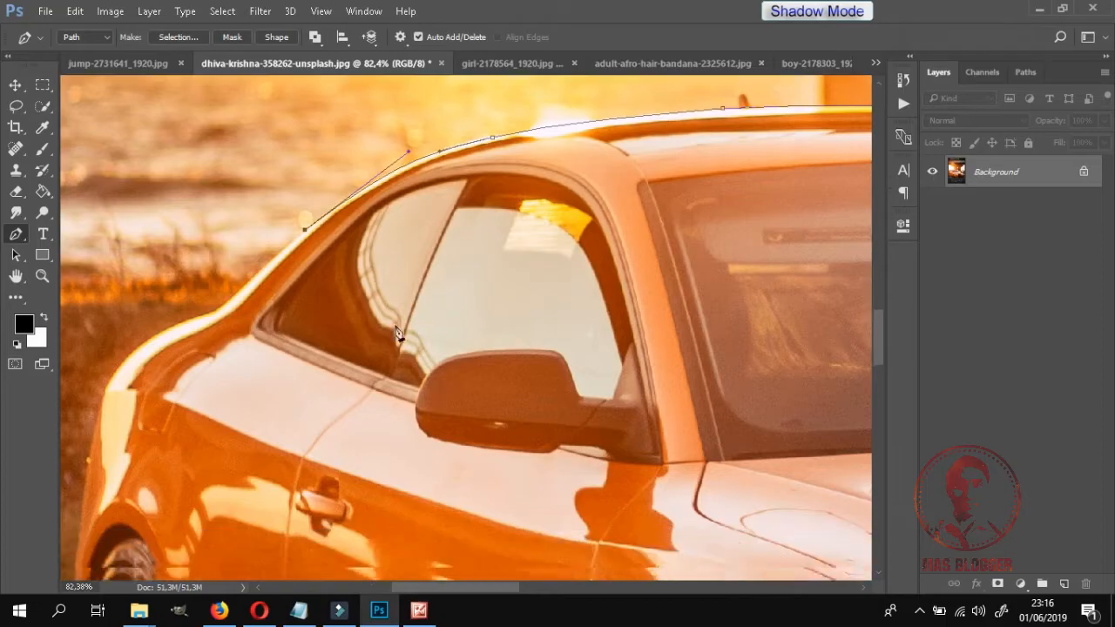
left_click(217, 314)
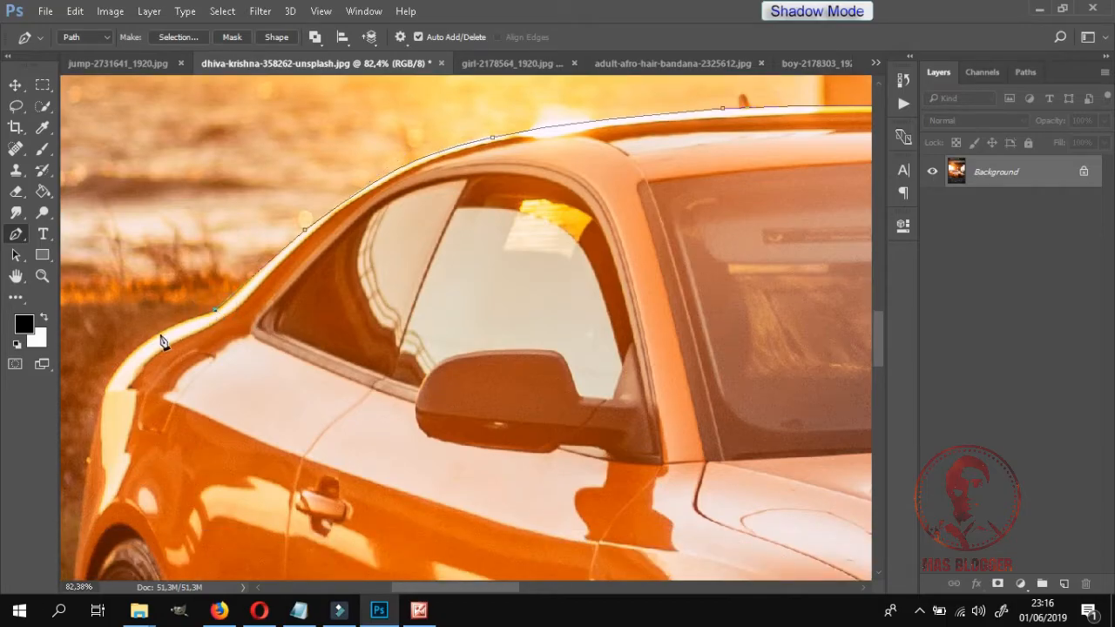
left_click_drag(131, 351, 111, 381)
left_click(101, 419)
Extend the path down the car's rear edge and along the outer side of the rear wheel.
scroll(329, 452, "down", 3)
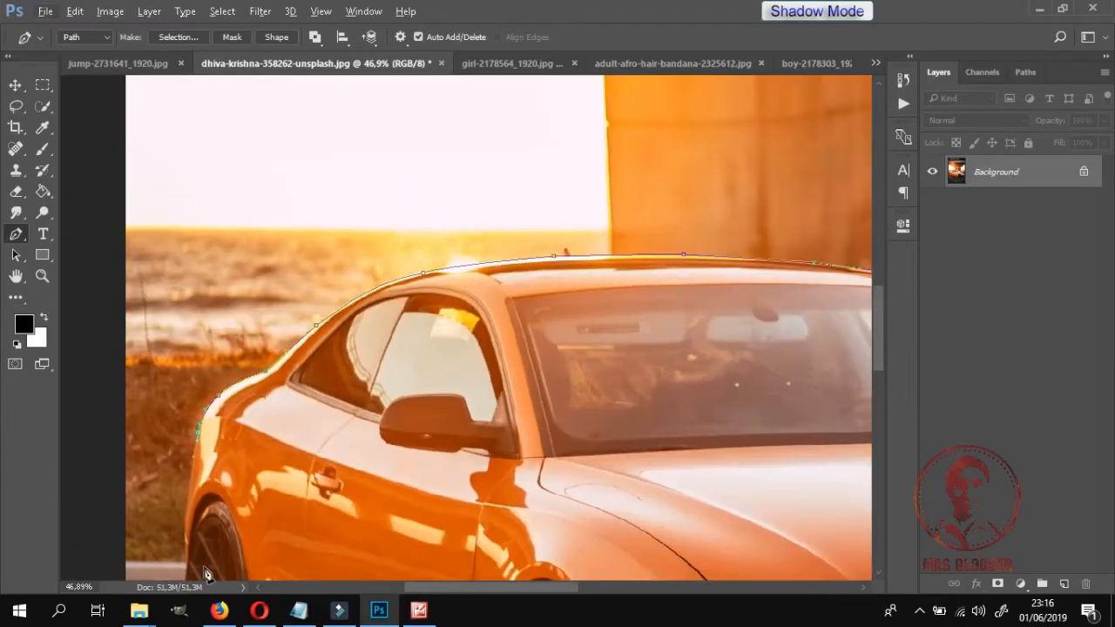
scroll(206, 572, "up", 3)
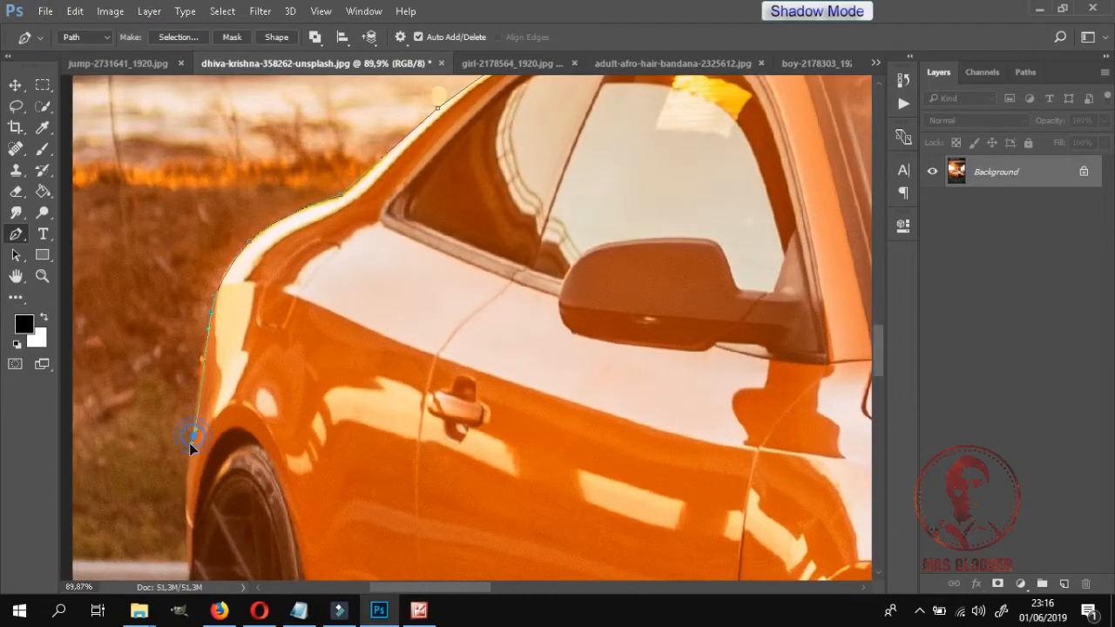
scroll(186, 504, "down", 3)
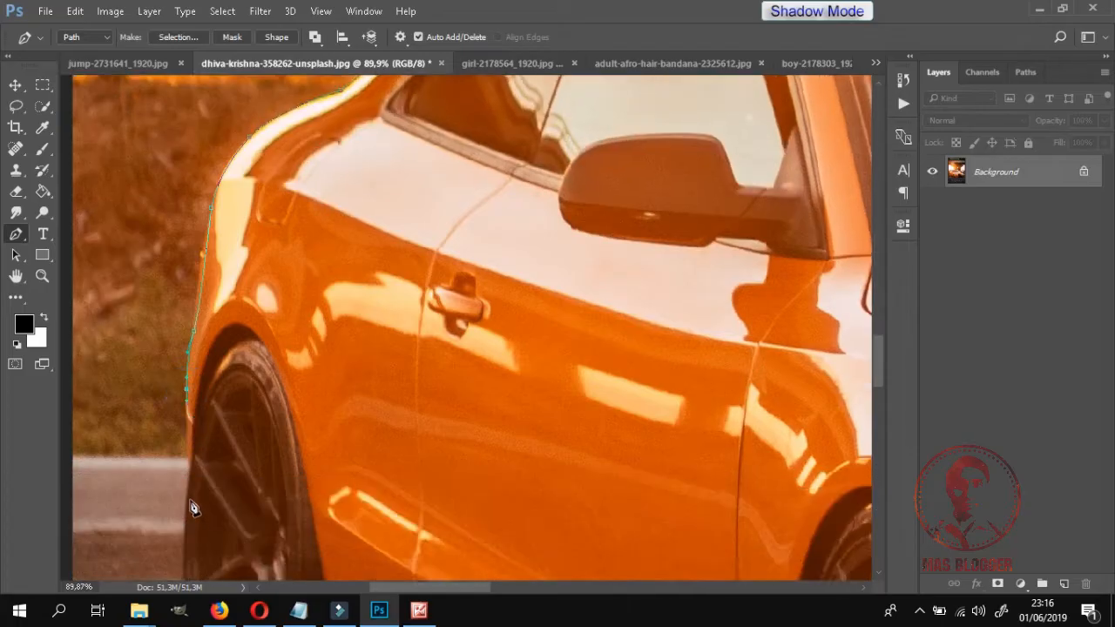
left_click(189, 393)
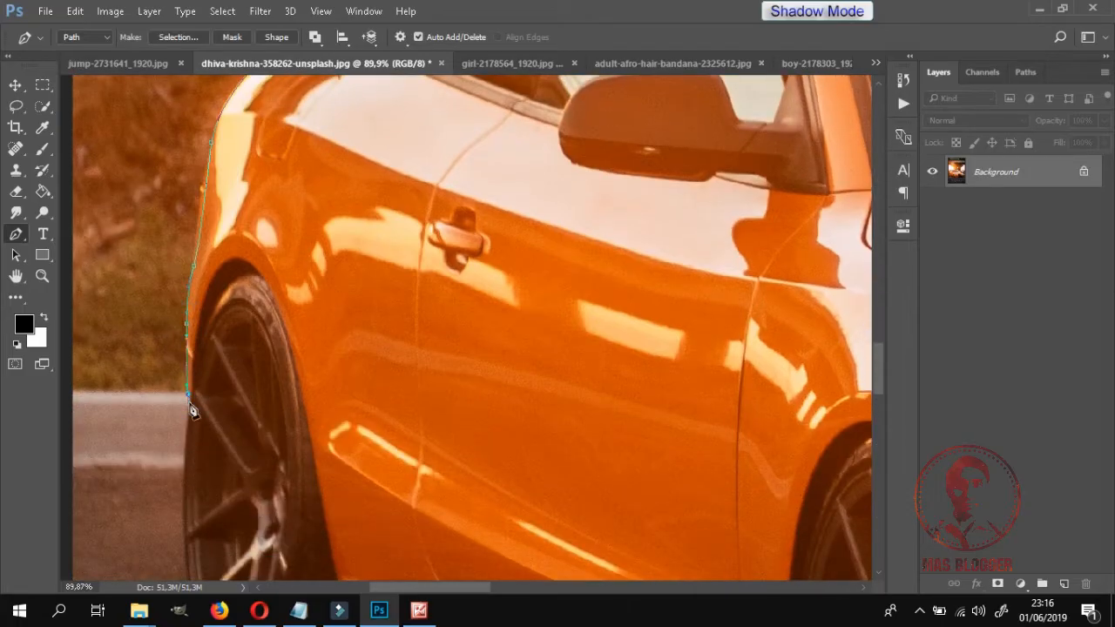
scroll(189, 410, "down", 2)
left_click(183, 418)
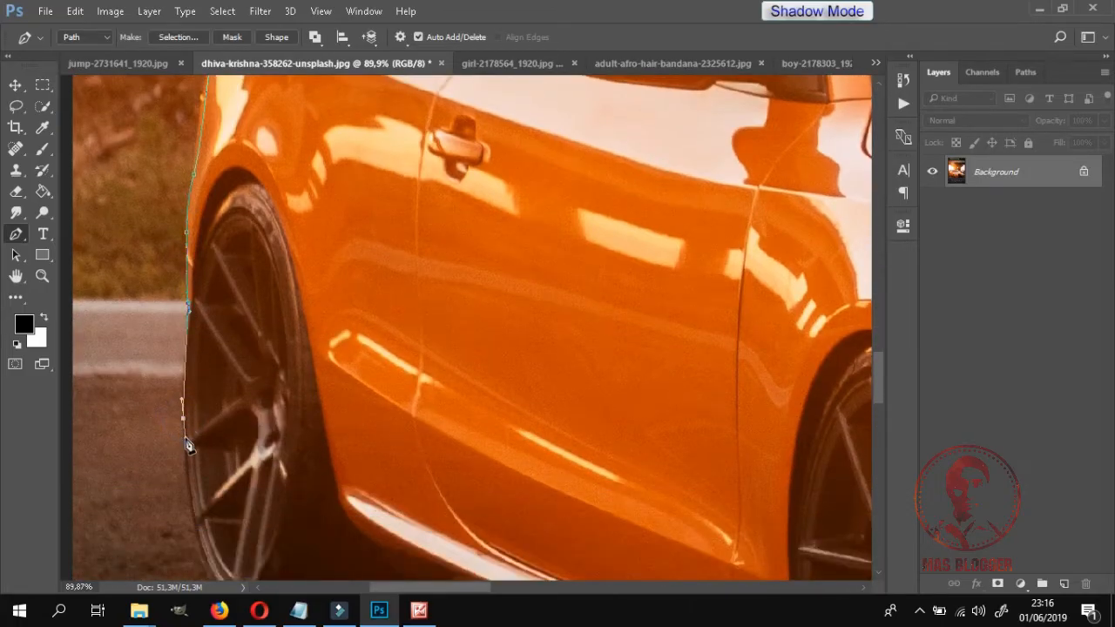
Trace the path around the bottom of the rear tyre and up to the underside of the side skirt.
scroll(186, 441, "down", 2)
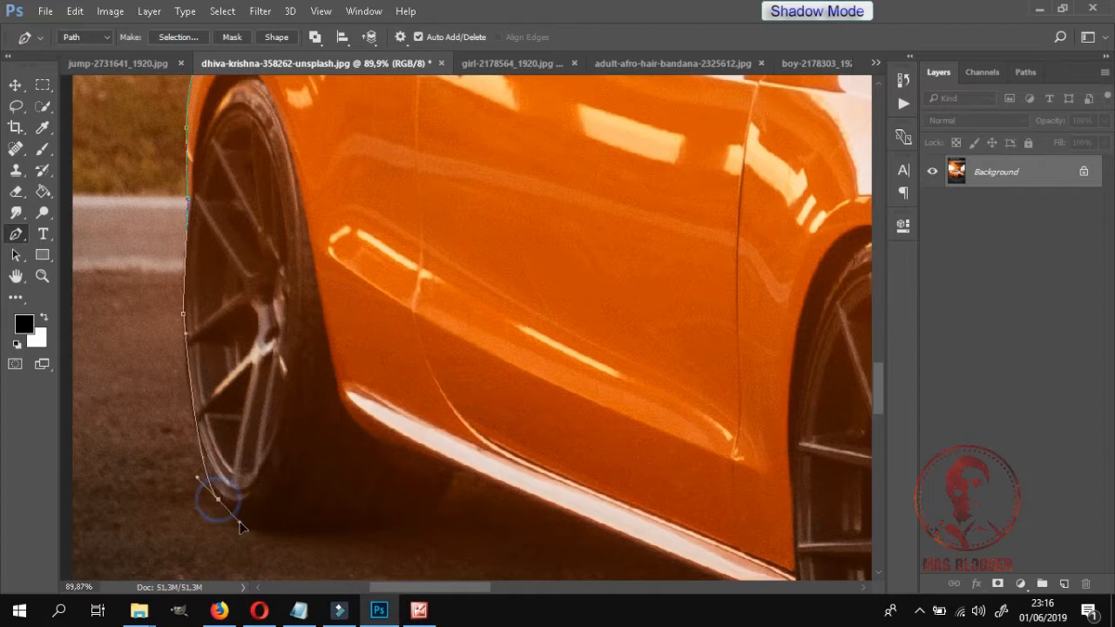
left_click_drag(219, 502, 247, 534)
left_click(217, 500, "alt")
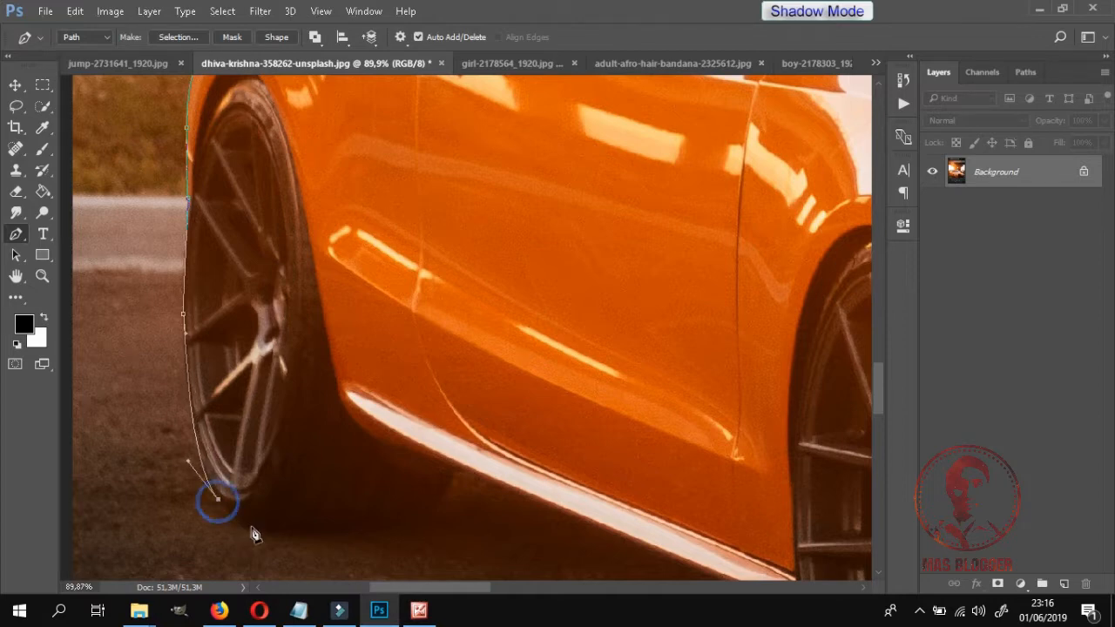
left_click(251, 528)
left_click(373, 531)
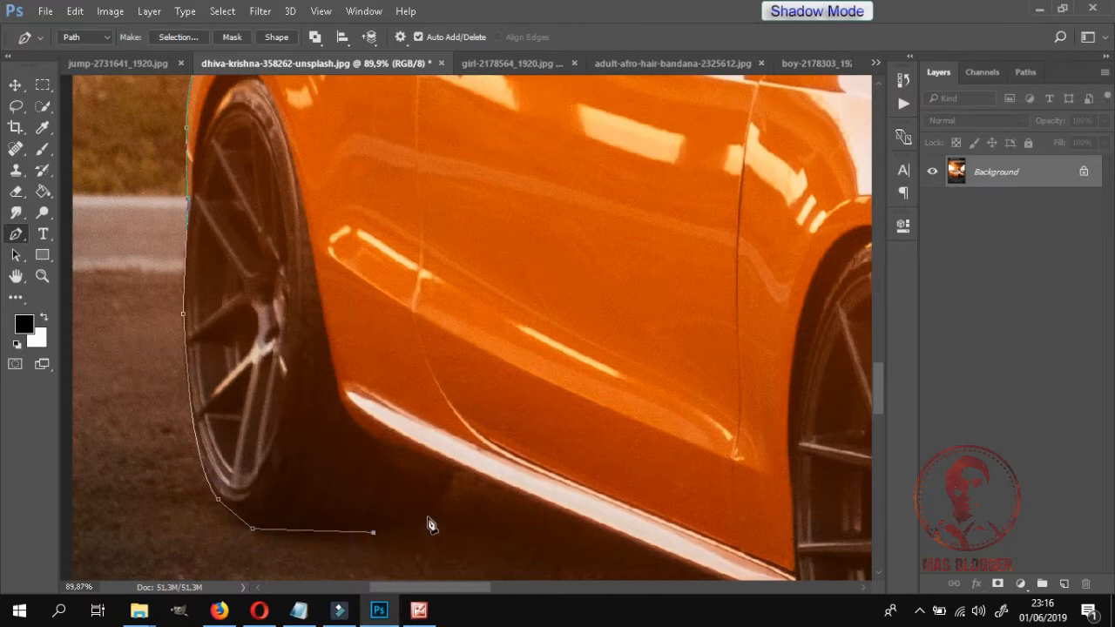
left_click(428, 517)
left_click(453, 484)
scroll(453, 480, "down", 2)
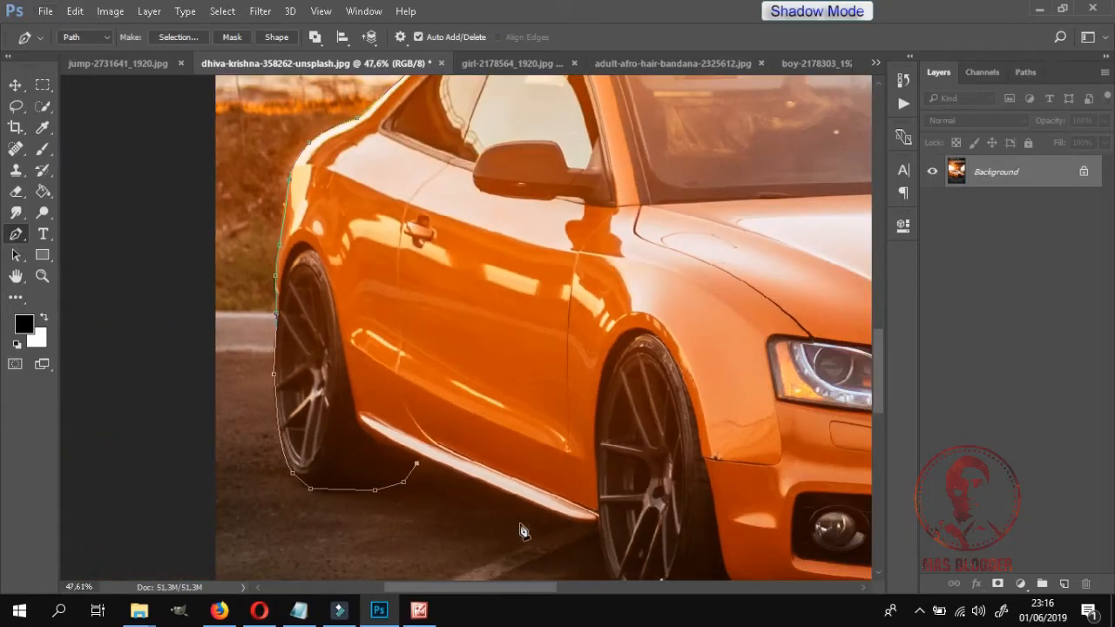
Trace the path beneath the side skirt and around the front tyre's outer edge, closing it at the starting anchor.
scroll(526, 533, "up", 1)
left_click_drag(590, 527, 607, 526)
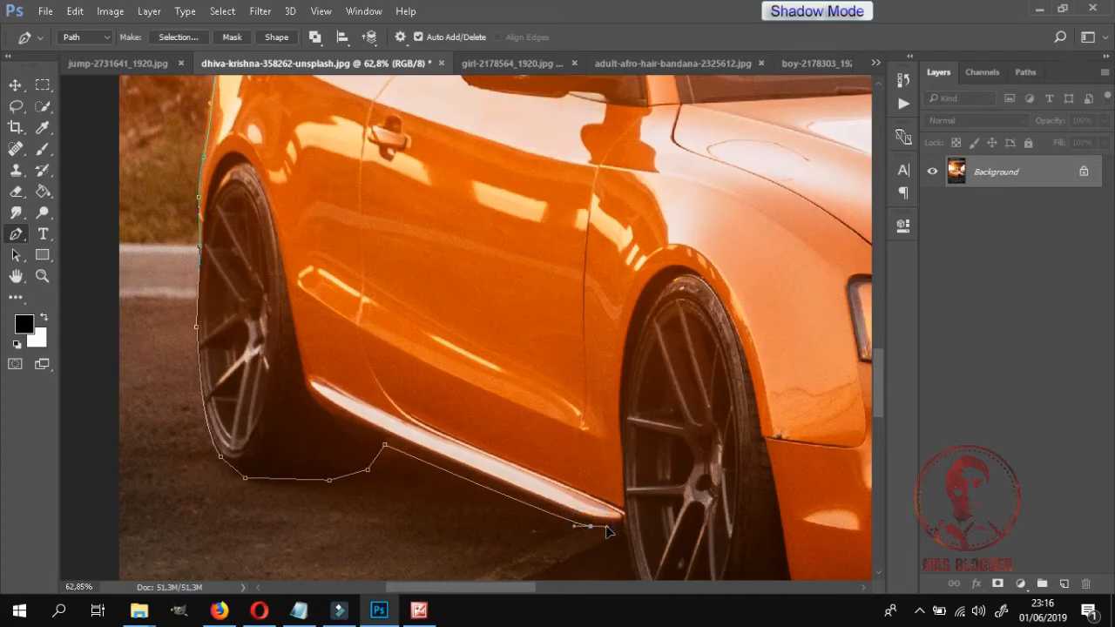
scroll(625, 526, "down", 3)
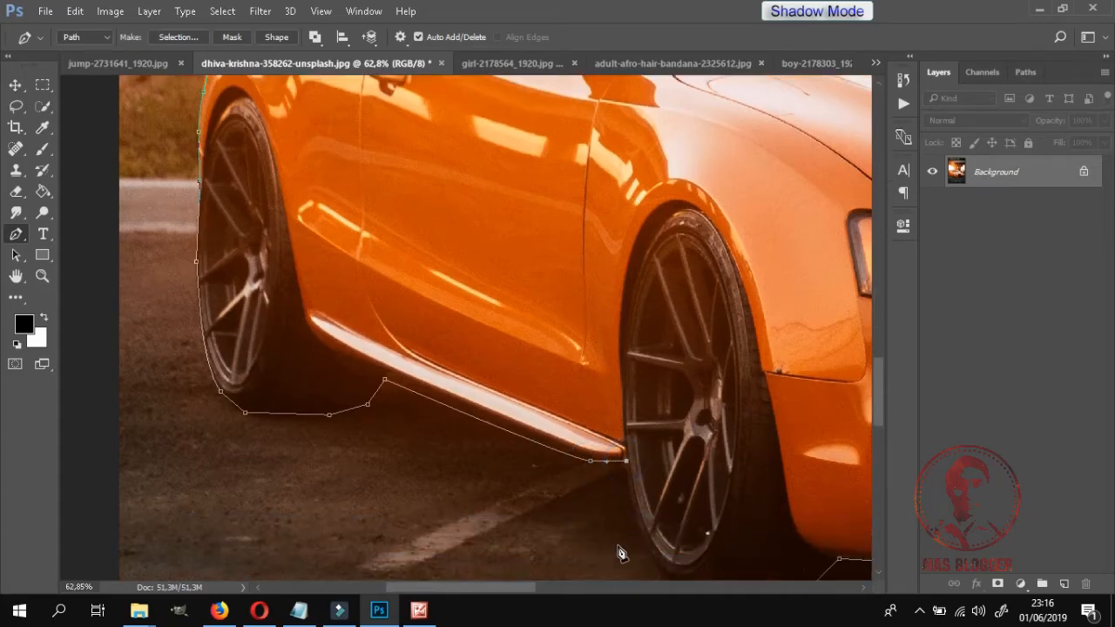
scroll(645, 506, "up", 1)
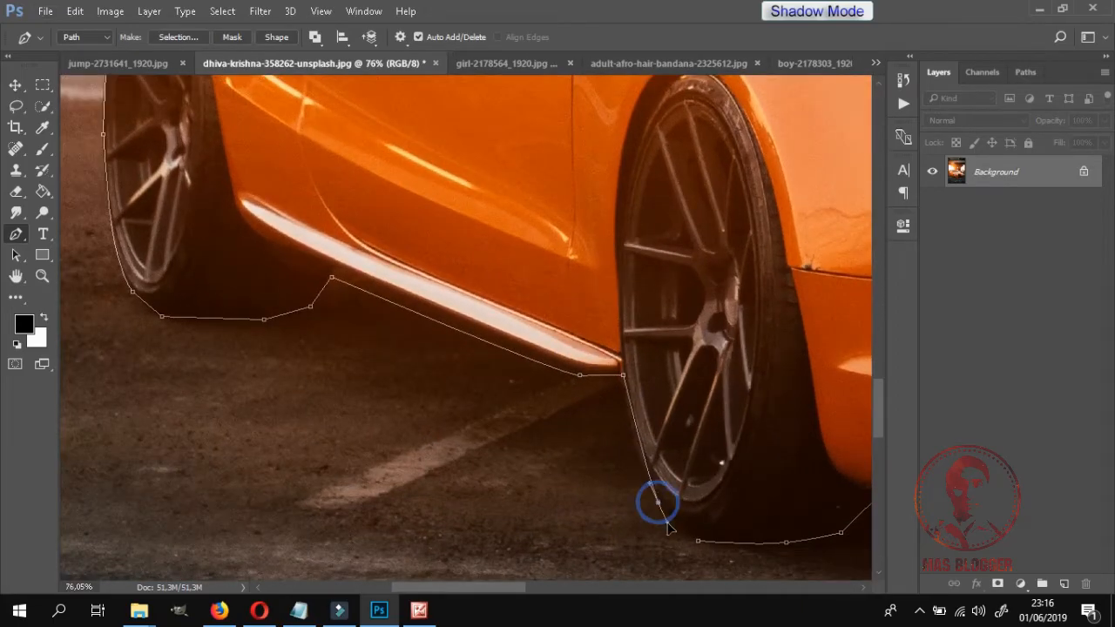
left_click_drag(658, 504, 678, 539)
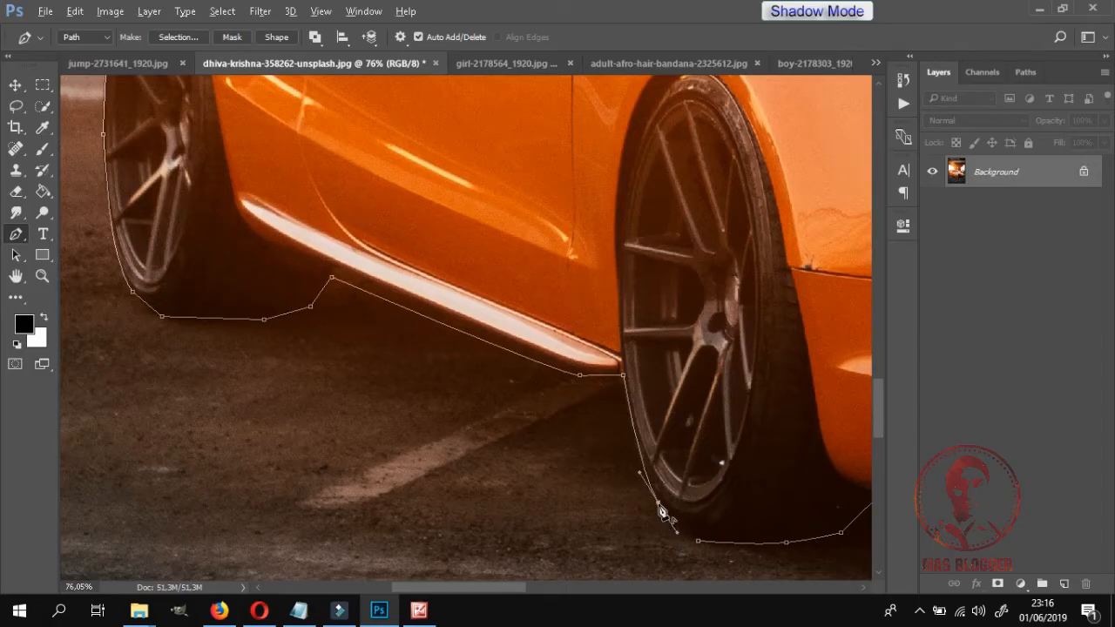
left_click(658, 502, "alt")
left_click(698, 541)
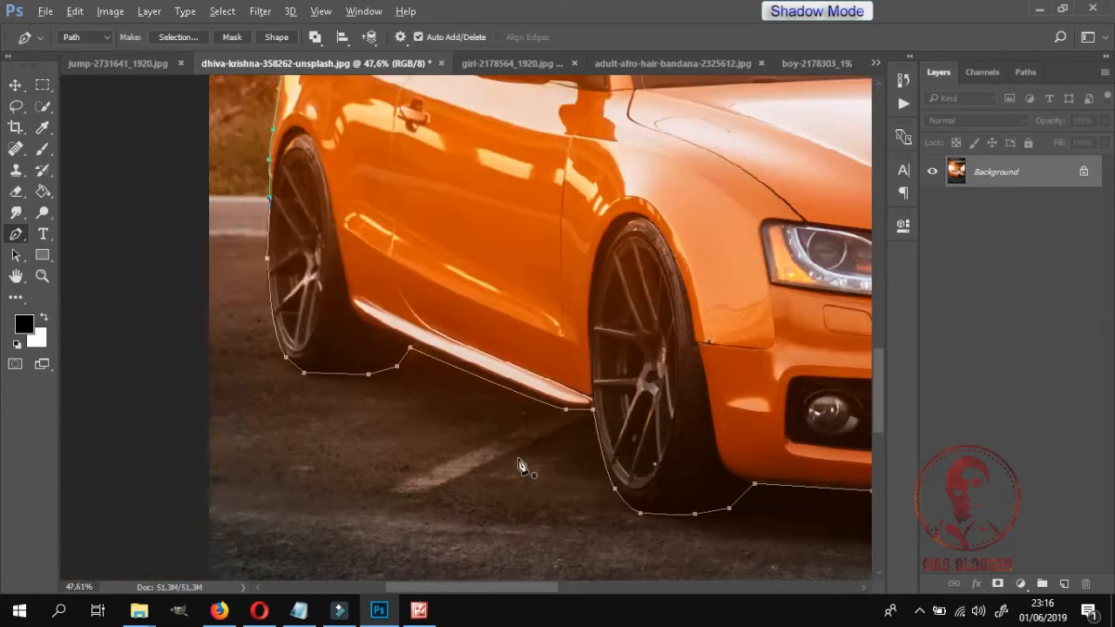
Convert the closed car path into a new anti-aliased selection with a feather radius of 0 pixels.
scroll(557, 475, "down", 5)
scroll(508, 389, "up", 2)
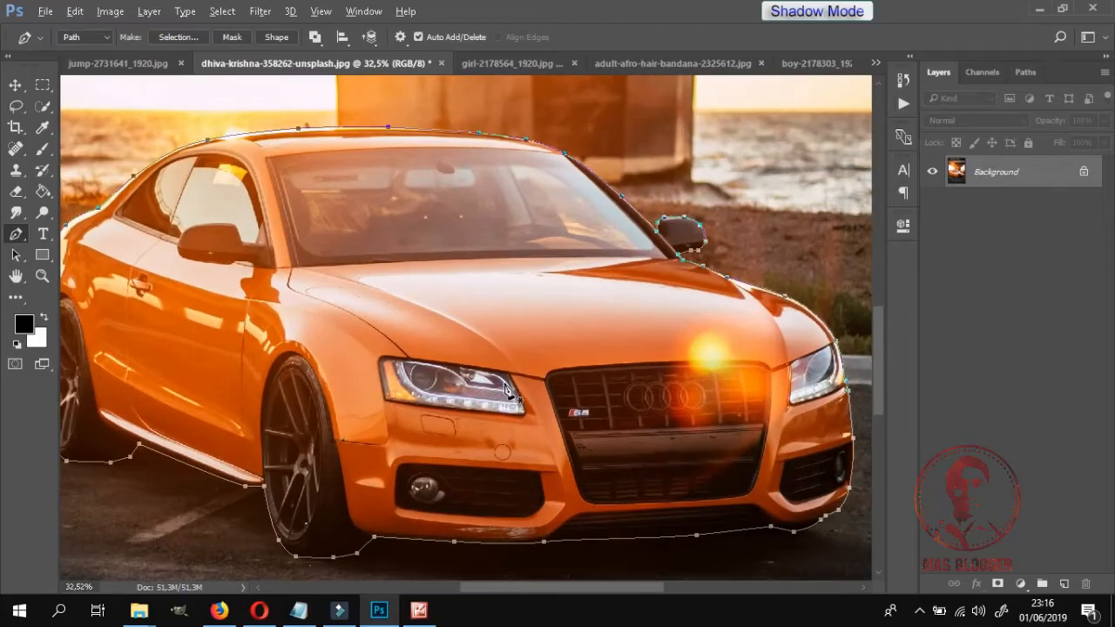
right_click(406, 269)
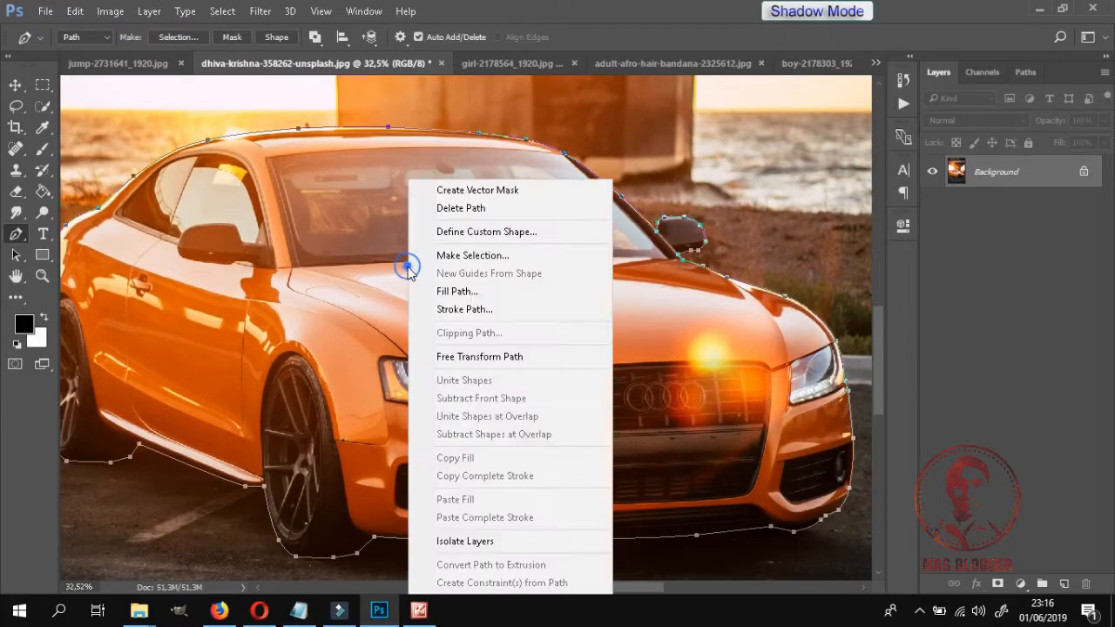
left_click(473, 255)
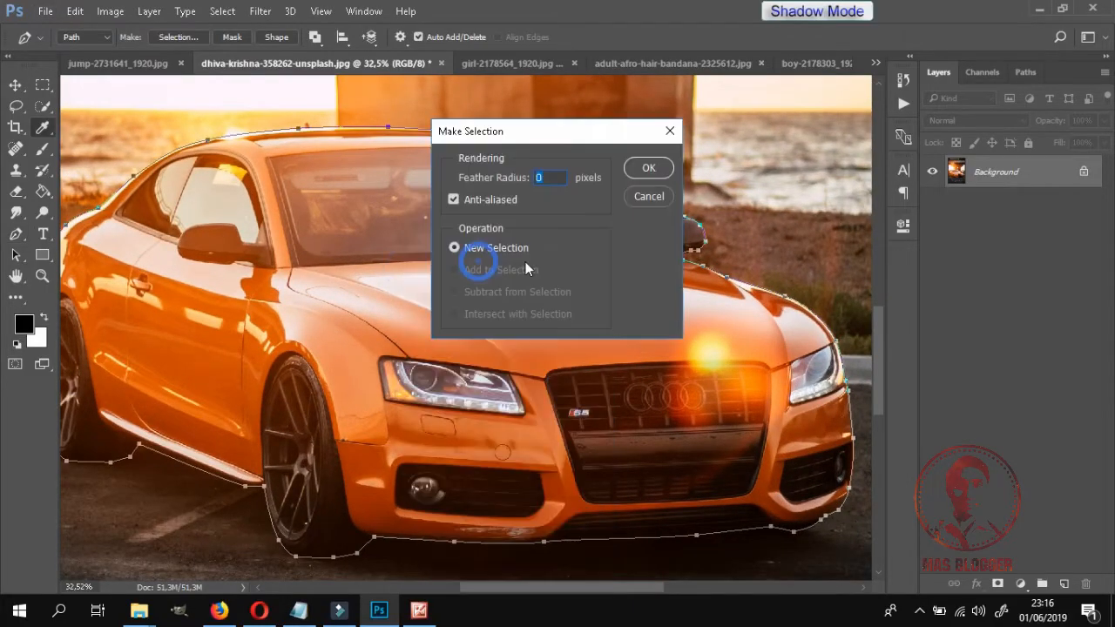
left_click(653, 166)
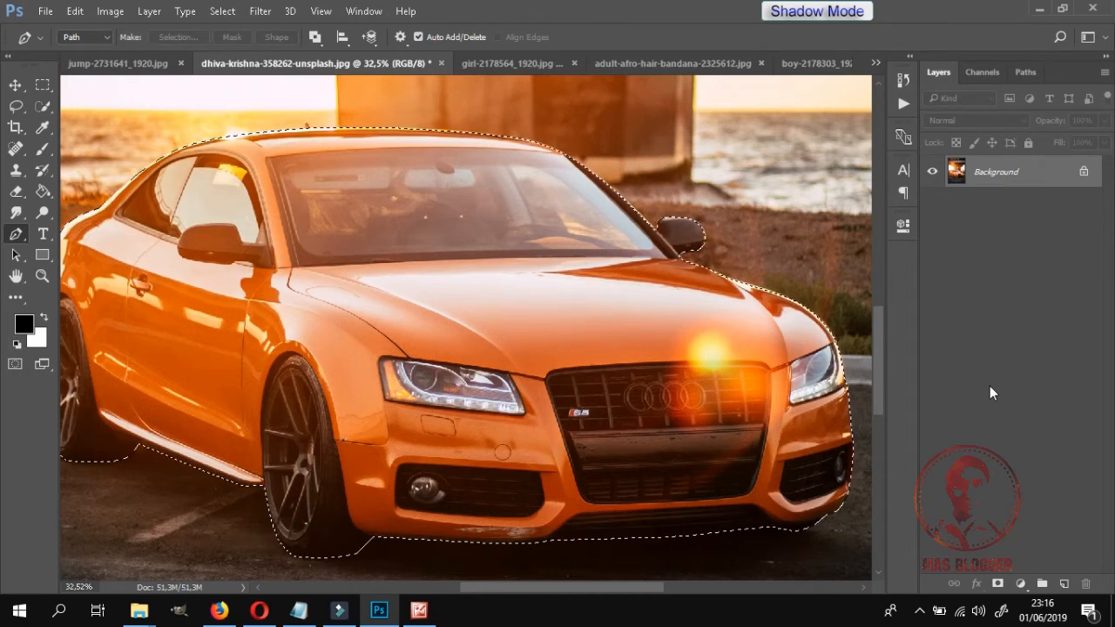
Copy the selected car onto its own layer and hide the Background layer.
key("ctrl+j")
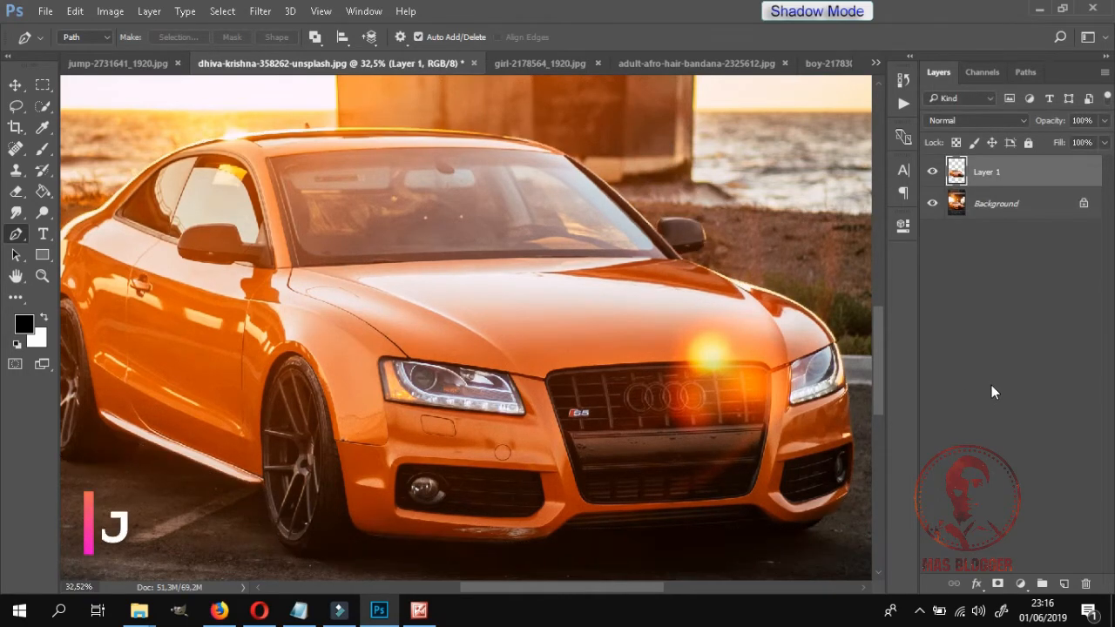
left_click(933, 203)
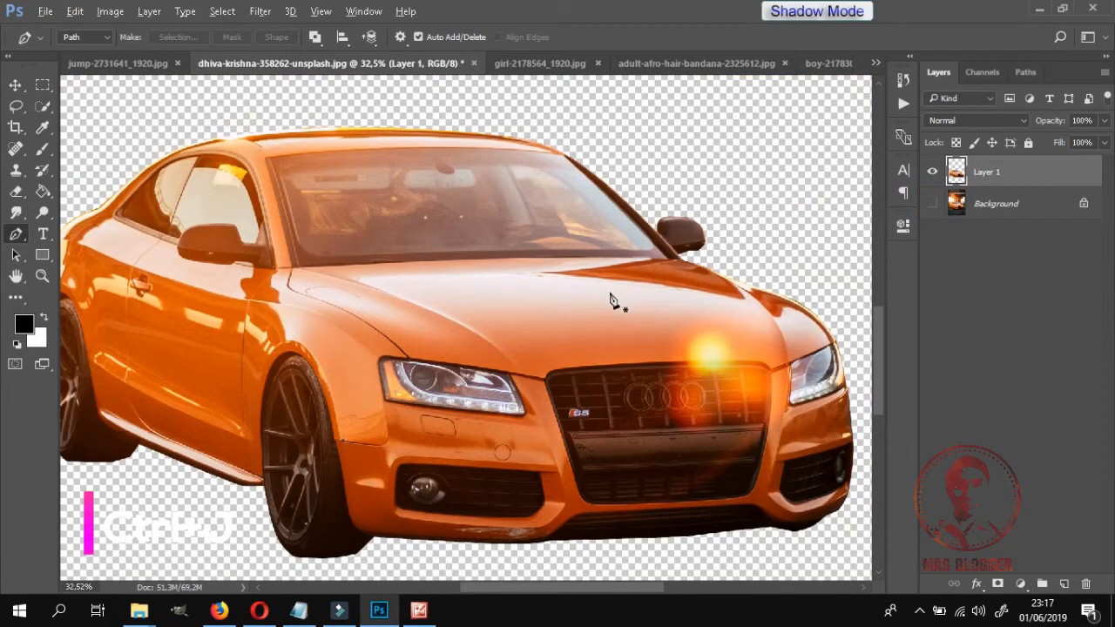
scroll(582, 325, "down", 2)
scroll(582, 325, "down", 1)
scroll(523, 146, "up", 1)
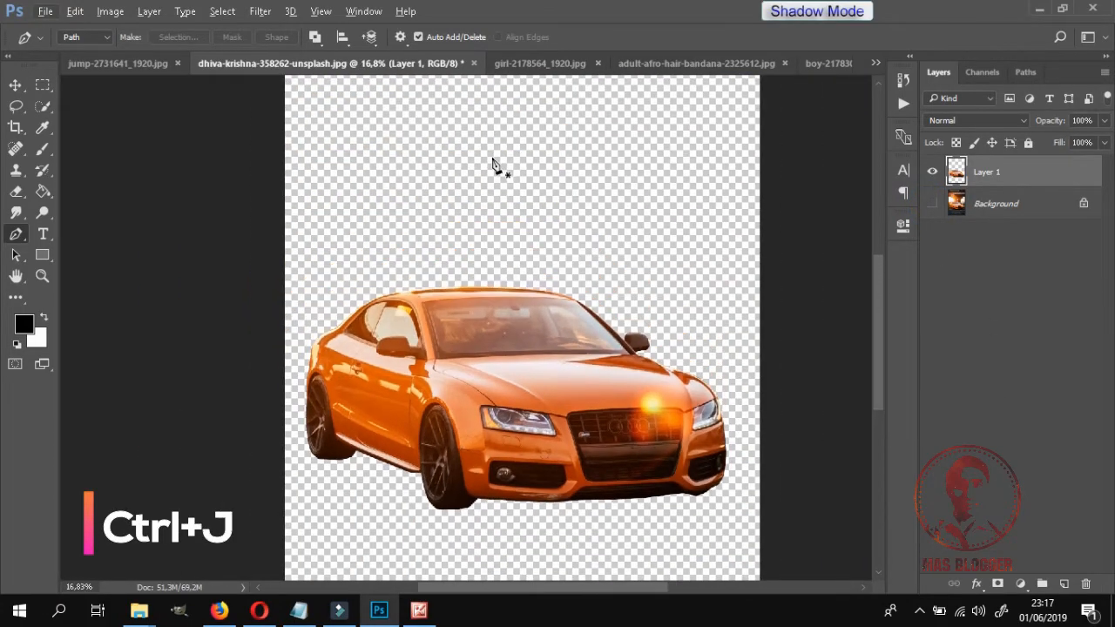
Add a new layer directly above the Background layer and fill it with yellow #e3fc0f using the Paint Bucket.
left_click(1050, 217)
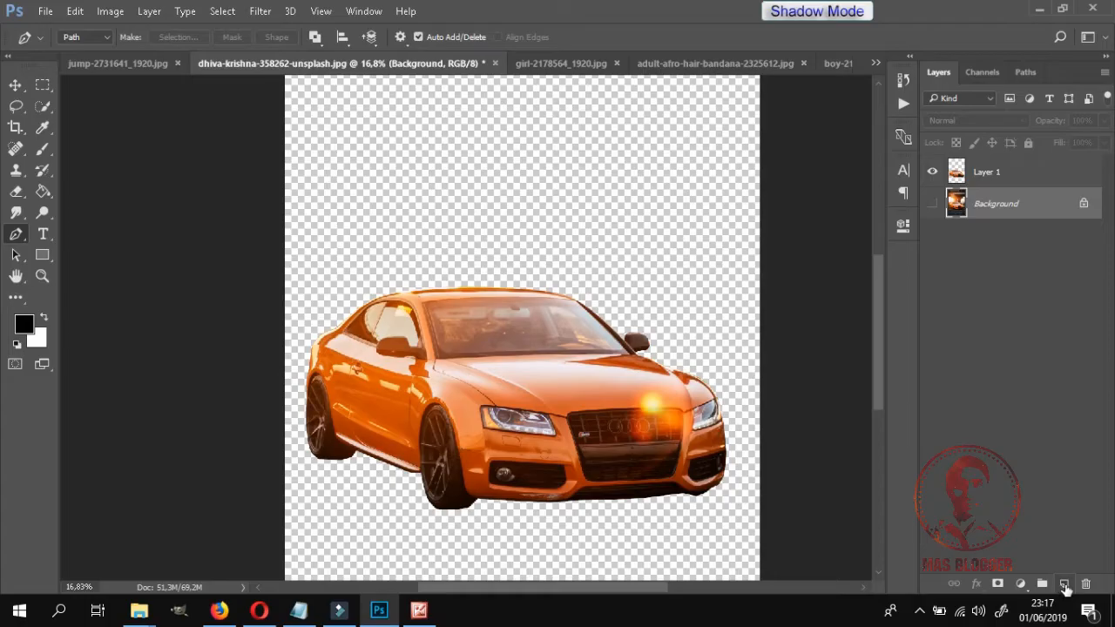
left_click(1064, 585)
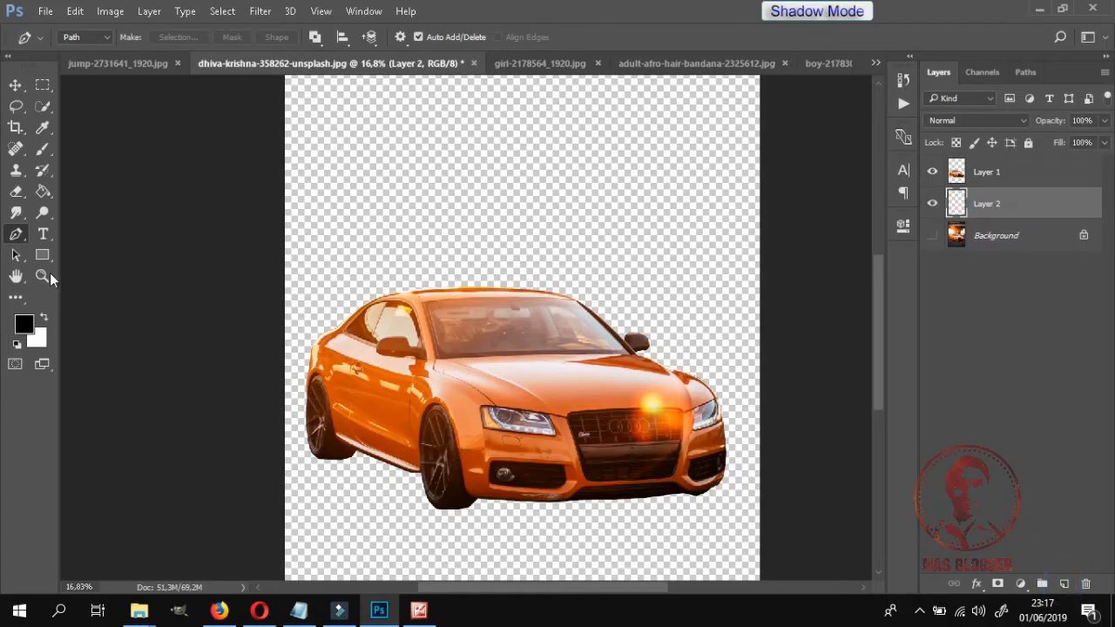
left_click(44, 188)
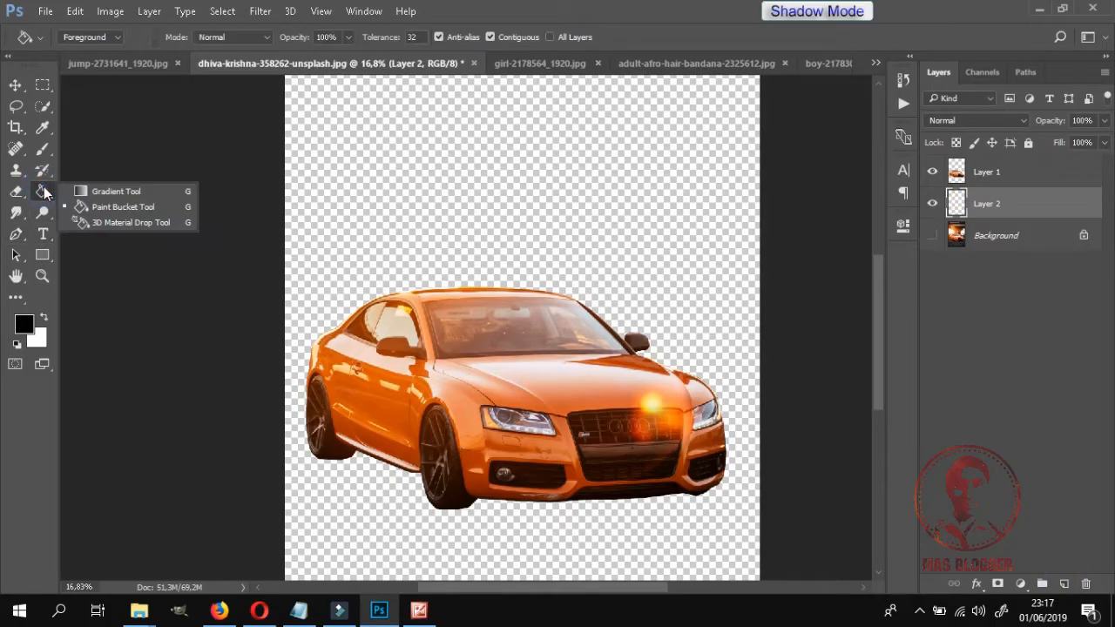
left_click(106, 207)
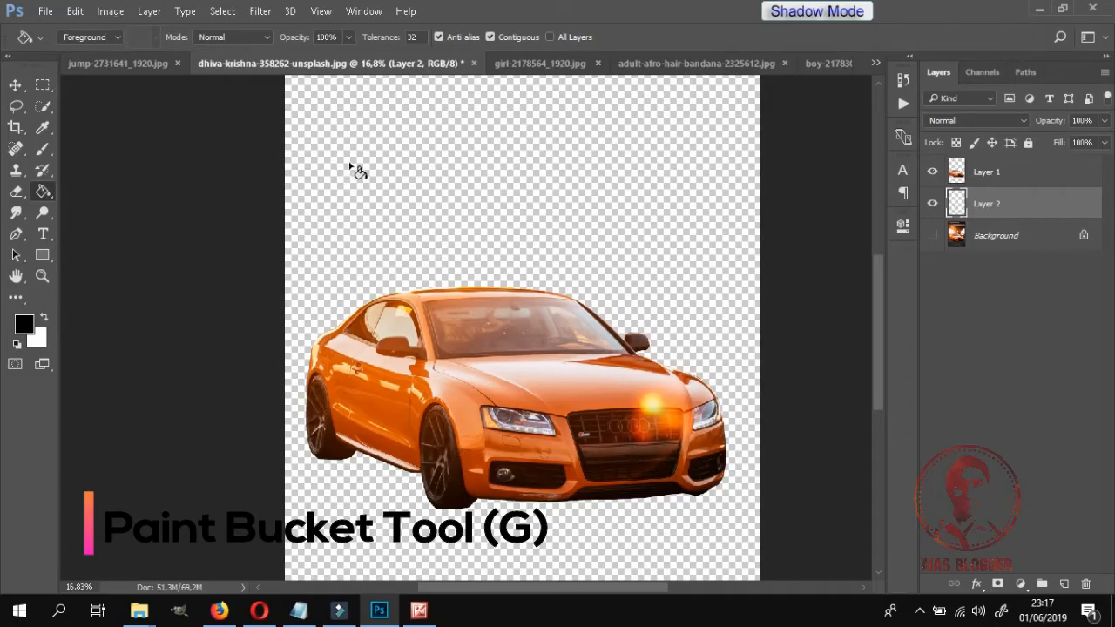
left_click(24, 325)
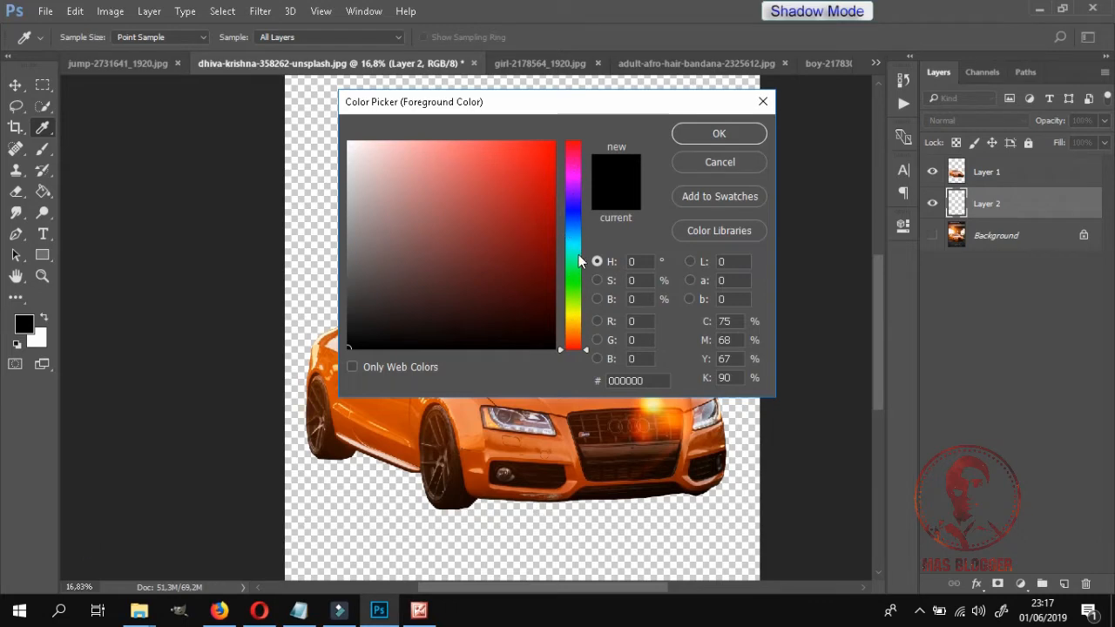
left_click_drag(580, 261, 574, 317)
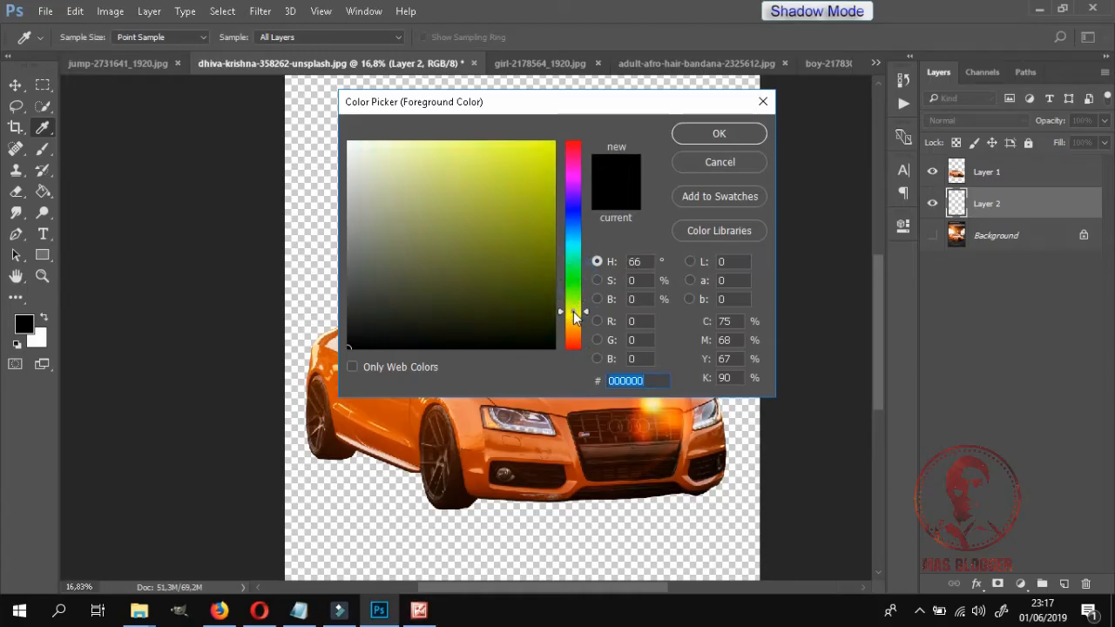
left_click(543, 143)
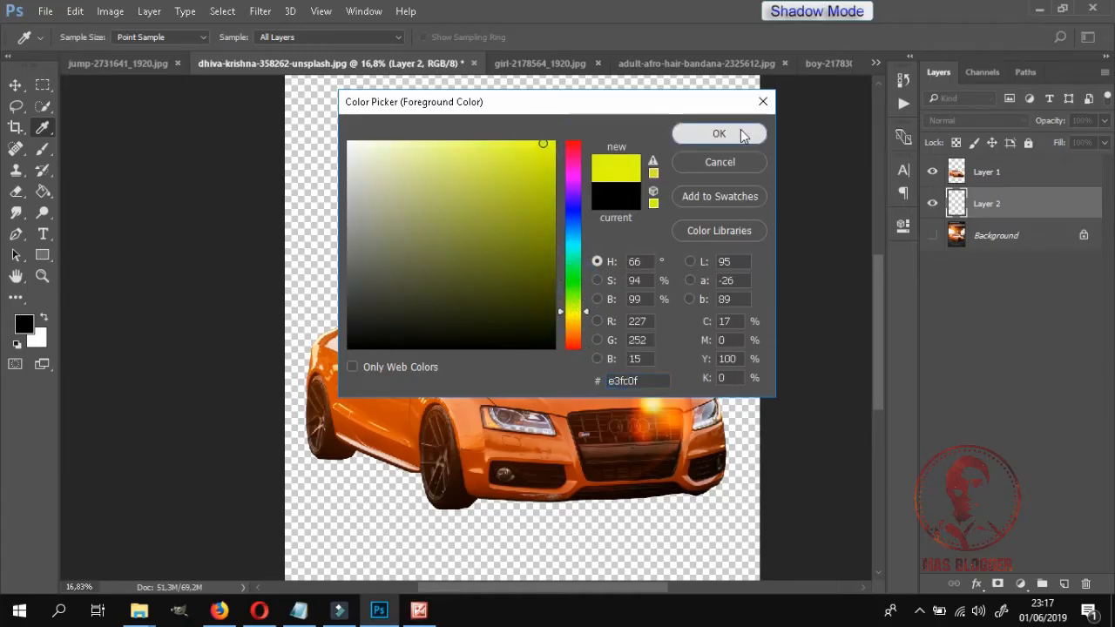
left_click(719, 133)
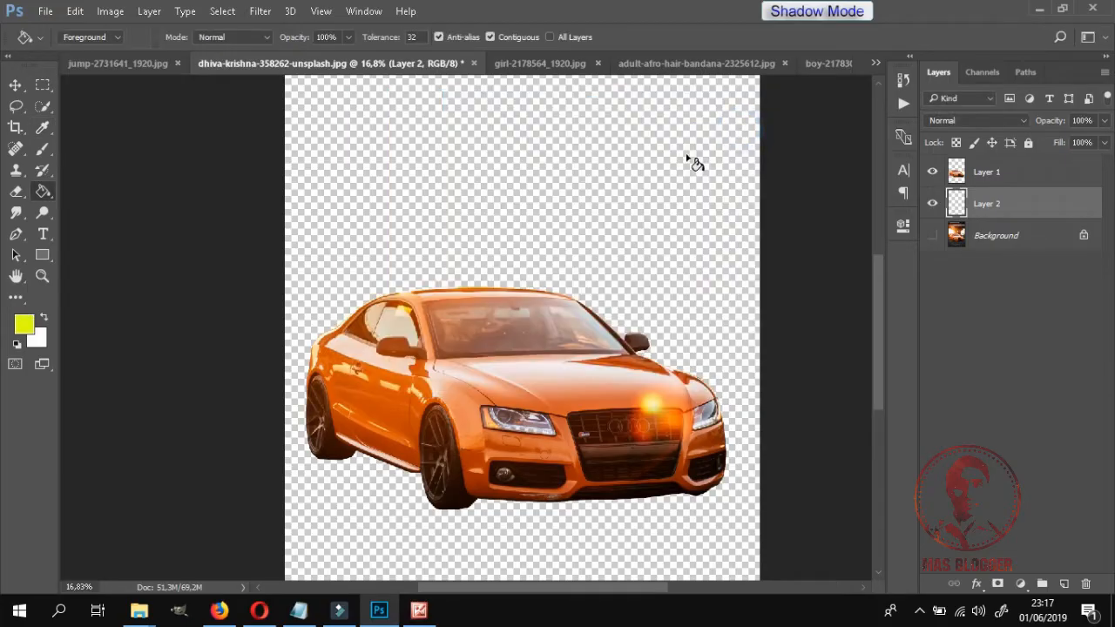
left_click(427, 162)
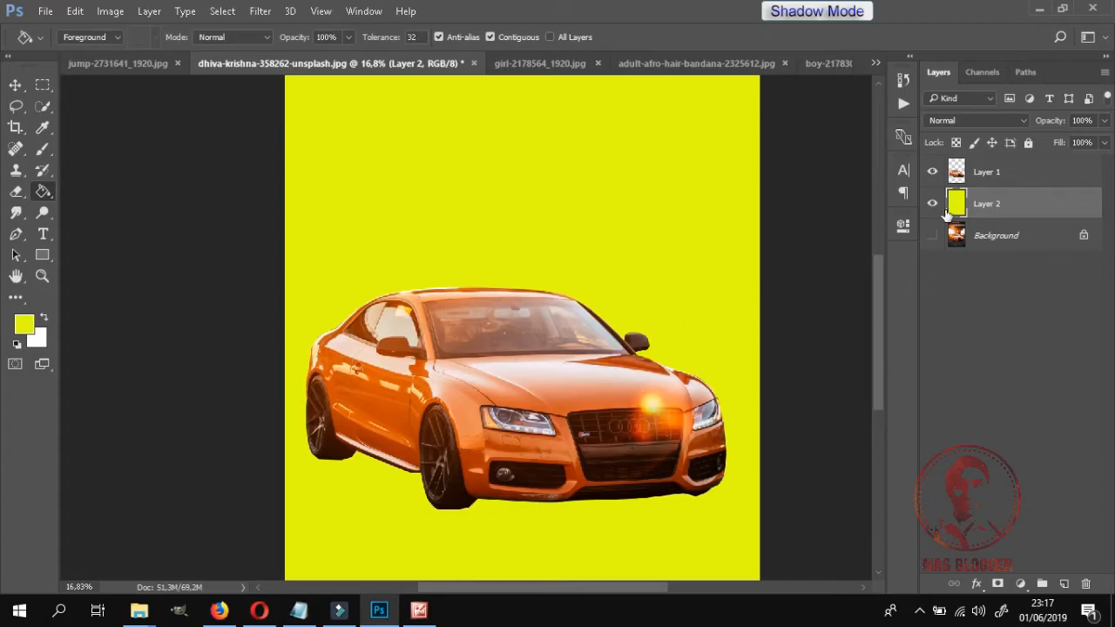
Move the yellow layer above the car layer and back beneath it.
left_click_drag(1024, 202, 1024, 171)
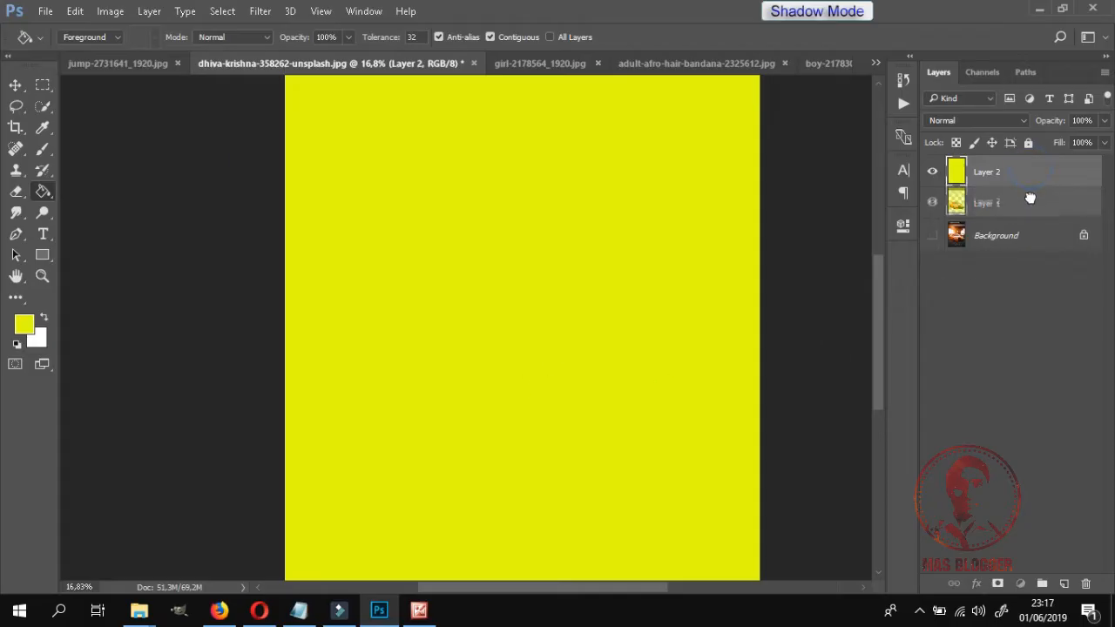
left_click_drag(1024, 177, 1021, 218)
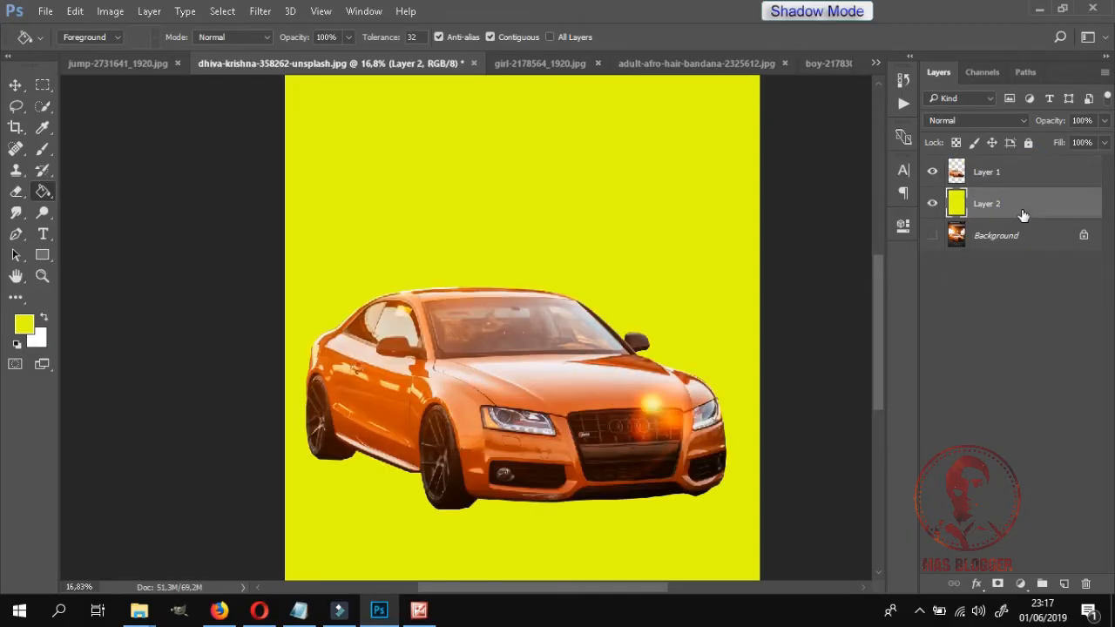
Toggle the yellow layer's visibility, leave it hidden, and check the car cutout against transparency.
left_click(934, 204)
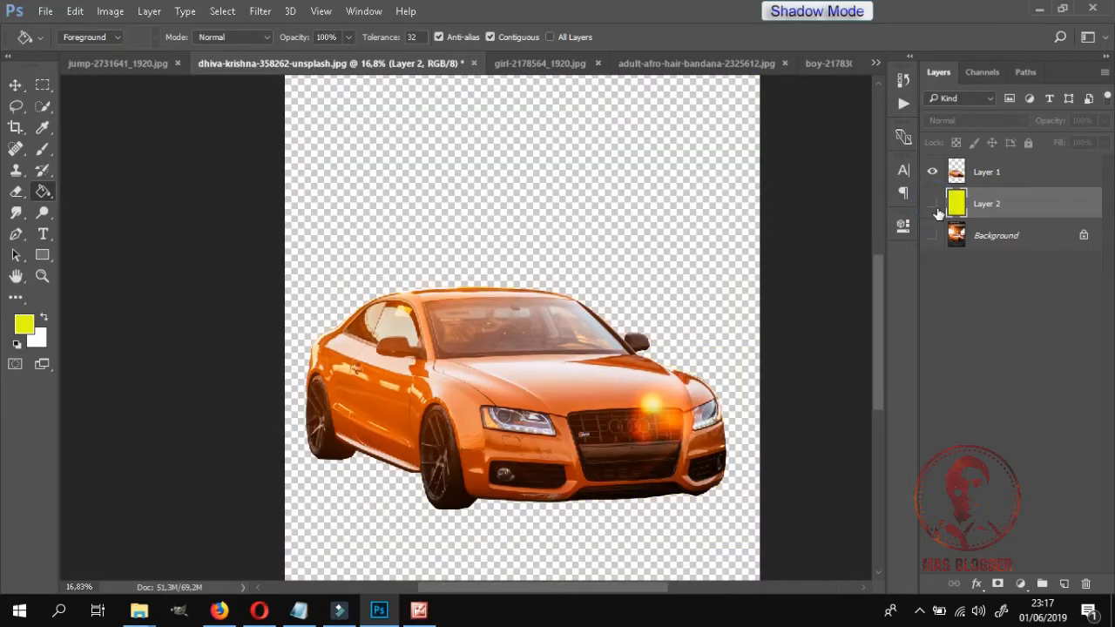
left_click(934, 205)
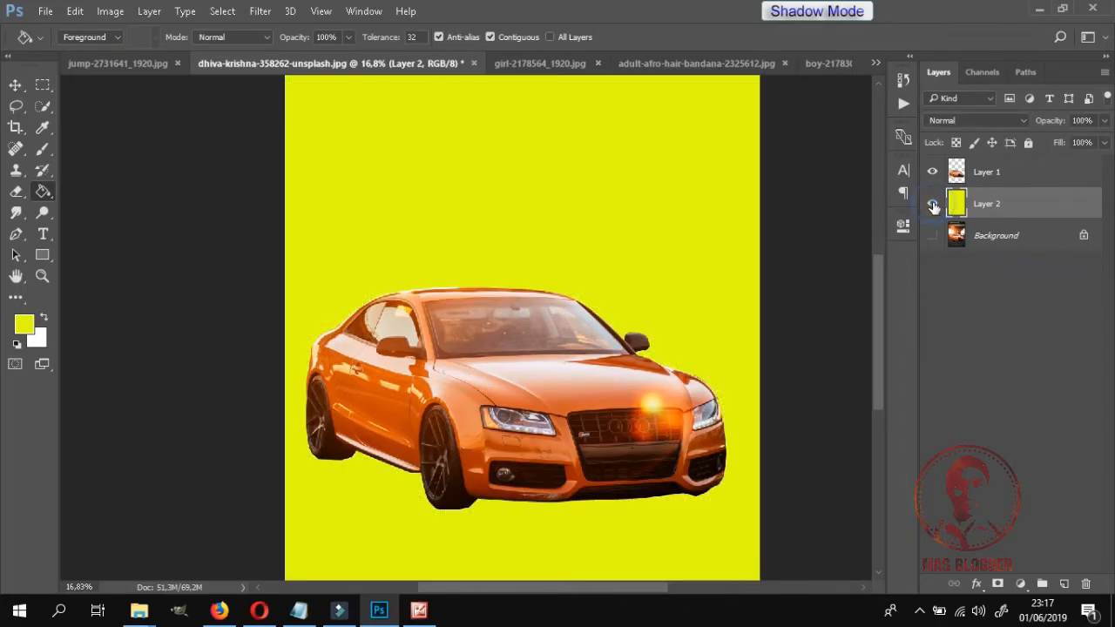
left_click(933, 205)
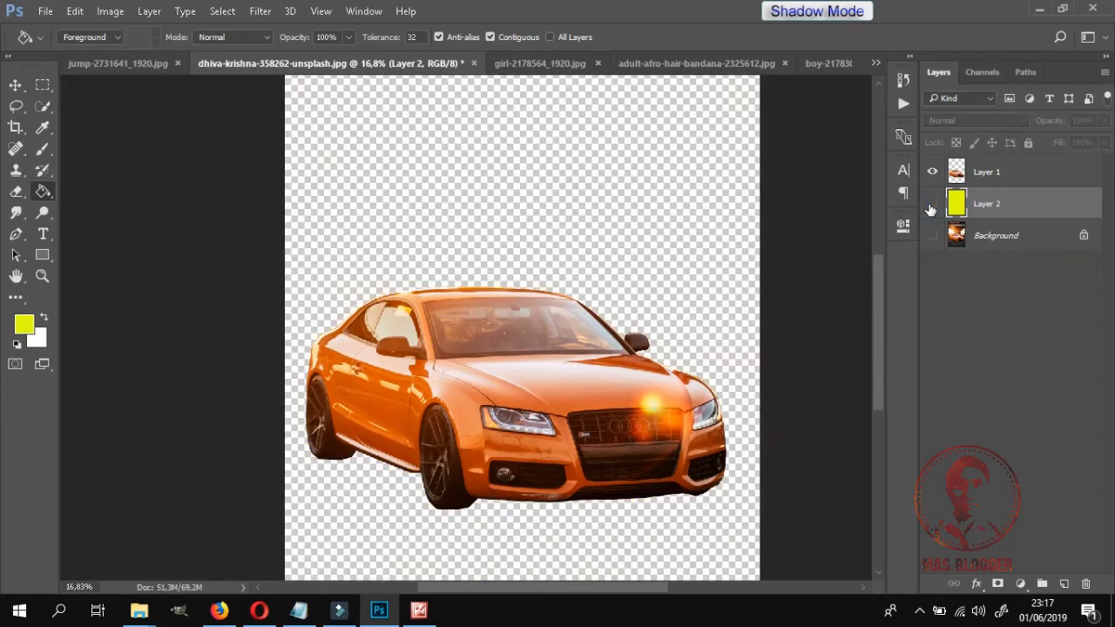
scroll(667, 455, "down", 5)
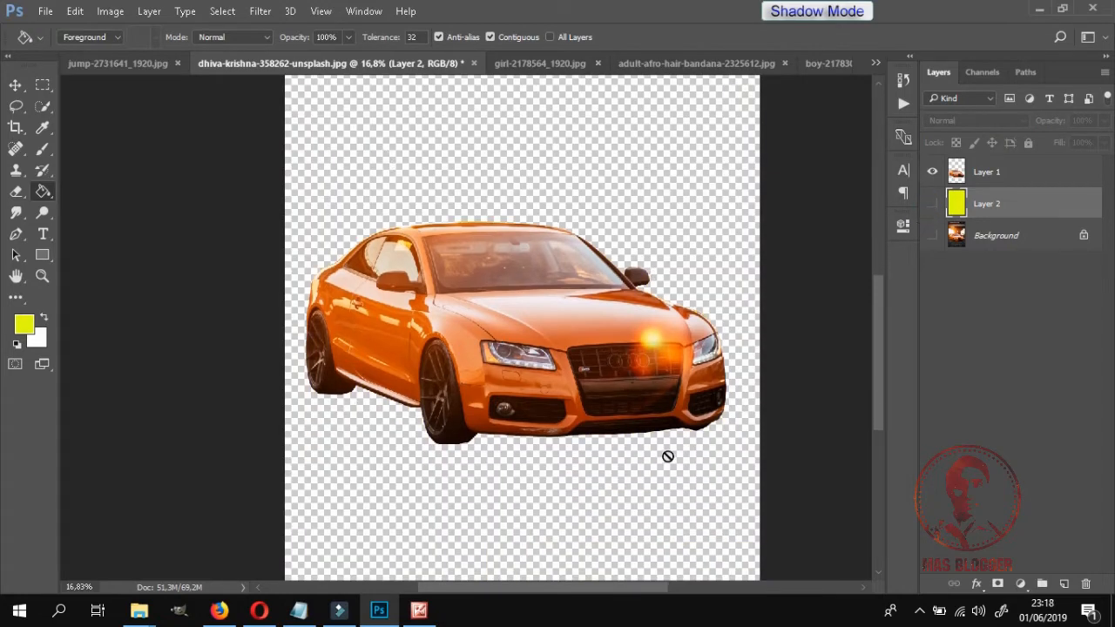
scroll(640, 442, "up", 8)
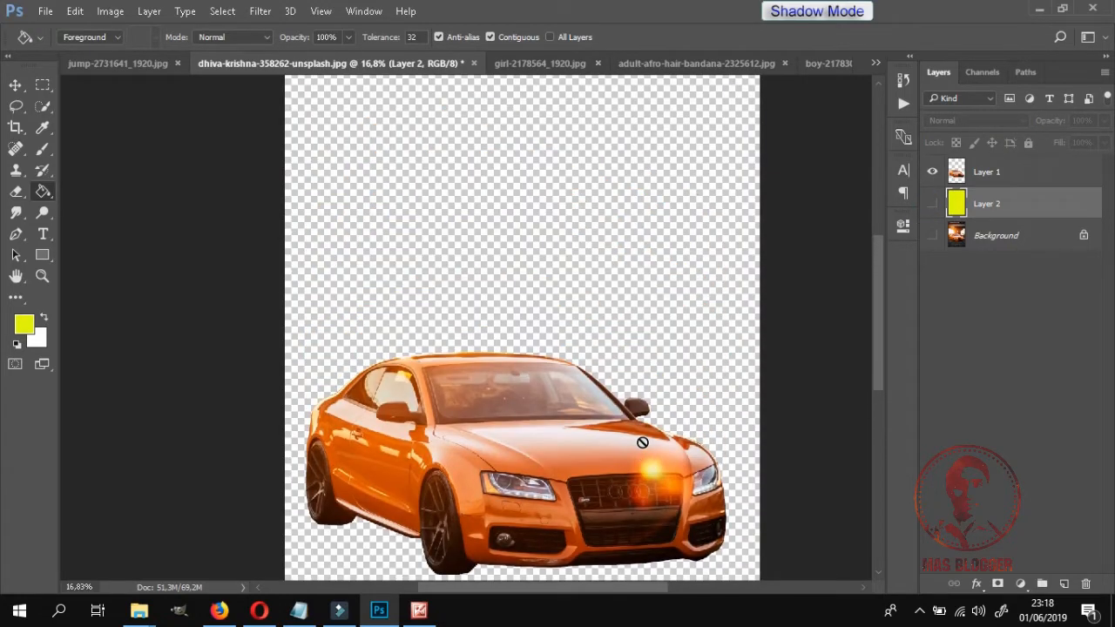
scroll(642, 443, "up", 1)
scroll(319, 261, "down", 8)
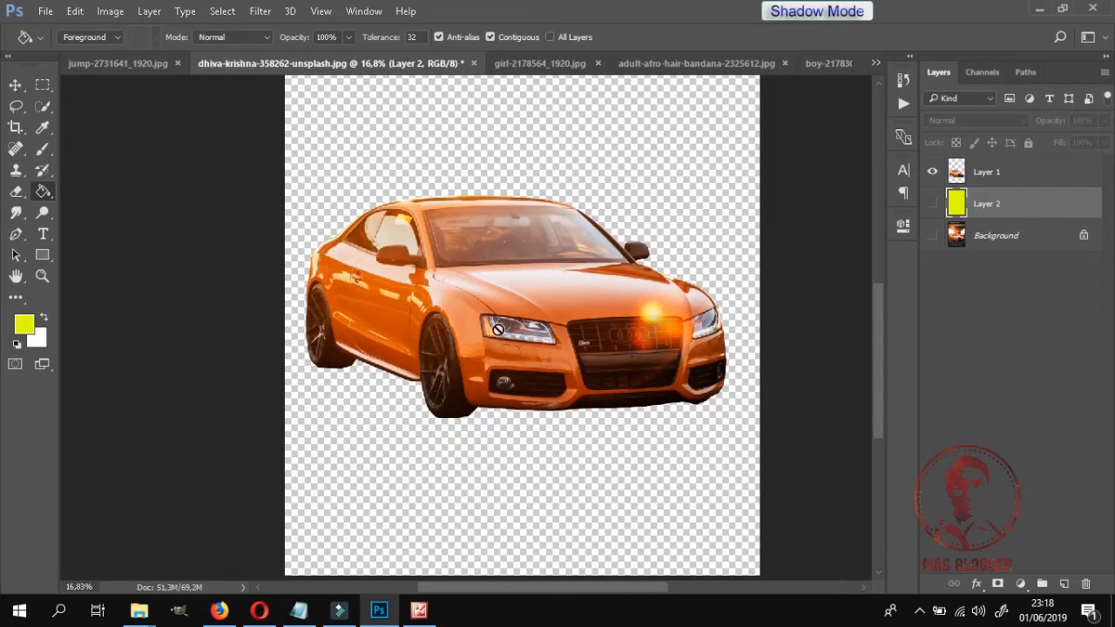
Save the car cutout as a PNG in the "untuk remove background" folder, with Smallest / Slow compression and no interlacing.
left_click(46, 11)
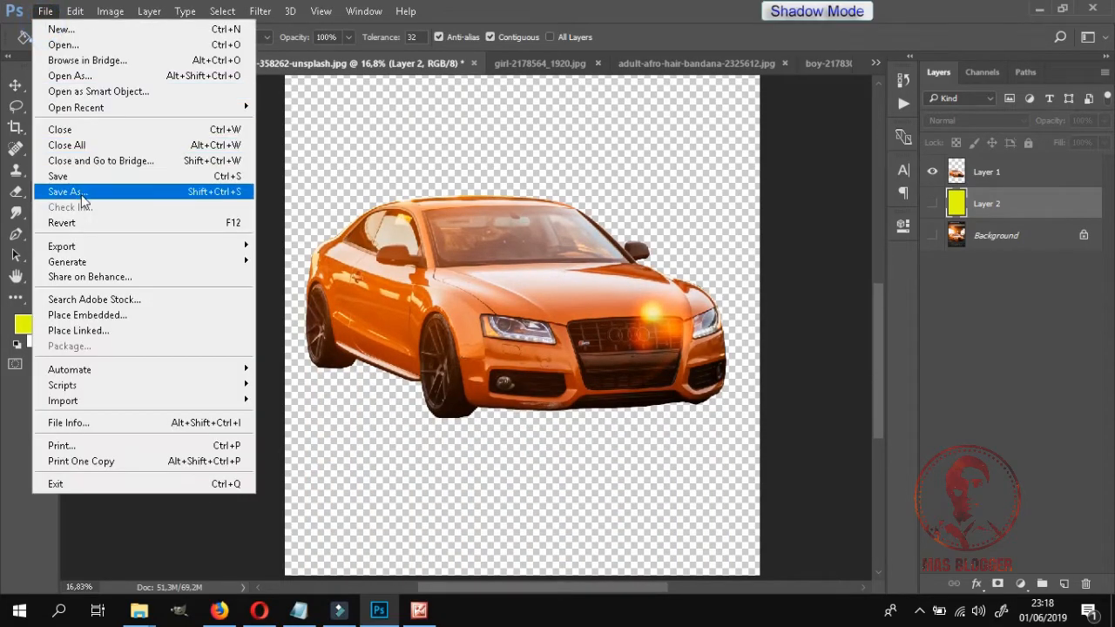
left_click(78, 183)
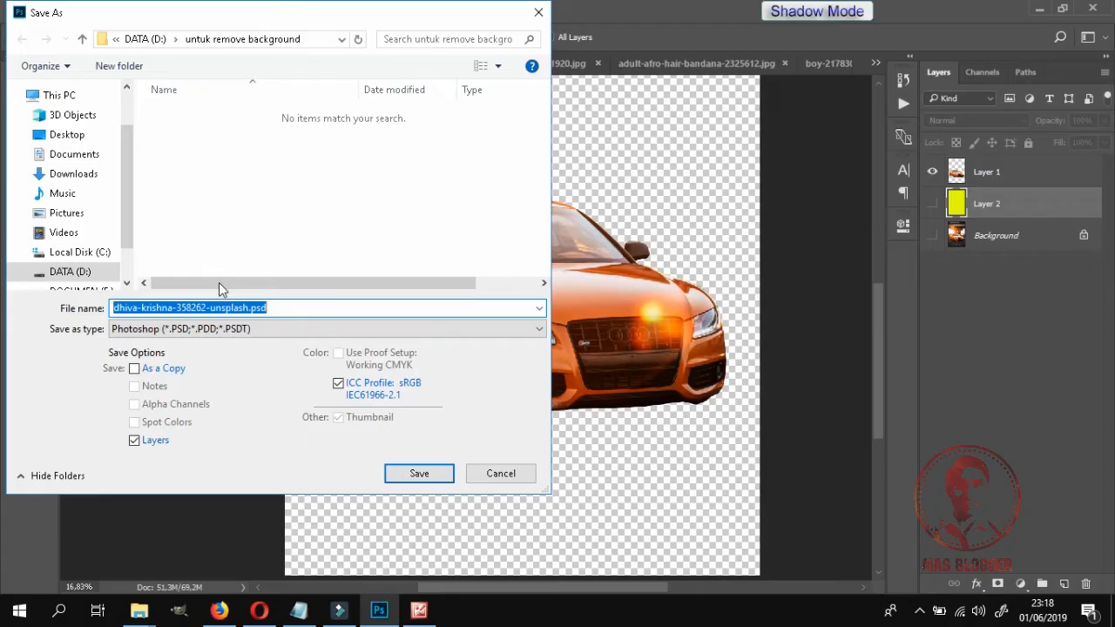
left_click(210, 329)
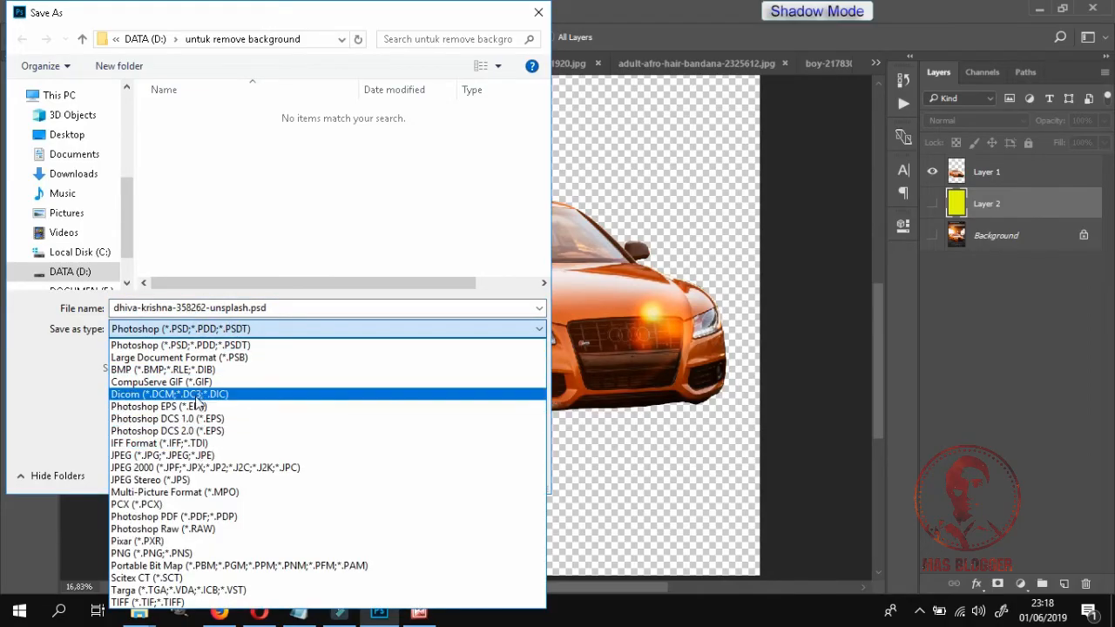
left_click(175, 554)
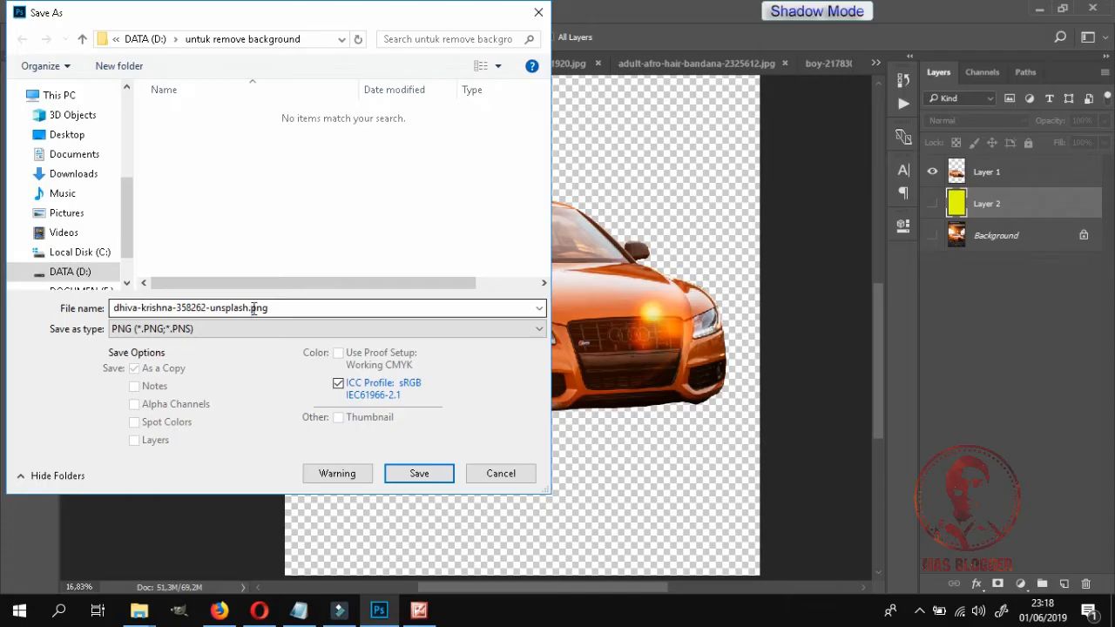
left_click(418, 477)
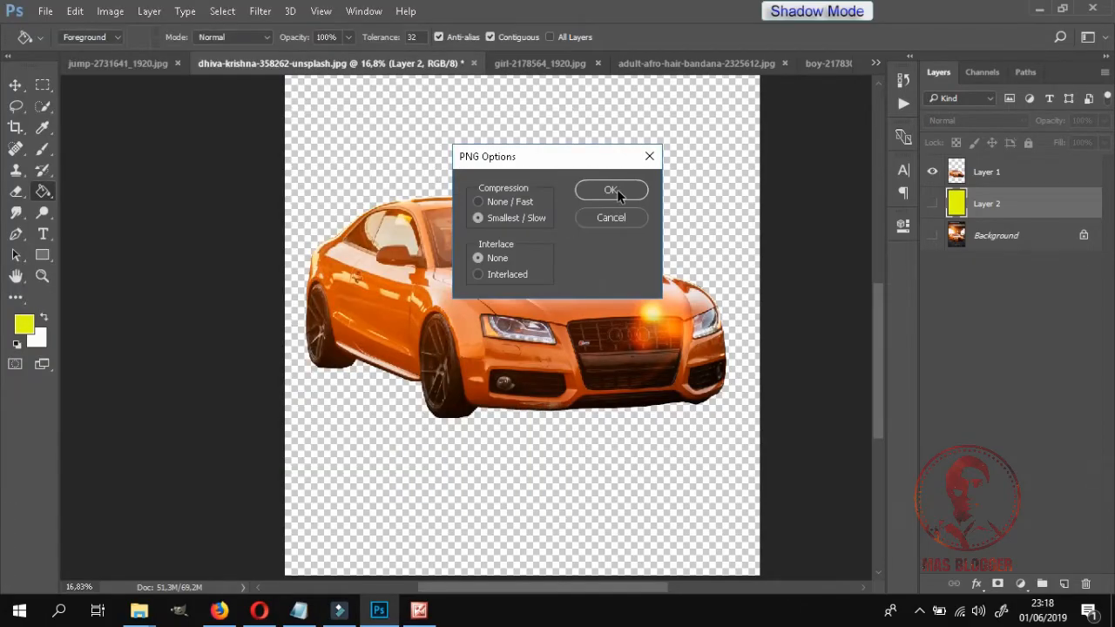
left_click(612, 191)
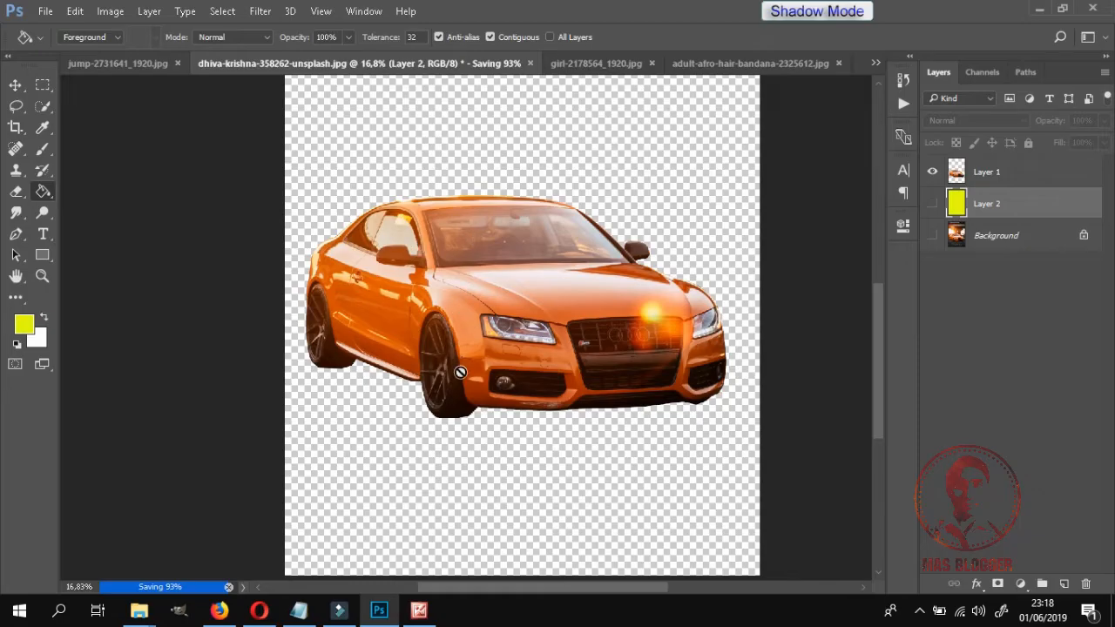
Save the car cutout as a JPEG with "fix" appended to the file name, using Maximum quality 12 and Progressive format with 3 scans.
left_click(47, 11)
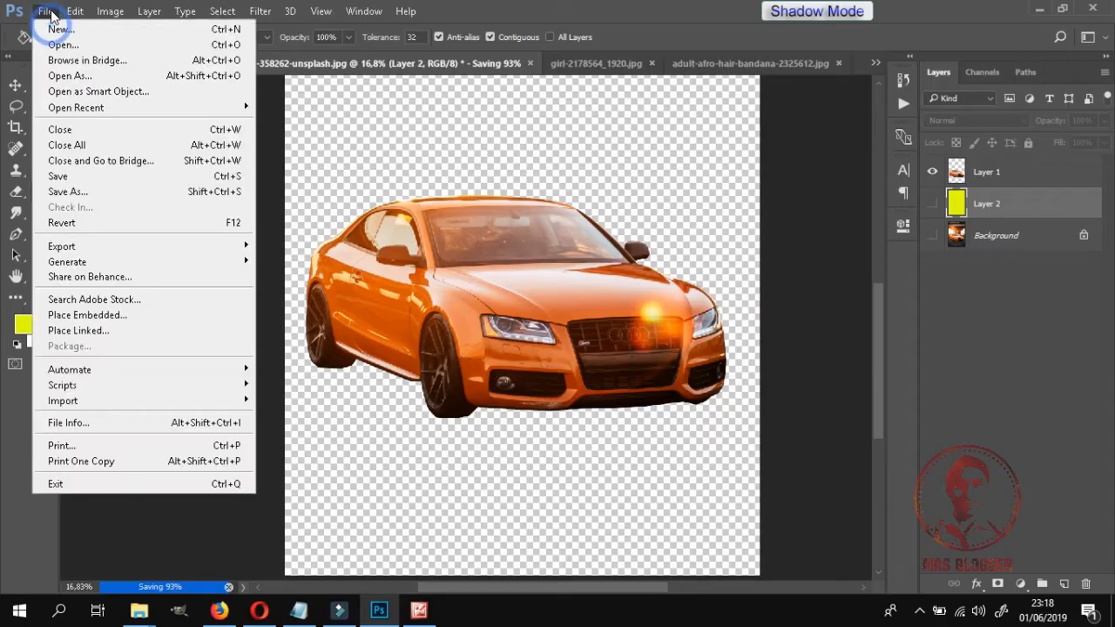
left_click(378, 139)
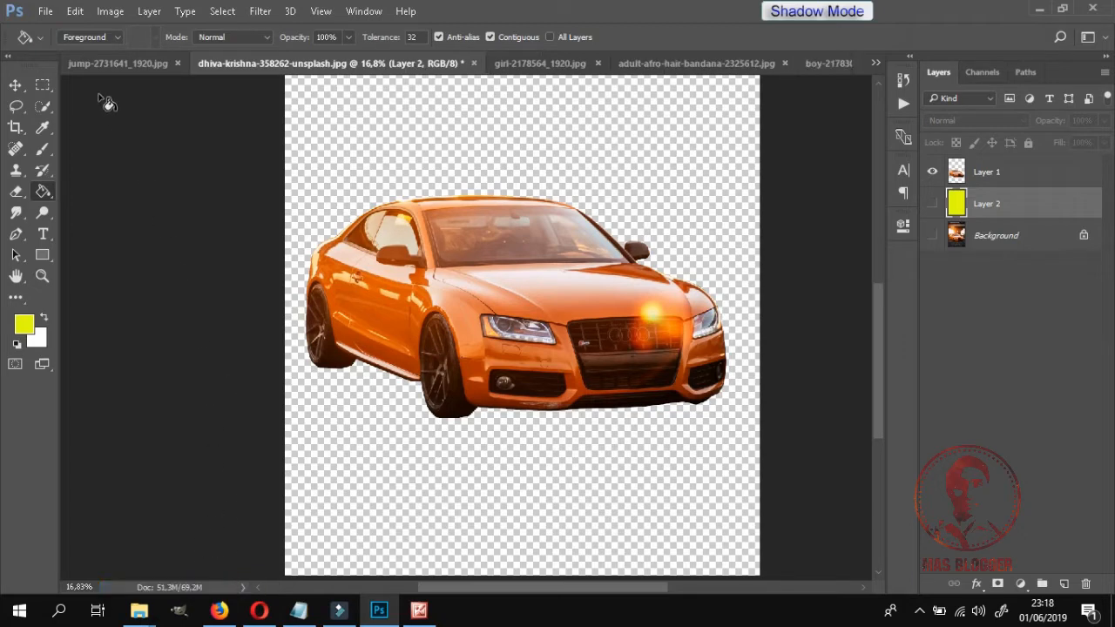
left_click(50, 12)
left_click(77, 199)
left_click(249, 336)
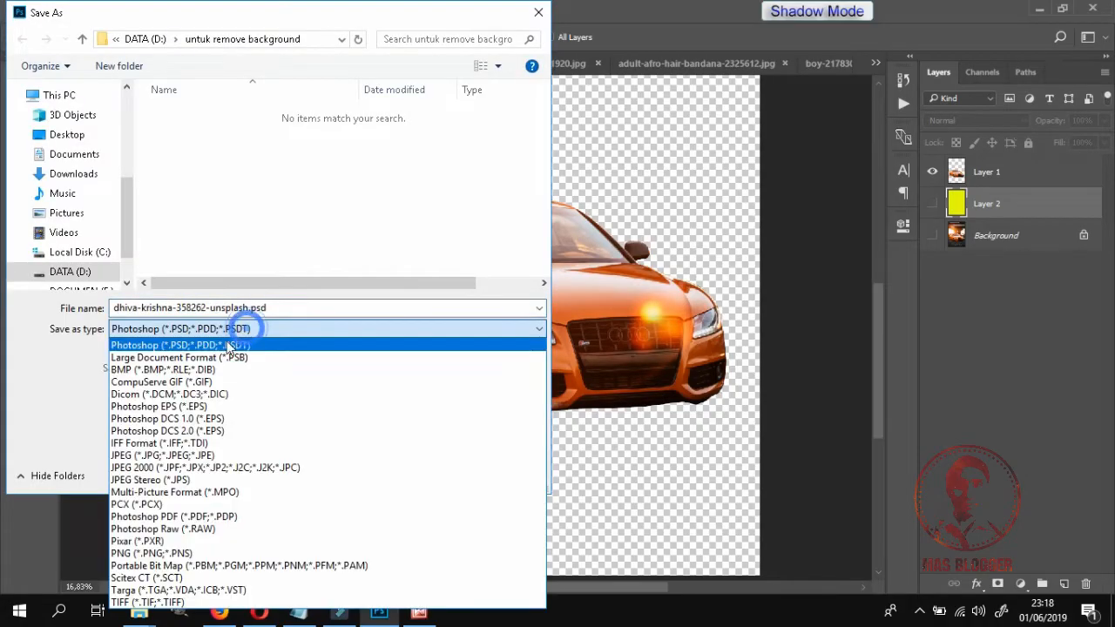
left_click(204, 455)
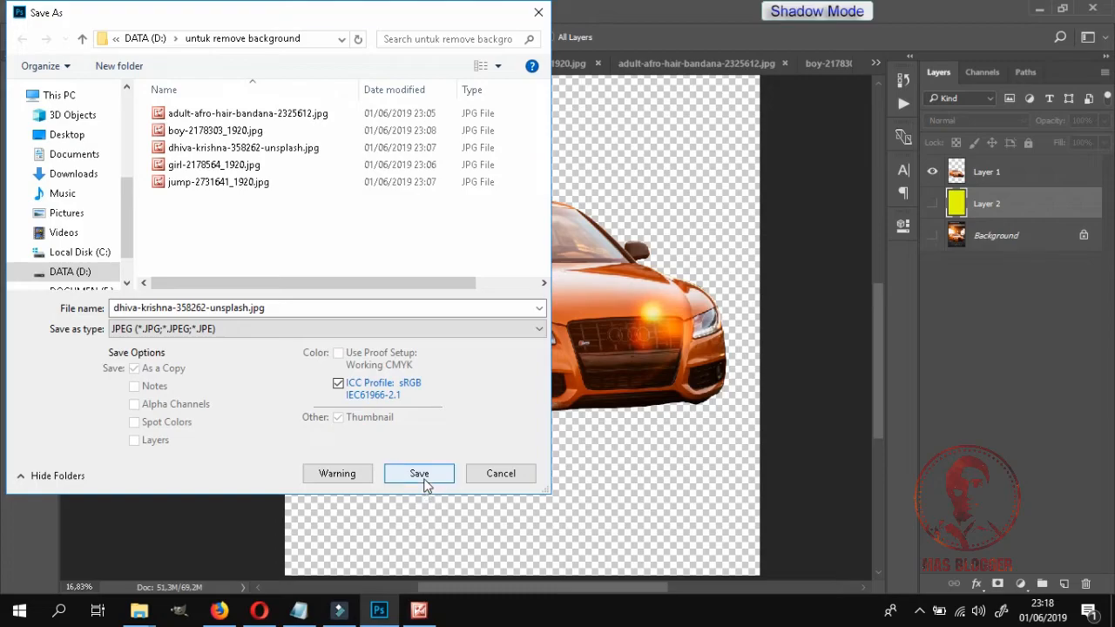
left_click(249, 308)
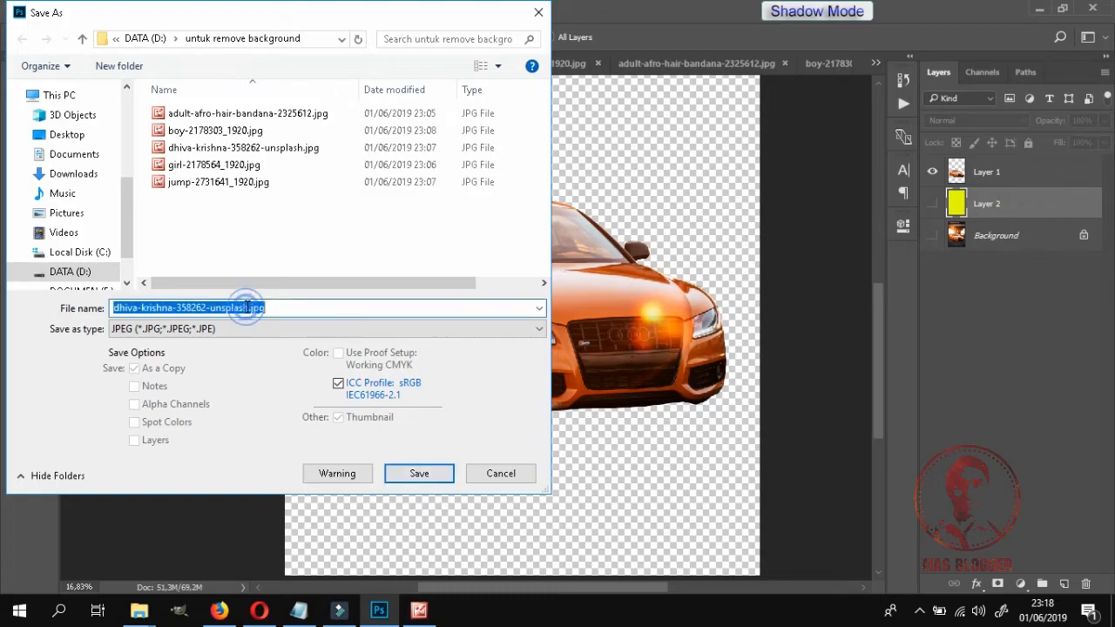
left_click(249, 307)
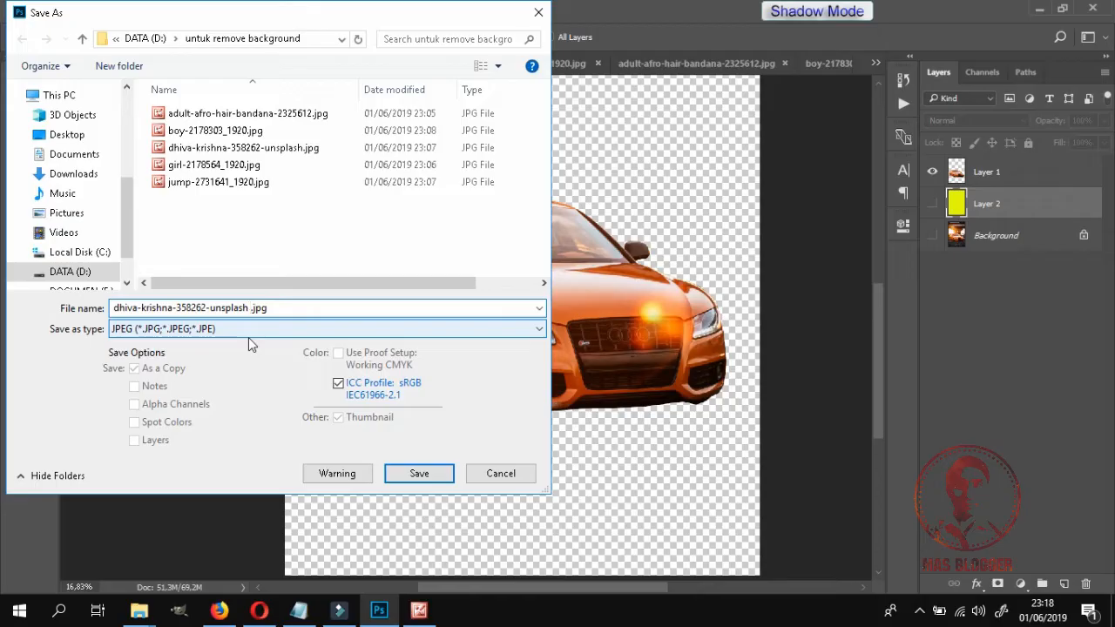
type("fix")
left_click(420, 472)
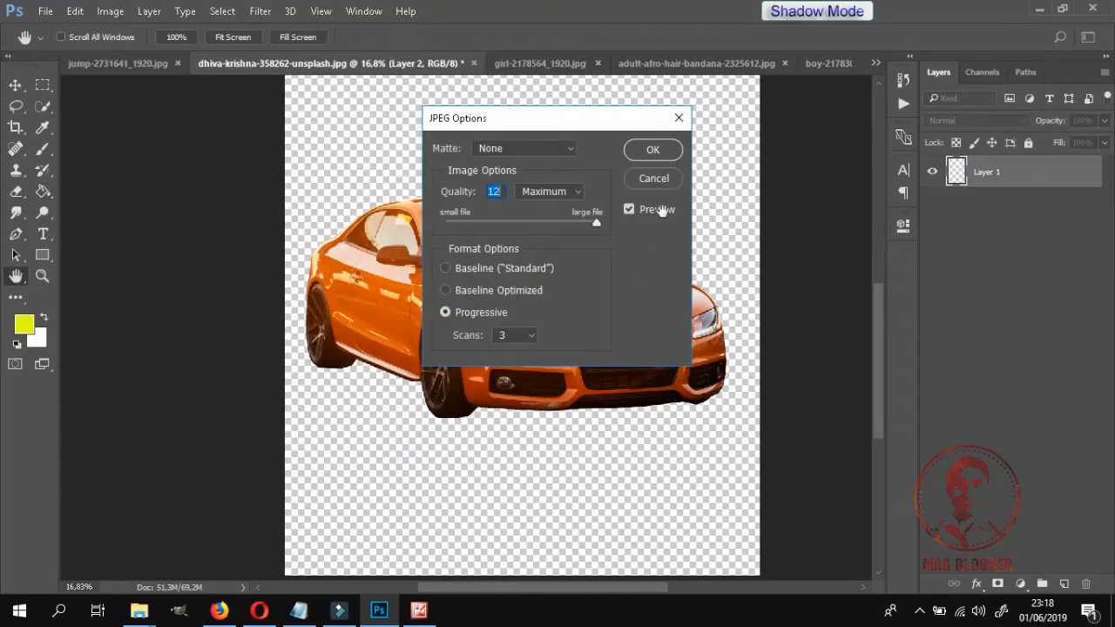
left_click(663, 151)
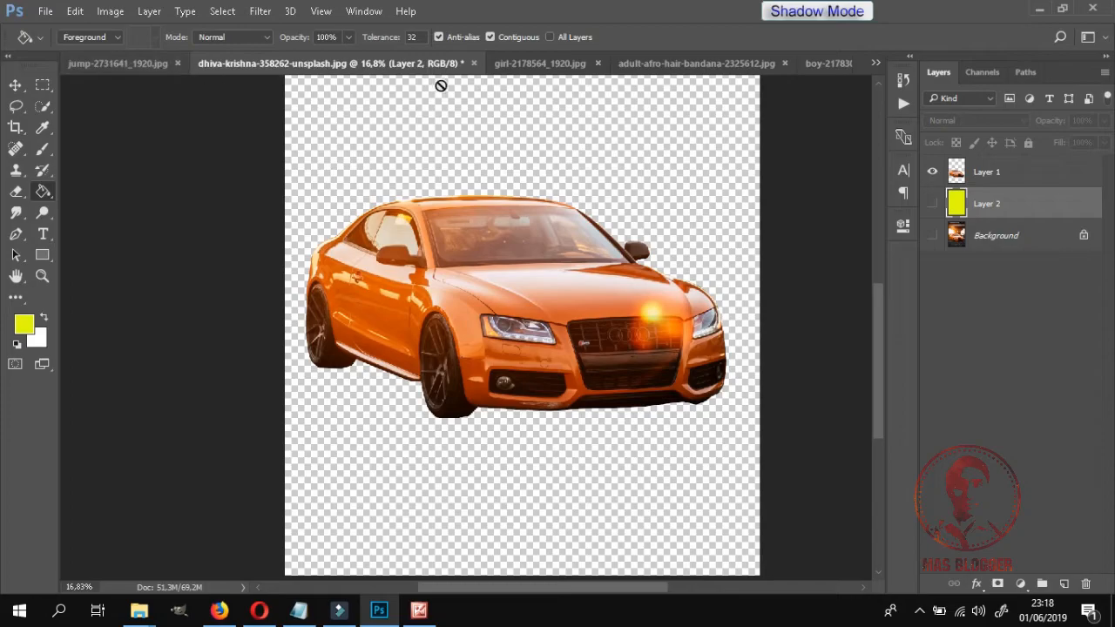
Bring up the girl-2178564_1920.jpg photo and choose the Quick Selection tool.
left_click(514, 68)
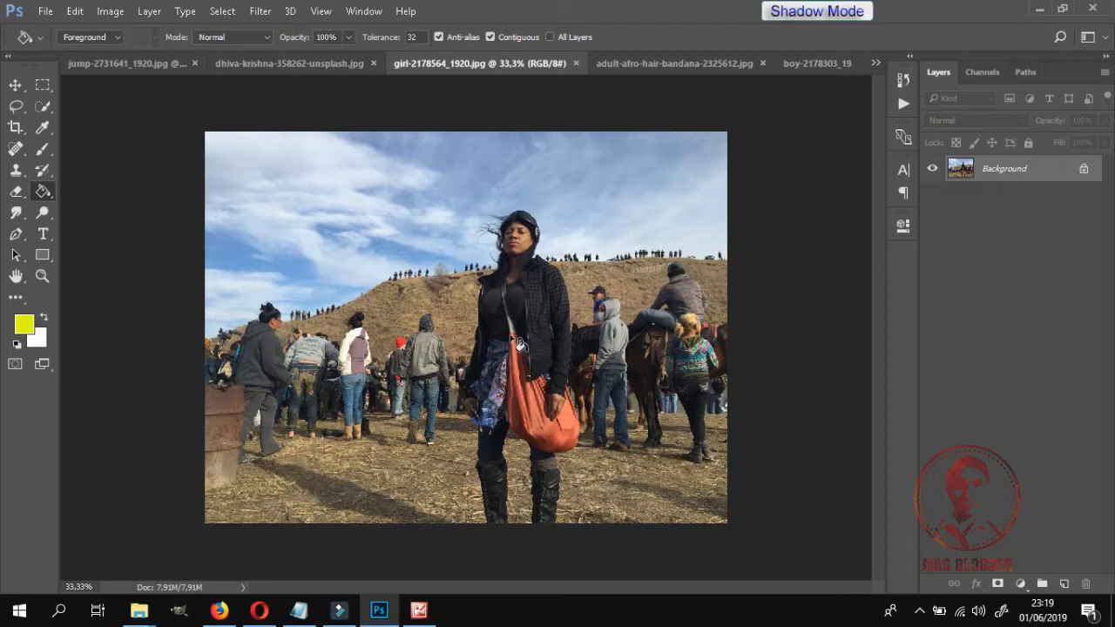
scroll(529, 447, "up", 3)
scroll(522, 253, "up", 1)
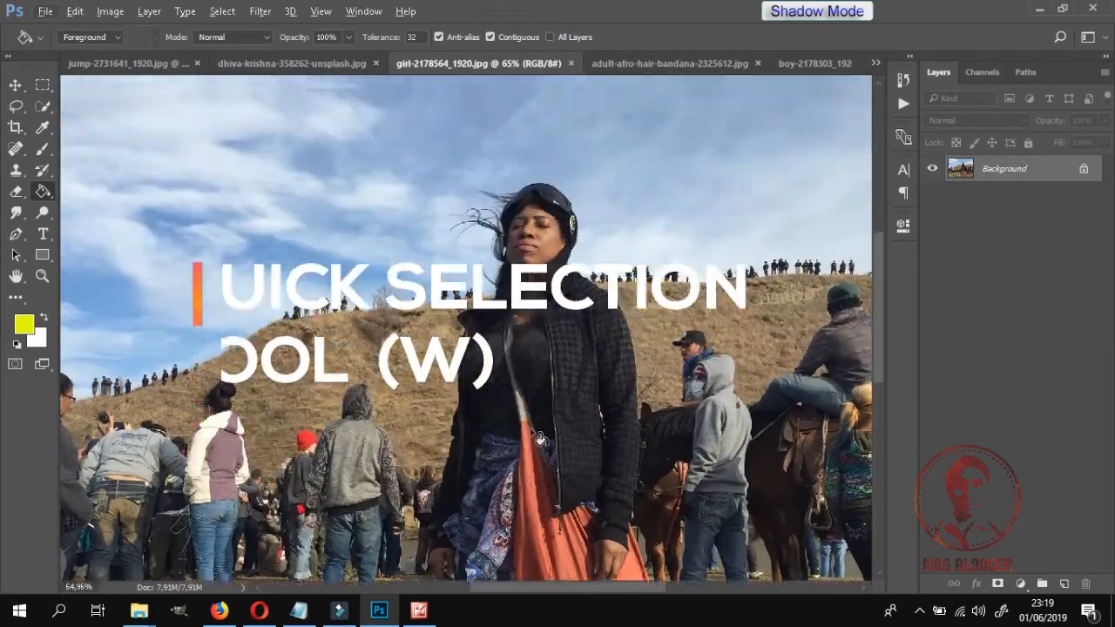
scroll(524, 252, "down", 5)
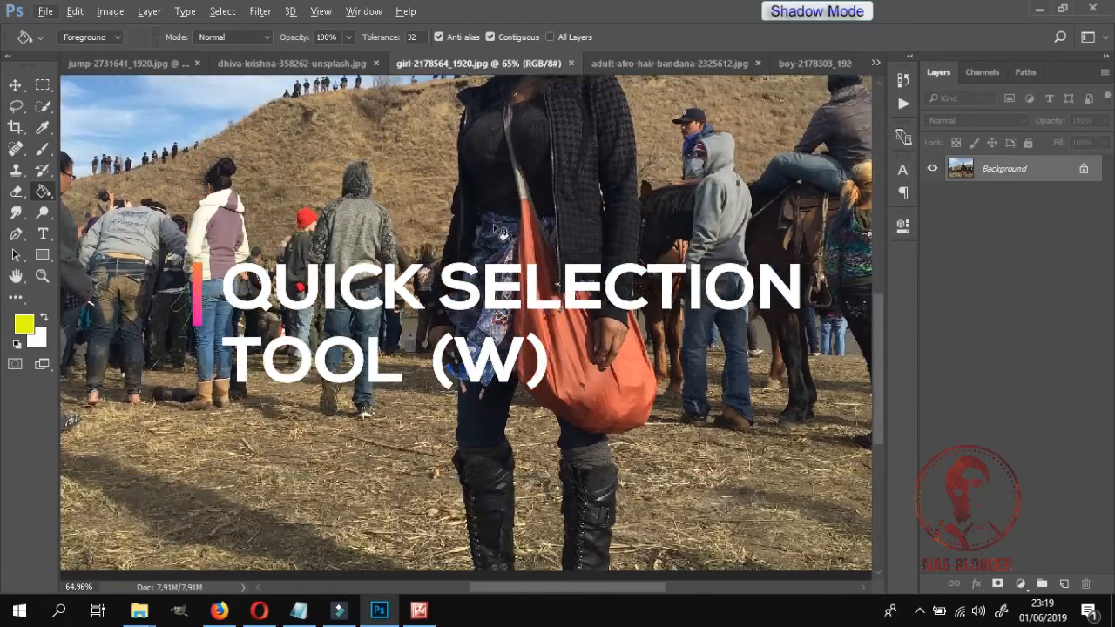
scroll(506, 240, "down", 5)
left_click(42, 106)
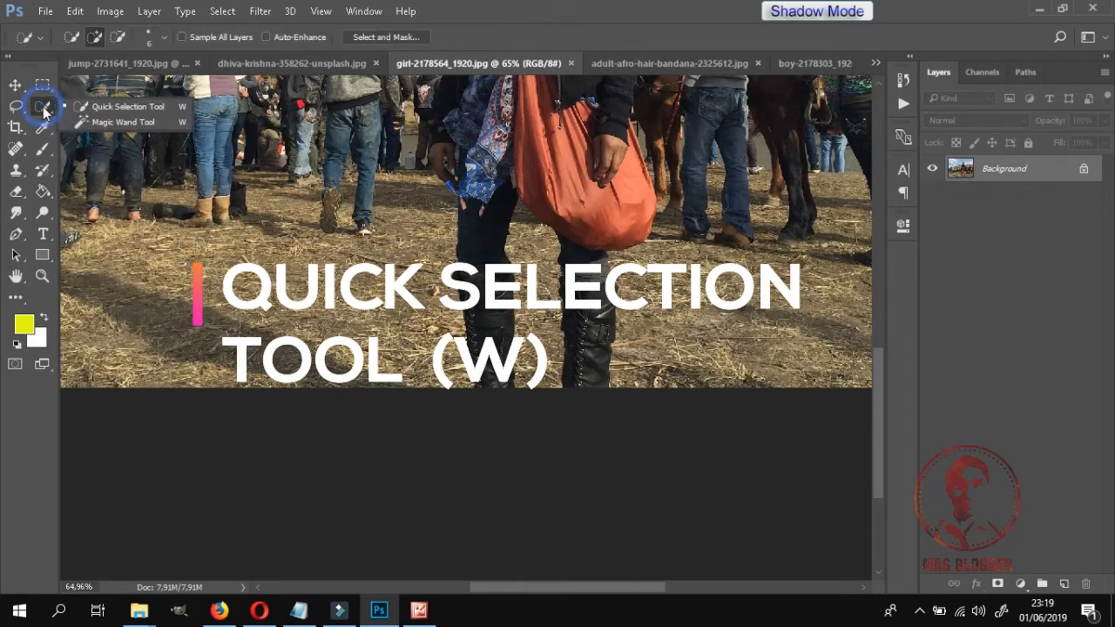
left_click(88, 107)
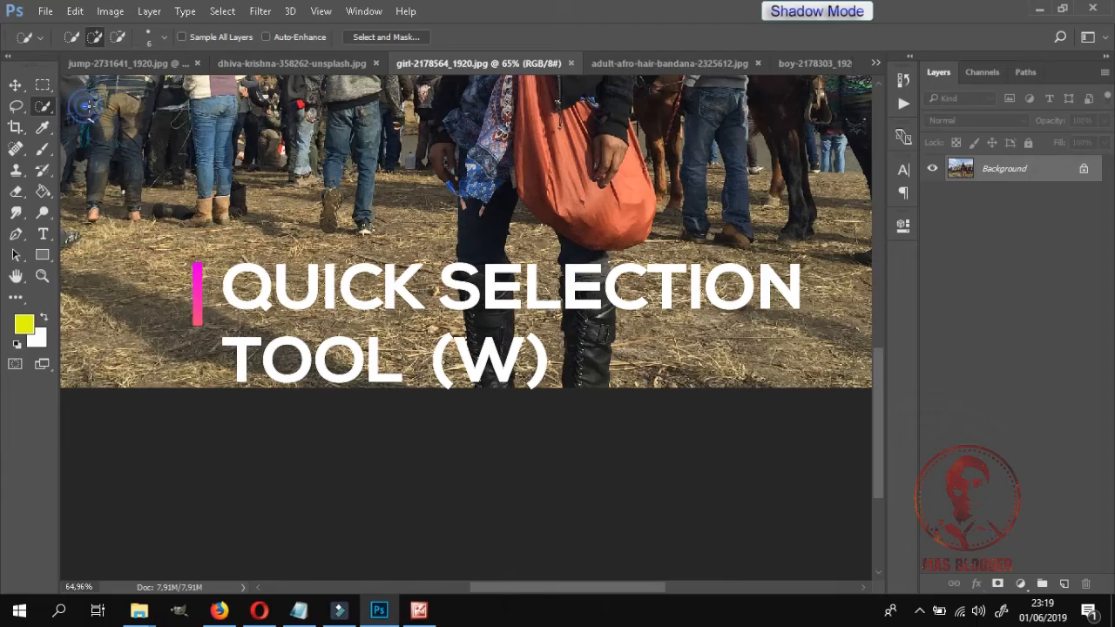
Quick-select the woman's boot, leg, hand, patterned scarf and jacket front on the side away from the horse, up to the collar.
scroll(466, 326, "up", 8)
scroll(519, 296, "up", 2)
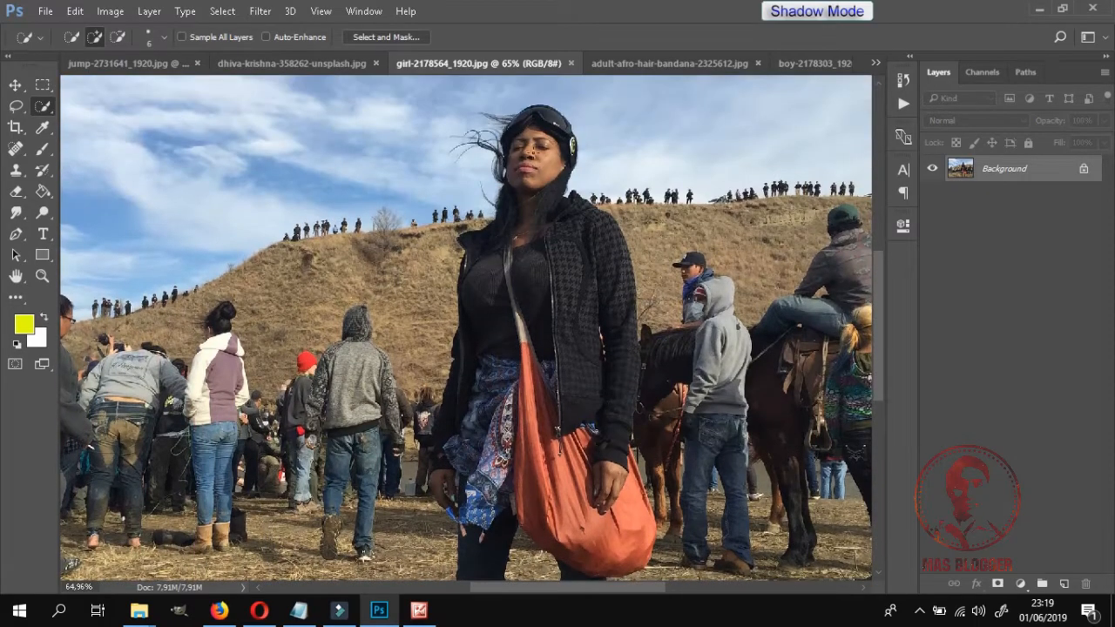
scroll(541, 193, "down", 10)
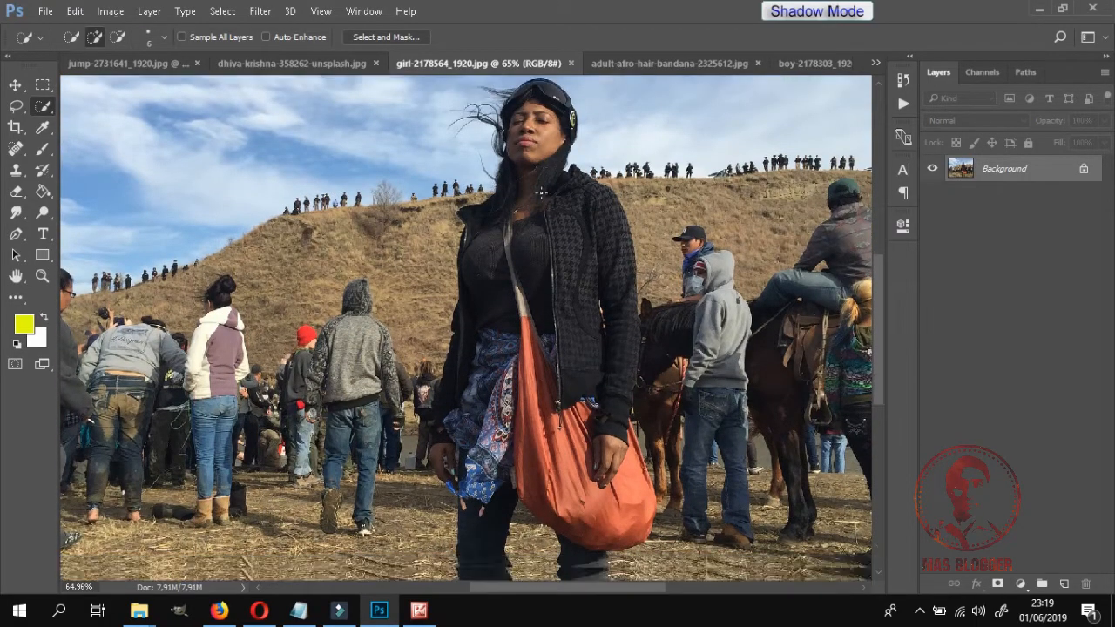
scroll(541, 193, "up", 6)
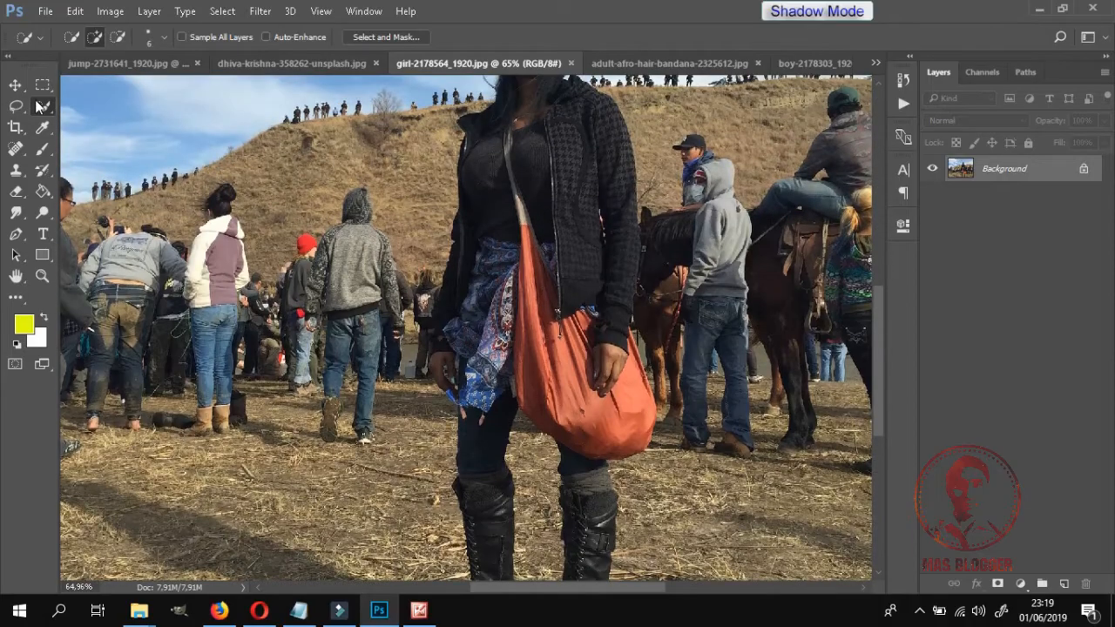
scroll(486, 398, "down", 5)
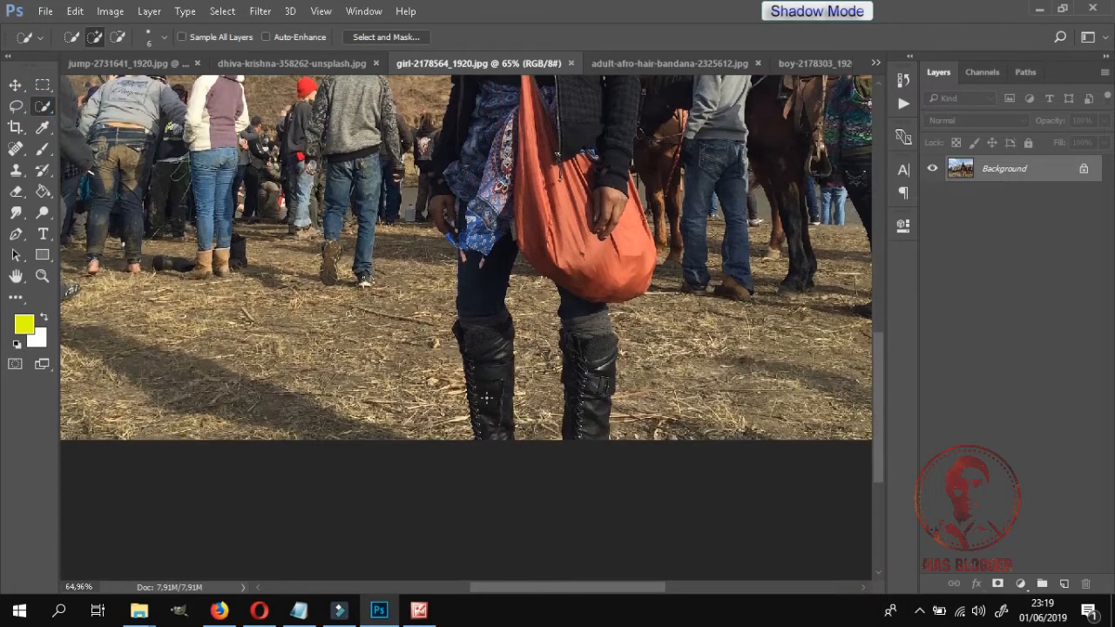
left_click_drag(485, 436, 486, 351)
mouse_move(478, 224)
left_mouse_down()
mouse_move(467, 178)
mouse_move(436, 199)
left_mouse_up()
left_click(433, 236, "alt")
scroll(438, 306, "up", 3)
mouse_move(438, 306)
left_mouse_down()
mouse_move(425, 279)
mouse_move(454, 232)
mouse_move(467, 155)
left_mouse_up()
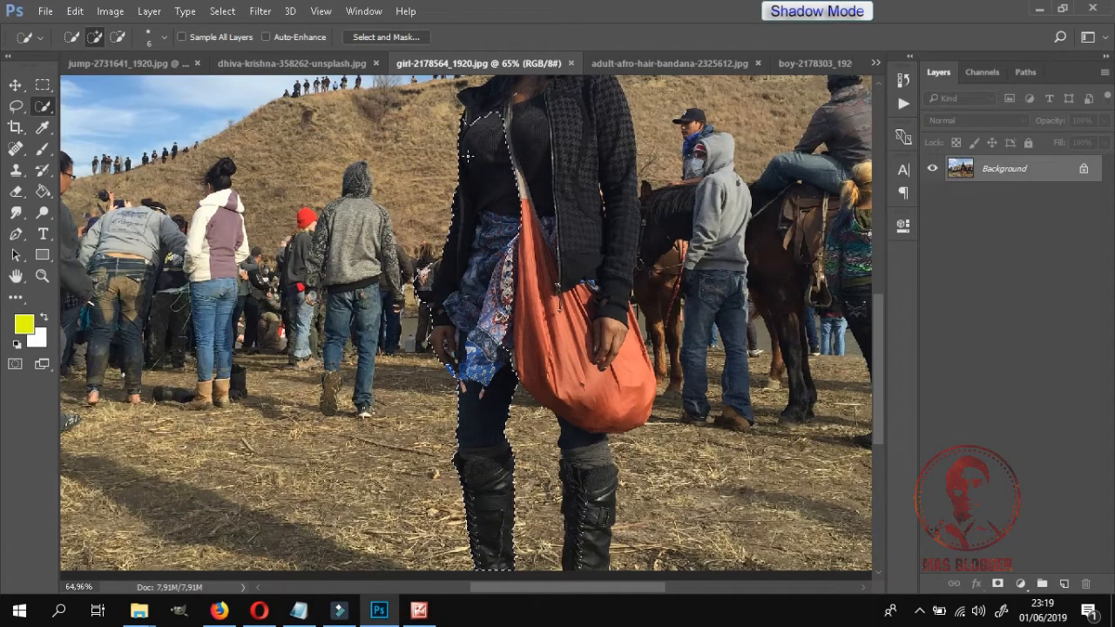
left_click_drag(473, 108, 473, 93)
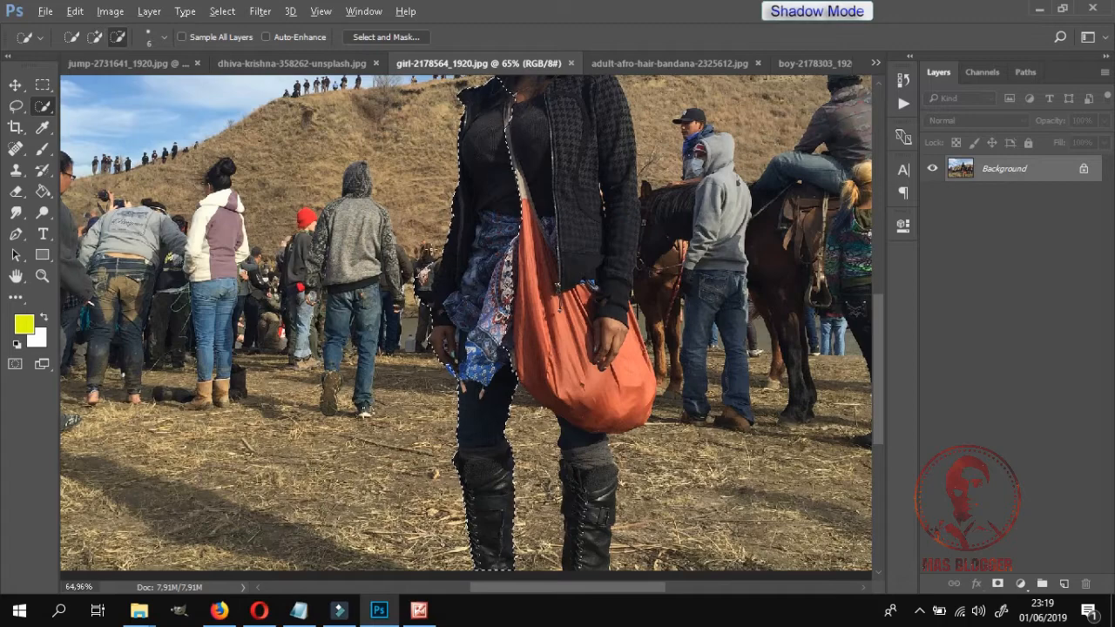
Subtract the background person beside the woman's sleeve and hand from the selection.
left_click(431, 248, "alt")
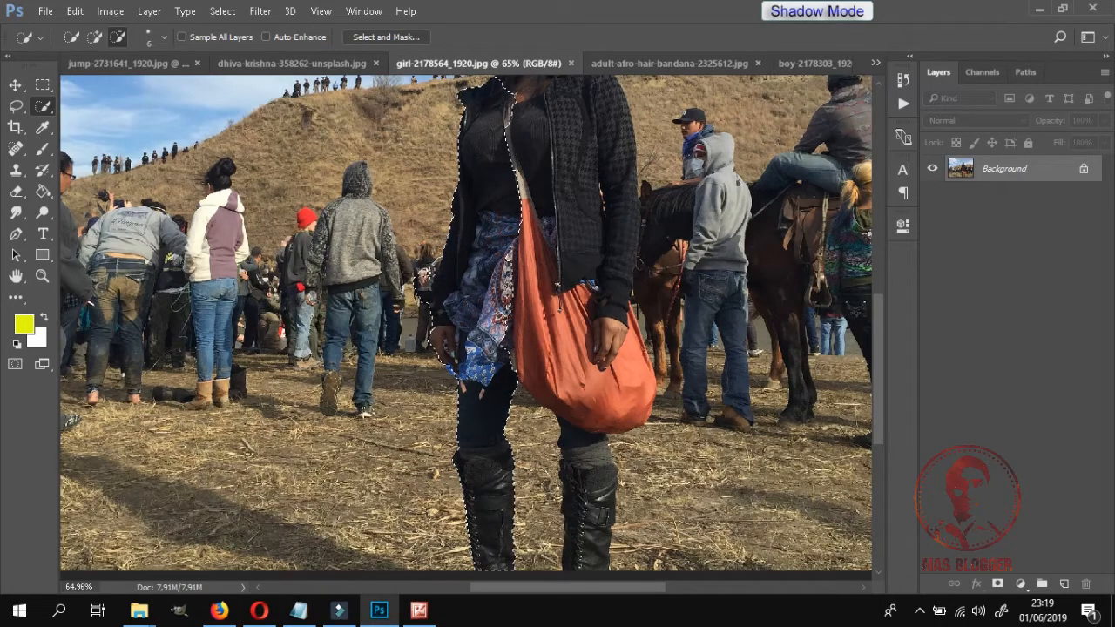
scroll(431, 305, "up", 5)
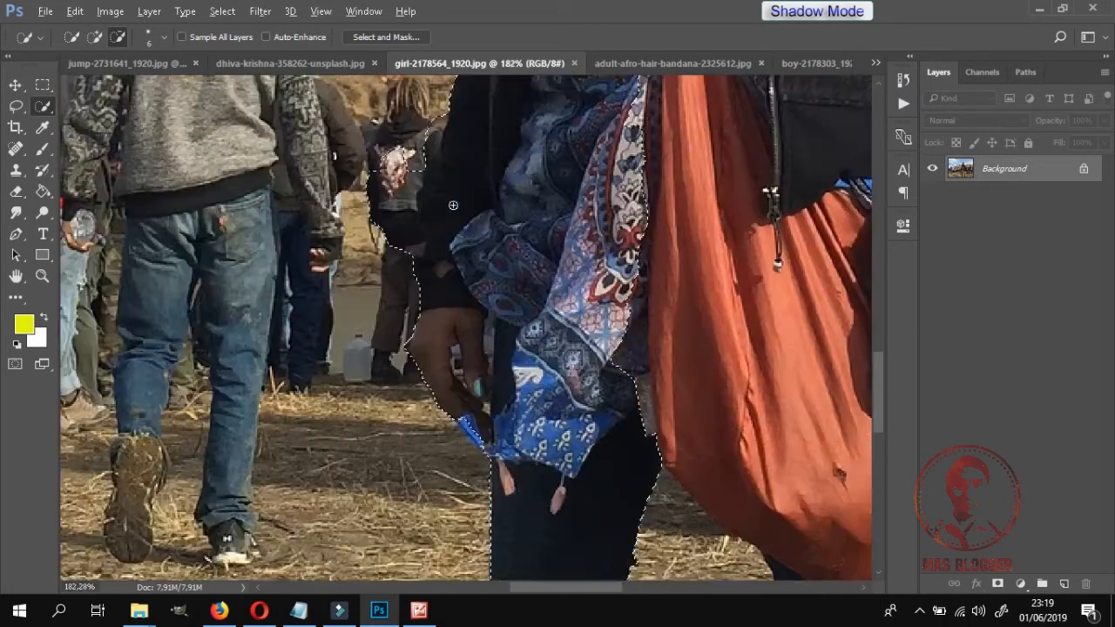
scroll(411, 260, "up", 3)
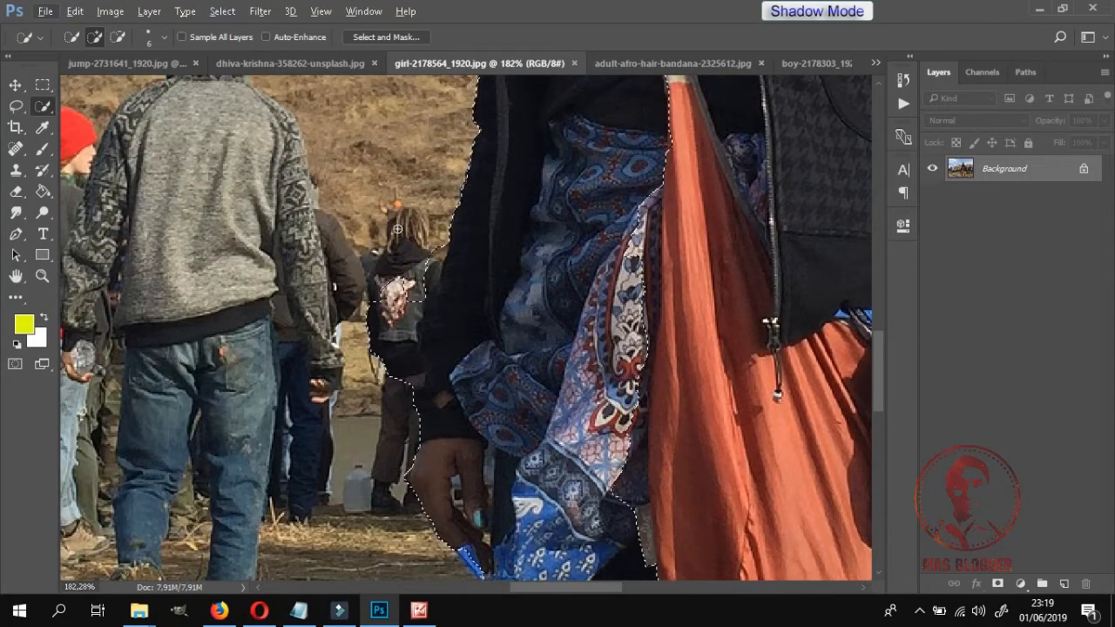
key("alt")
left_click_drag(397, 229, 405, 358)
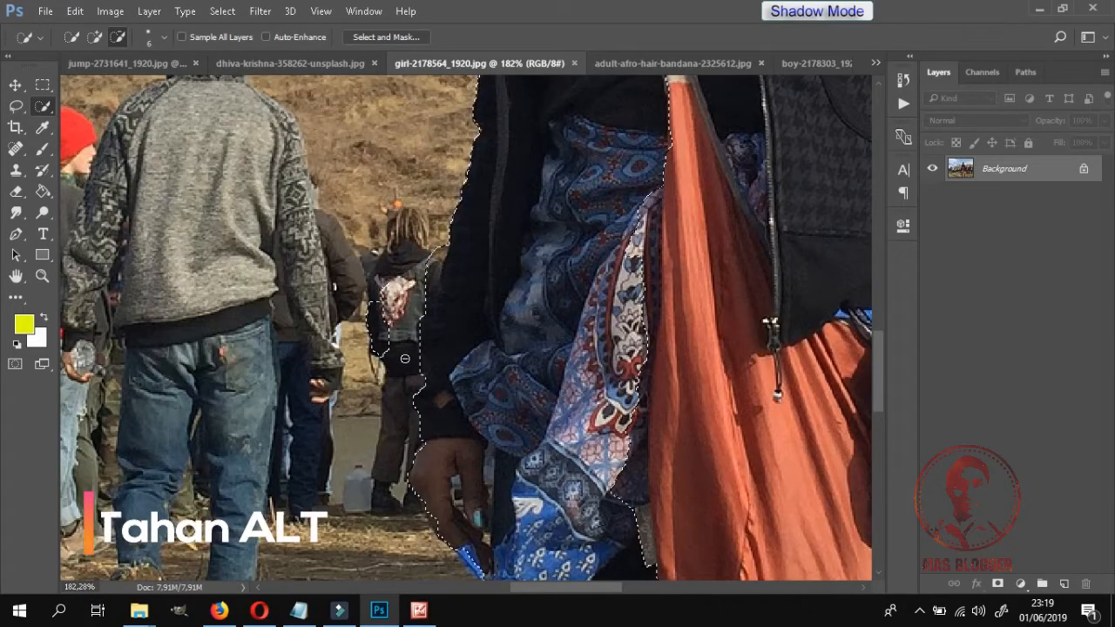
scroll(382, 263, "up", 1)
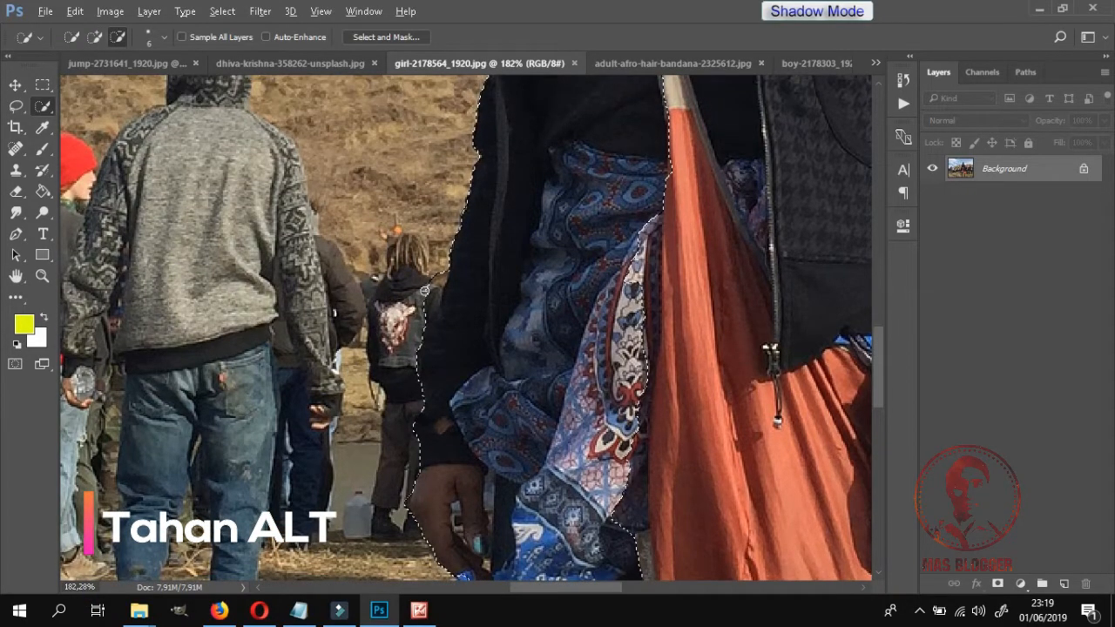
left_click(425, 290, "alt")
scroll(411, 223, "down", 6)
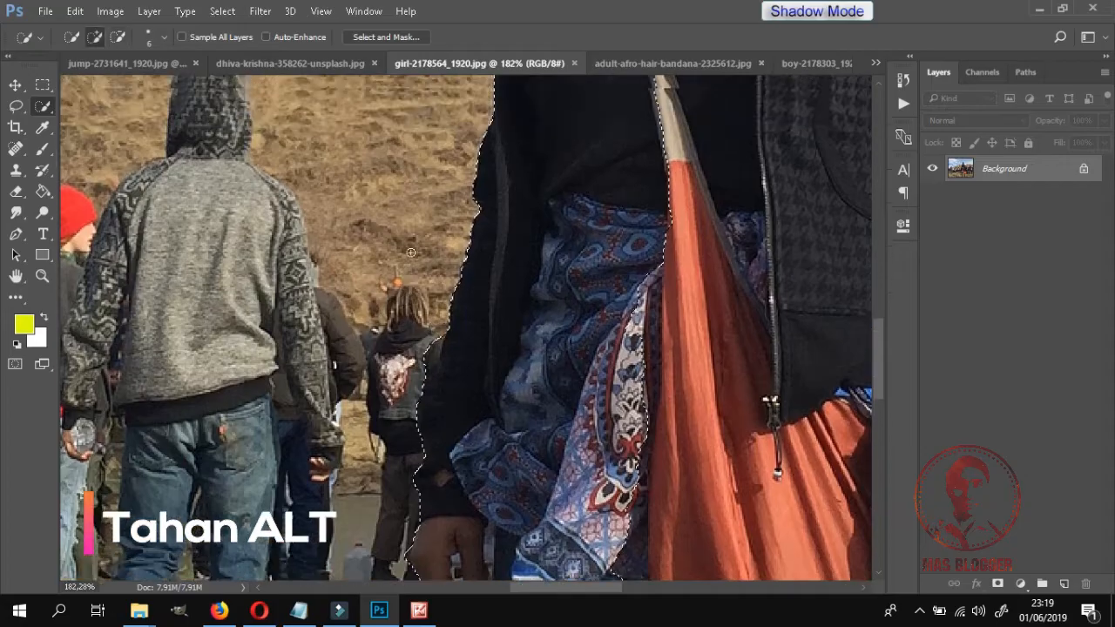
Extend the selection over the woman's chest, hair, face and goggles, and down the shoulder and sleeve nearest the horse.
scroll(362, 274, "up", 3)
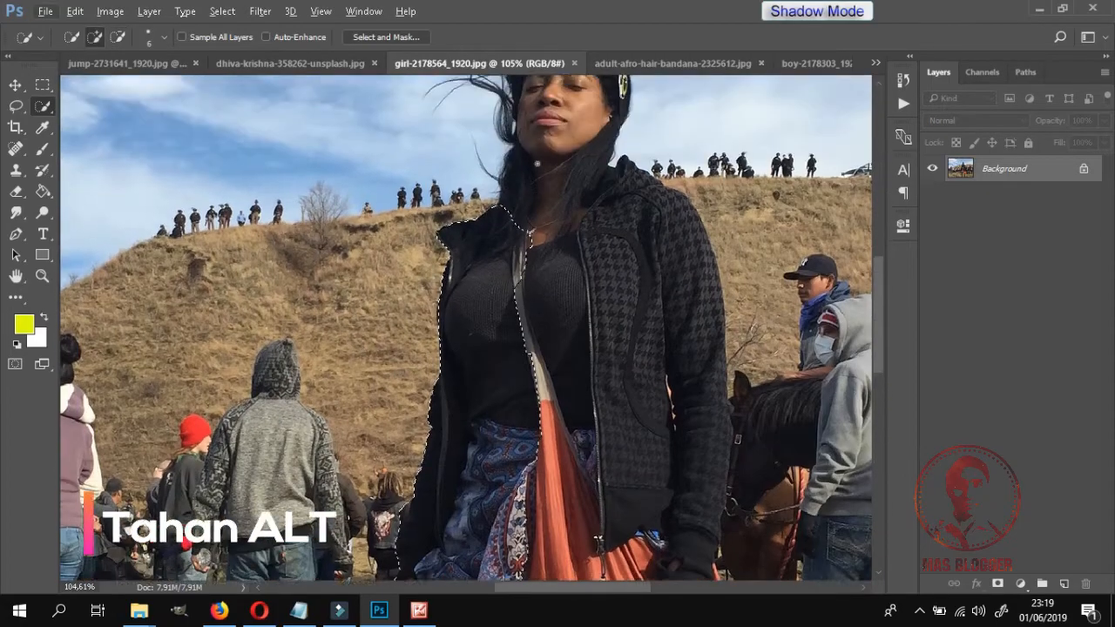
left_click(507, 272)
left_click_drag(508, 270, 517, 147)
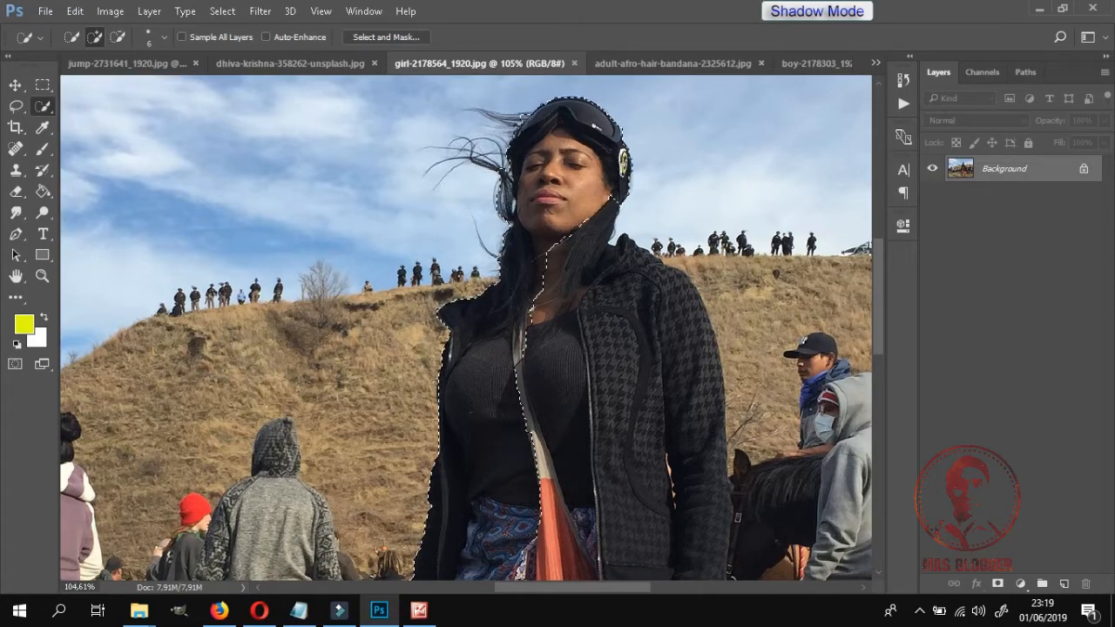
mouse_move(611, 209)
left_mouse_down()
mouse_move(607, 230)
mouse_move(634, 260)
left_mouse_up()
mouse_move(673, 311)
left_mouse_down()
mouse_move(693, 353)
mouse_move(702, 510)
left_mouse_up()
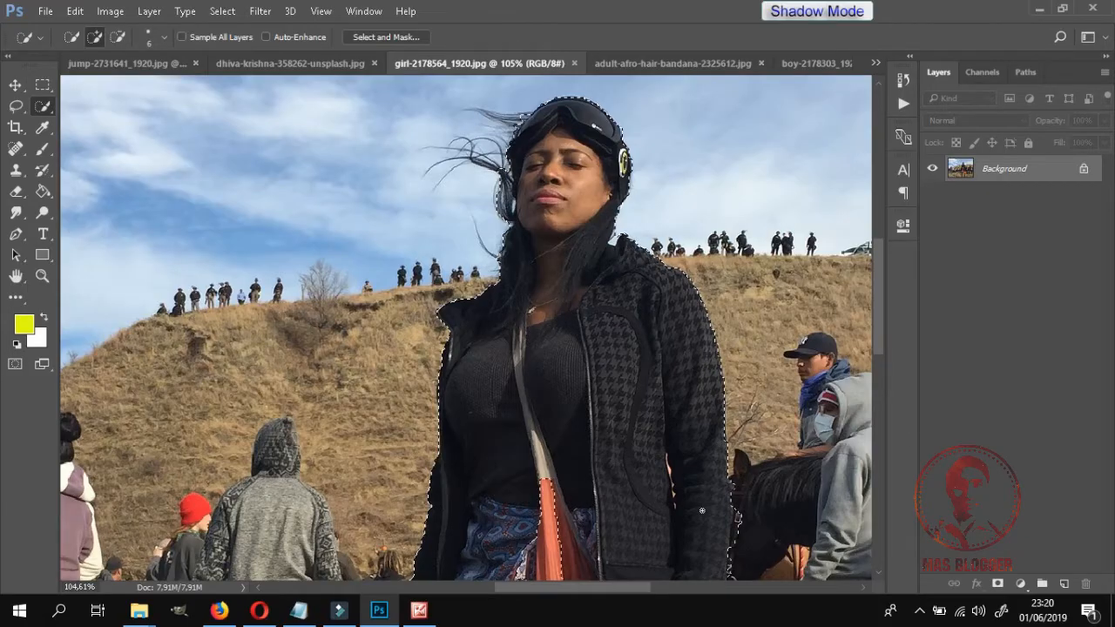
Subtract the horse's head and bridle from the selection along the outer edge of the woman's sleeve, down to the bit ring.
scroll(702, 505, "up", 6)
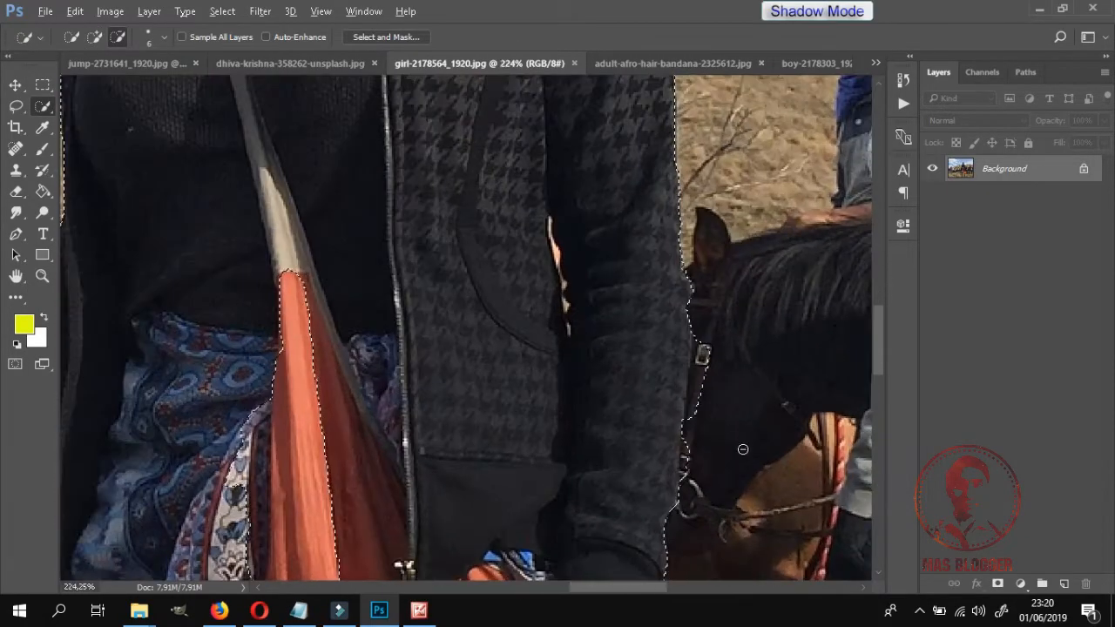
left_click(699, 420)
left_click_drag(699, 420, 702, 399)
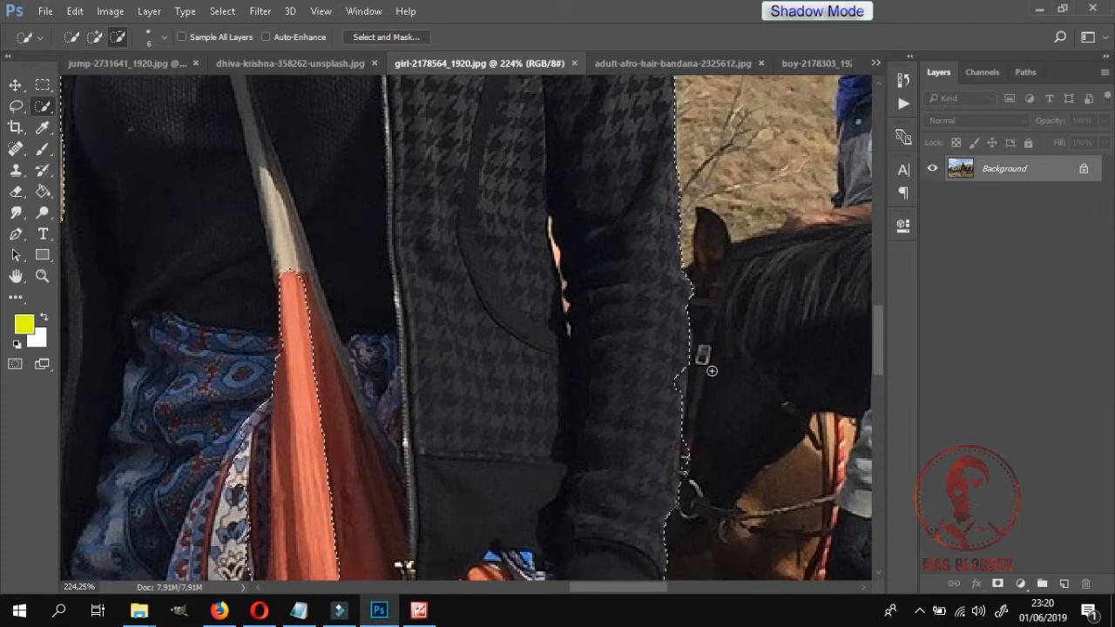
left_click_drag(677, 386, 700, 285)
key("alt")
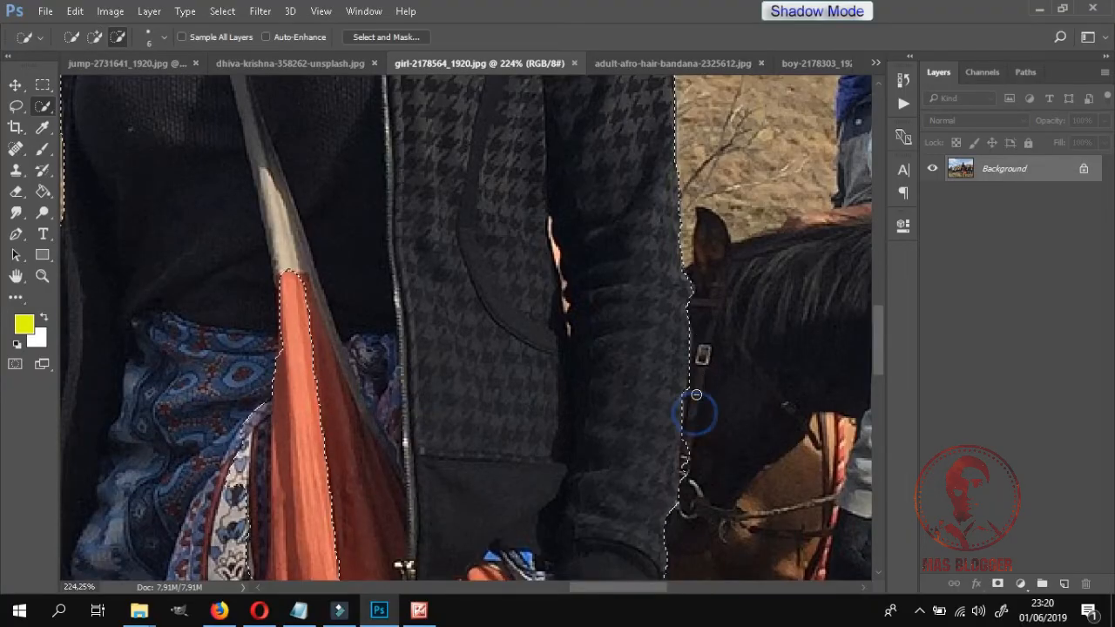
left_click(698, 375, "alt")
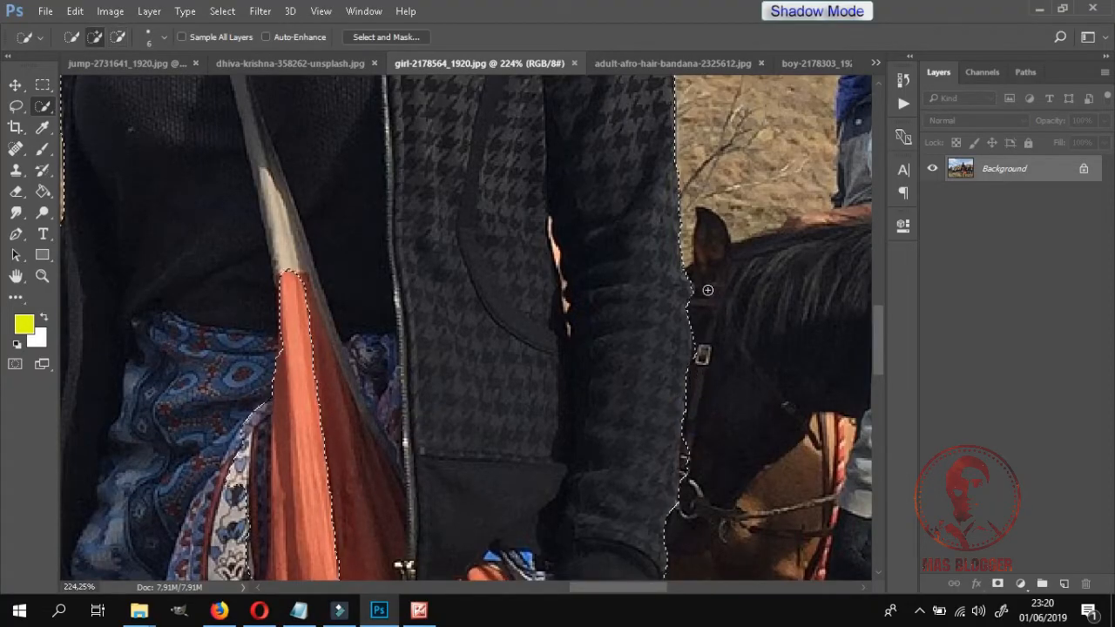
key("alt")
left_click(683, 318, "alt")
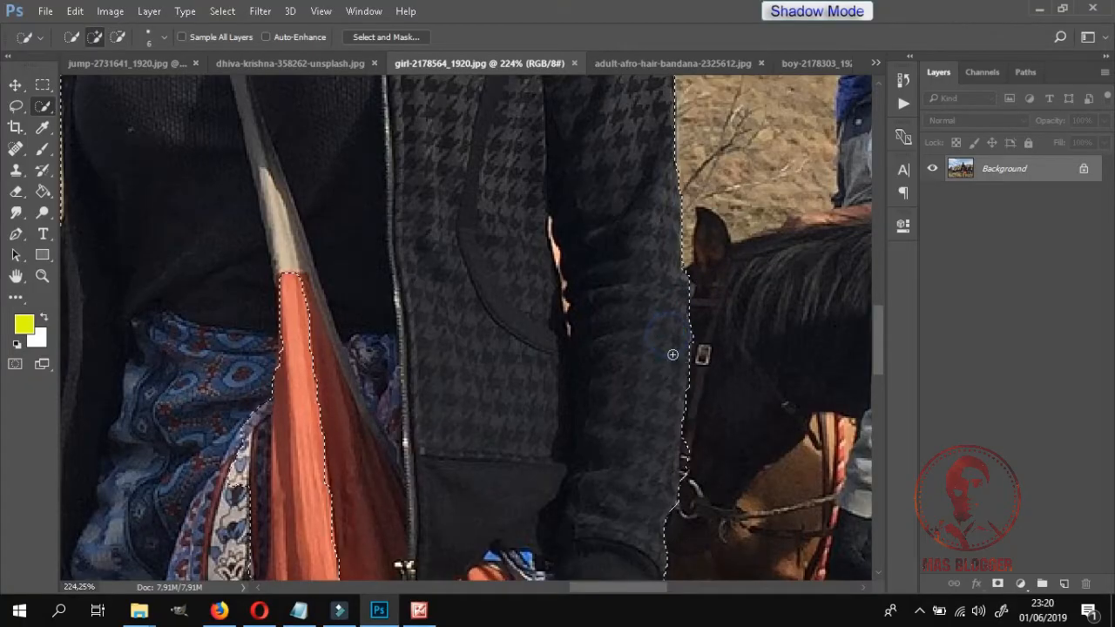
key("alt")
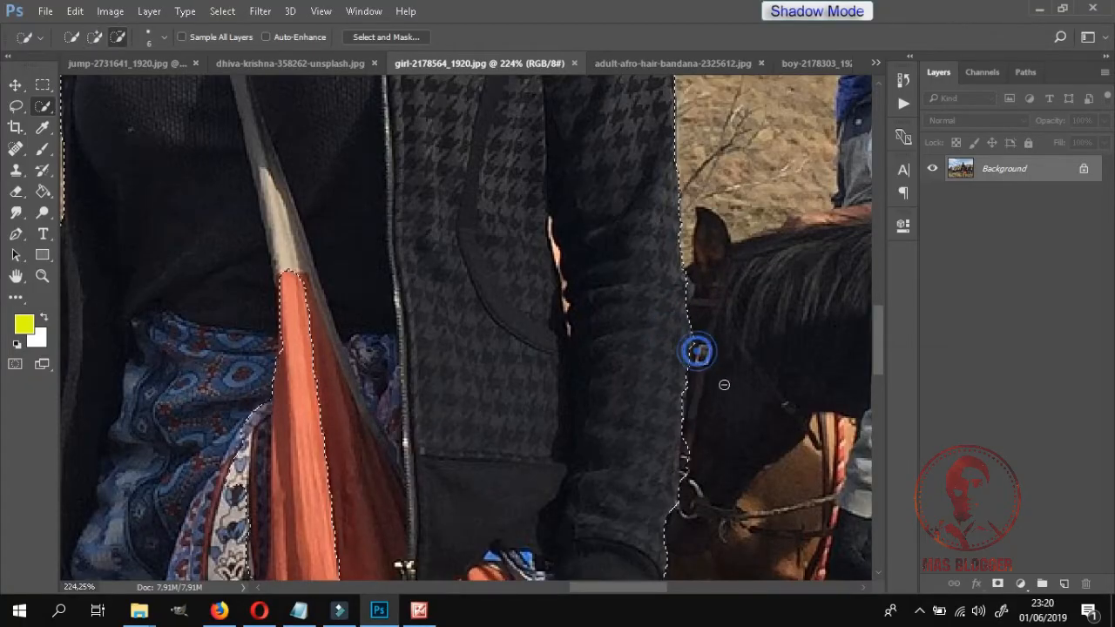
scroll(726, 392, "down", 2)
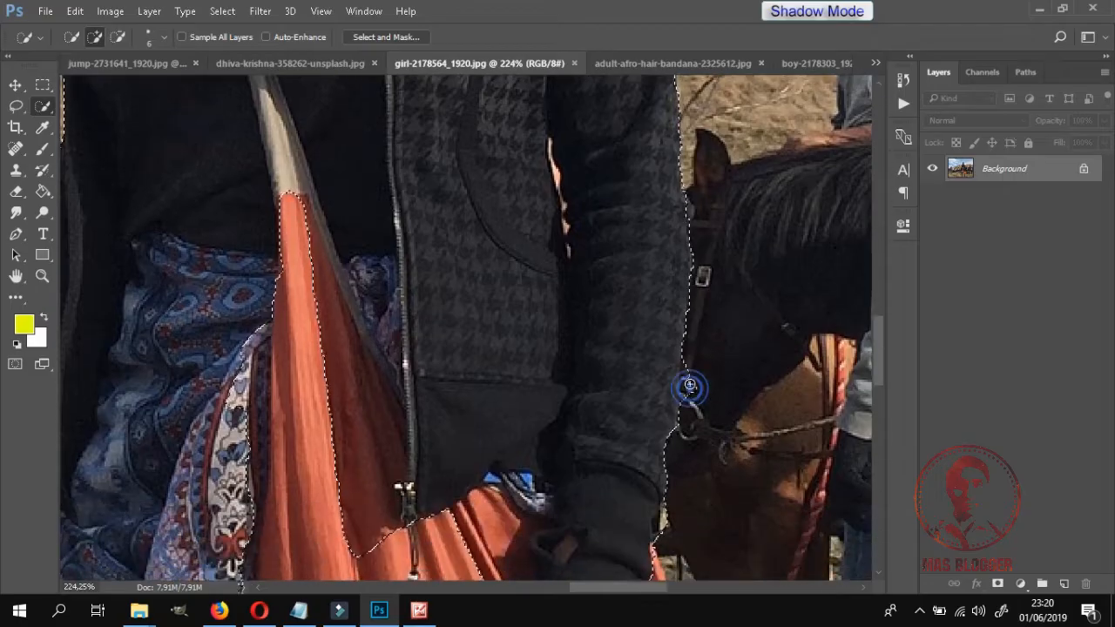
left_click(688, 383, "alt")
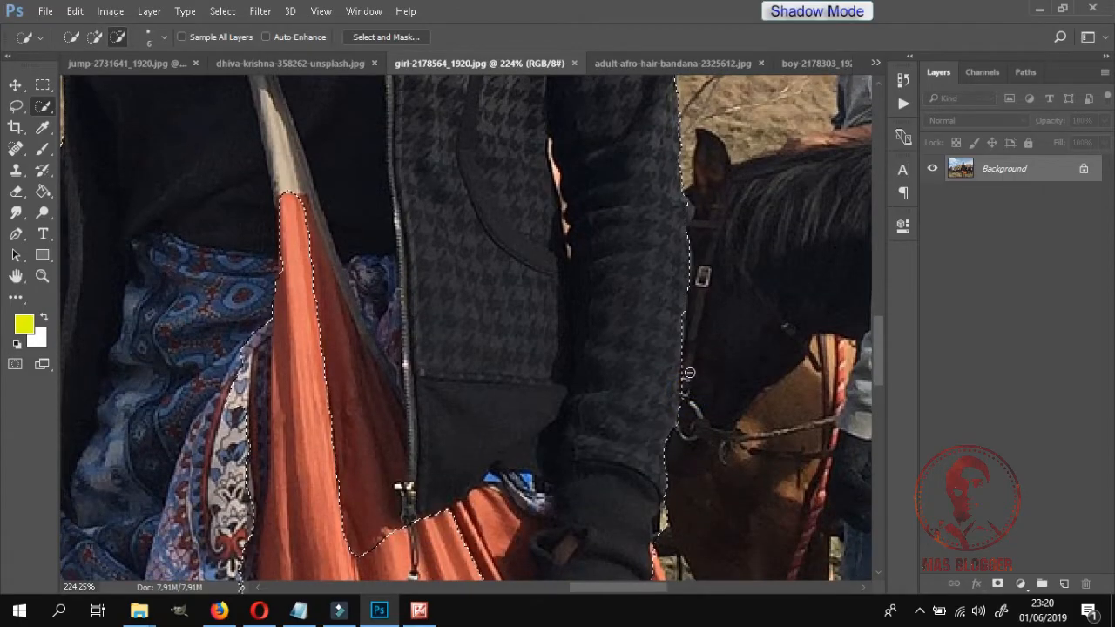
Add the woman's hand, the whole orange bag, and the unselected leg and boot below it to the selection.
scroll(726, 386, "down", 5)
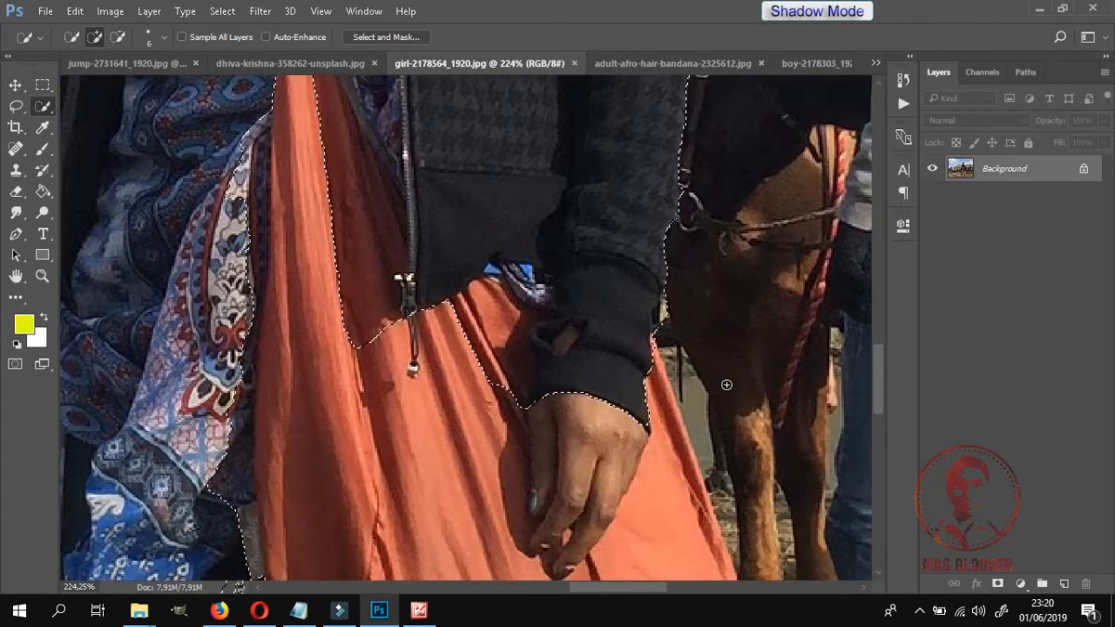
scroll(398, 357, "down", 3)
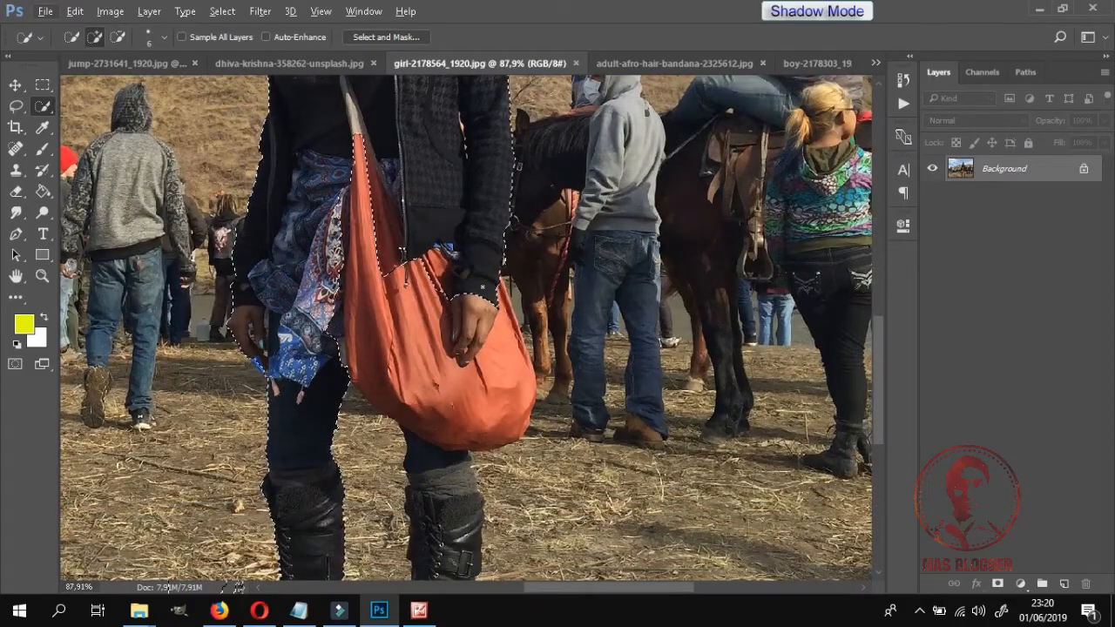
left_click_drag(506, 341, 514, 352)
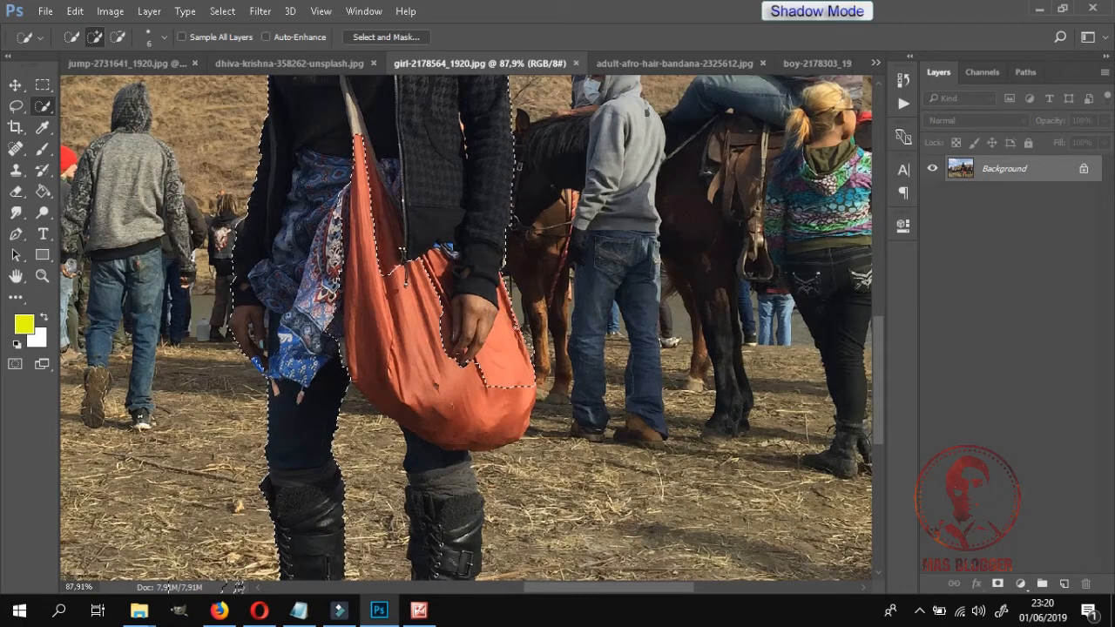
key("alt")
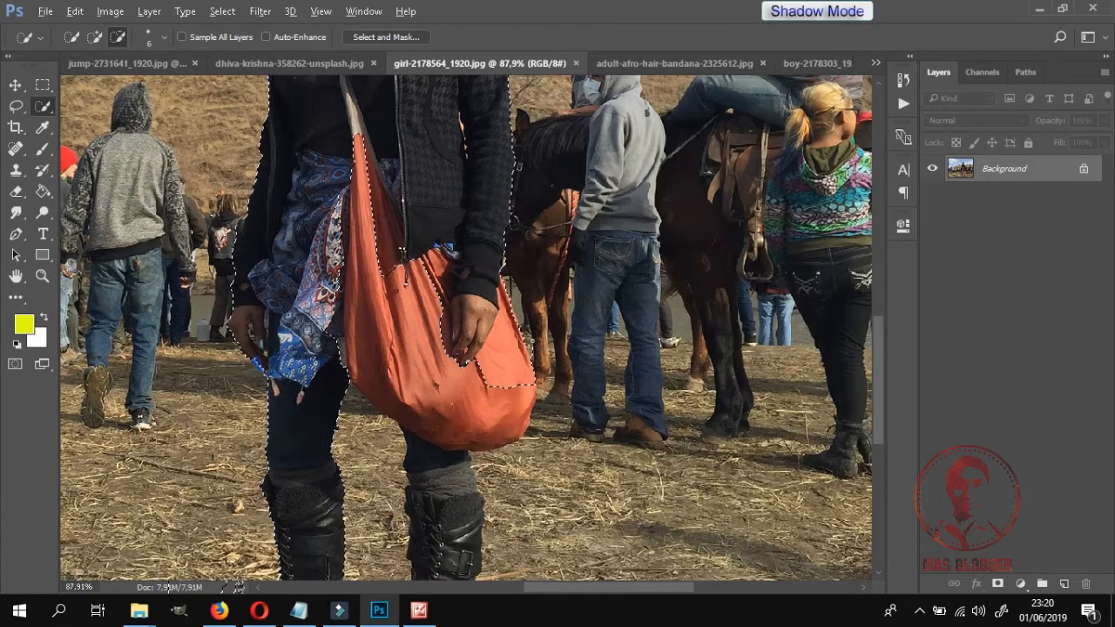
scroll(533, 353, "down", 2)
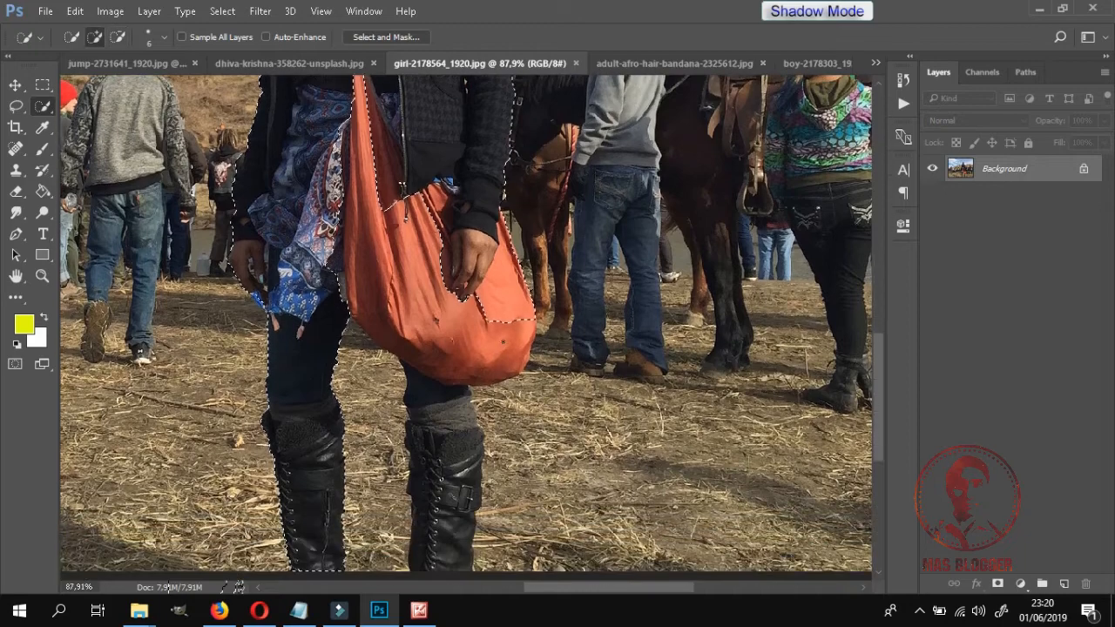
left_click(515, 332)
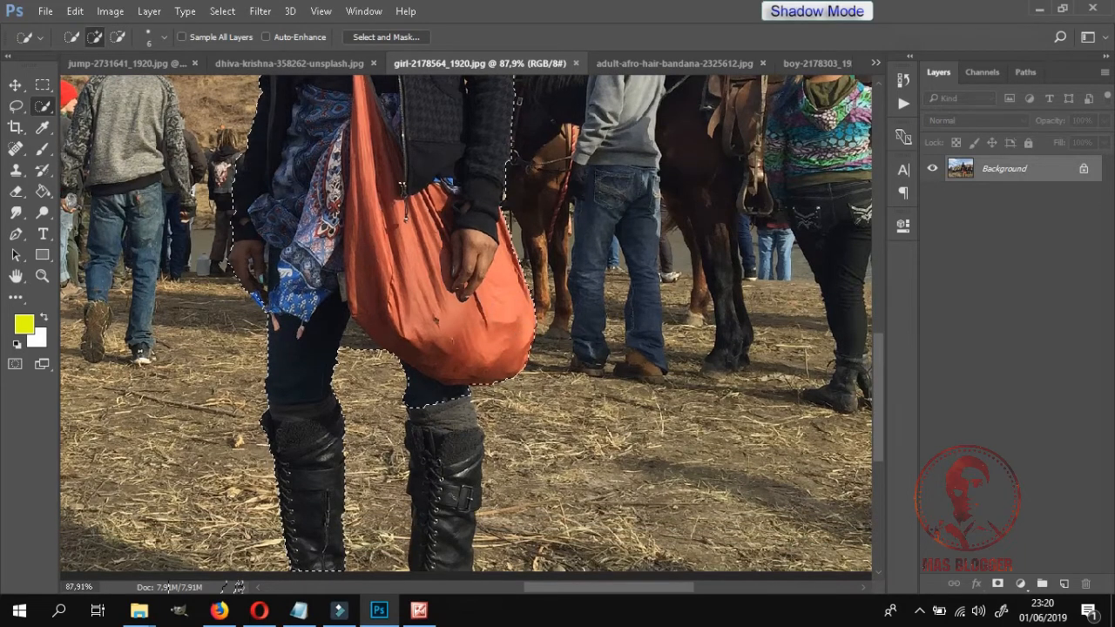
left_click(450, 456)
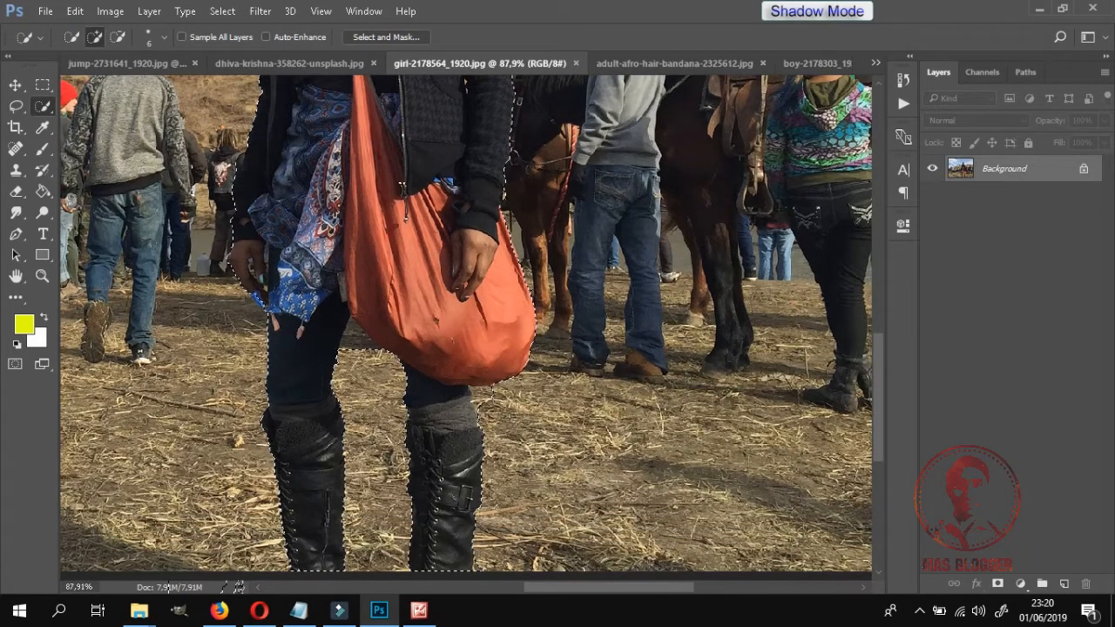
Subtract the strips of ground along the orange bag's lower edge and between the legs from the selection.
key("alt")
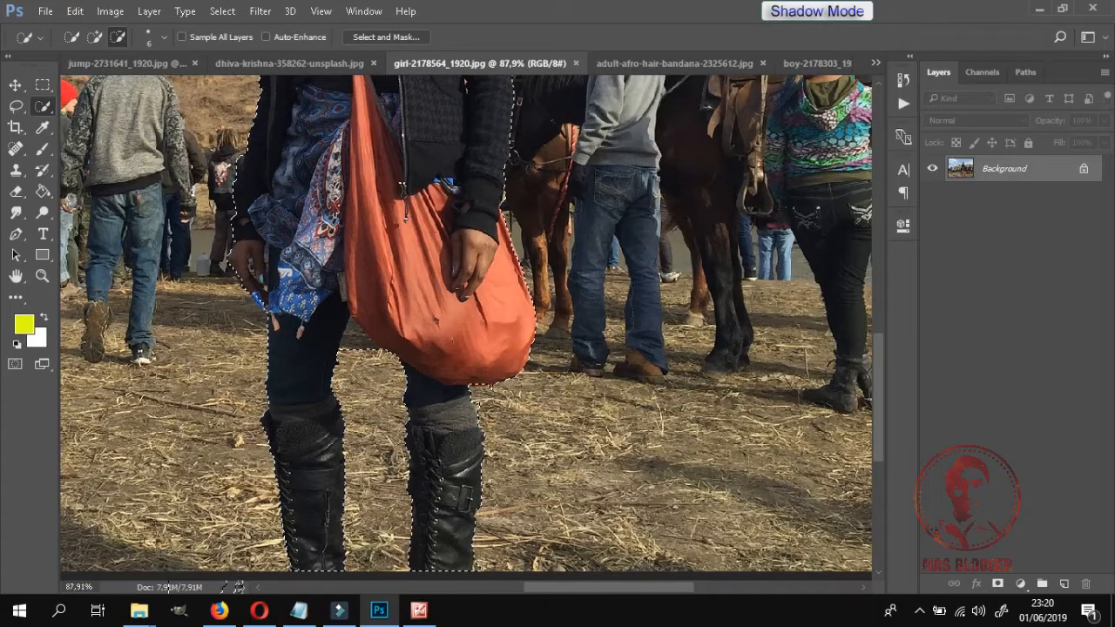
key("alt")
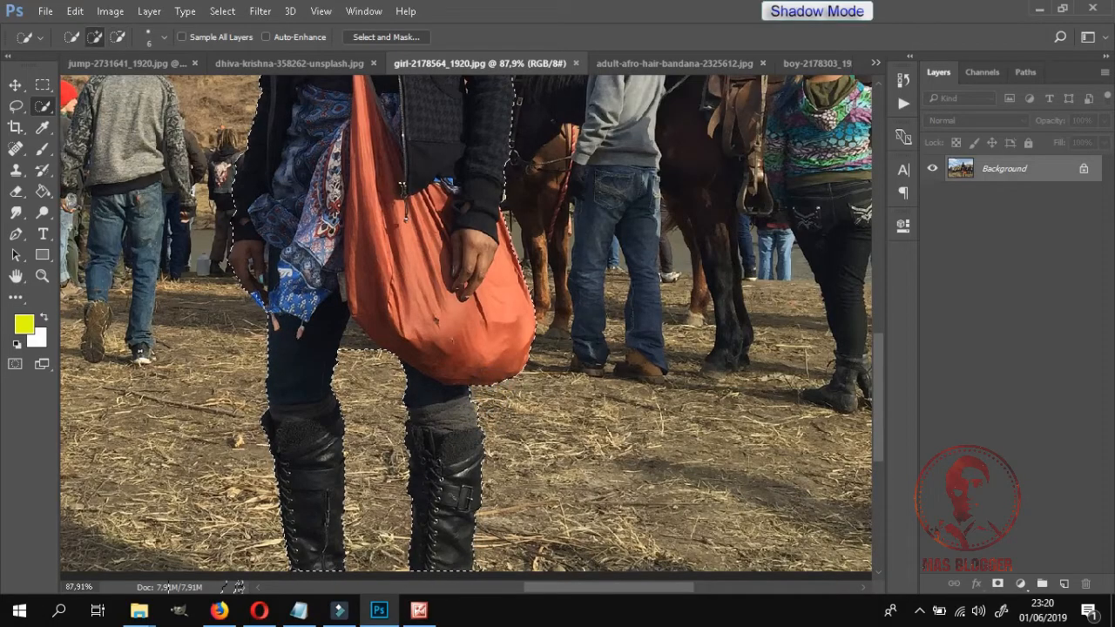
key("alt")
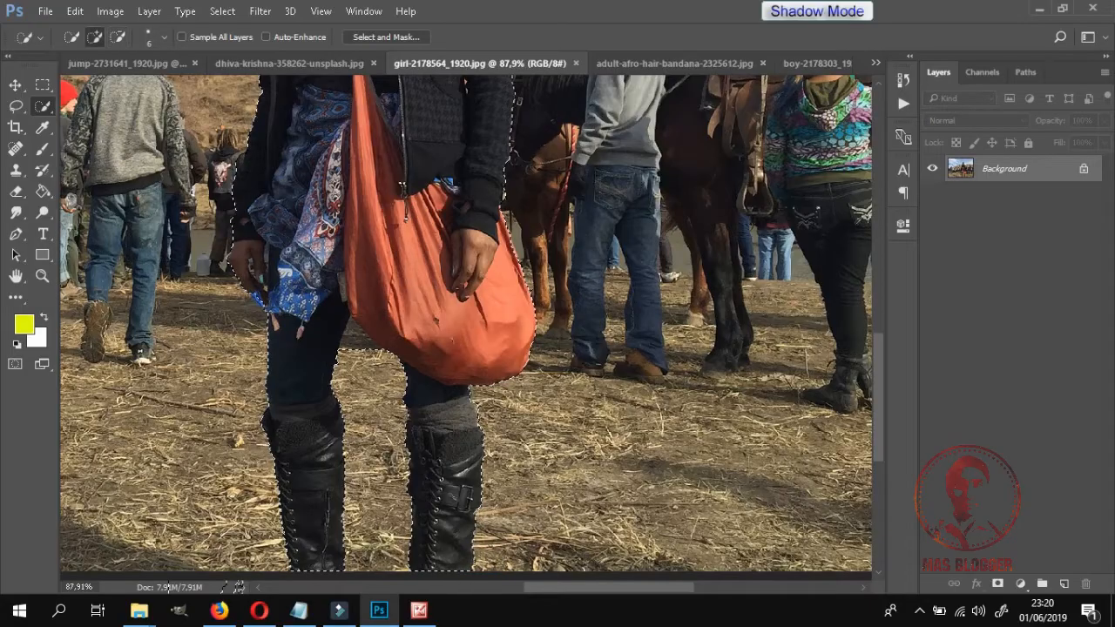
key("alt")
left_click(361, 357)
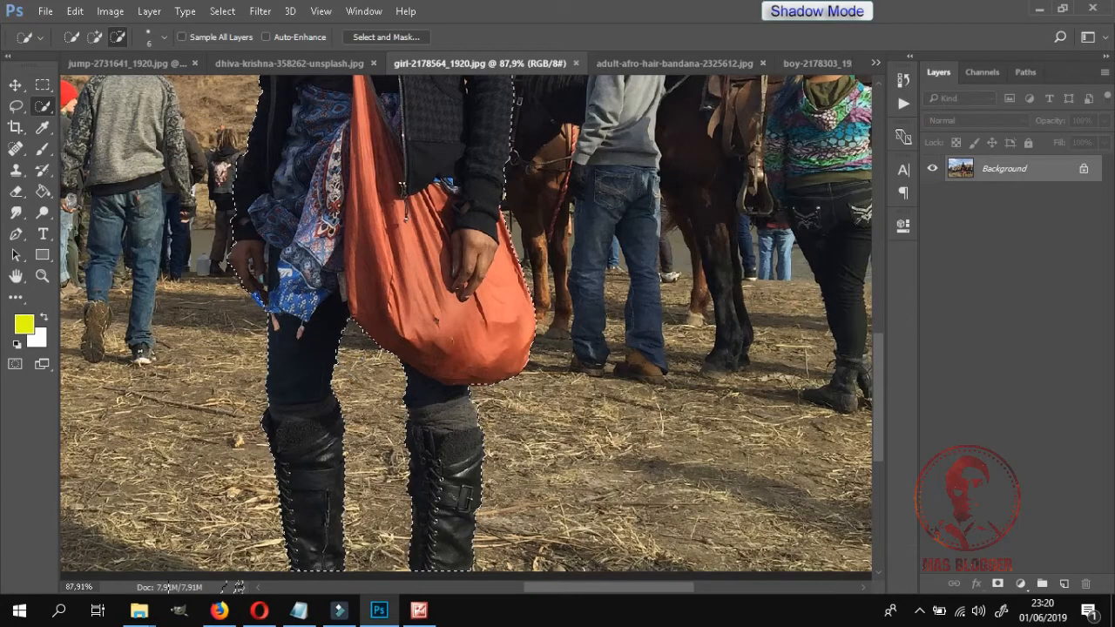
key("alt")
Try to subtract the background gap between the fingers of the woman's hand beside the patterned scarf.
scroll(392, 366, "up", 2)
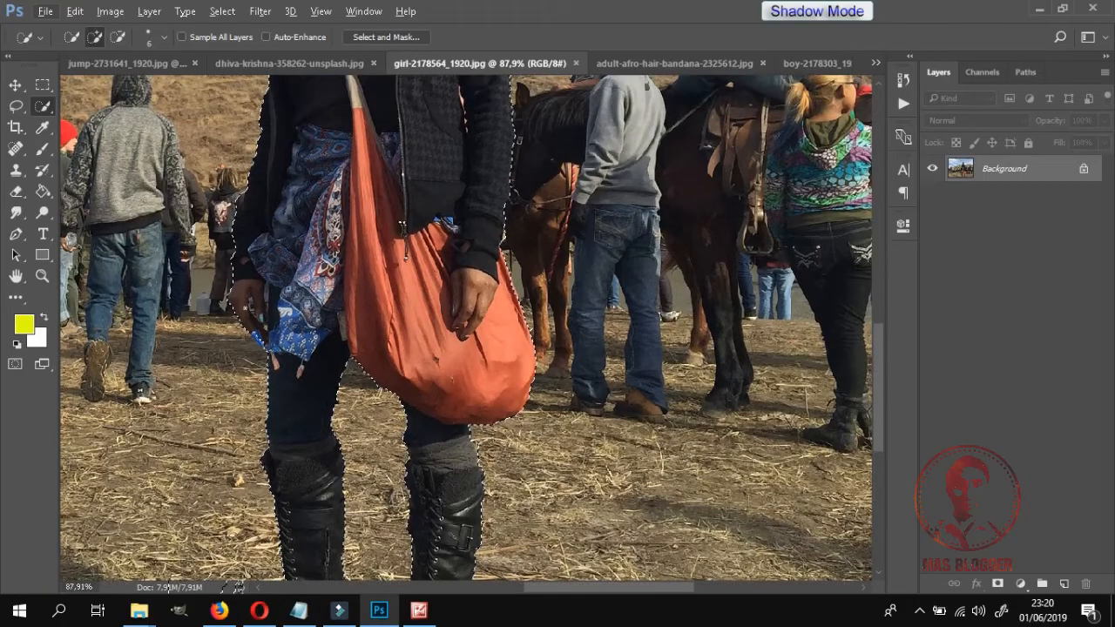
key("alt")
scroll(267, 380, "up", 5)
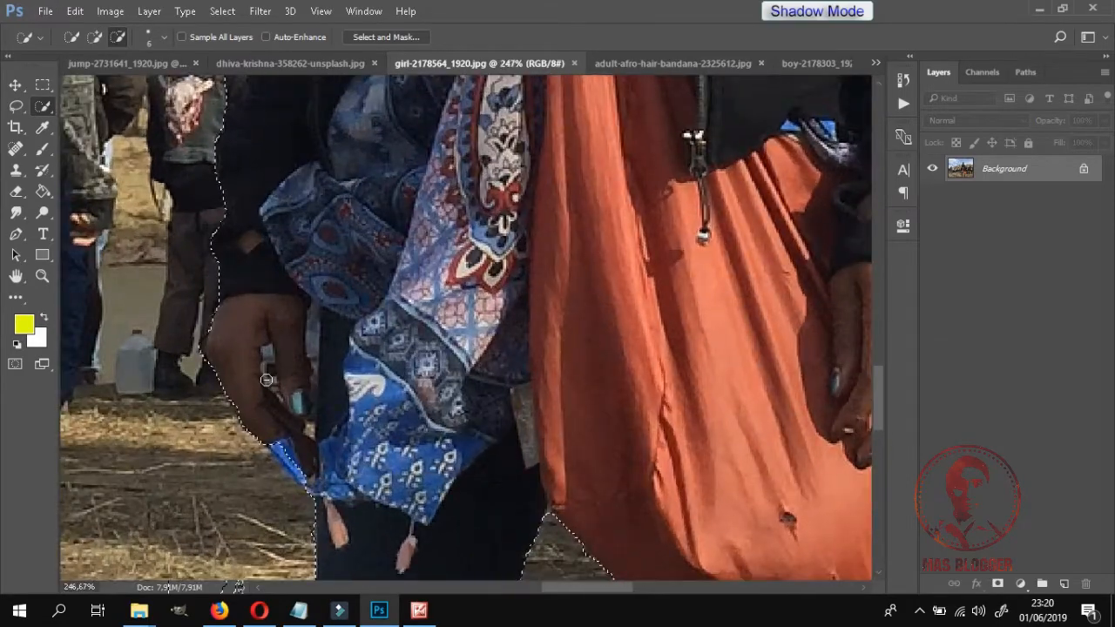
left_click_drag(270, 369, 278, 432)
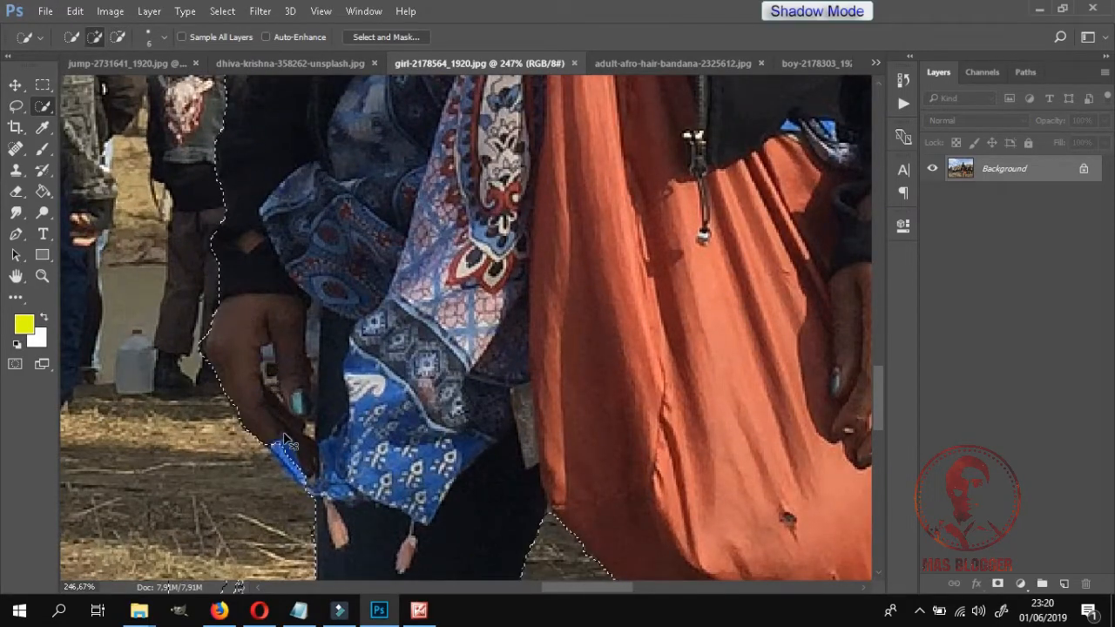
key("alt")
scroll(229, 353, "down", 7)
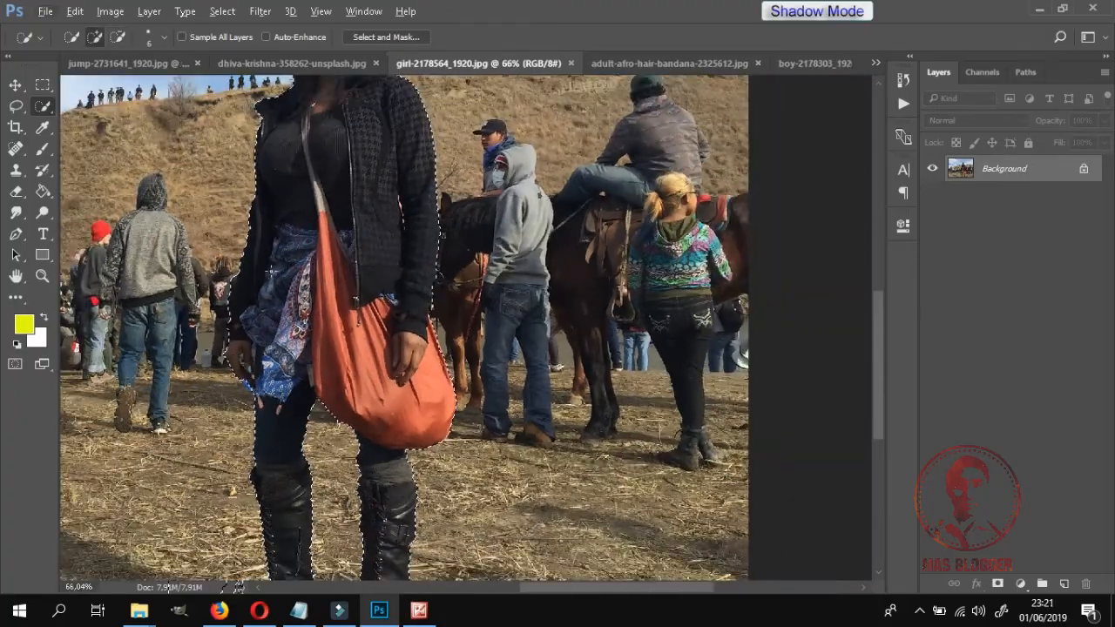
Examine the selection outline along the woman's sleeve, scarf and bag, and around her shoulders, hair and goggles.
key("alt")
scroll(248, 289, "up", 5)
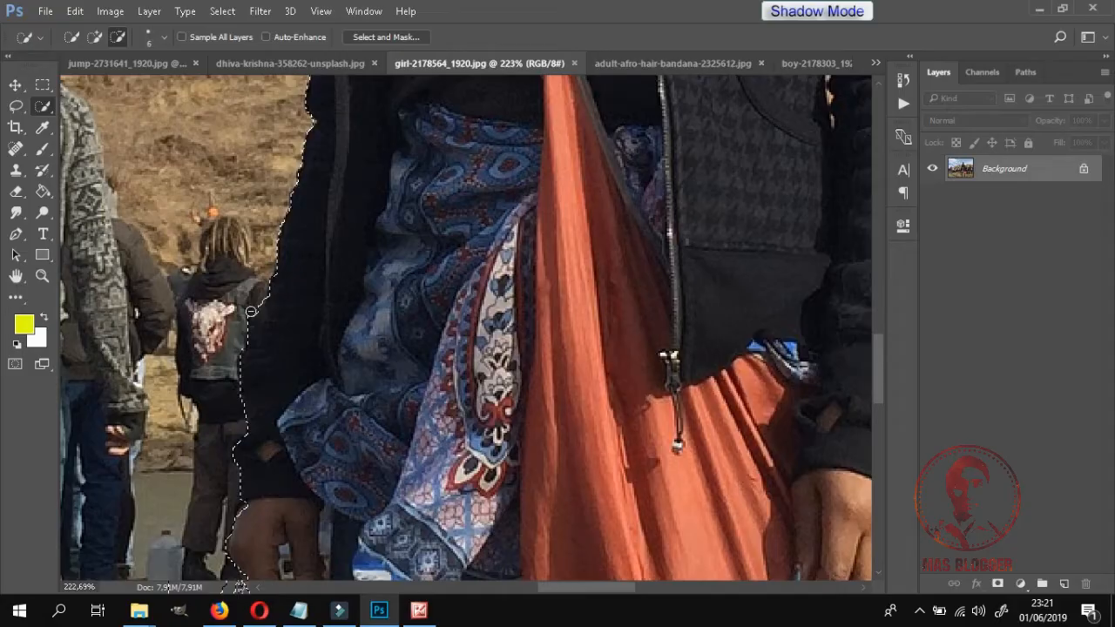
key("alt")
scroll(299, 250, "down", 5)
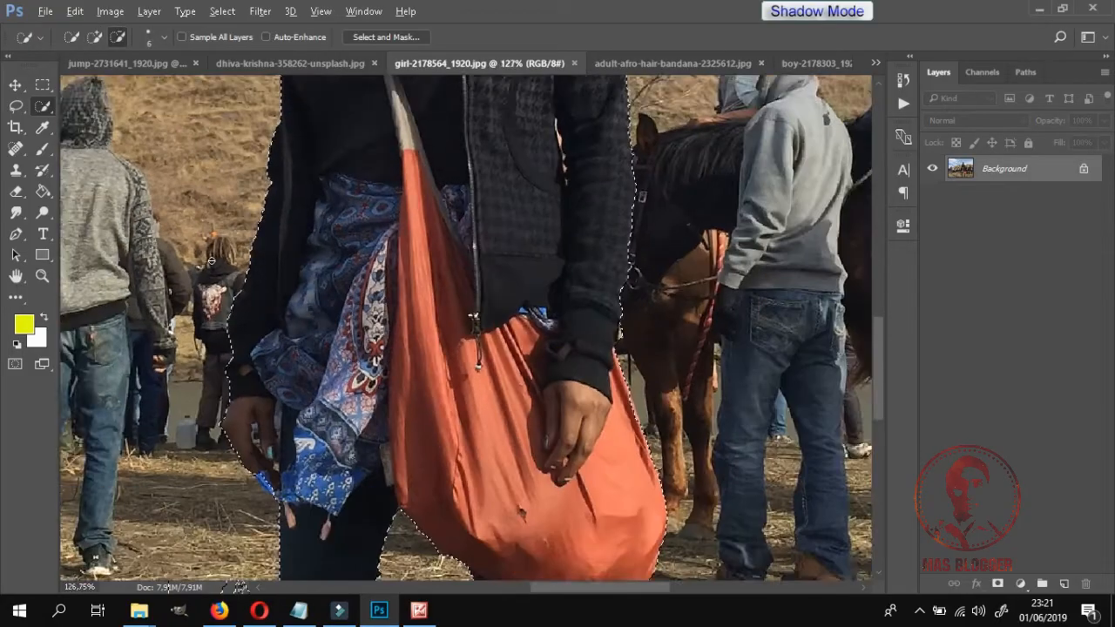
scroll(338, 259, "up", 5)
key("alt")
scroll(352, 213, "up", 3)
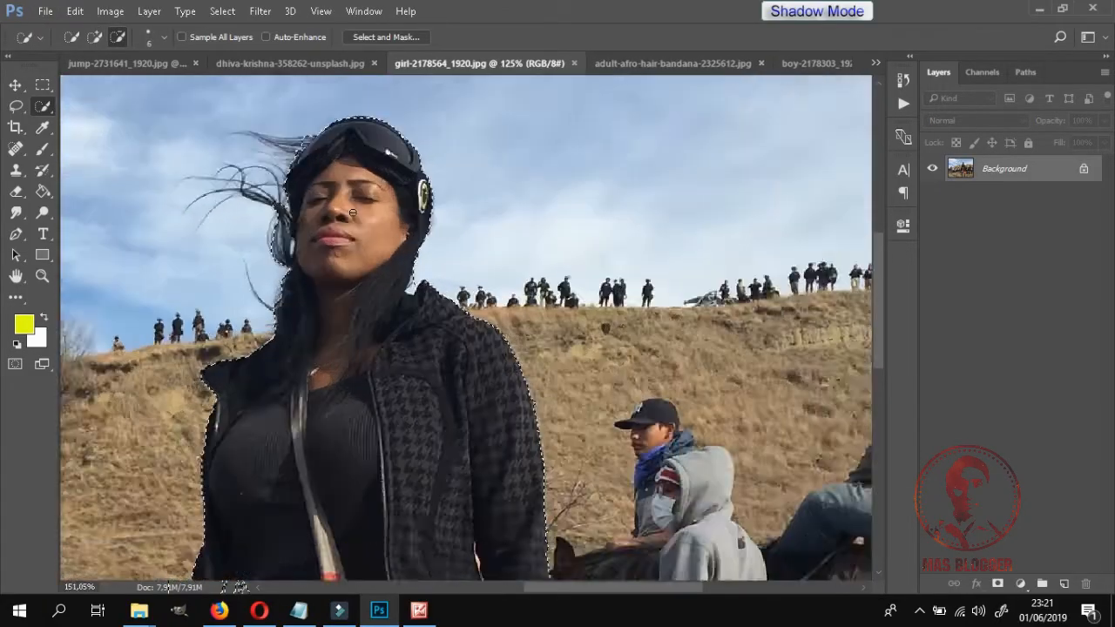
scroll(352, 212, "up", 2)
key("alt")
scroll(288, 172, "down", 4)
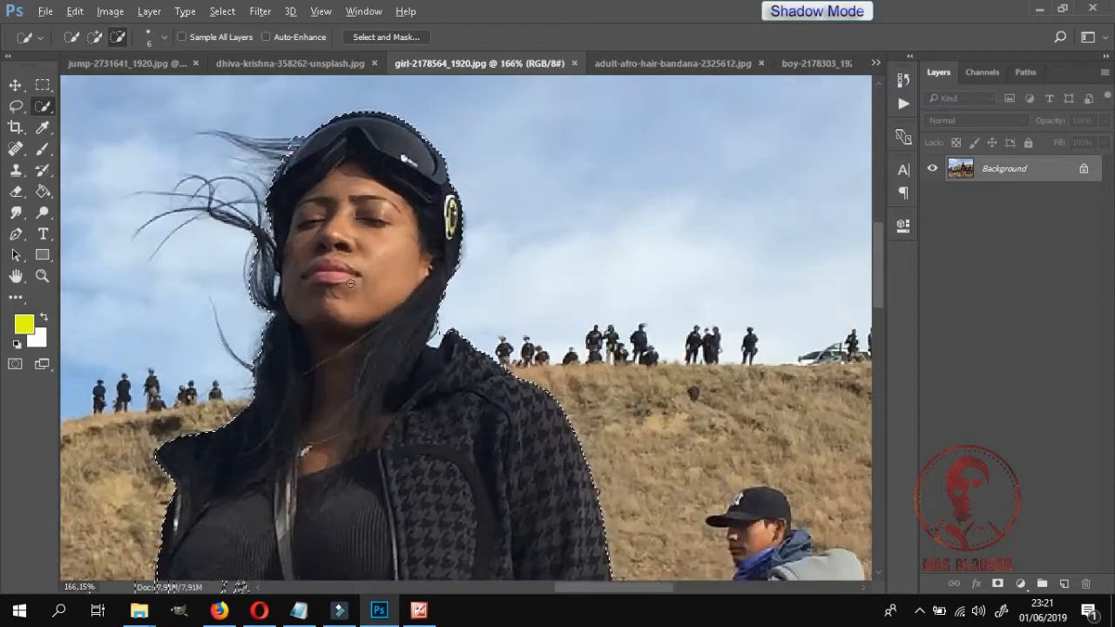
scroll(310, 264, "down", 1)
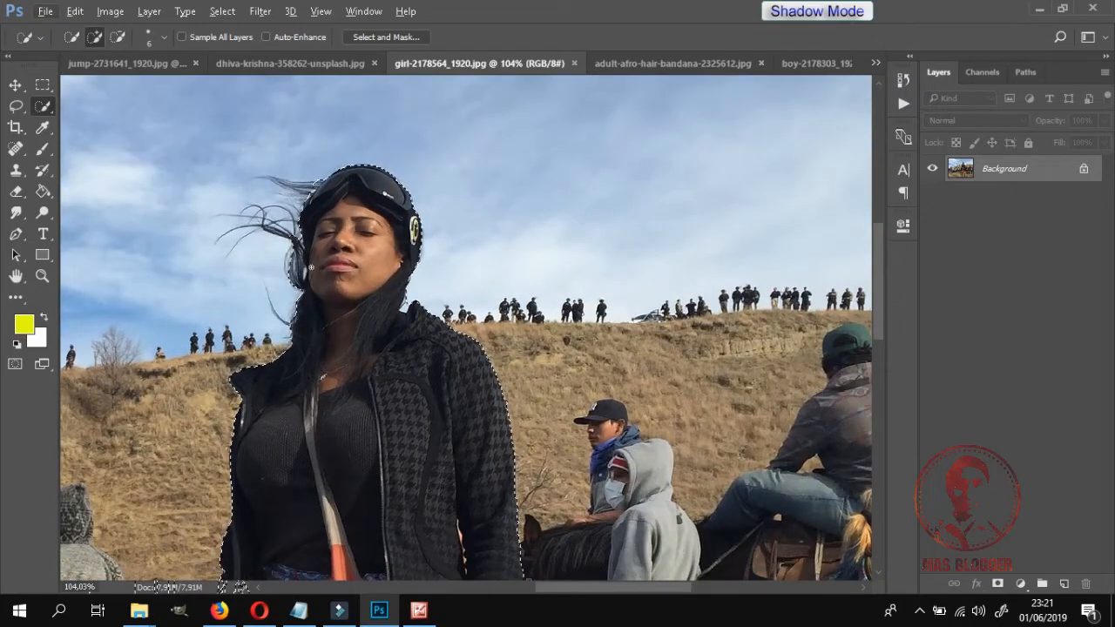
scroll(409, 287, "up", 5)
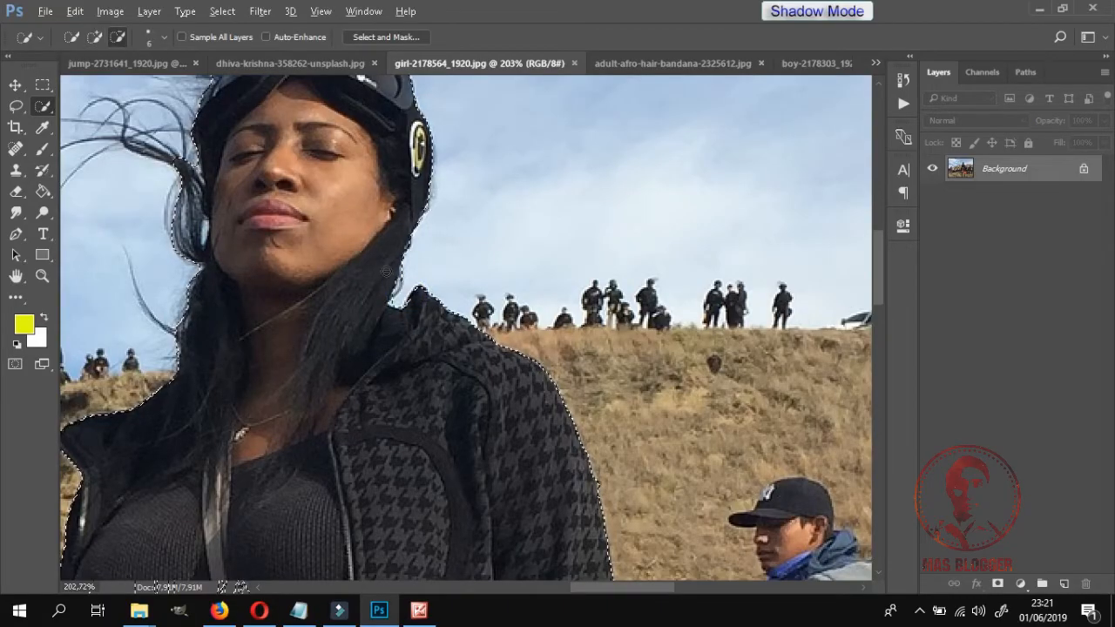
scroll(386, 271, "down", 3)
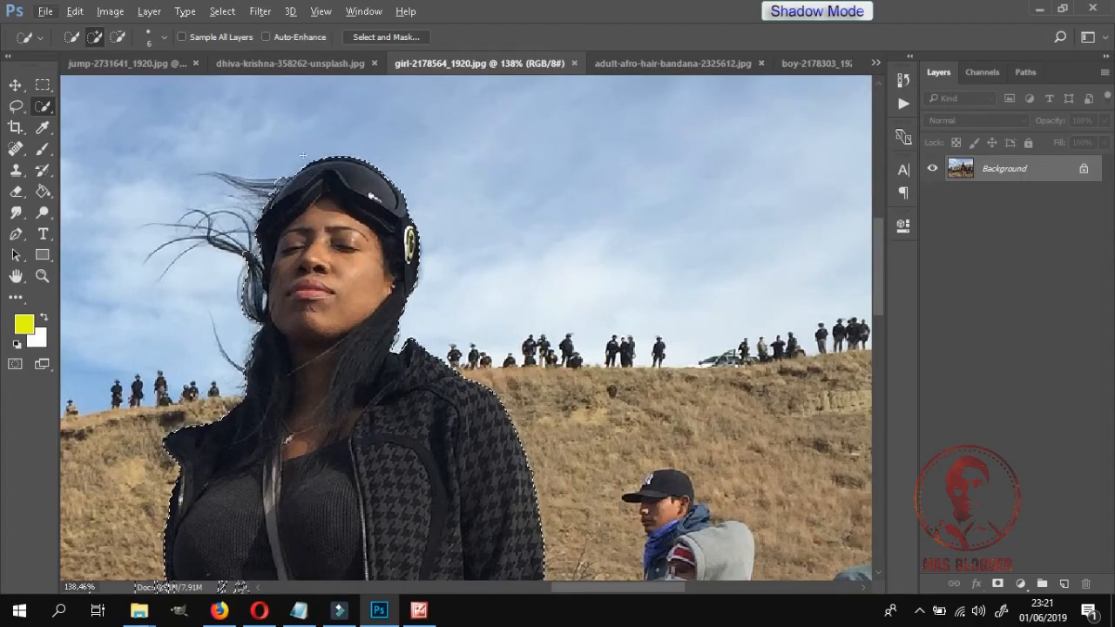
Open the classic Refine Edge dialog for the selection and brush over the windblown hair beside the goggles to recover the strands.
left_click(262, 12)
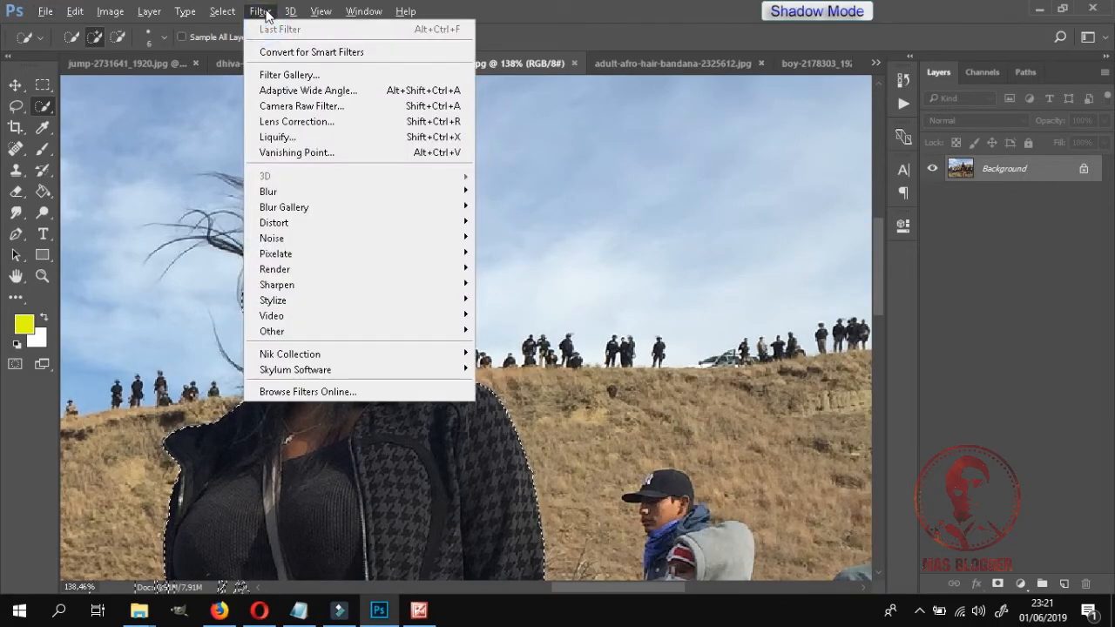
mouse_move(216, 13)
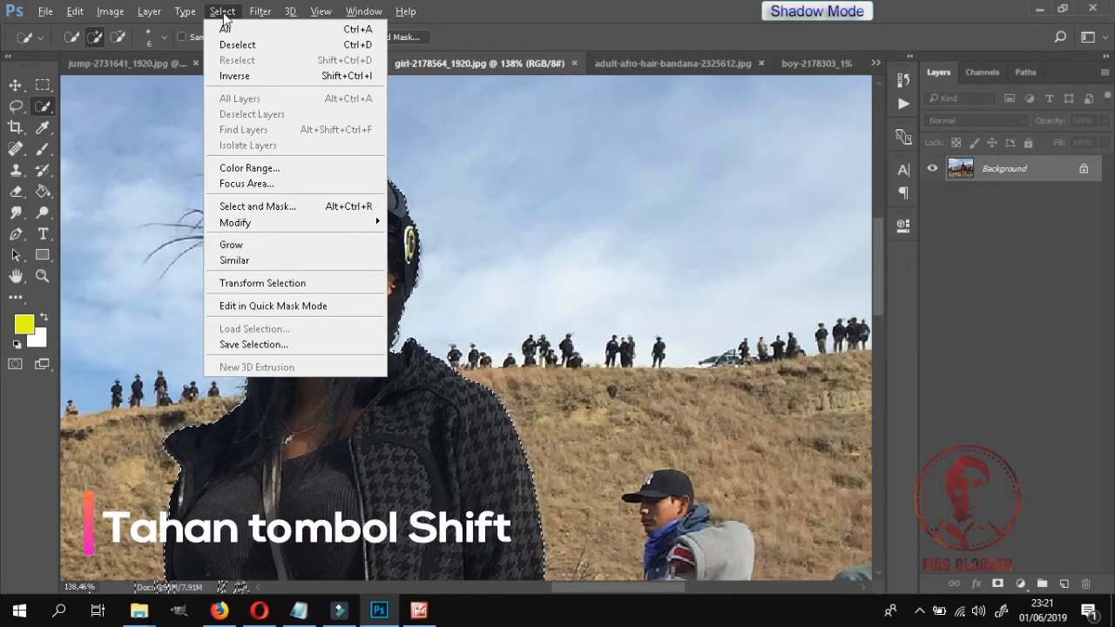
left_click(277, 209, "shift")
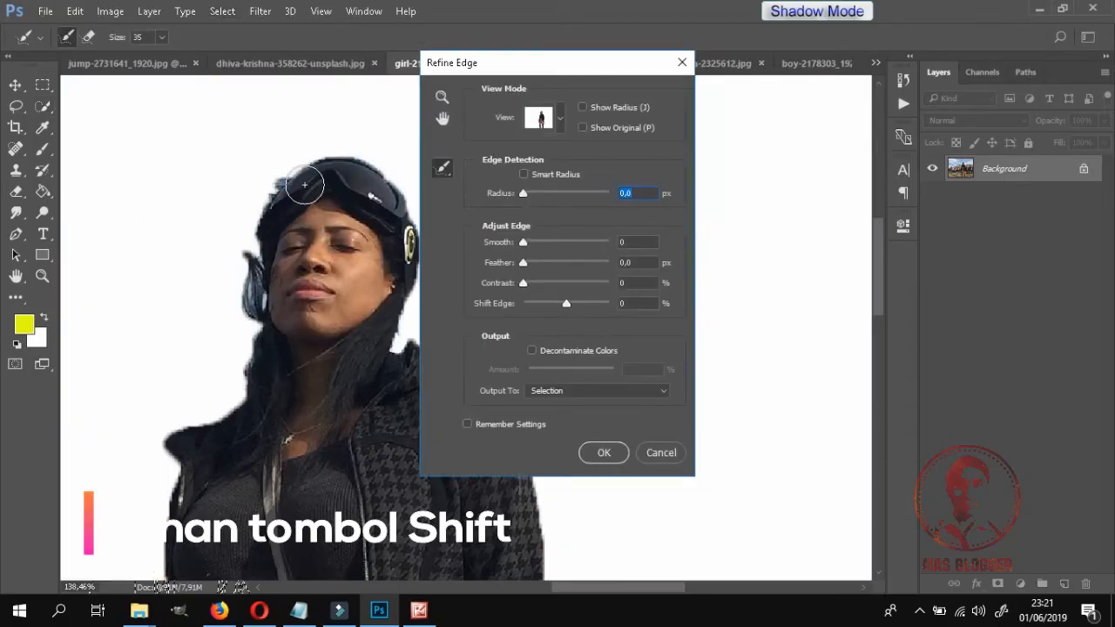
left_click_drag(568, 67, 730, 112)
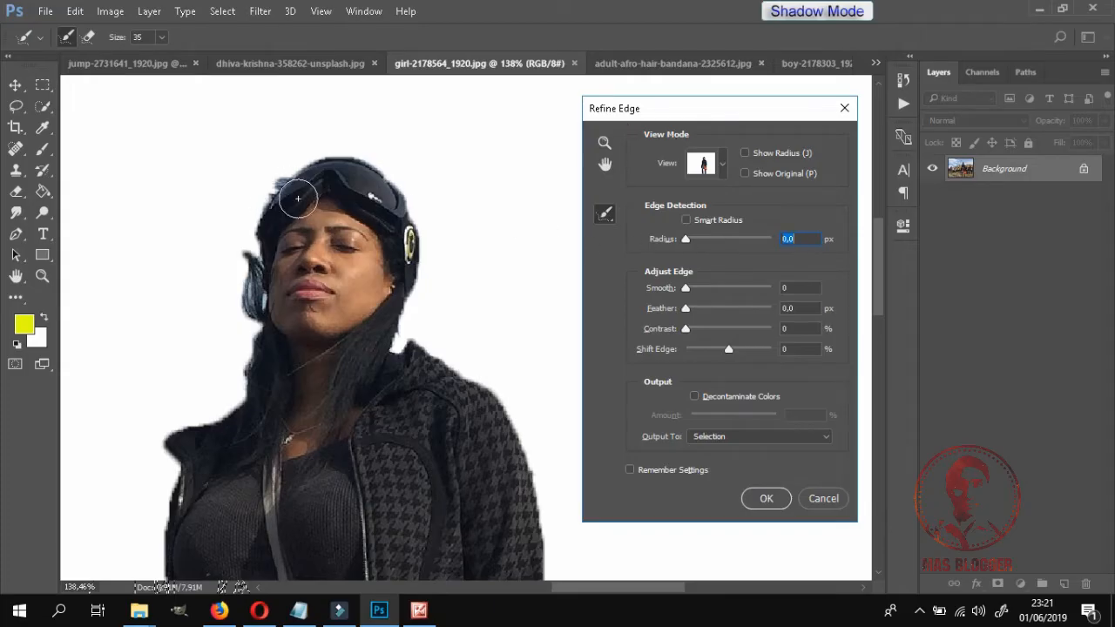
mouse_move(286, 171)
left_mouse_down()
mouse_move(195, 176)
mouse_move(250, 191)
mouse_move(241, 315)
mouse_move(211, 232)
mouse_move(184, 228)
mouse_move(170, 240)
mouse_move(190, 235)
mouse_move(185, 251)
mouse_move(159, 257)
mouse_move(170, 237)
mouse_move(142, 233)
mouse_move(174, 231)
mouse_move(149, 261)
mouse_move(234, 223)
mouse_move(196, 218)
mouse_move(248, 207)
left_mouse_up()
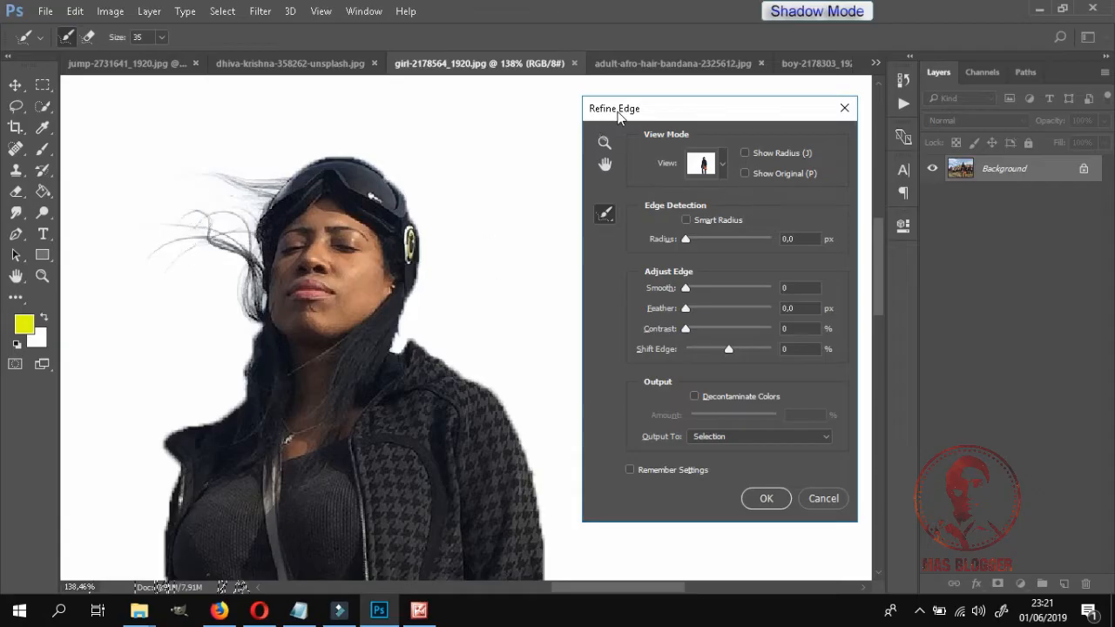
Refine the edge beside the neck, then with brush size 9 the gap between jacket and sleeve and the outer edge of the cuff.
mouse_move(409, 316)
left_mouse_down()
mouse_move(406, 304)
mouse_move(399, 334)
left_mouse_up()
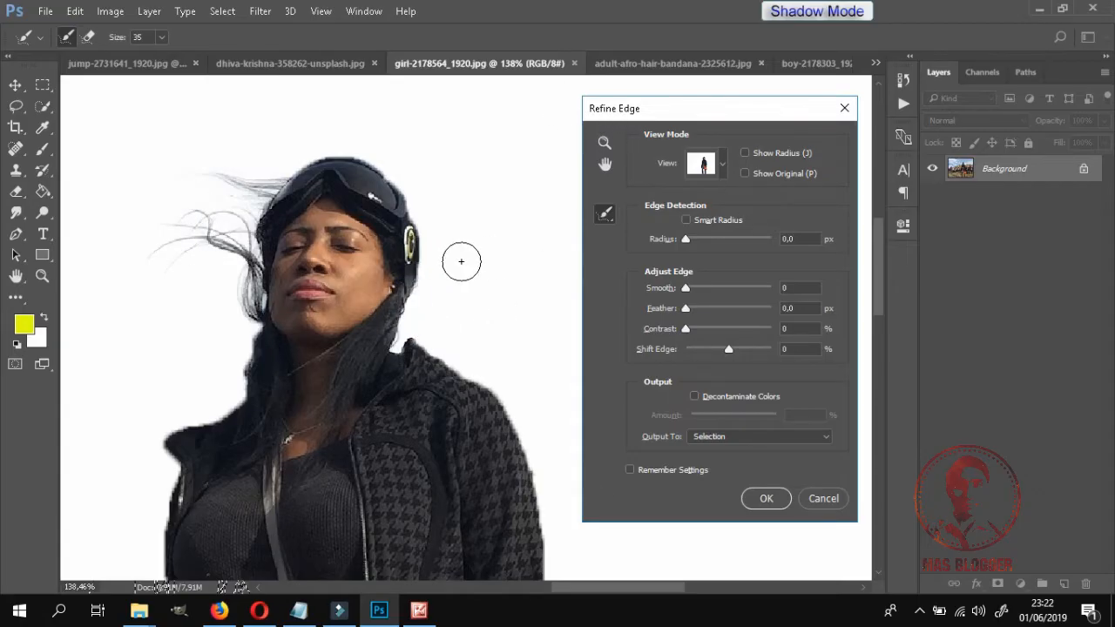
scroll(458, 259, "down", 2)
scroll(468, 277, "down", 6)
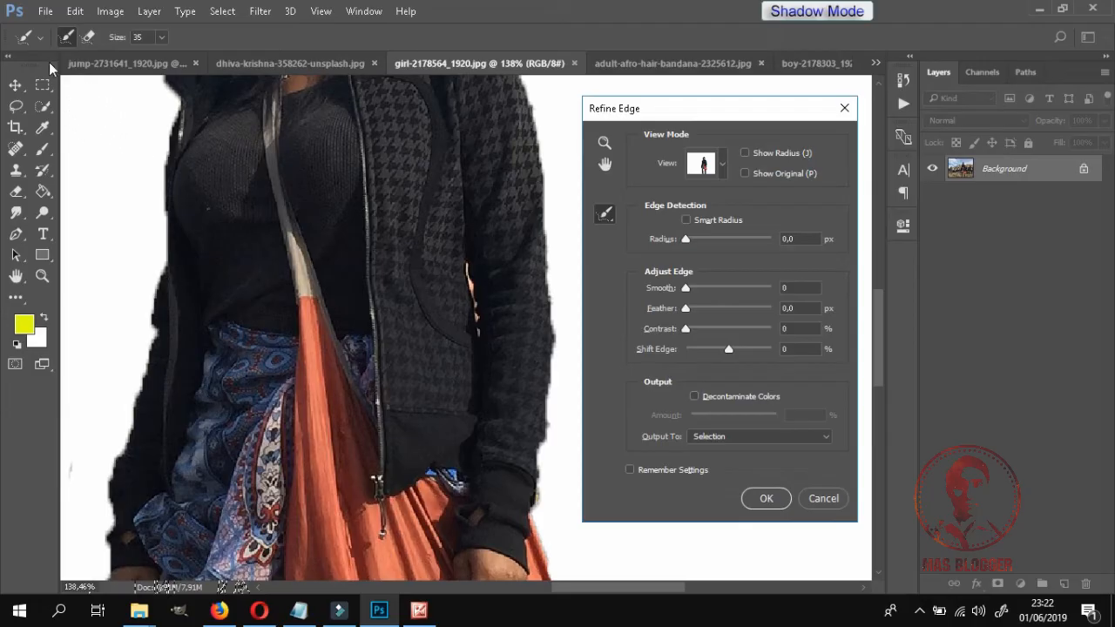
left_click(163, 39)
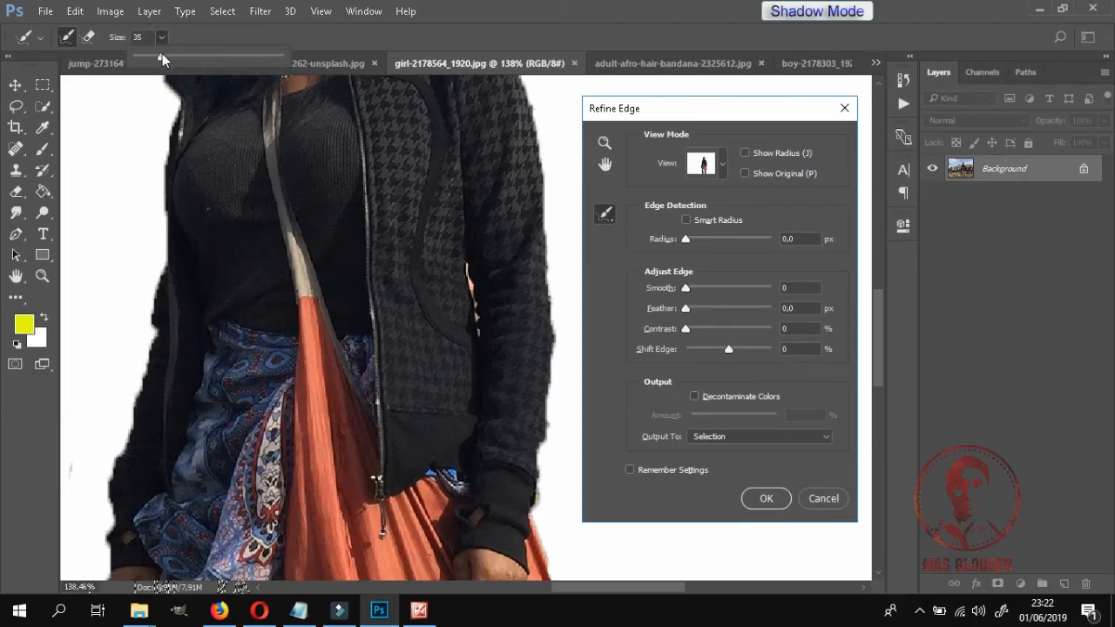
left_click_drag(161, 58, 143, 57)
left_click_drag(466, 269, 471, 288)
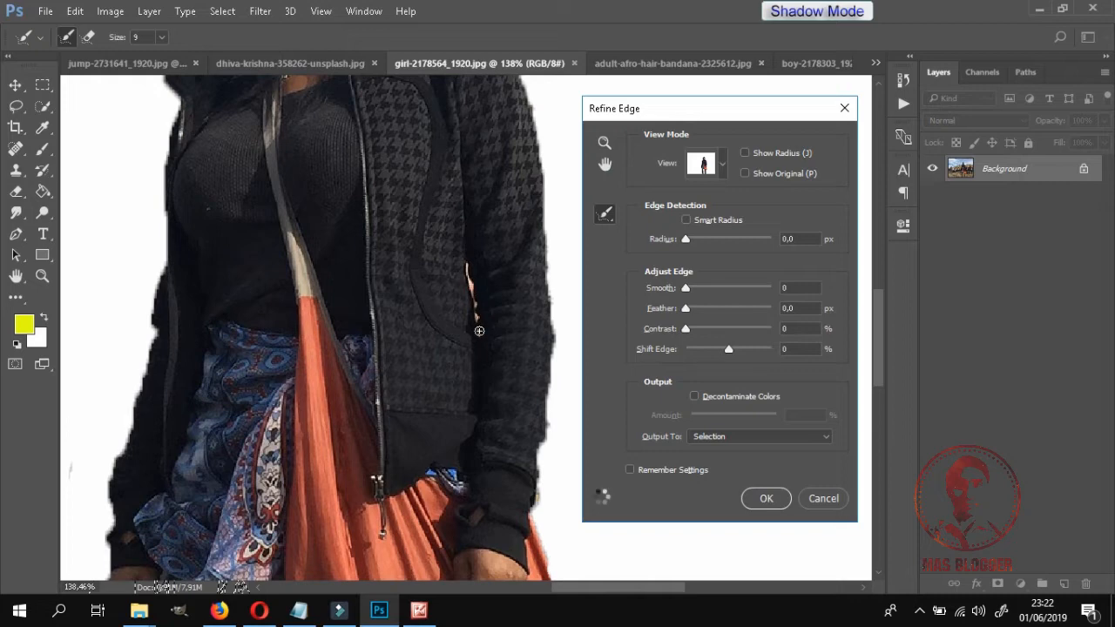
scroll(484, 326, "down", 5)
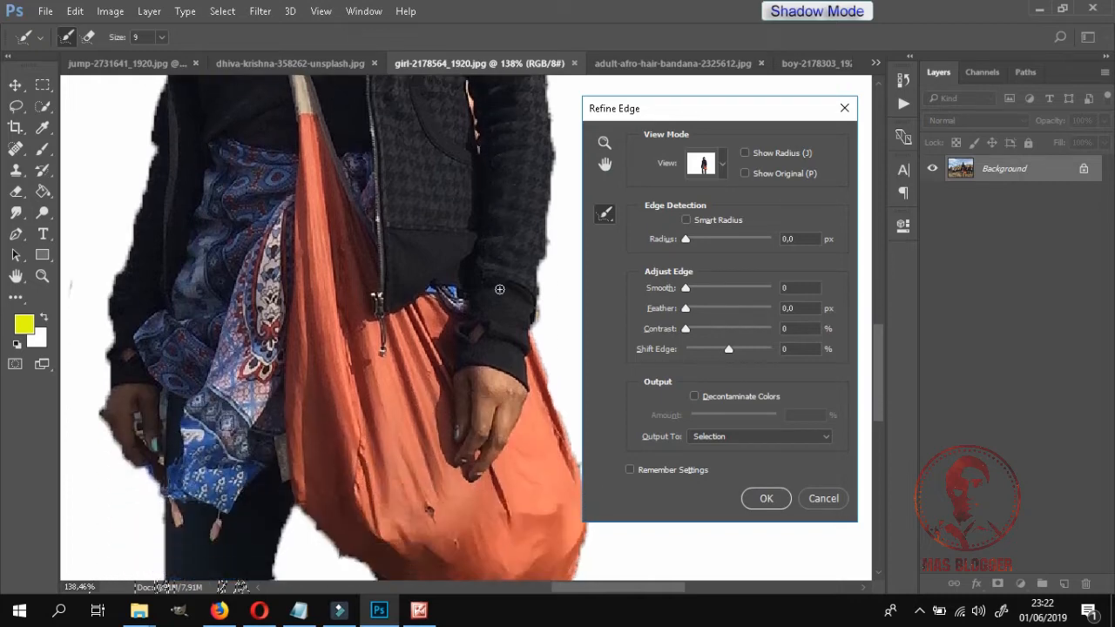
left_click_drag(536, 283, 537, 253)
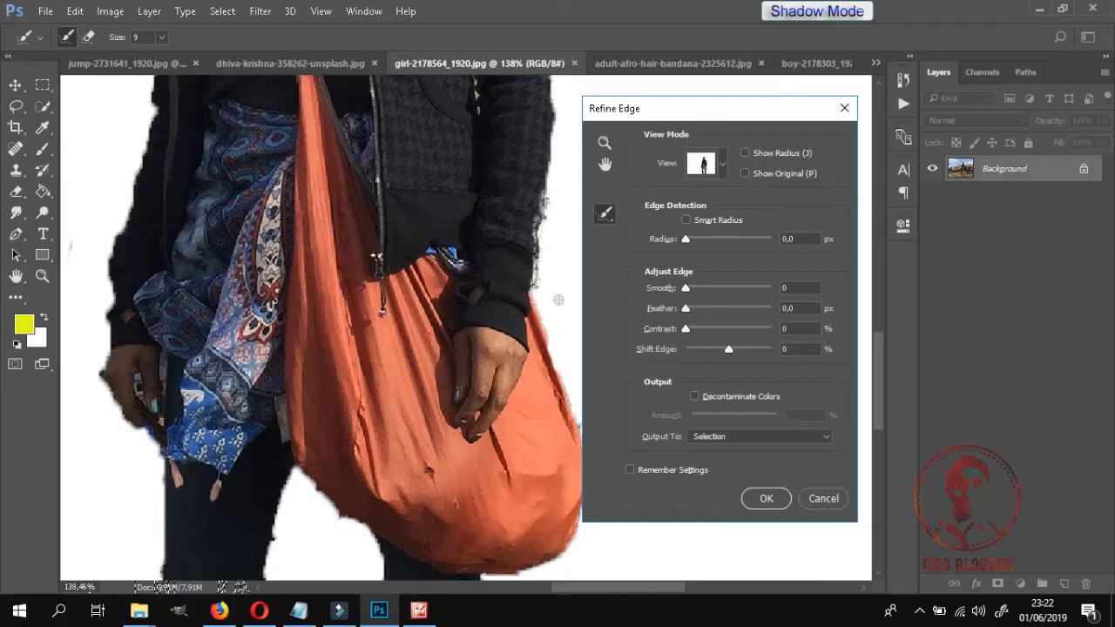
Examine the refined cutout around the bag, legs, hand and scarf, and along the jacket and hair.
scroll(558, 300, "down", 3)
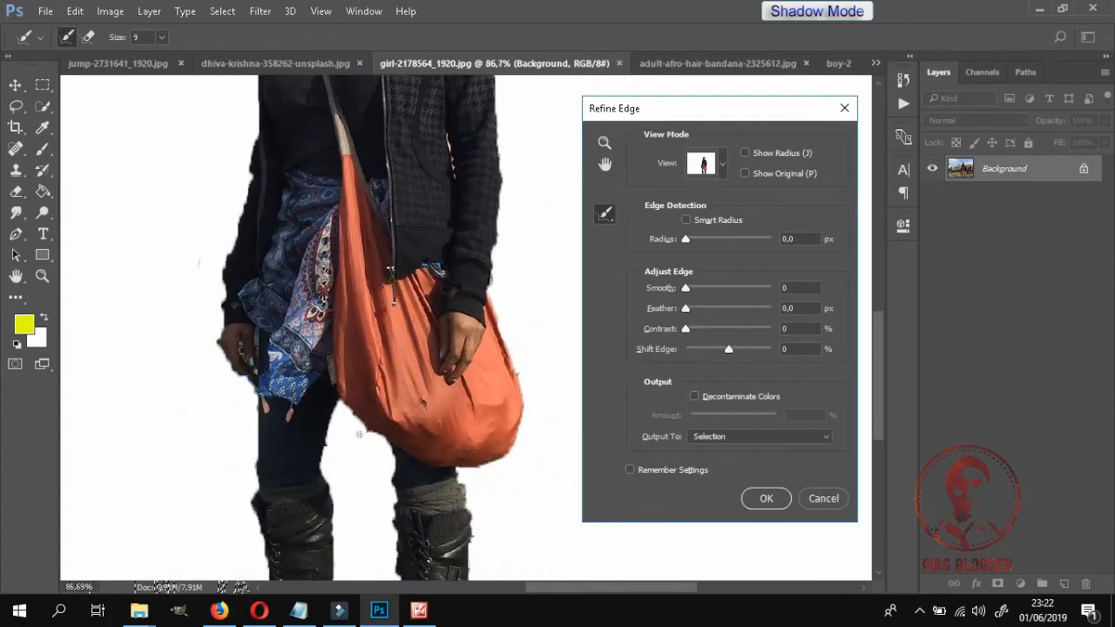
scroll(241, 347, "up", 3)
scroll(239, 346, "down", 2)
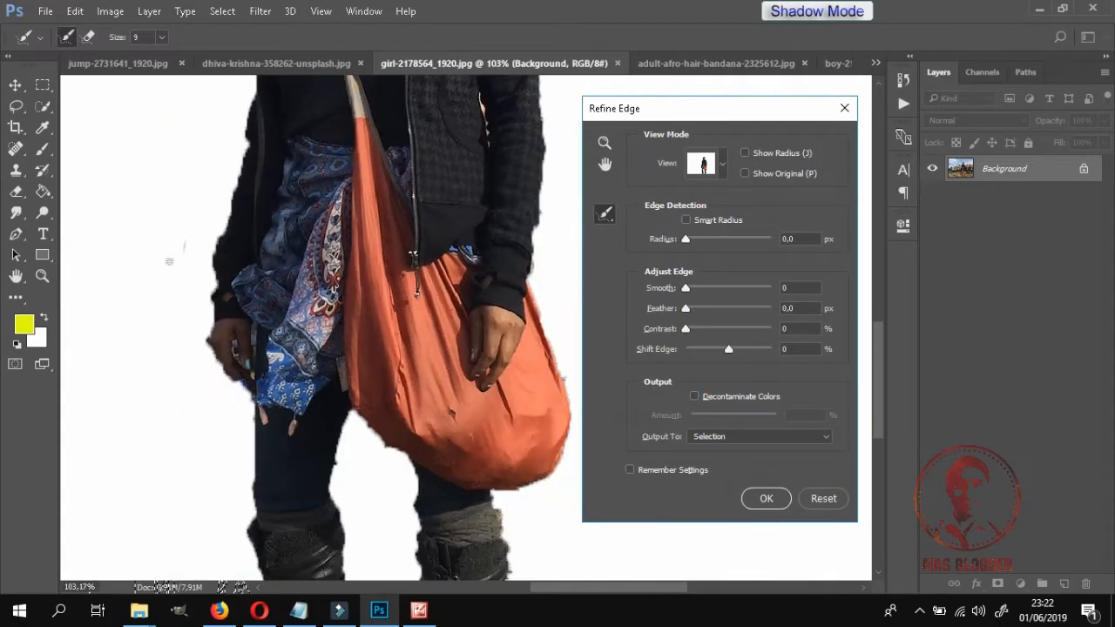
scroll(183, 223, "down", 3)
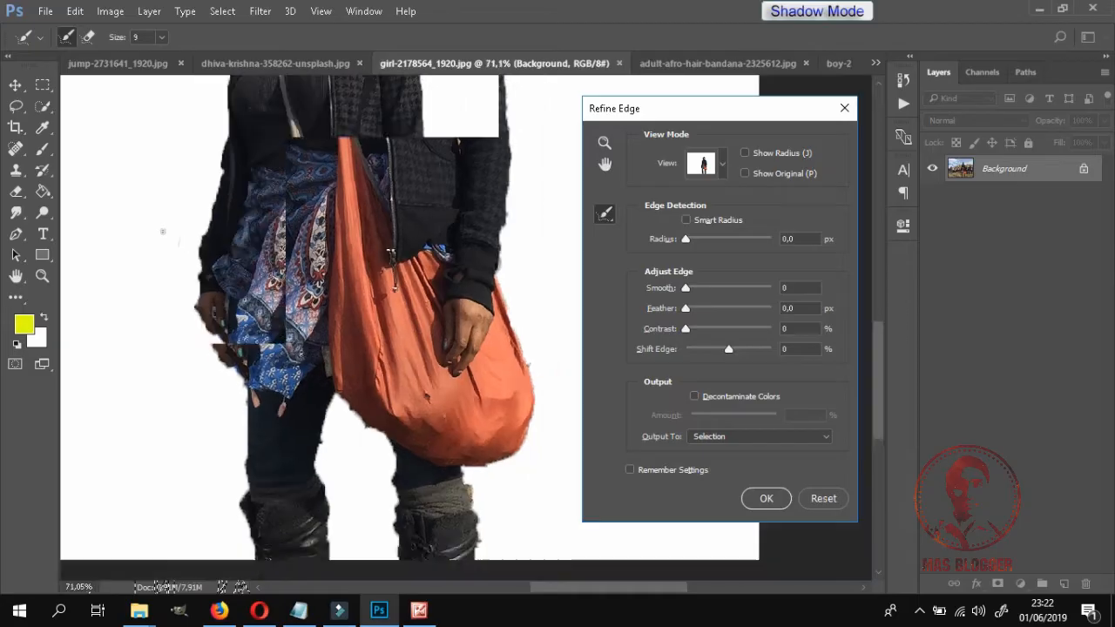
scroll(359, 280, "up", 3)
scroll(359, 280, "up", 5)
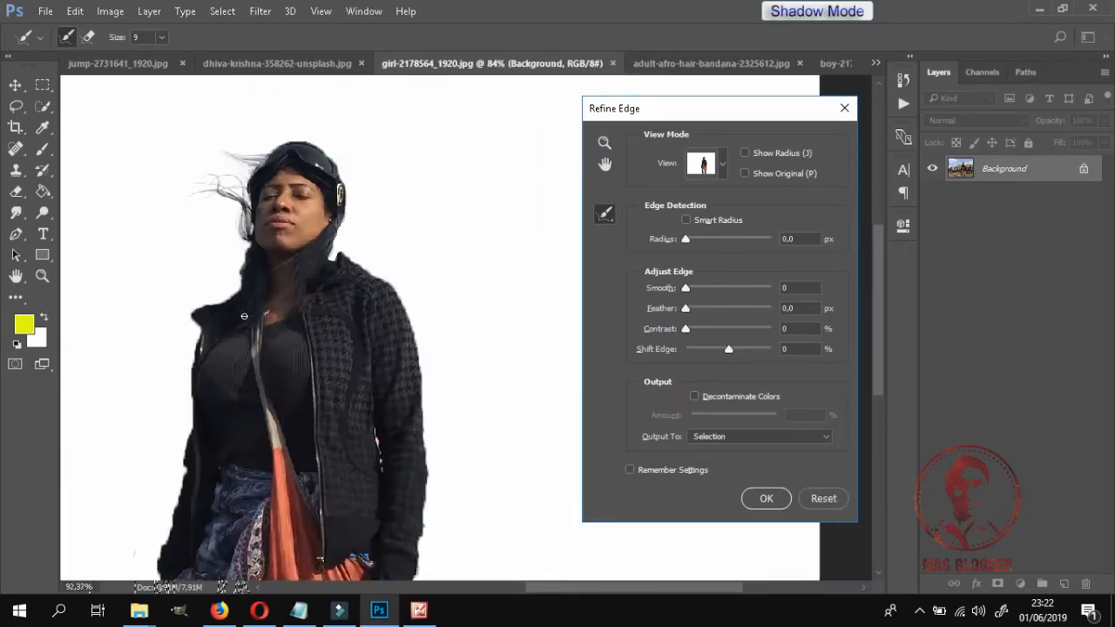
scroll(351, 232, "down", 4)
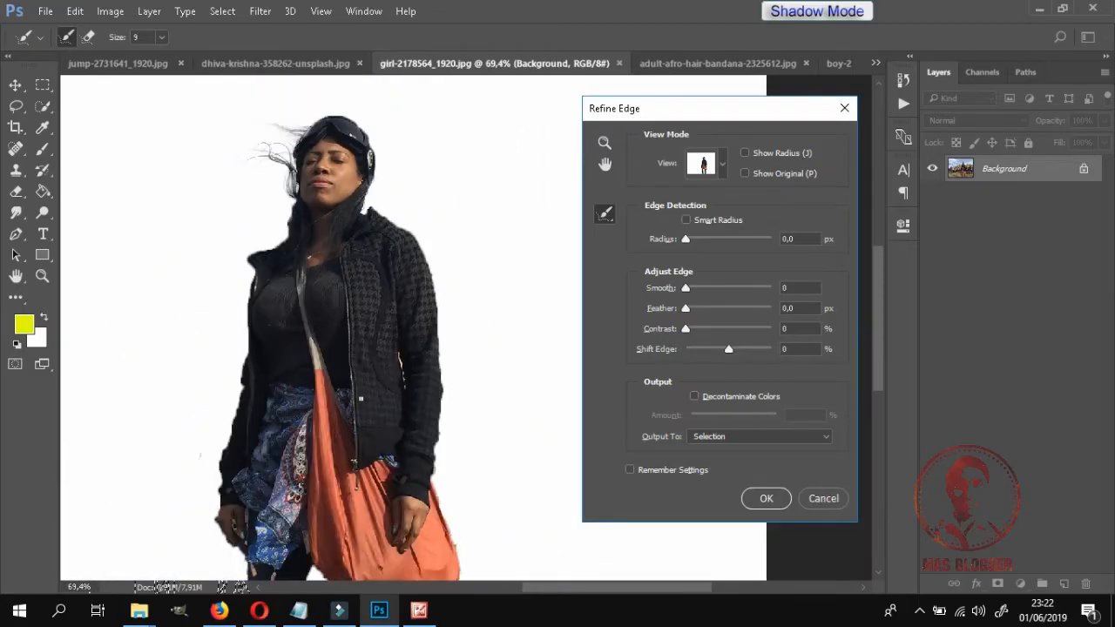
scroll(264, 425, "down", 3)
scroll(263, 424, "up", 4)
scroll(224, 406, "up", 1)
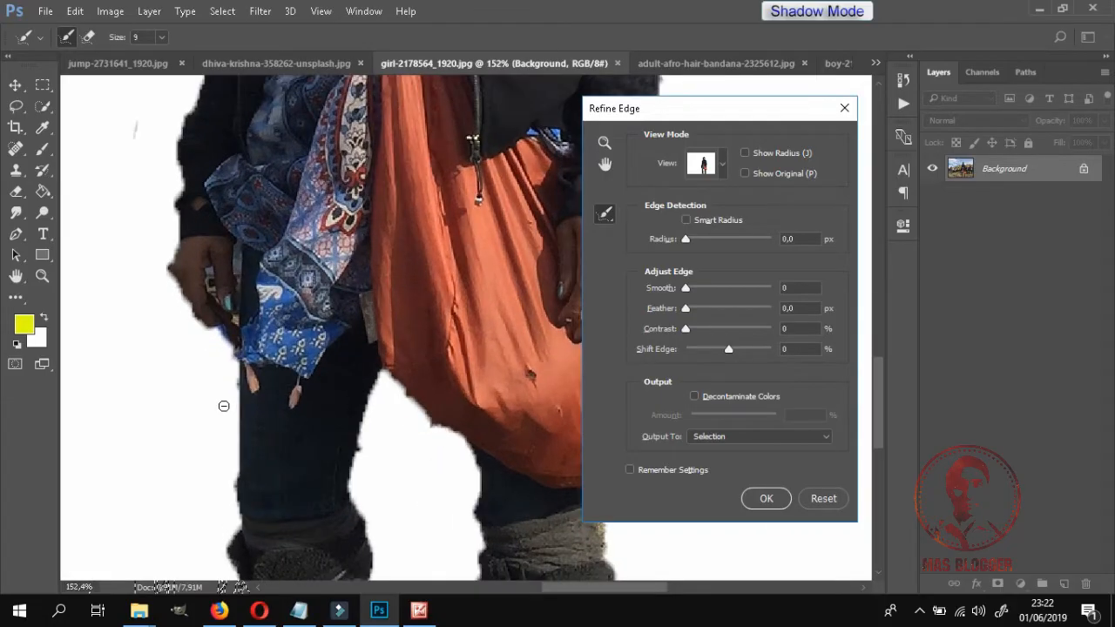
scroll(224, 406, "down", 2)
scroll(186, 314, "up", 3)
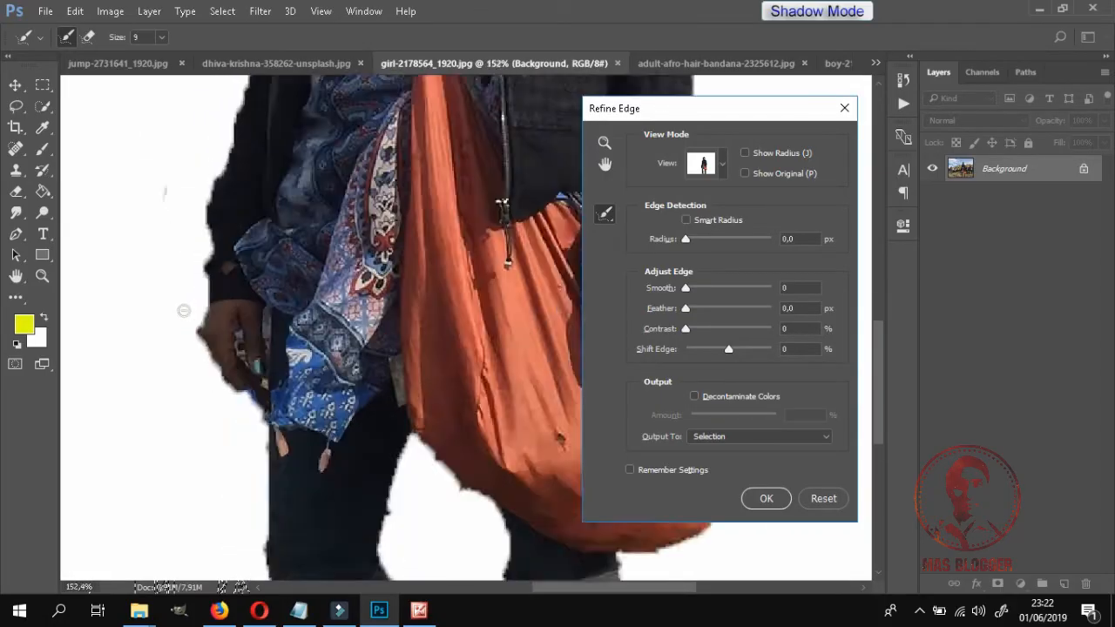
scroll(186, 314, "down", 2)
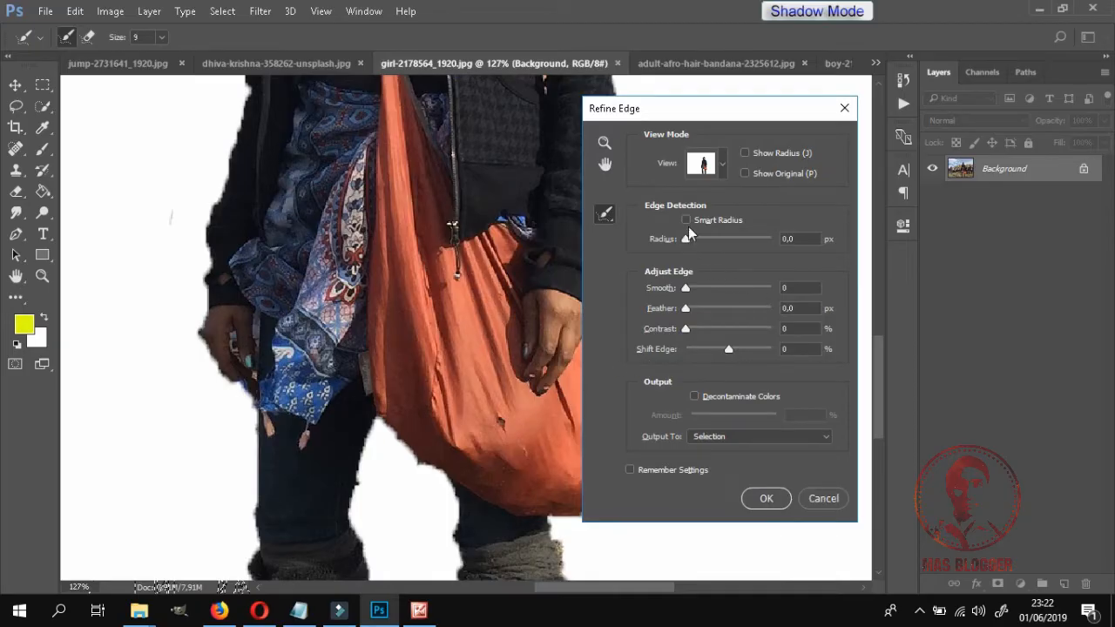
Set the edge adjustments to Contrast 23%, Shift Edge -33%, Smooth 18 and Feather 0.7 px.
left_click_drag(686, 329, 715, 348)
key("alt")
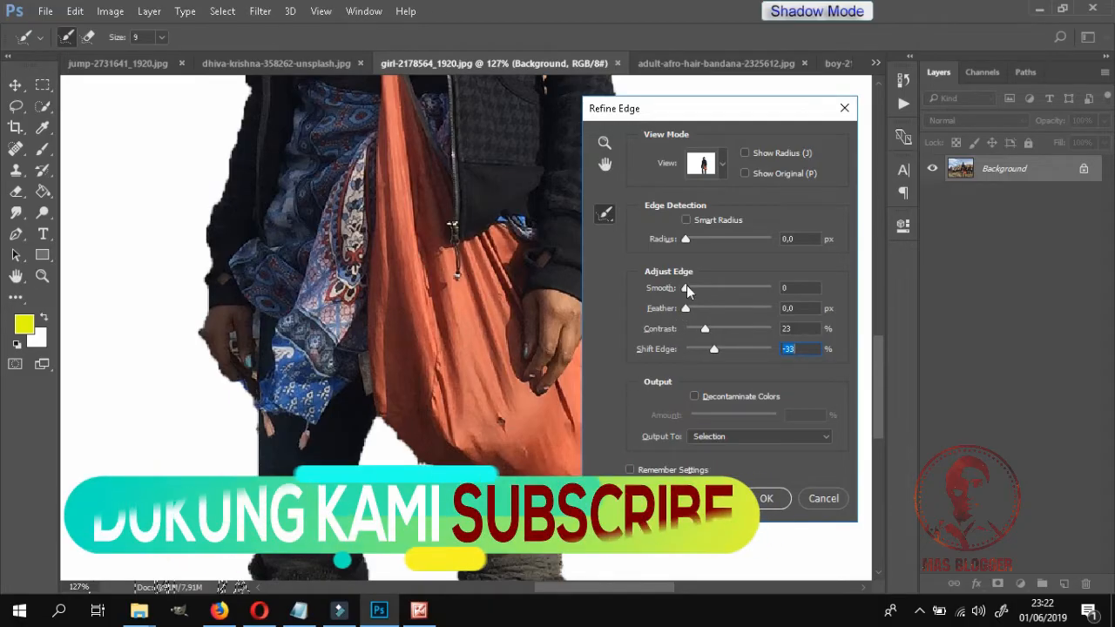
left_click_drag(686, 286, 702, 293)
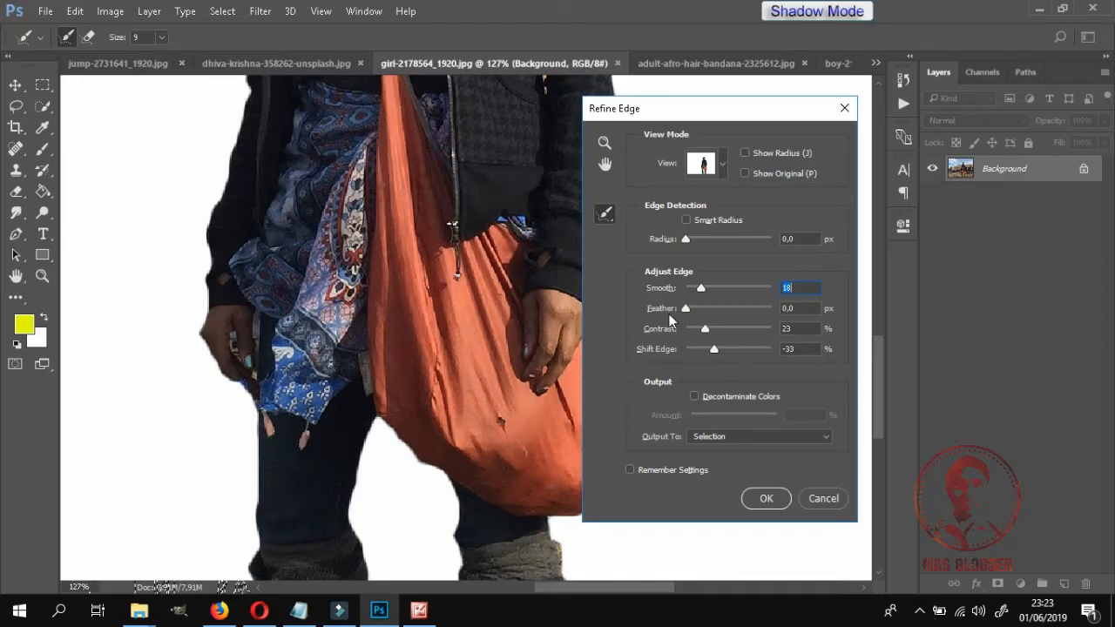
left_click_drag(685, 309, 690, 309)
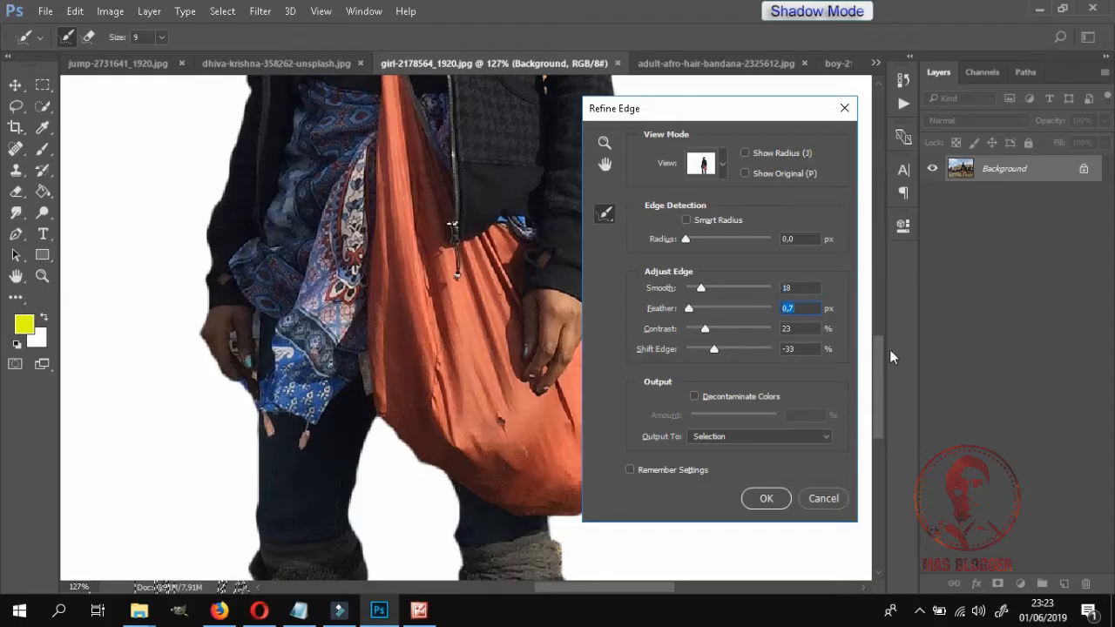
Set Smooth to 6 and Shift Edge to -14% to bring back hair strands, and apply the refined edge to the selection.
left_click_drag(879, 368, 850, 270)
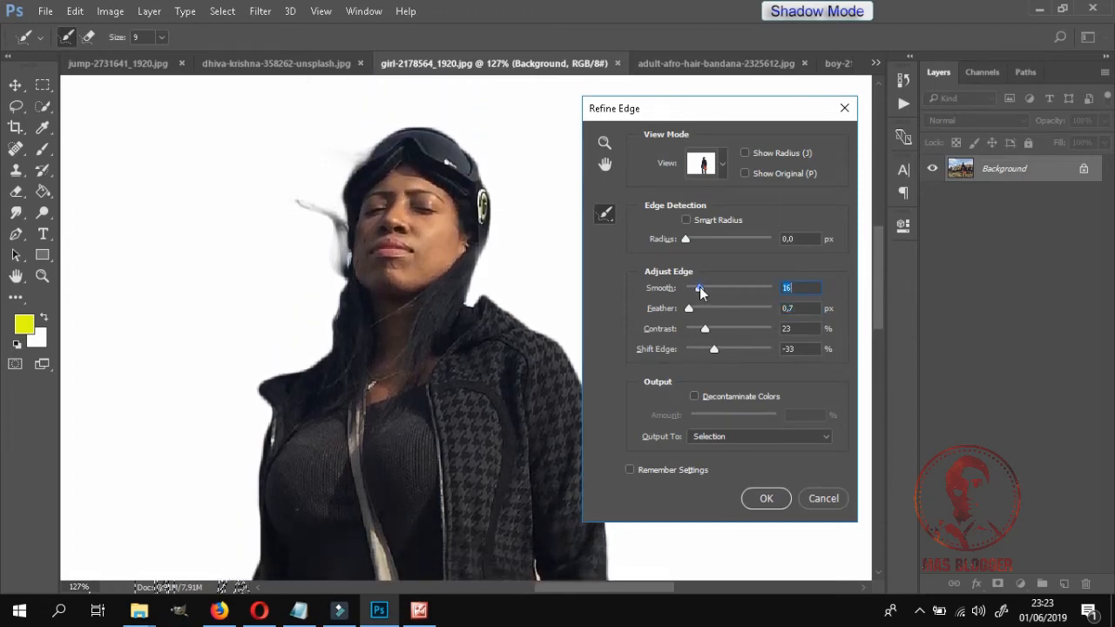
left_click_drag(701, 293, 694, 292)
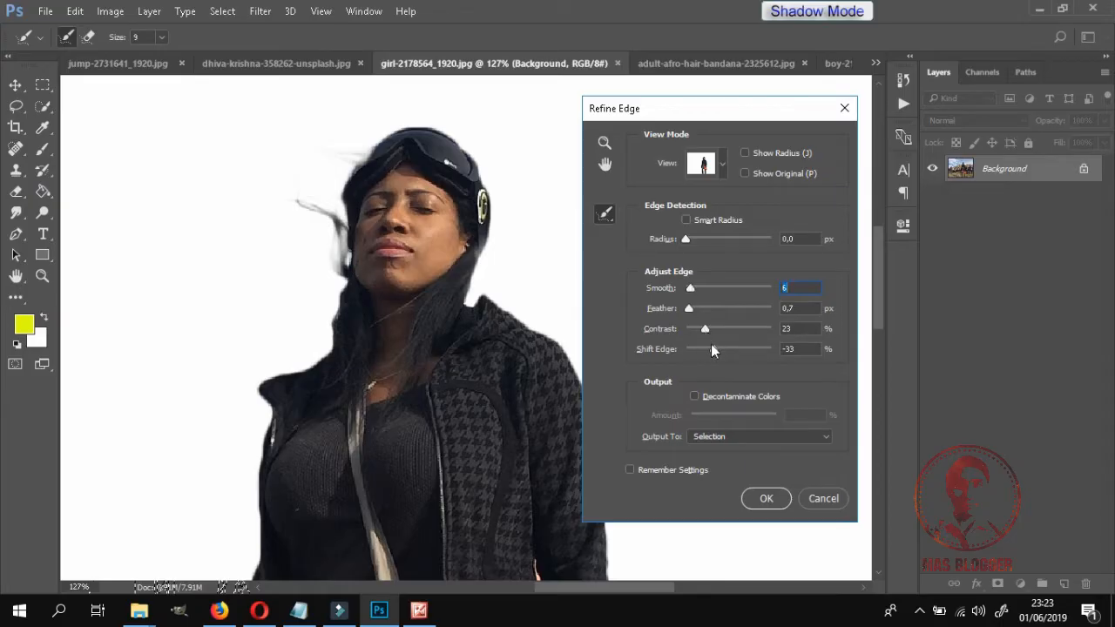
left_click_drag(711, 344, 721, 345)
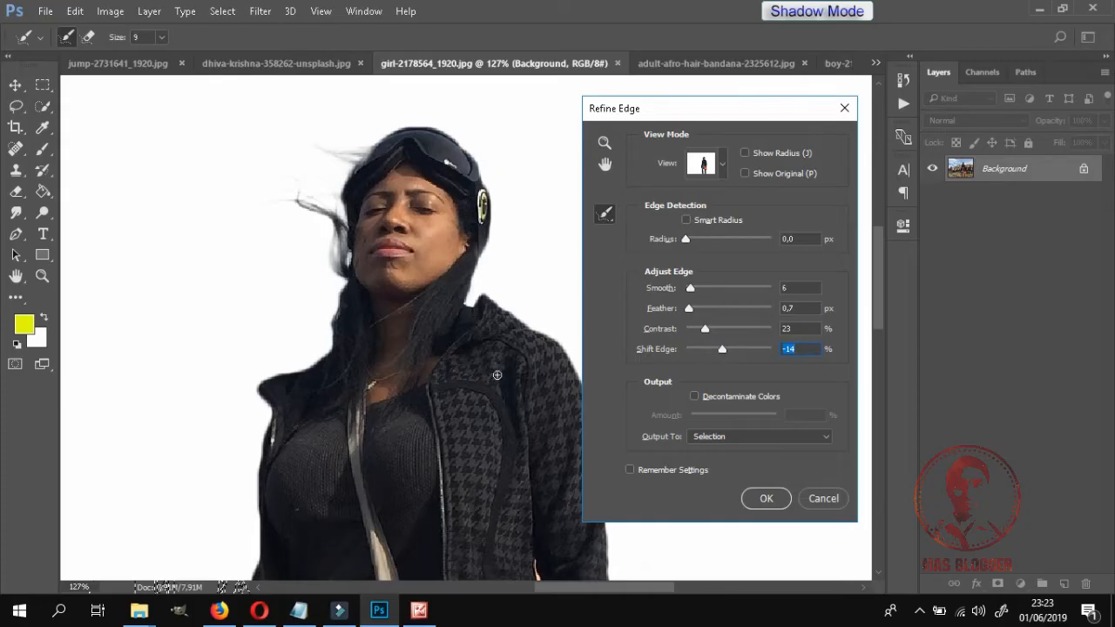
left_click_drag(696, 105, 813, 88)
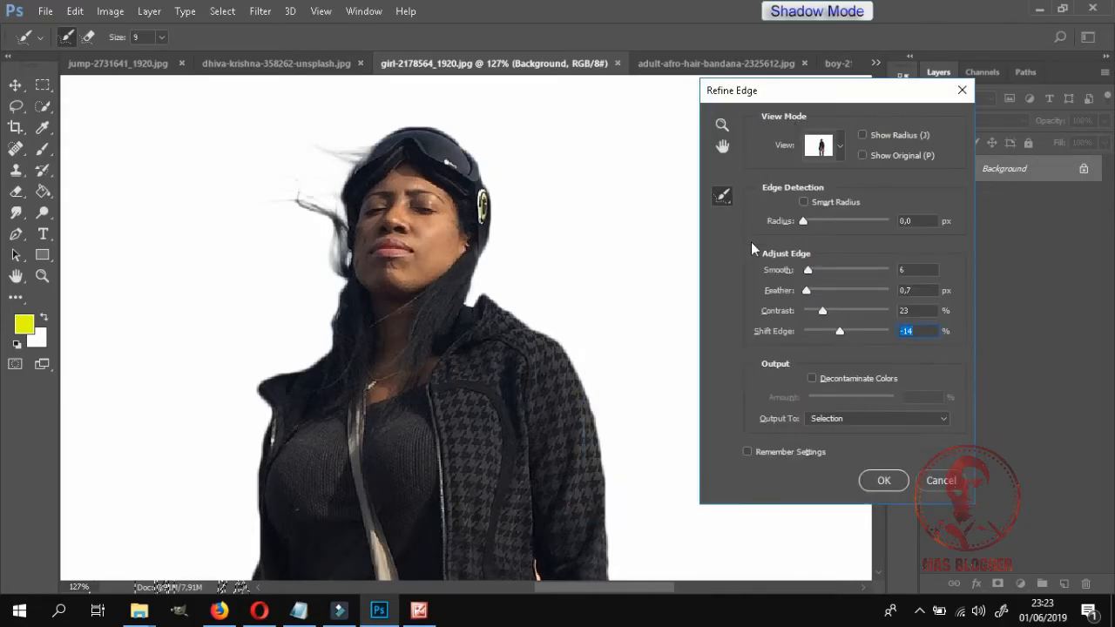
left_click(880, 481)
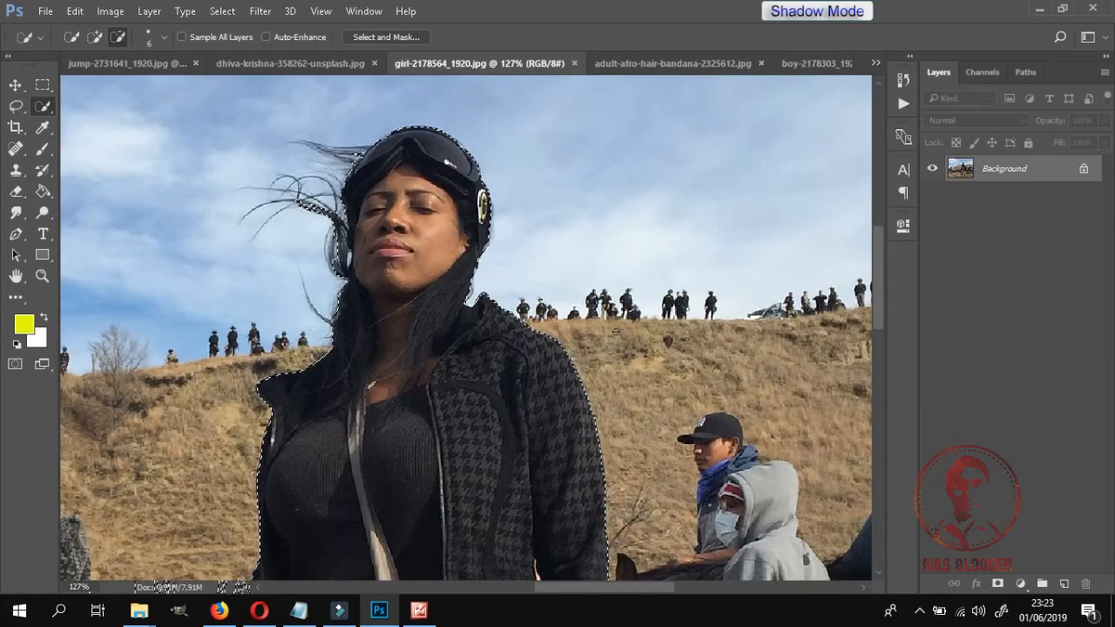
Copy the selected woman to a new layer and hide the Background layer.
scroll(557, 316, "down", 2)
scroll(566, 329, "down", 2)
scroll(566, 329, "down", 3)
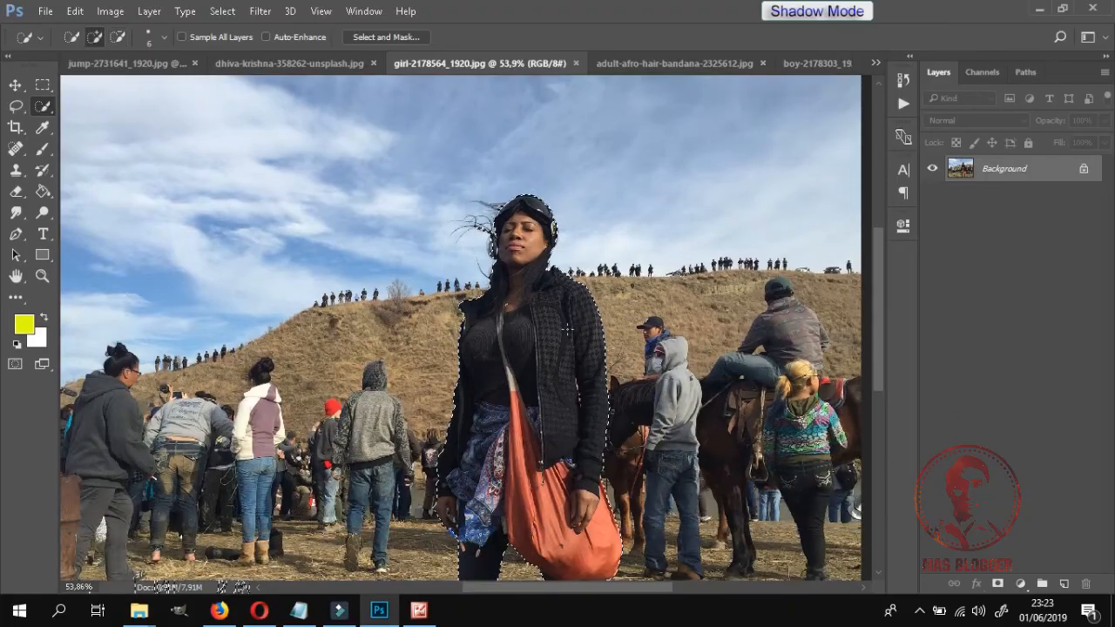
scroll(567, 329, "down", 3)
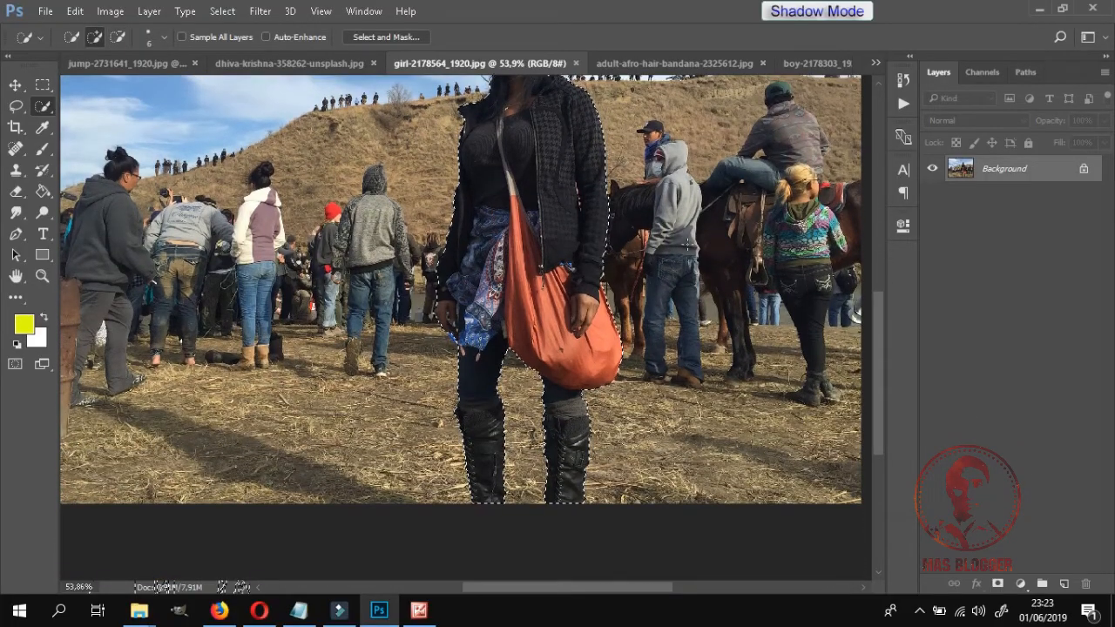
scroll(568, 328, "up", 2)
scroll(567, 329, "up", 2)
scroll(567, 329, "up", 2)
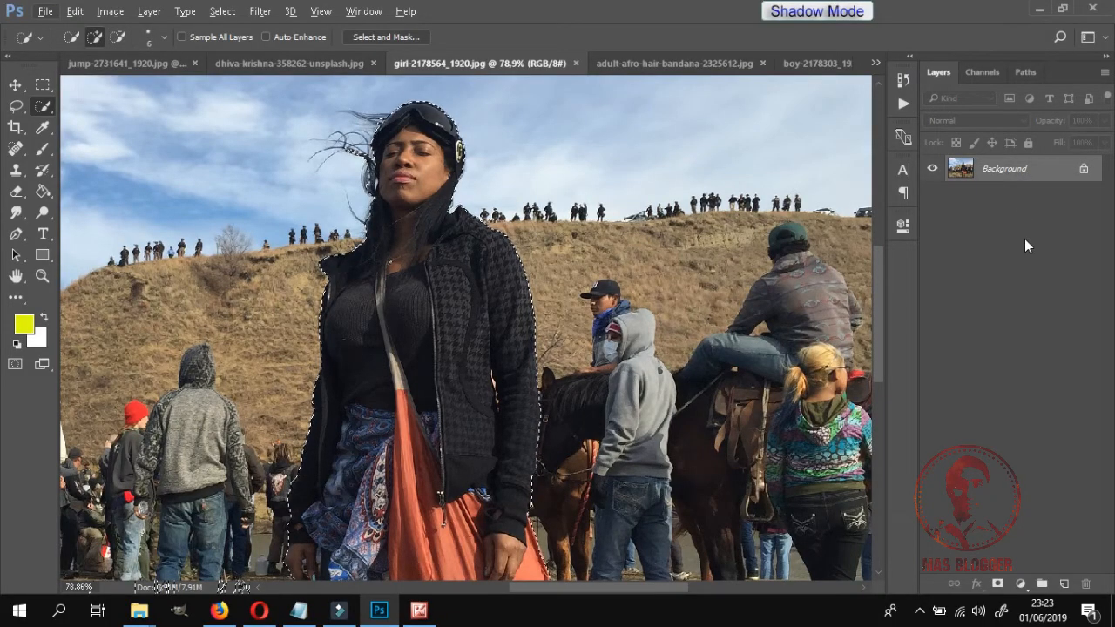
key("ctrl+j")
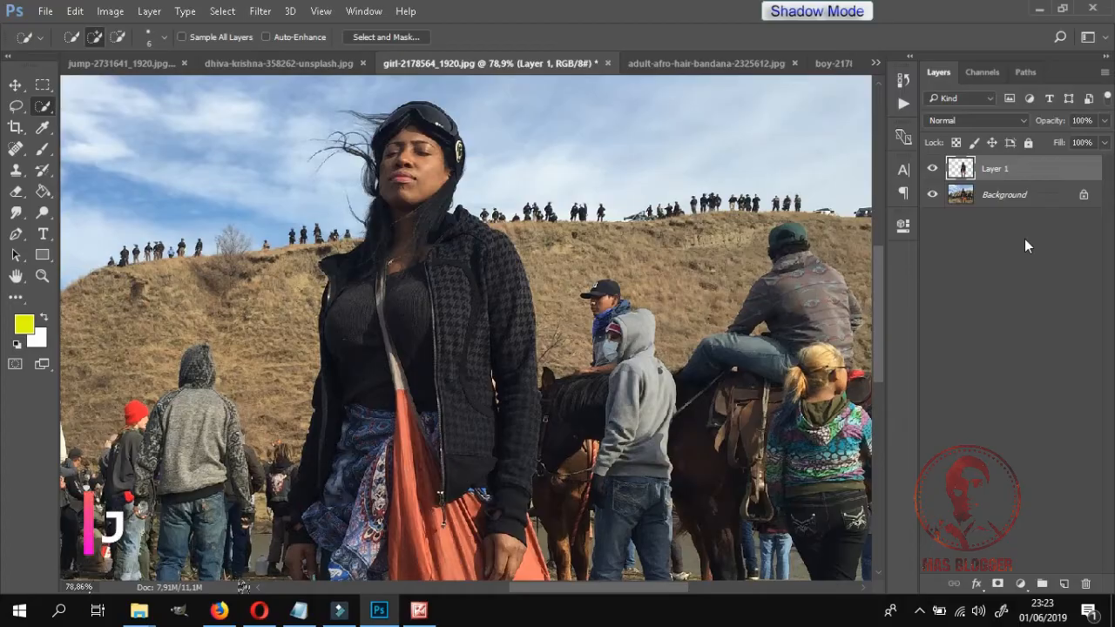
left_click(933, 200)
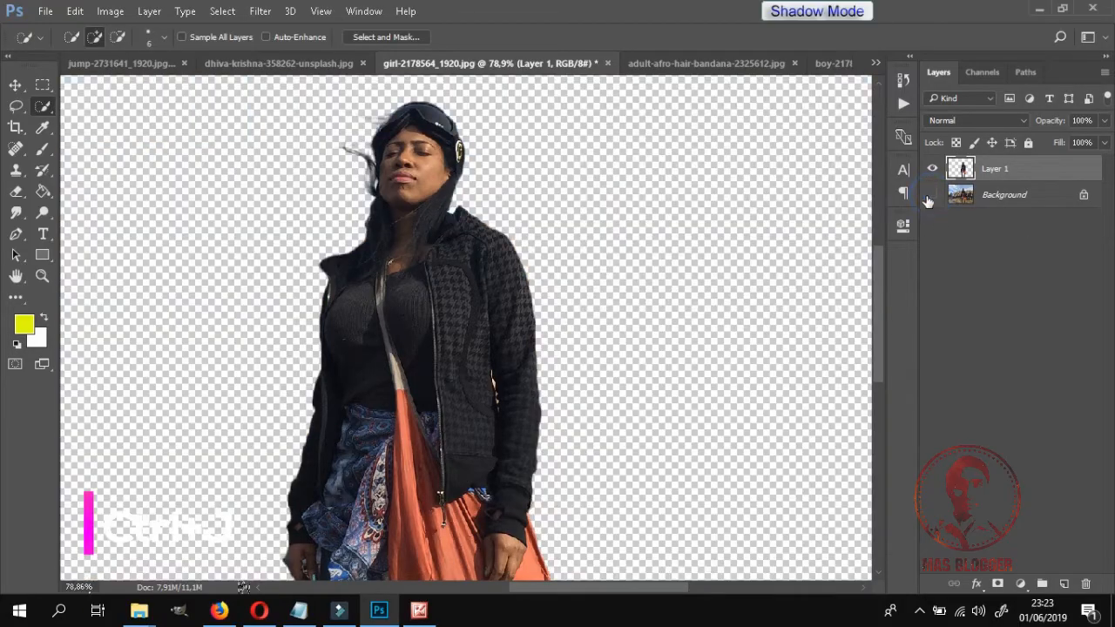
Trace a closed Pen tool path around the leftover background strip between the lowered hand and the dark trouser leg.
scroll(466, 328, "down", 5)
scroll(466, 327, "up", 3)
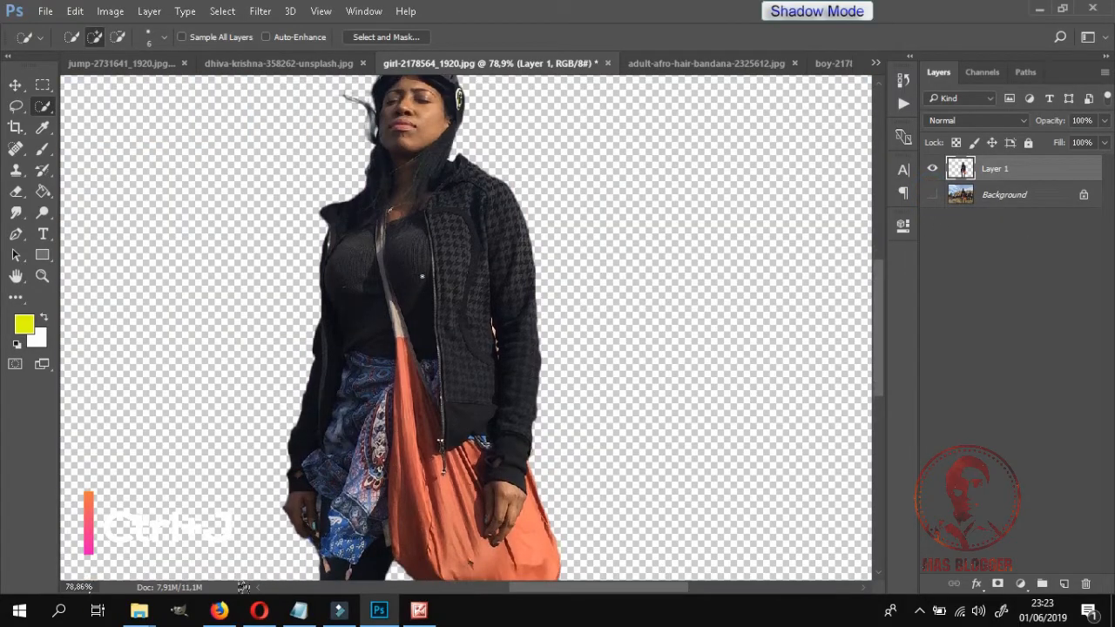
scroll(412, 265, "up", 2)
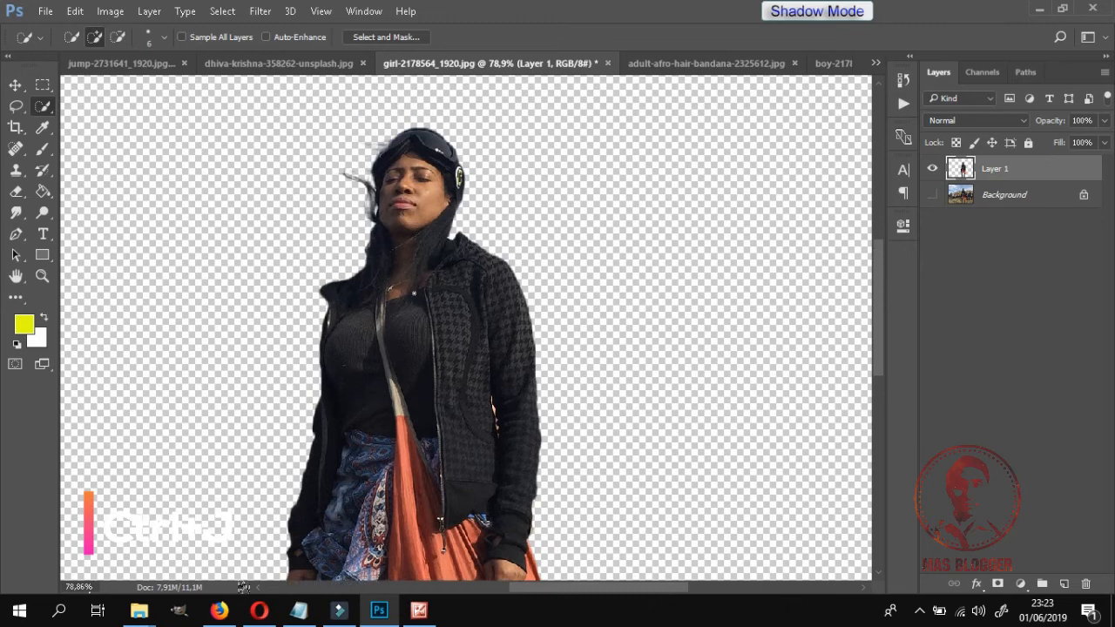
scroll(466, 327, "down", 5)
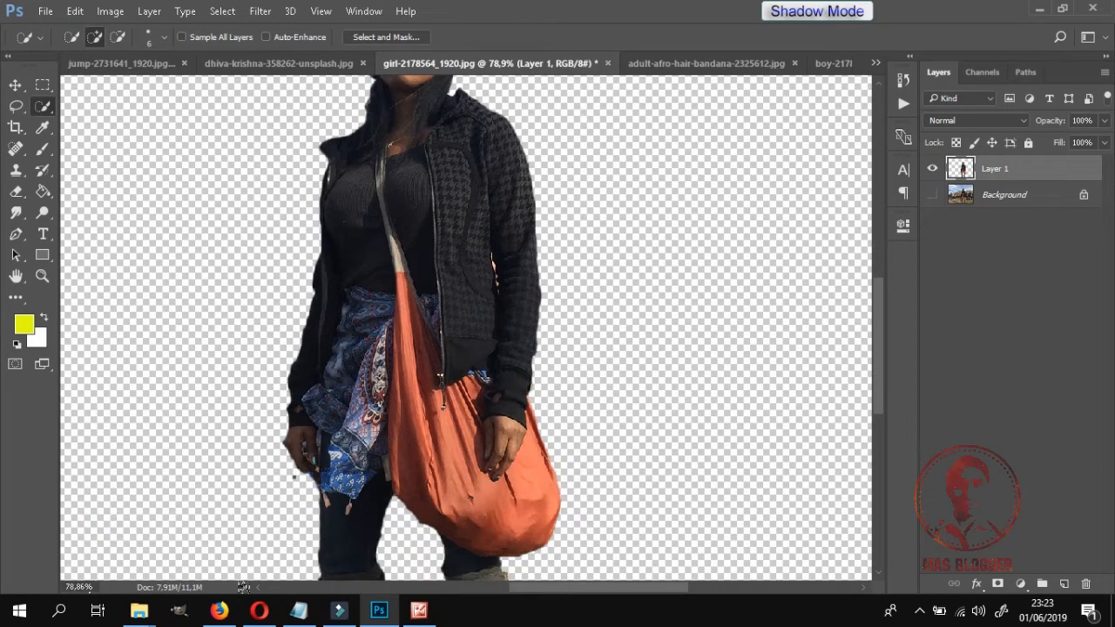
scroll(345, 432, "up", 5)
scroll(345, 433, "up", 2)
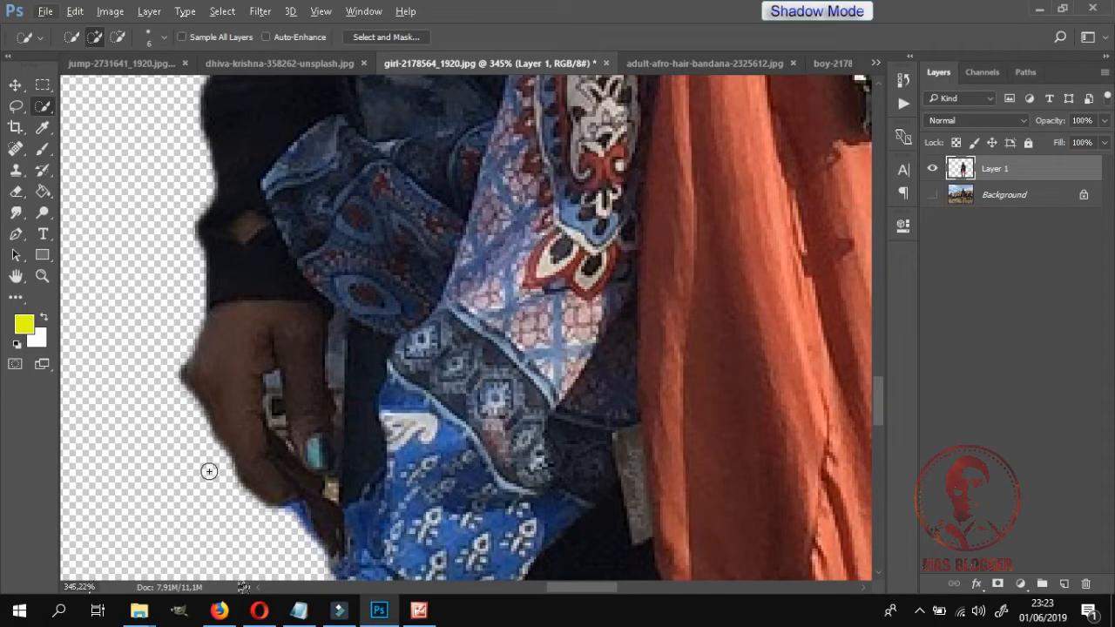
left_click(16, 234)
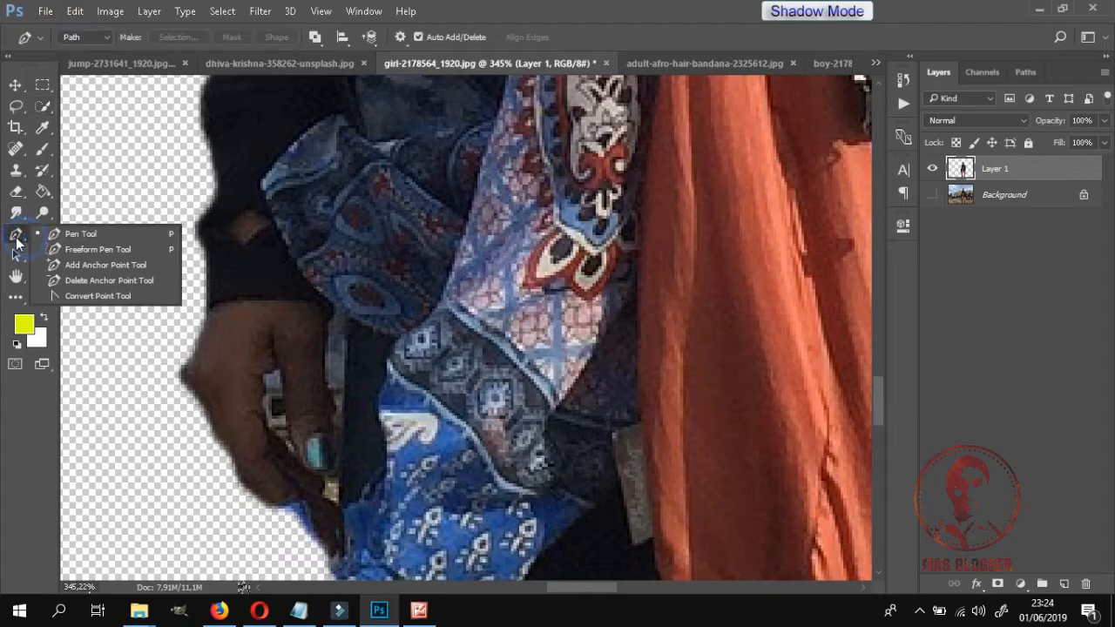
left_click(22, 233)
left_click(19, 233)
left_click(76, 234)
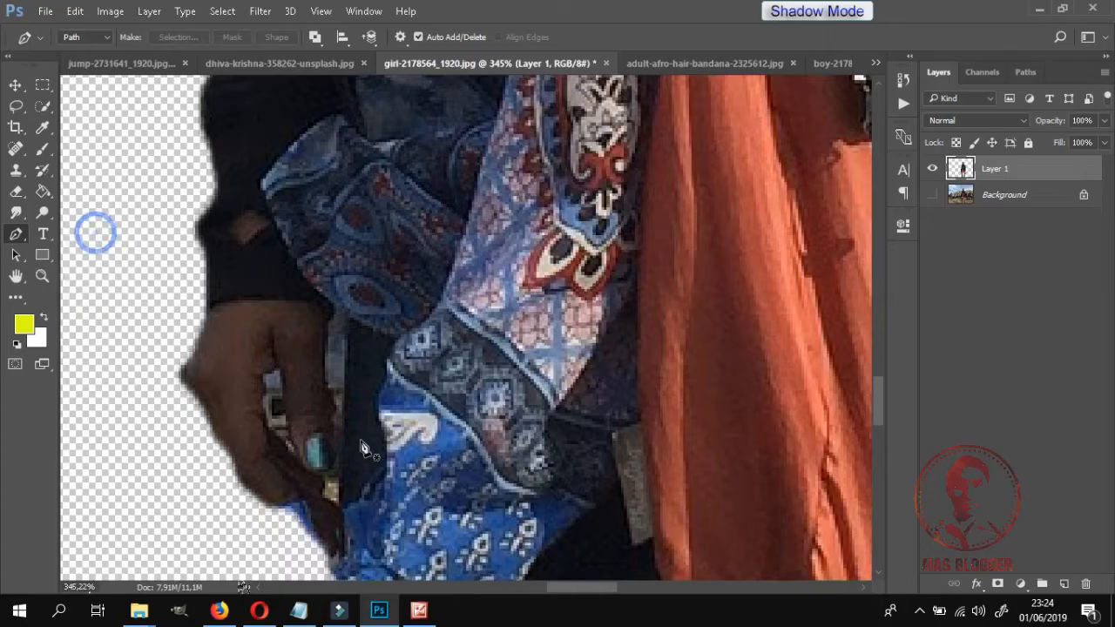
left_click(334, 501)
left_click(330, 490)
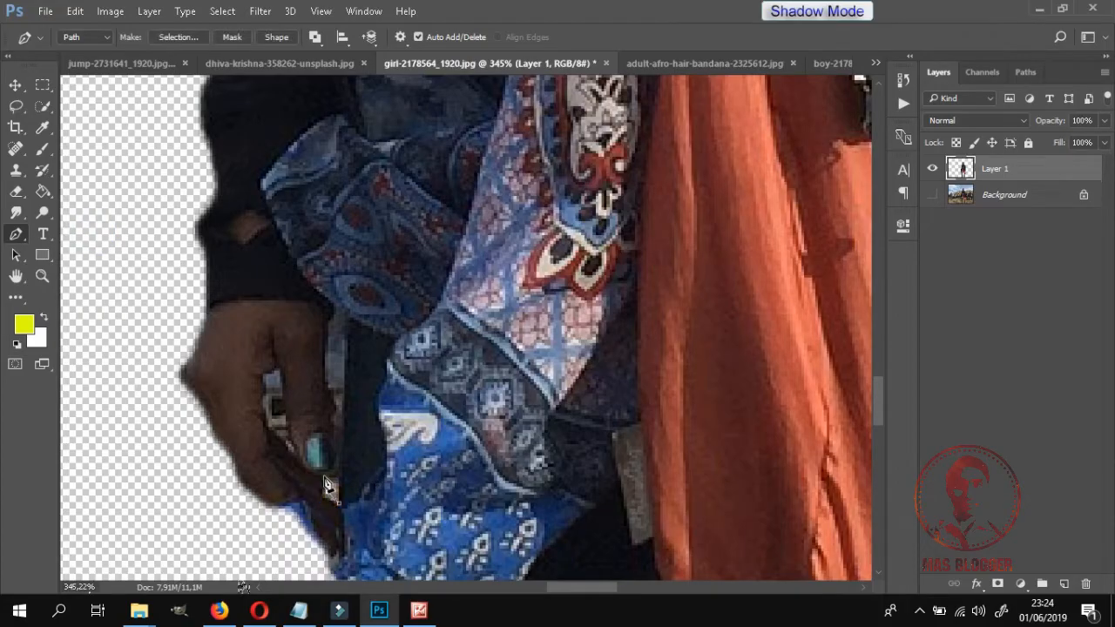
left_click(327, 478)
left_click(335, 450)
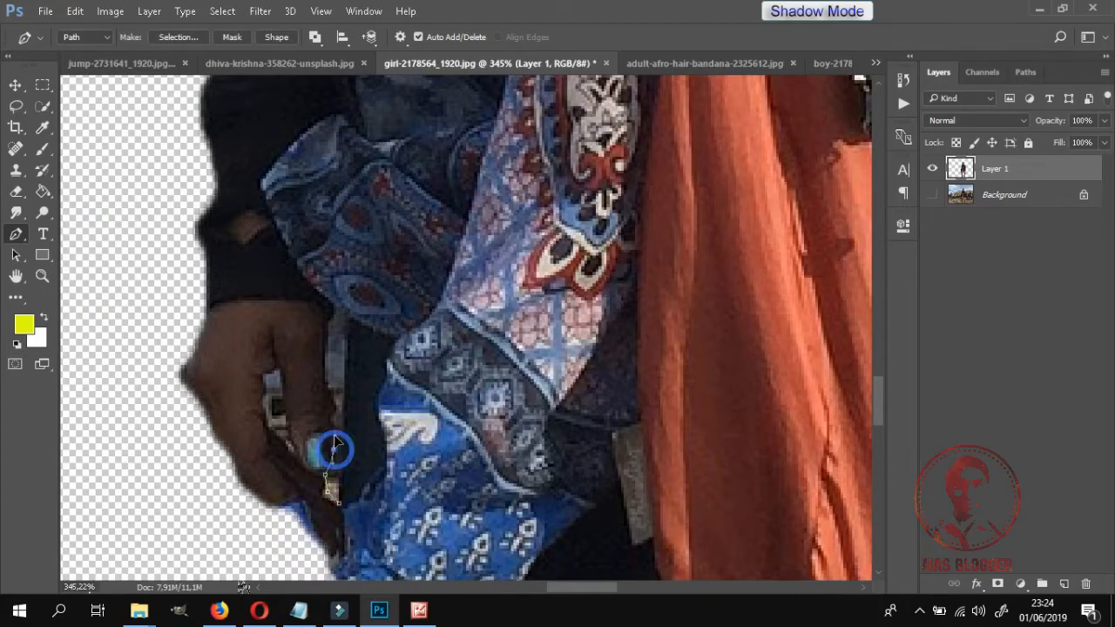
left_click(327, 389)
left_click(327, 367)
left_click(326, 334)
left_click(348, 314)
left_click(347, 368)
left_click(344, 407)
left_click(346, 444)
left_click(346, 477)
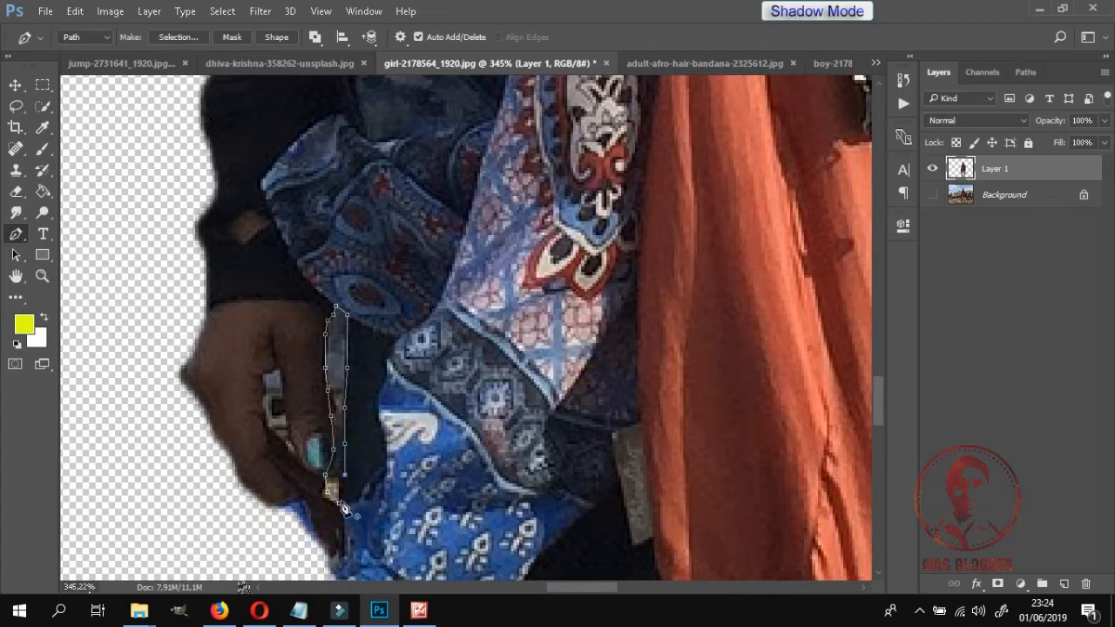
Convert the path beside the hand into a new anti-aliased selection with a 0-pixel feather radius.
right_click(342, 429)
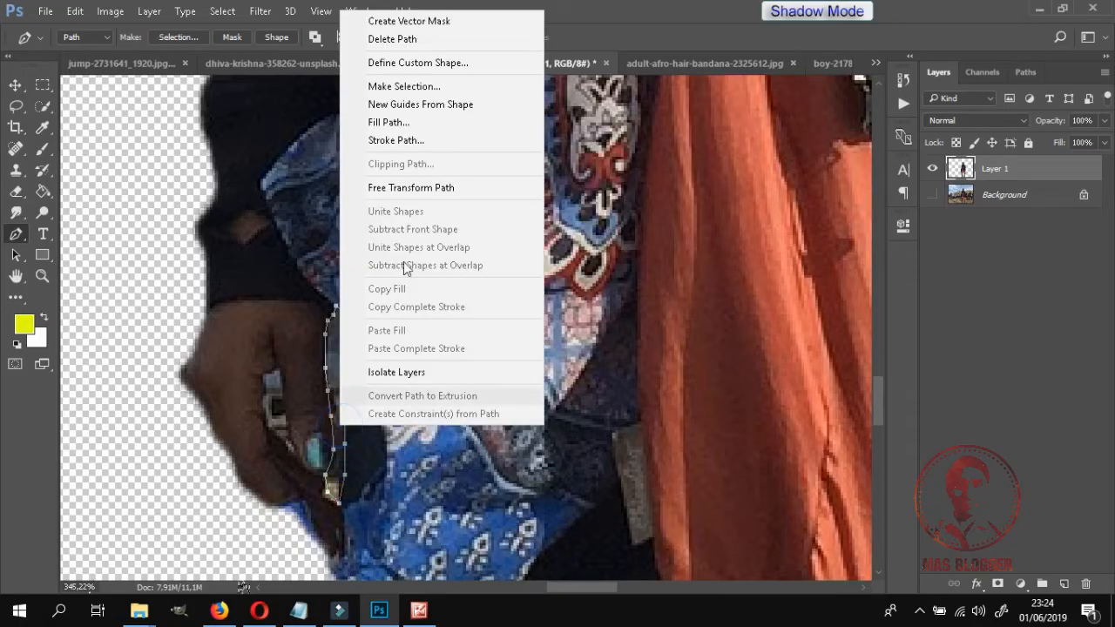
left_click(447, 86)
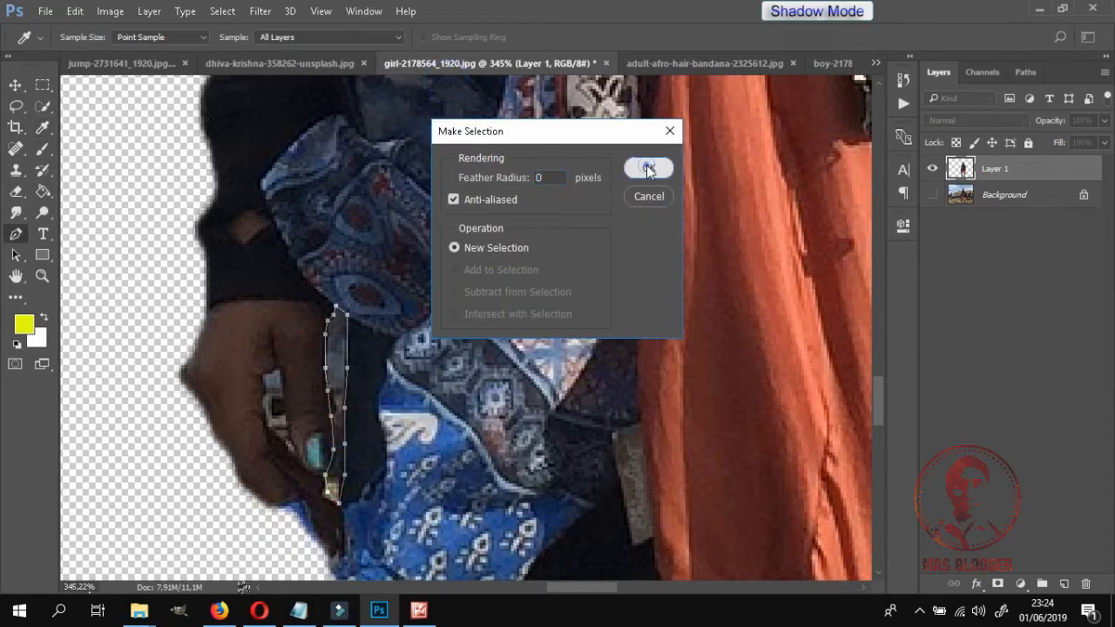
left_click(647, 168)
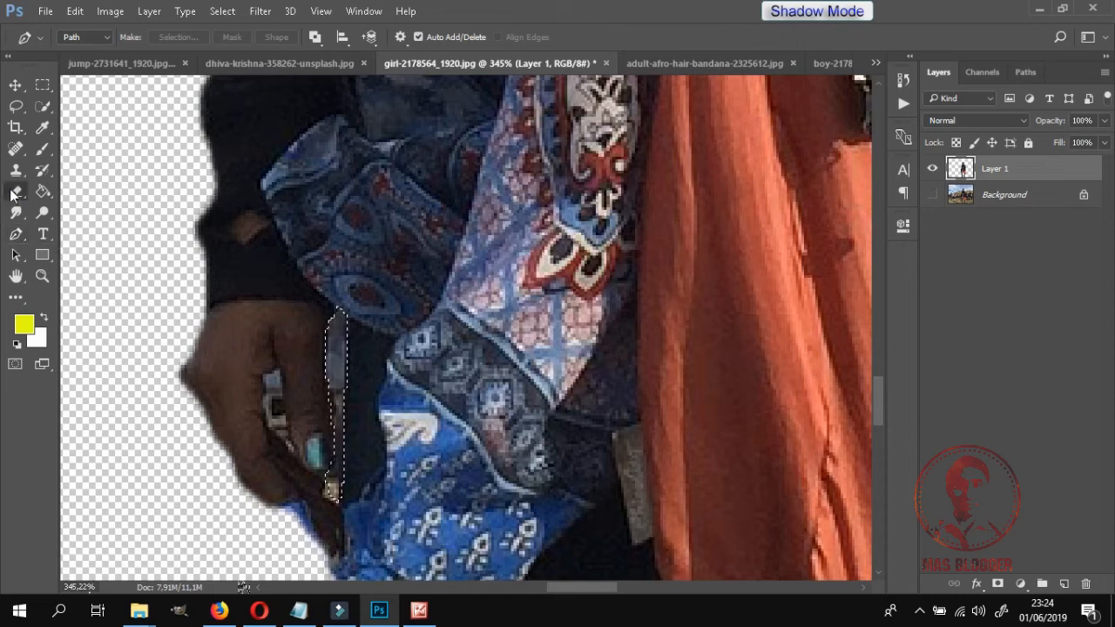
Erase the selected background strip between the hand and leg with the Eraser tool, and deselect.
left_click_drag(14, 194, 70, 188)
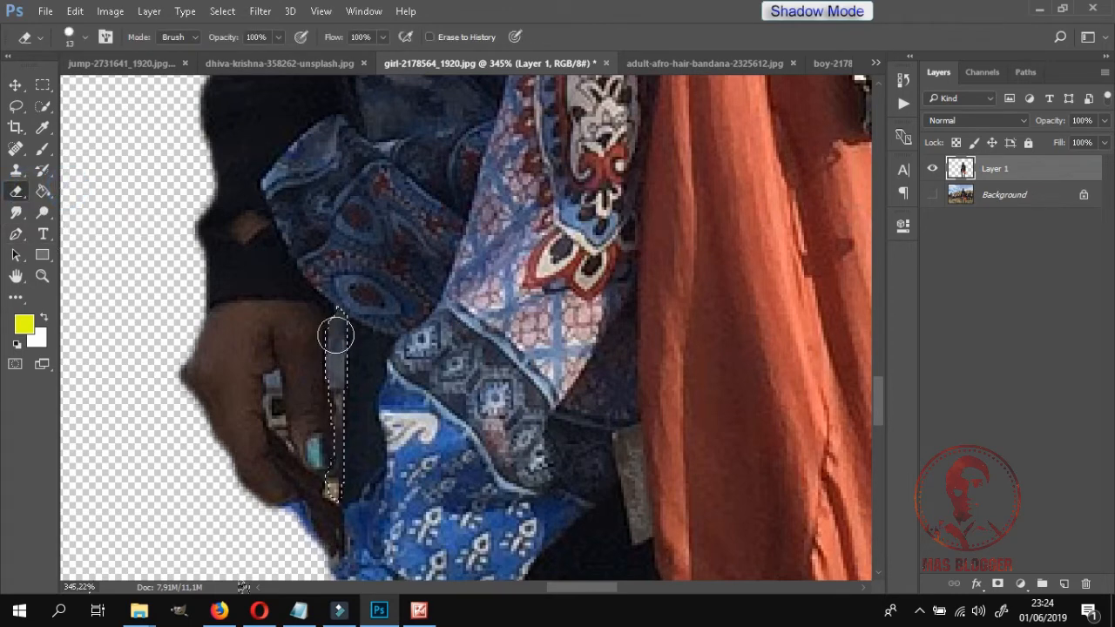
mouse_move(336, 331)
left_mouse_down()
mouse_move(352, 363)
mouse_move(323, 381)
mouse_move(326, 393)
mouse_move(335, 374)
mouse_move(336, 504)
left_mouse_up()
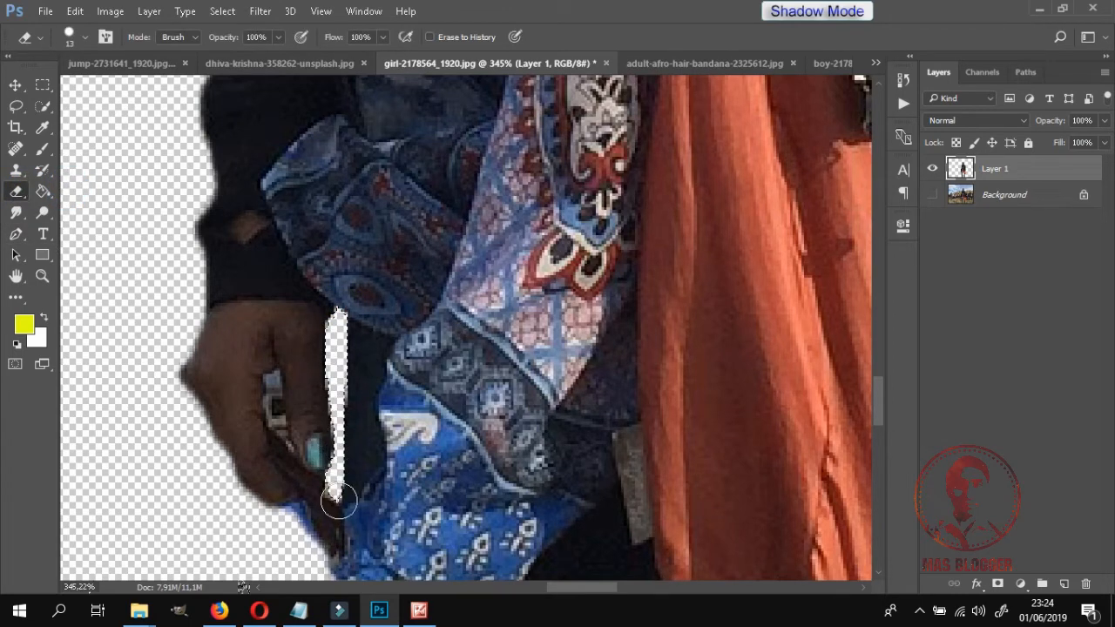
left_click_drag(338, 445, 330, 479)
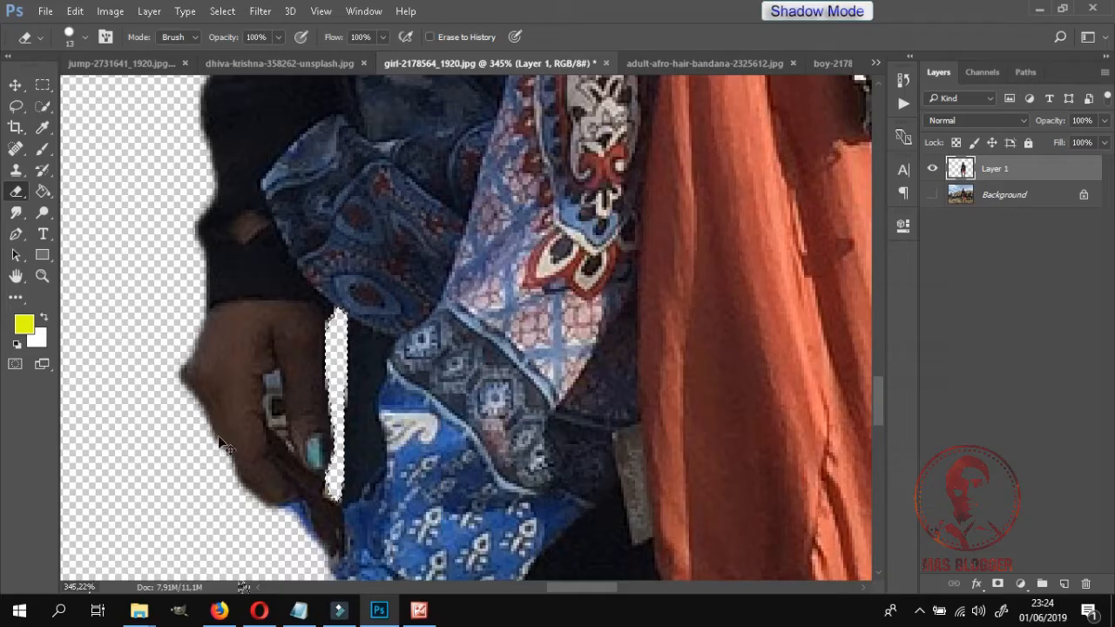
key("ctrl+d")
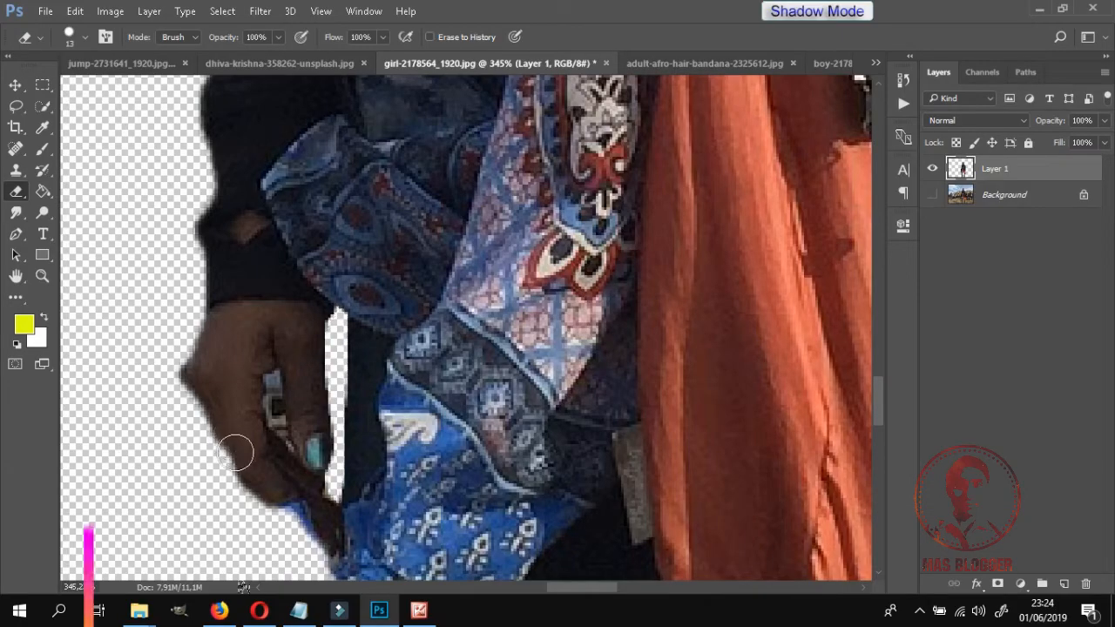
Trace a closed Pen tool path around the leftover background in the gap between the thumb and fingers.
right_click(19, 232)
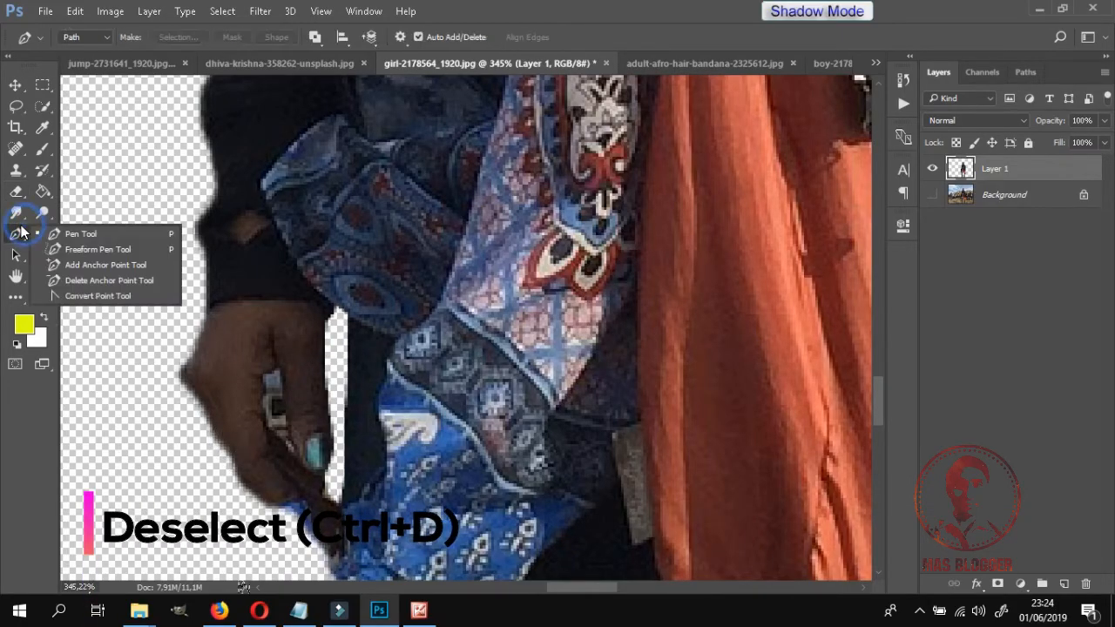
left_click(73, 226)
left_click(297, 452)
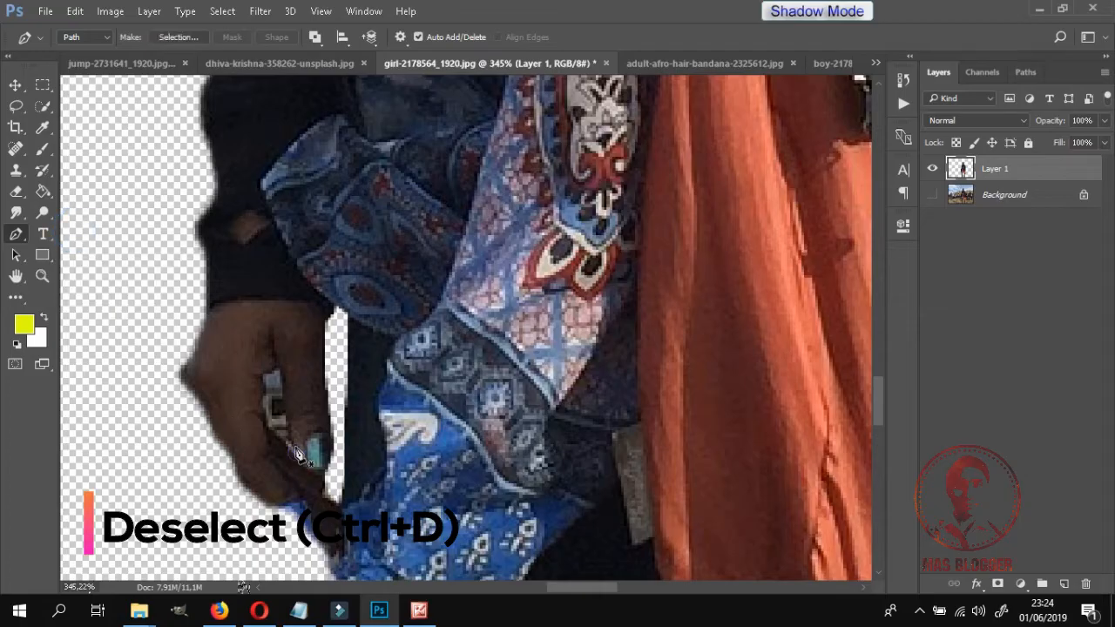
left_click(289, 431)
left_click(286, 406)
left_click(282, 384)
left_click(277, 373)
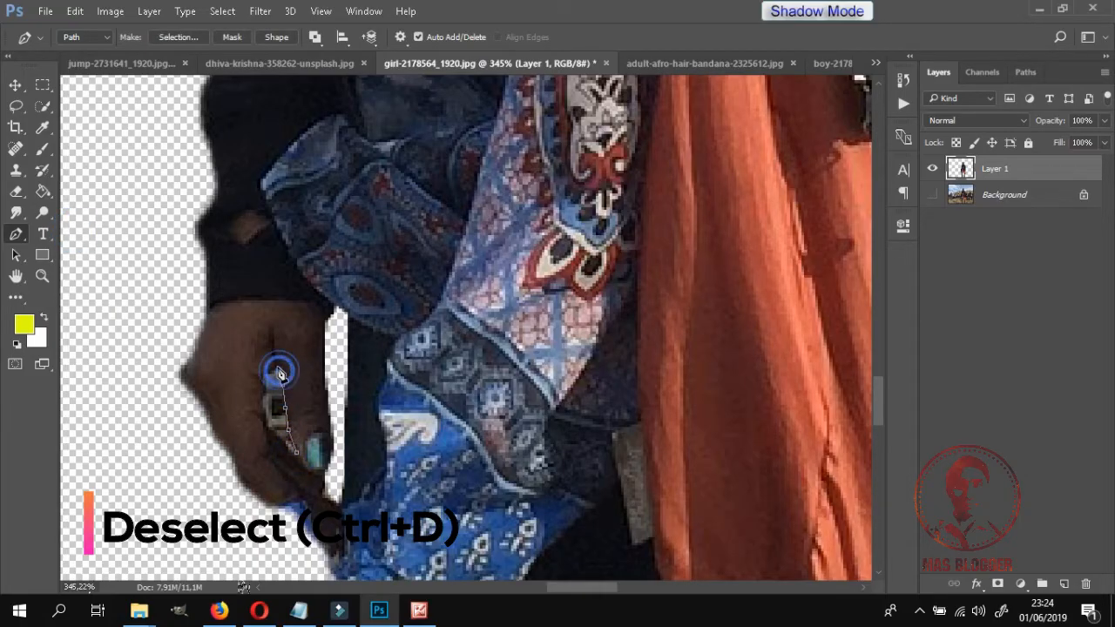
left_click(261, 385)
left_click(261, 406)
left_click(267, 427)
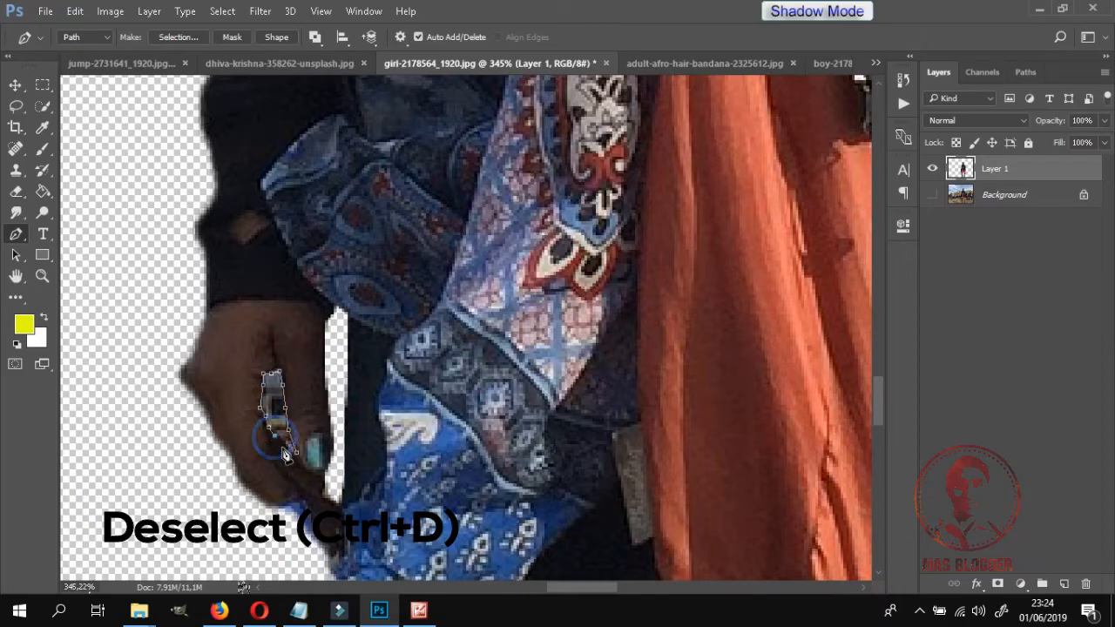
left_click(287, 448)
left_click(298, 461)
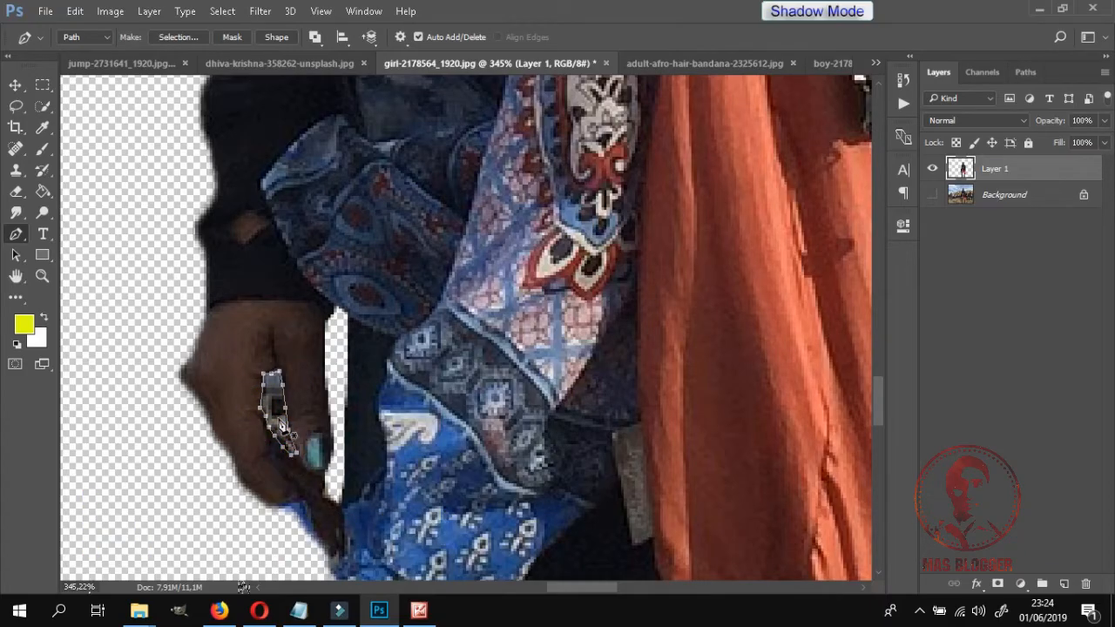
Turn the finger-gap path into a new anti-aliased selection with a 0-pixel feather radius.
right_click(272, 399)
left_click(408, 259)
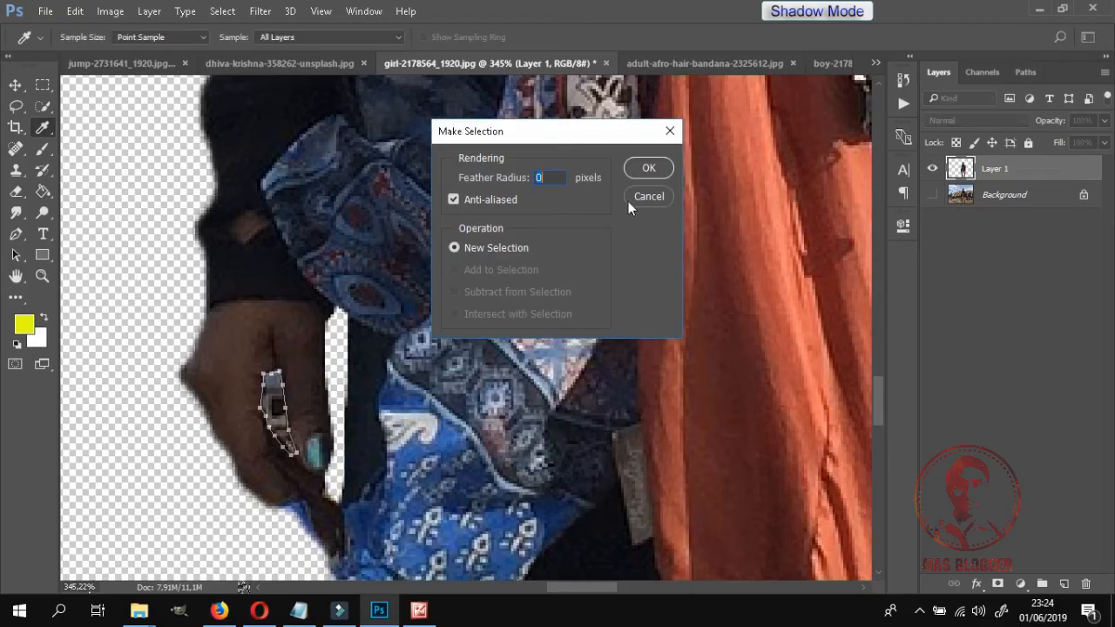
left_click(647, 167)
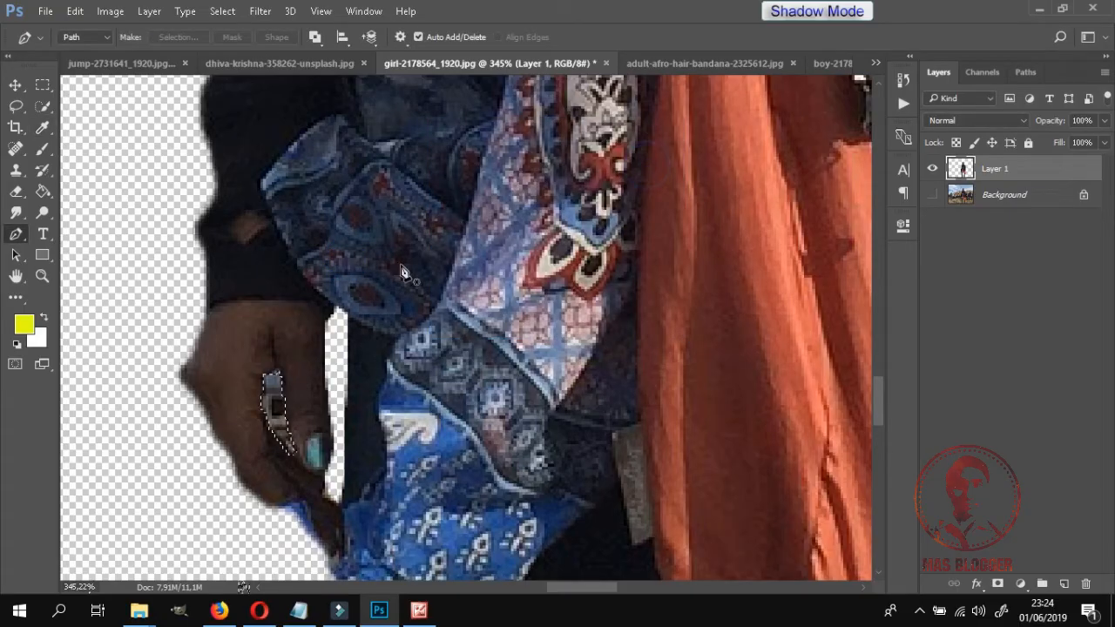
Erase the background inside the finger gap with the Eraser tool and clear the selection.
left_click(16, 192)
left_click(83, 190)
mouse_move(266, 377)
left_mouse_down()
mouse_move(286, 440)
mouse_move(273, 468)
left_mouse_up()
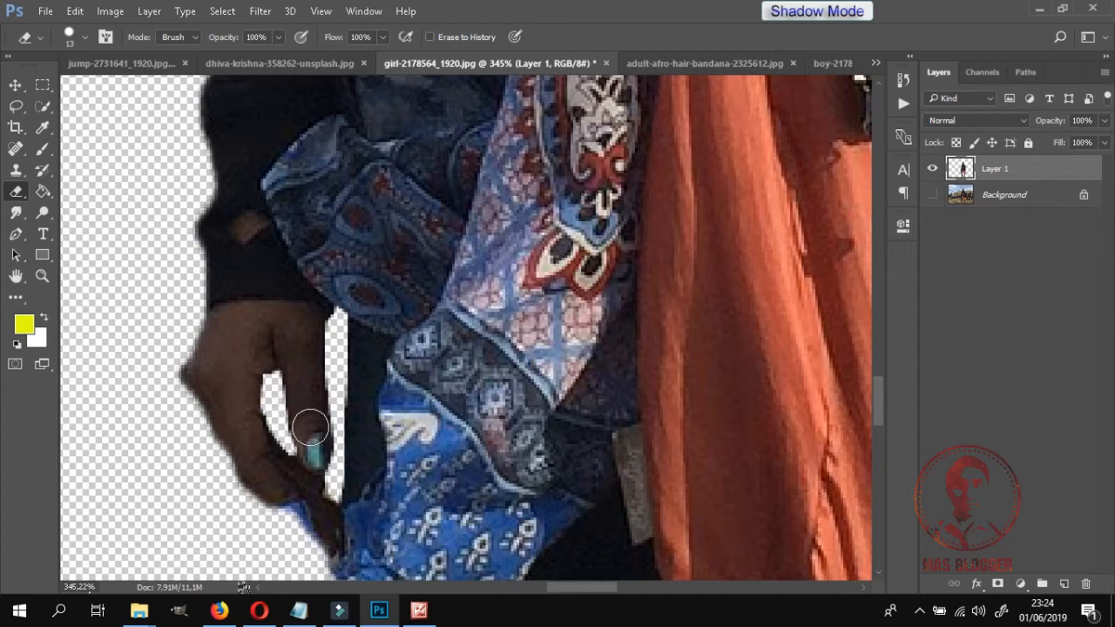
Trace the jacket-side edge of the bright sliver between the jacket body and sleeve with the Pen tool, from its lower end upward.
scroll(228, 432, "down", 2)
scroll(224, 430, "down", 2)
scroll(522, 217, "up", 5)
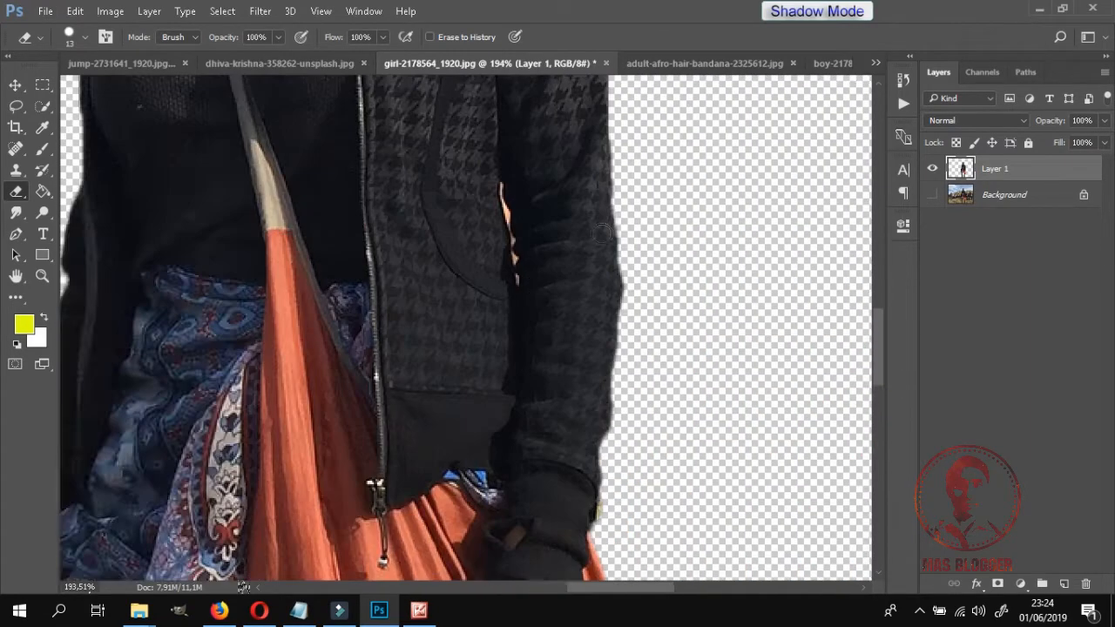
scroll(522, 261, "up", 1)
scroll(526, 302, "down", 3)
scroll(525, 302, "up", 2)
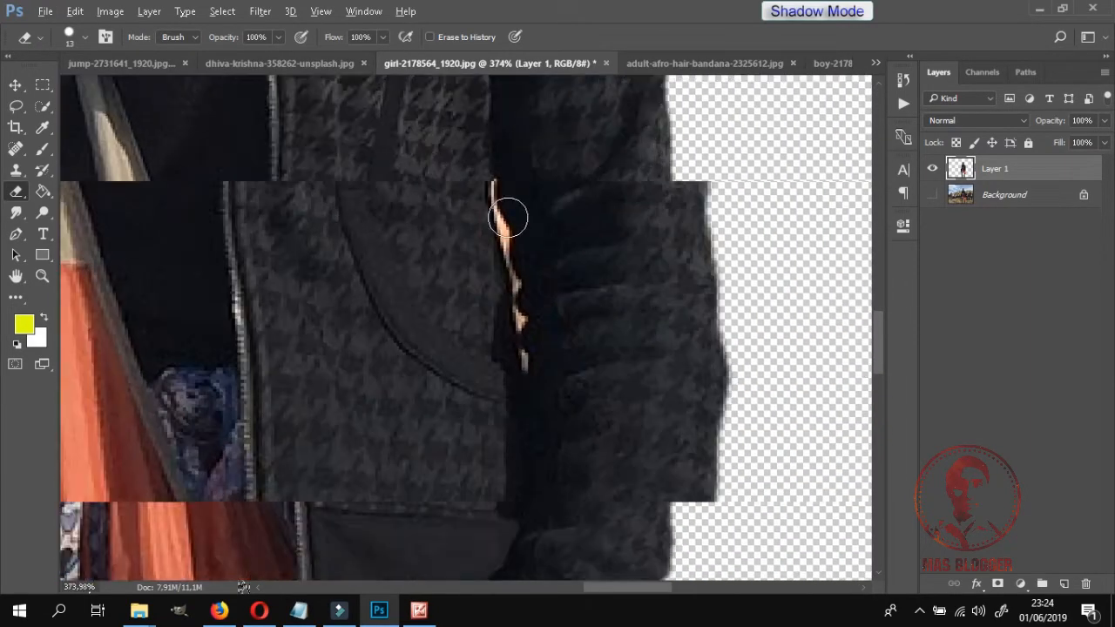
key("p")
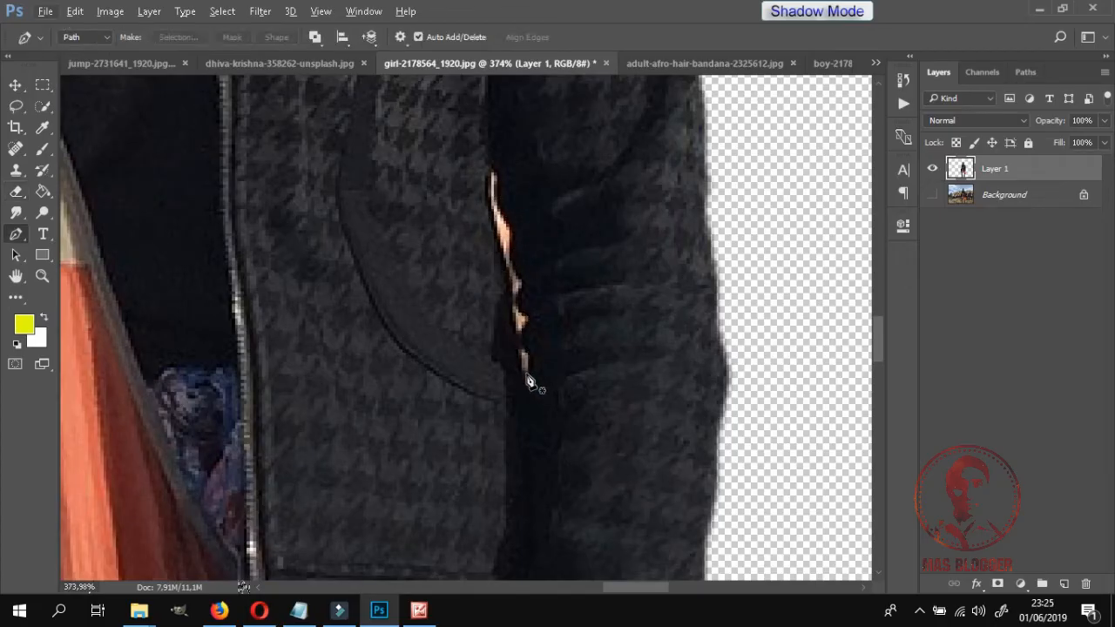
left_click(524, 370)
left_click(514, 316)
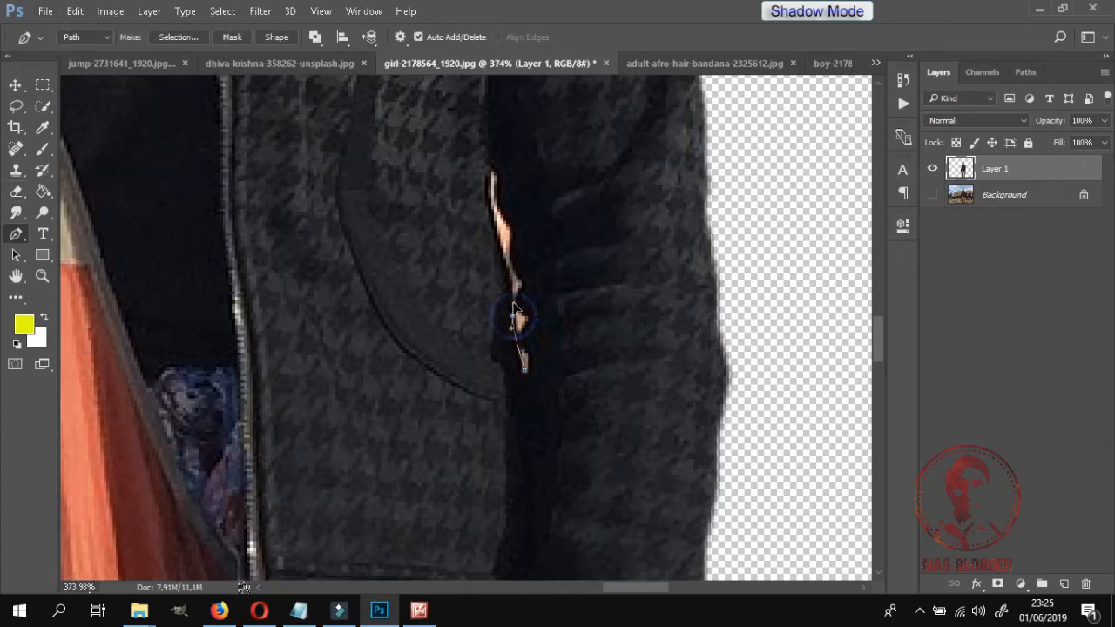
left_click(514, 284)
left_click(502, 243)
left_click(494, 212)
left_click(492, 182)
left_click(491, 174)
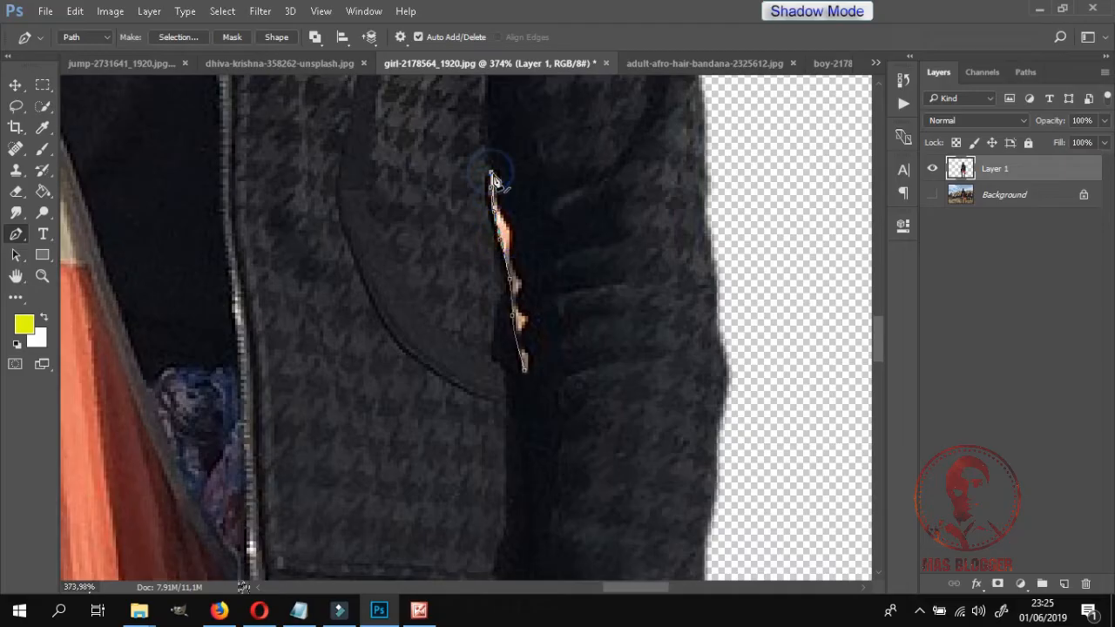
Continue the path over the sliver's upper tip and down the sleeve side to its widest part.
left_click(493, 178)
left_click(498, 197)
left_click(507, 220)
scroll(524, 183, "up", 5)
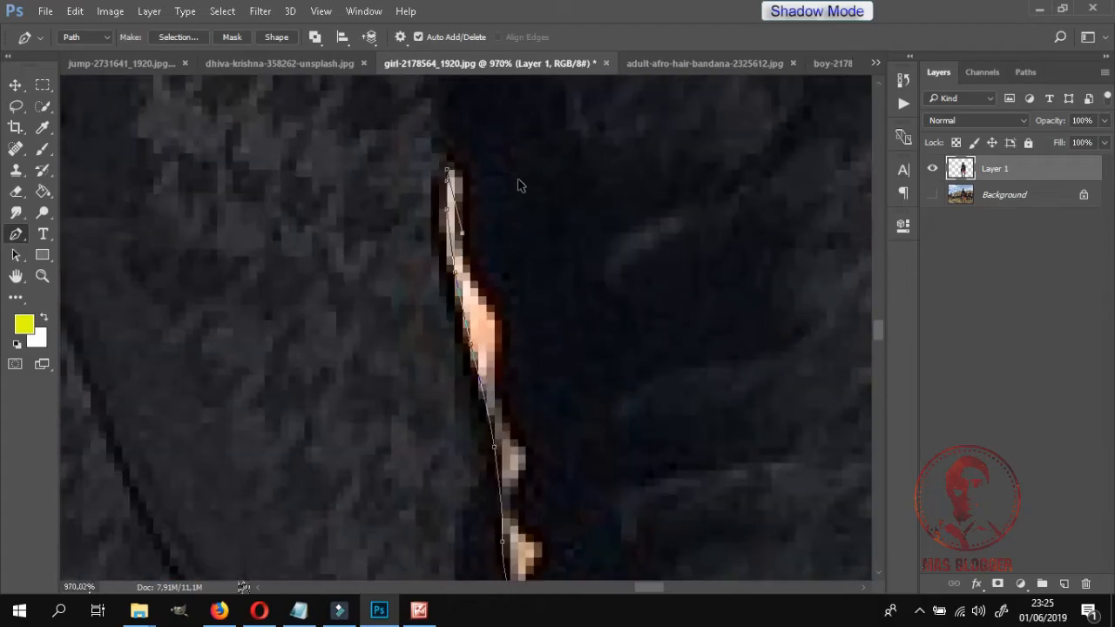
left_click(462, 202)
left_click(470, 249)
left_click(479, 290)
left_click(502, 319)
scroll(507, 339, "down", 3)
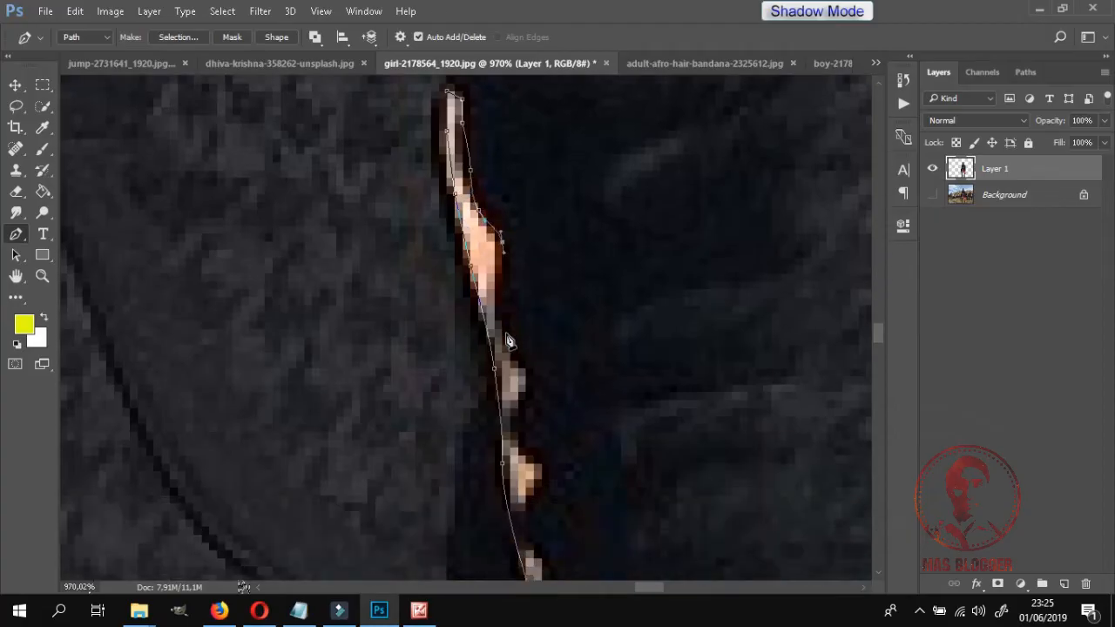
Follow the sliver's remaining sleeve-side bumps down to its lower end and close the path.
left_click(508, 335)
left_click(529, 379)
left_click(526, 391)
left_click(525, 415)
left_click(518, 440)
left_click(542, 464)
left_click(541, 481)
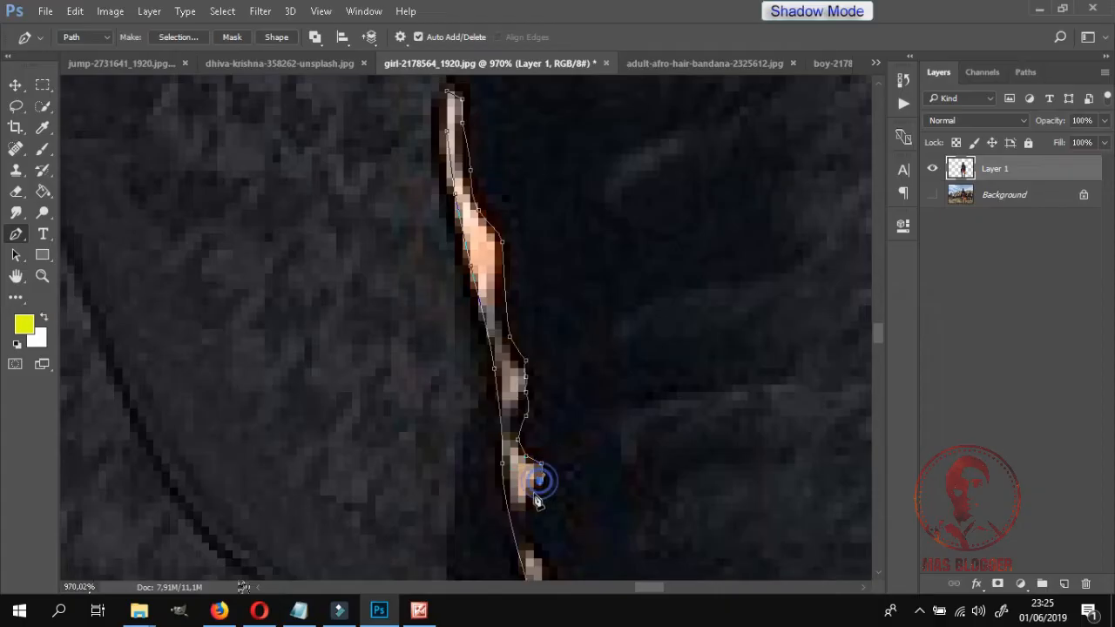
left_click(526, 503)
scroll(533, 500, "down", 5)
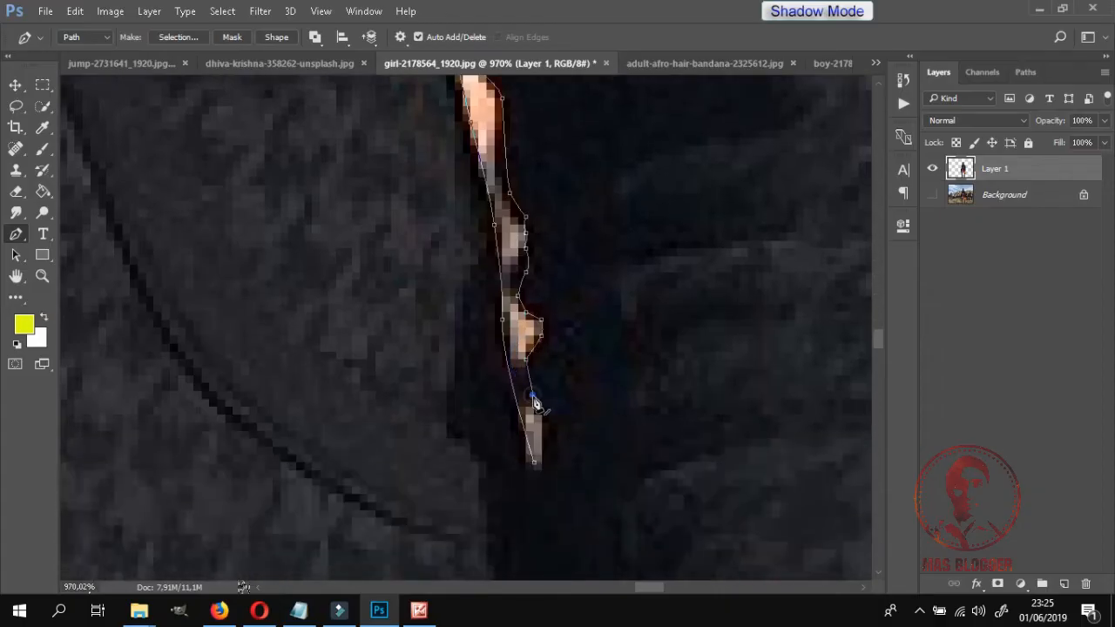
left_click(540, 415)
left_click(542, 463)
left_click(534, 462)
Convert the closed sliver path into a new anti-aliased selection with a feather radius of 0 pixels.
scroll(536, 459, "down", 7)
right_click(508, 268)
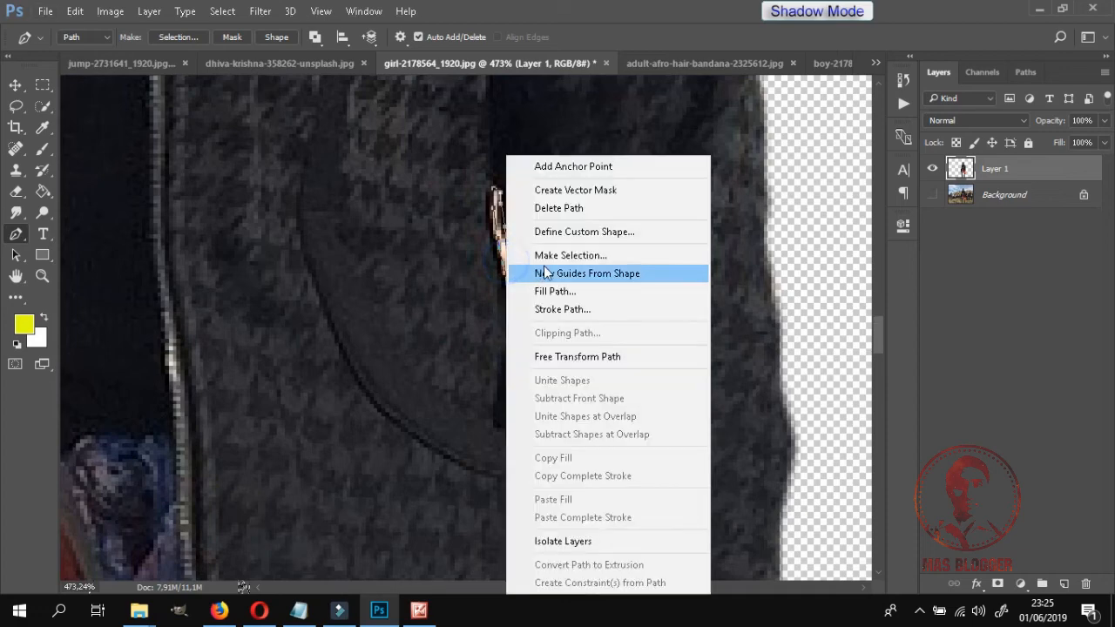
left_click(570, 252)
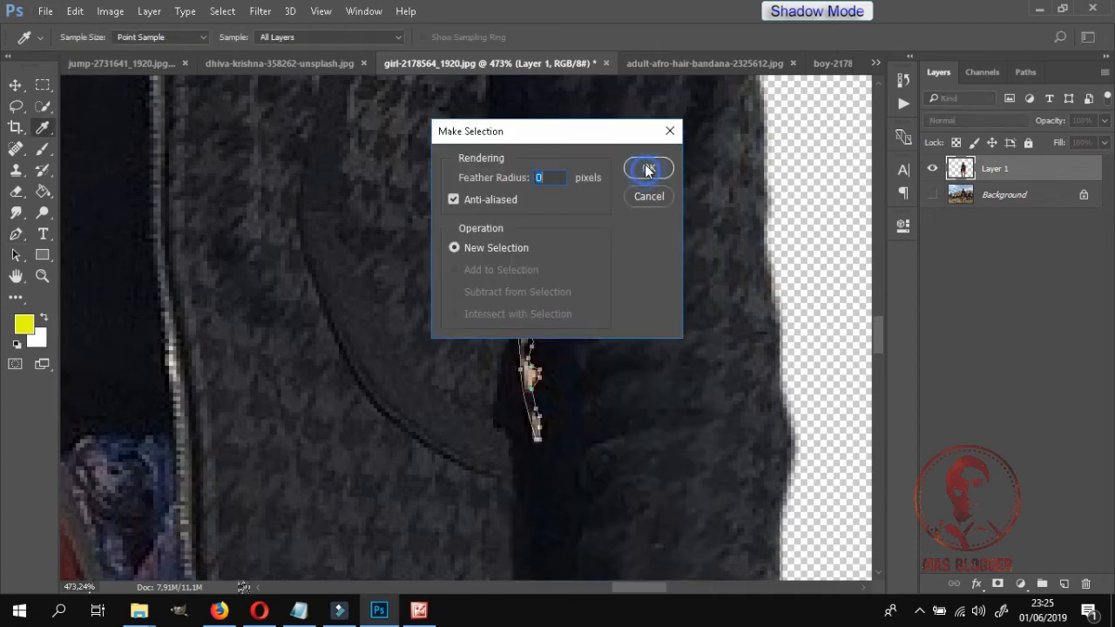
left_click(648, 169)
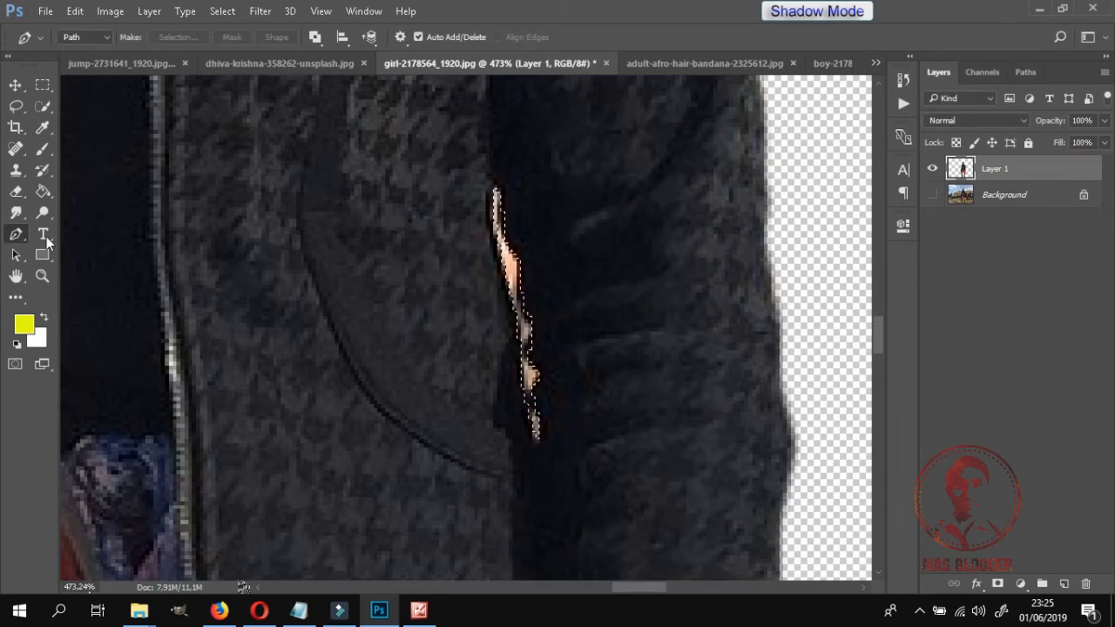
Erase the bright background sliver between the jacket body and sleeve with the Eraser tool.
left_click(17, 193)
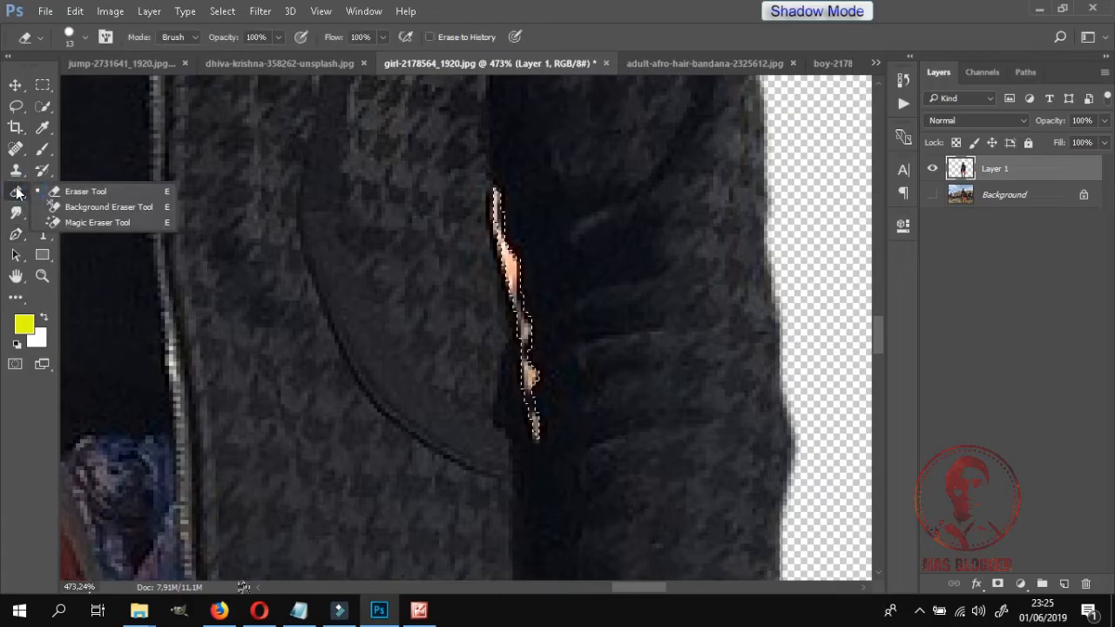
left_click(78, 190)
left_click_drag(523, 298, 514, 288)
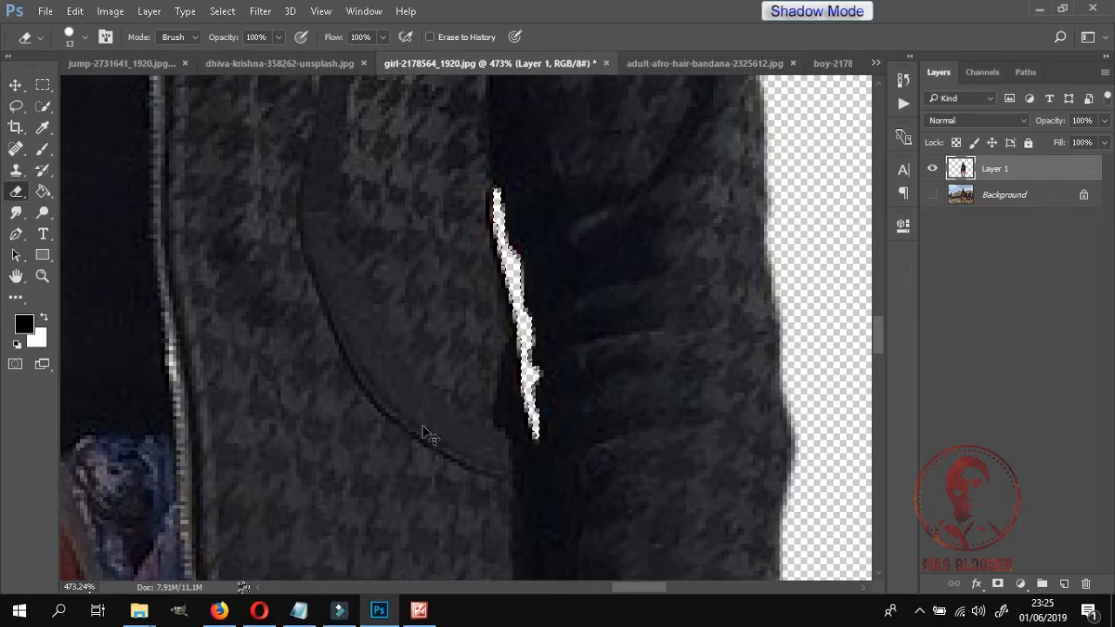
Inspect the cutout of the woman from head to boots for leftover background.
scroll(516, 436, "down", 8)
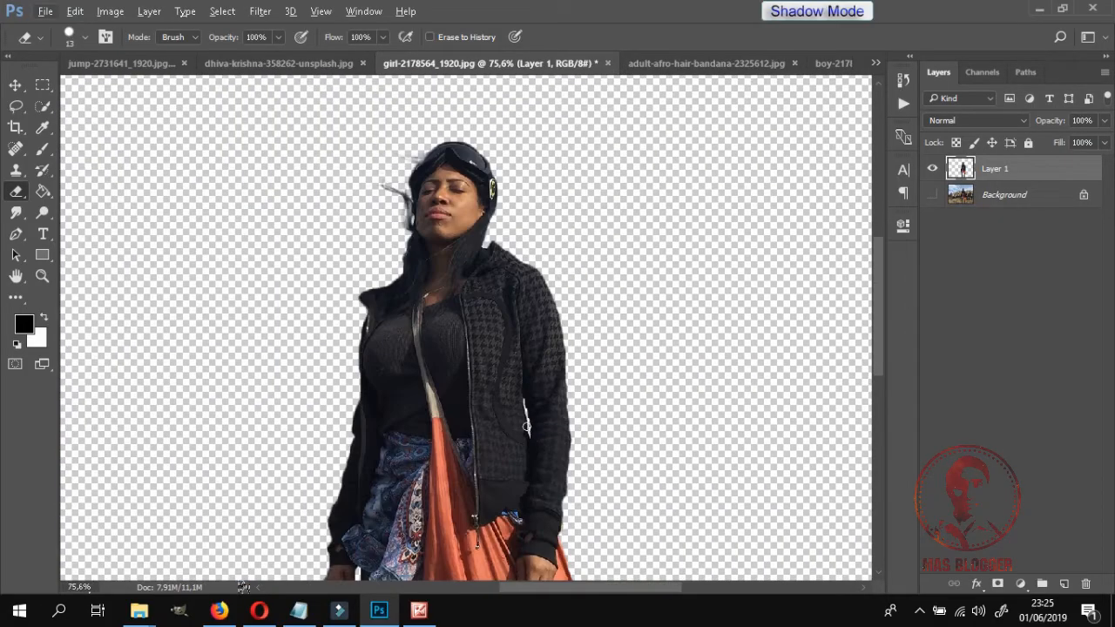
scroll(494, 436, "up", 2)
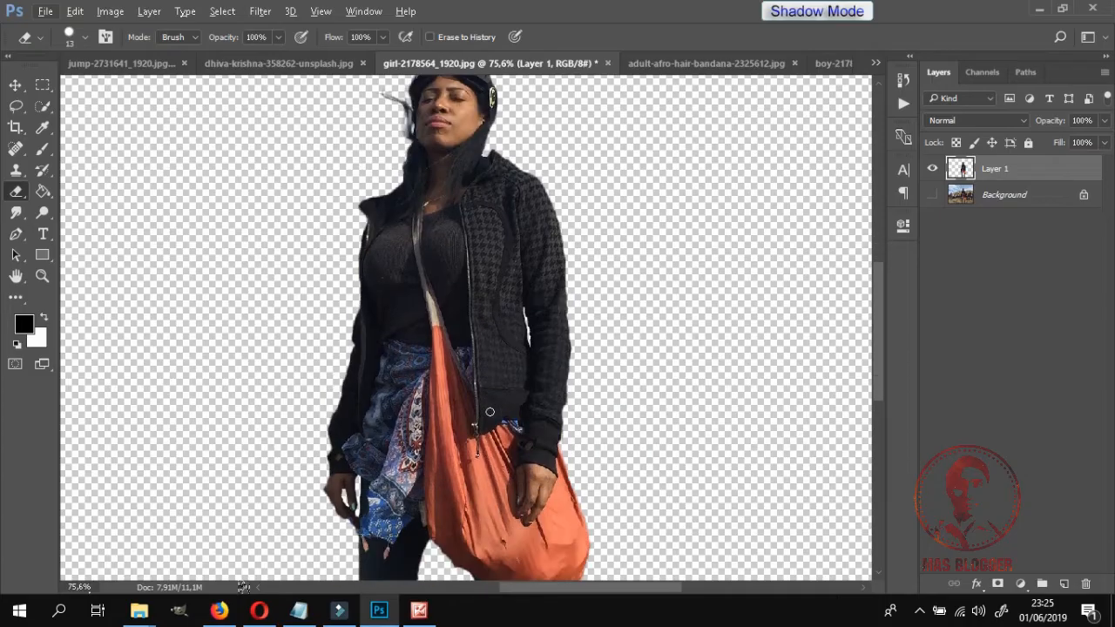
scroll(492, 427, "down", 6)
scroll(490, 418, "down", 5)
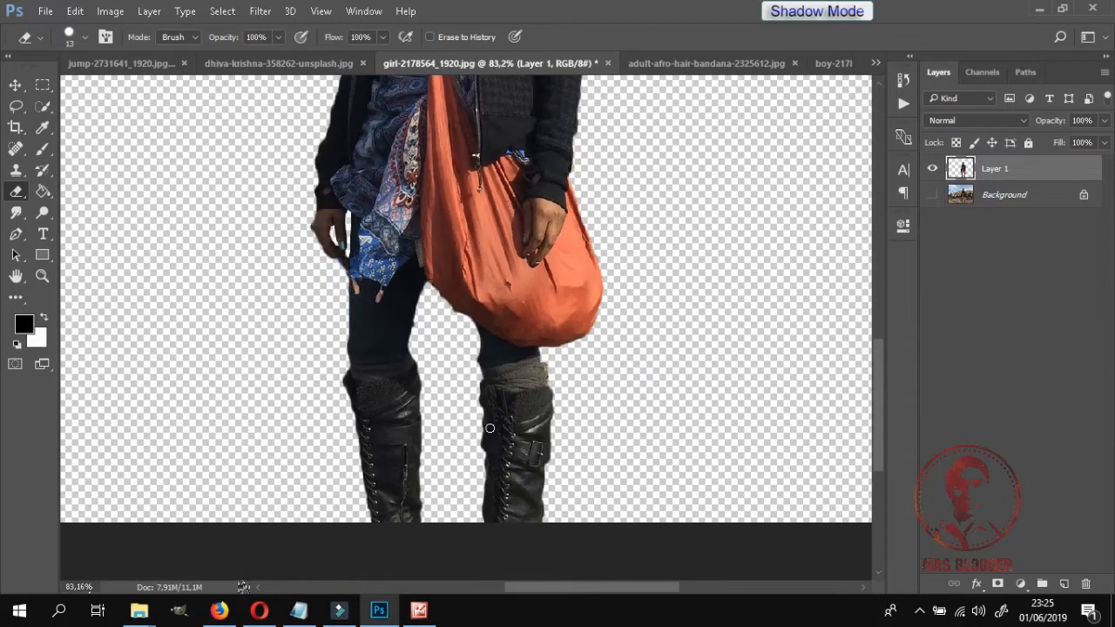
scroll(547, 274, "up", 3)
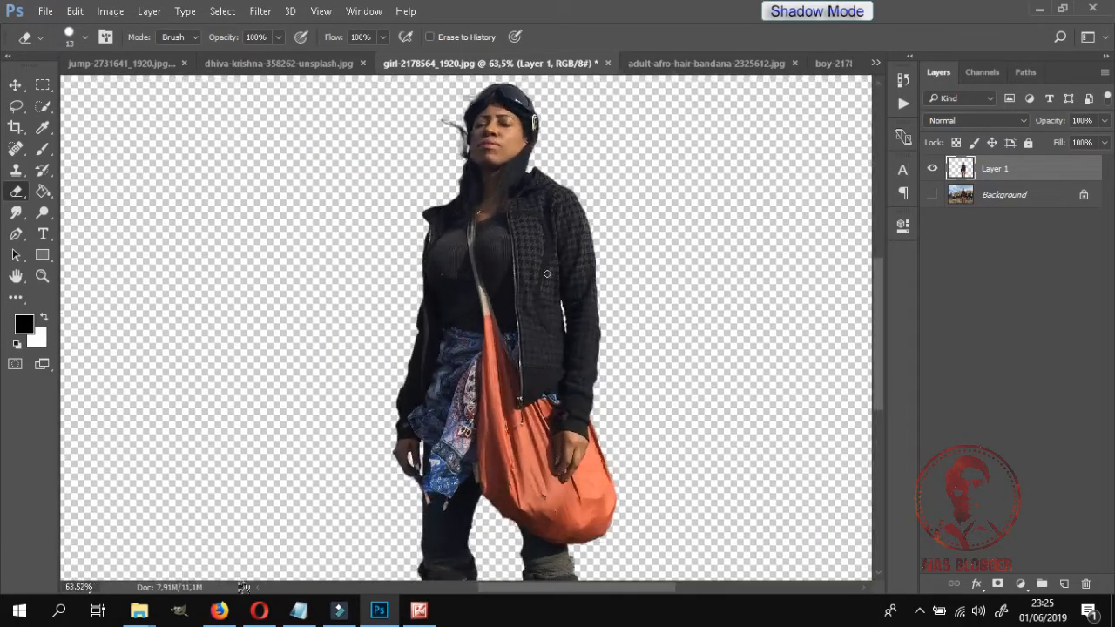
scroll(345, 227, "down", 1)
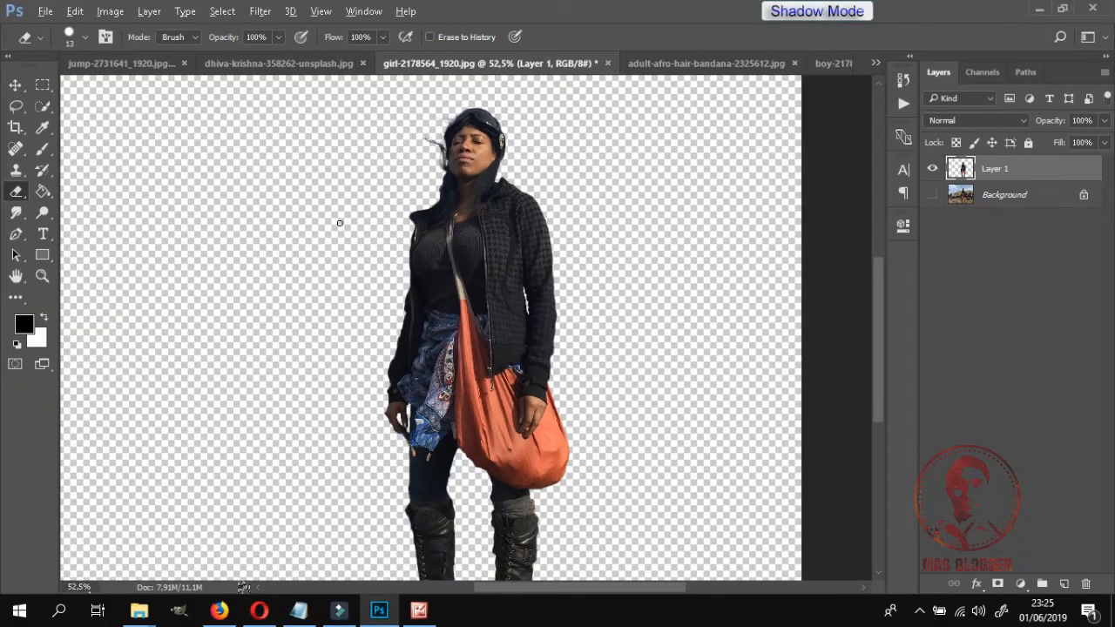
Switch to adult-afro-hair-bandana-2325612.jpg and select the woman's dark trousers with the Quick Selection tool.
left_click(48, 105)
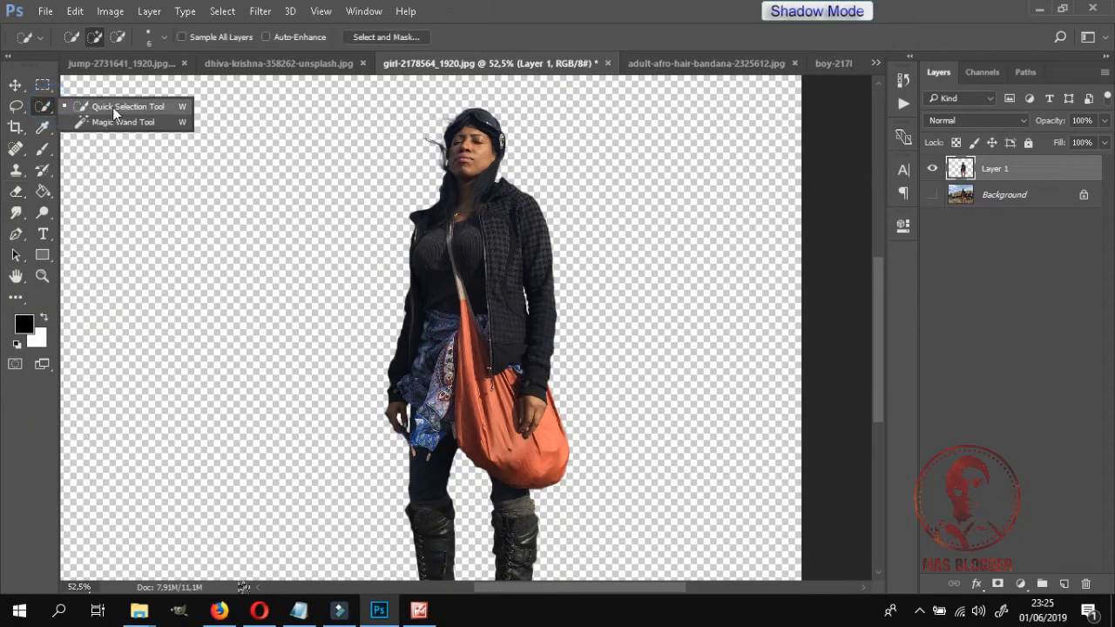
left_click(583, 6)
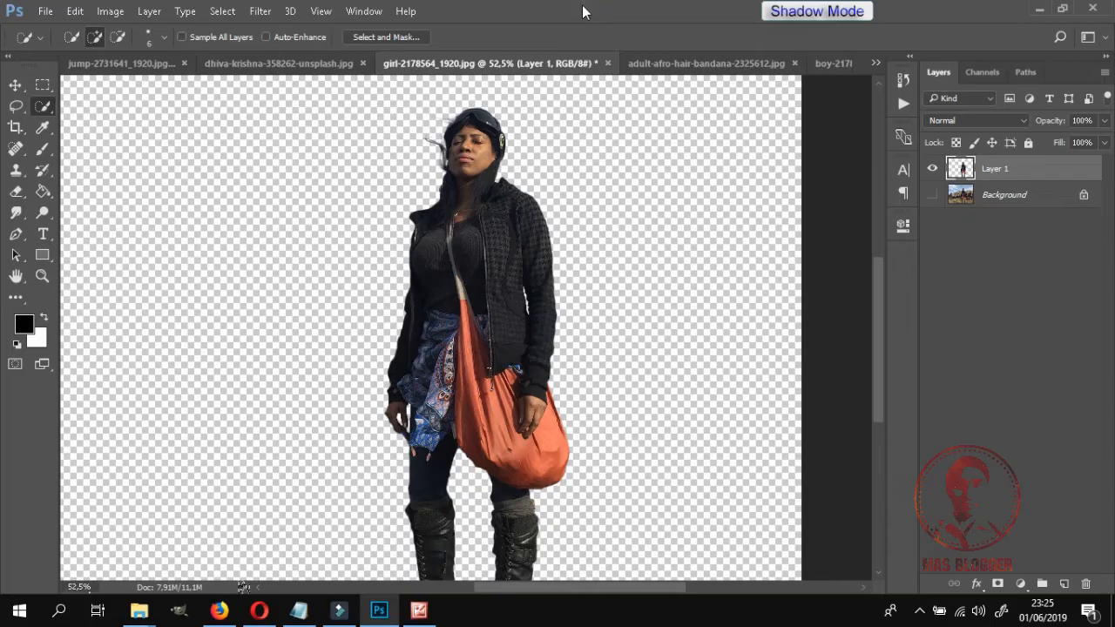
left_click(676, 69)
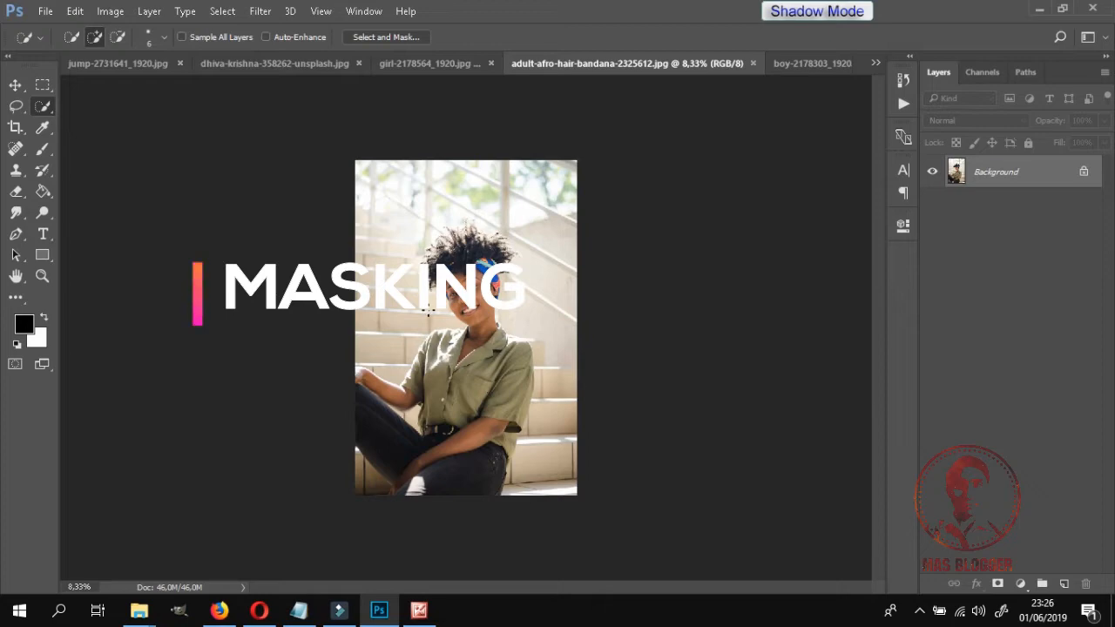
scroll(508, 428, "up", 6)
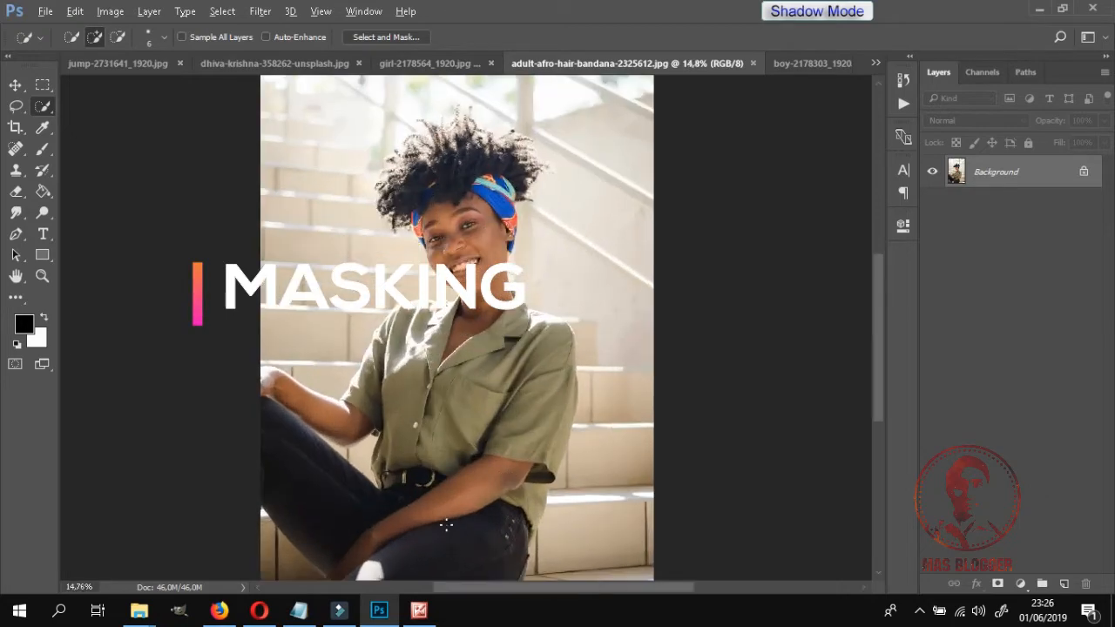
scroll(401, 495, "down", 3)
scroll(339, 526, "up", 6)
scroll(296, 516, "down", 4)
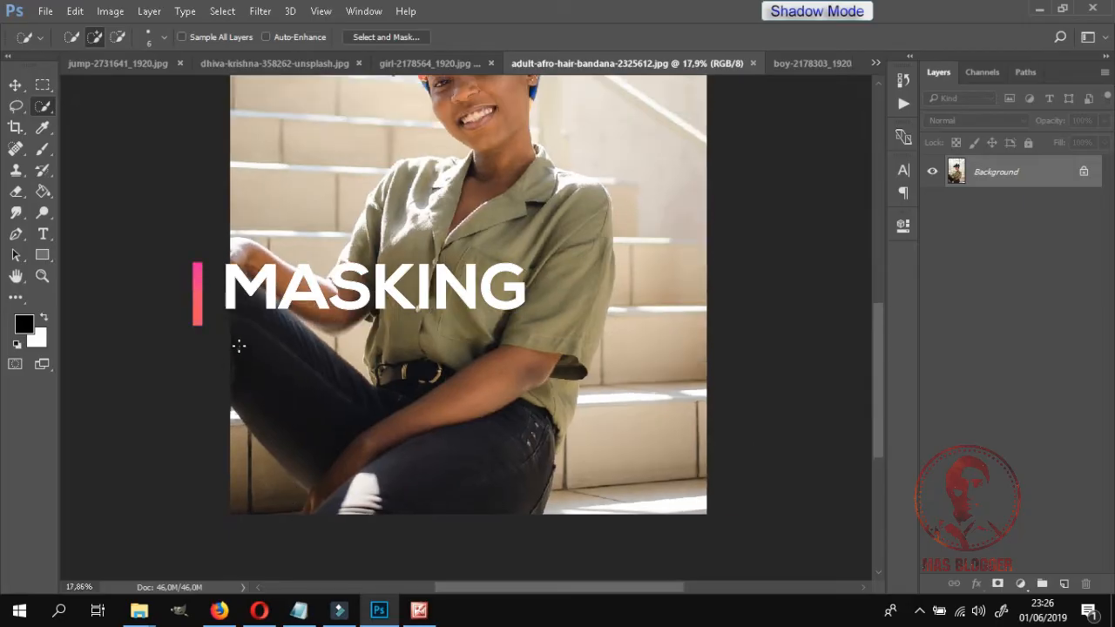
mouse_move(238, 346)
left_mouse_down()
mouse_move(270, 359)
mouse_move(341, 468)
left_mouse_up()
left_click_drag(443, 498, 518, 445)
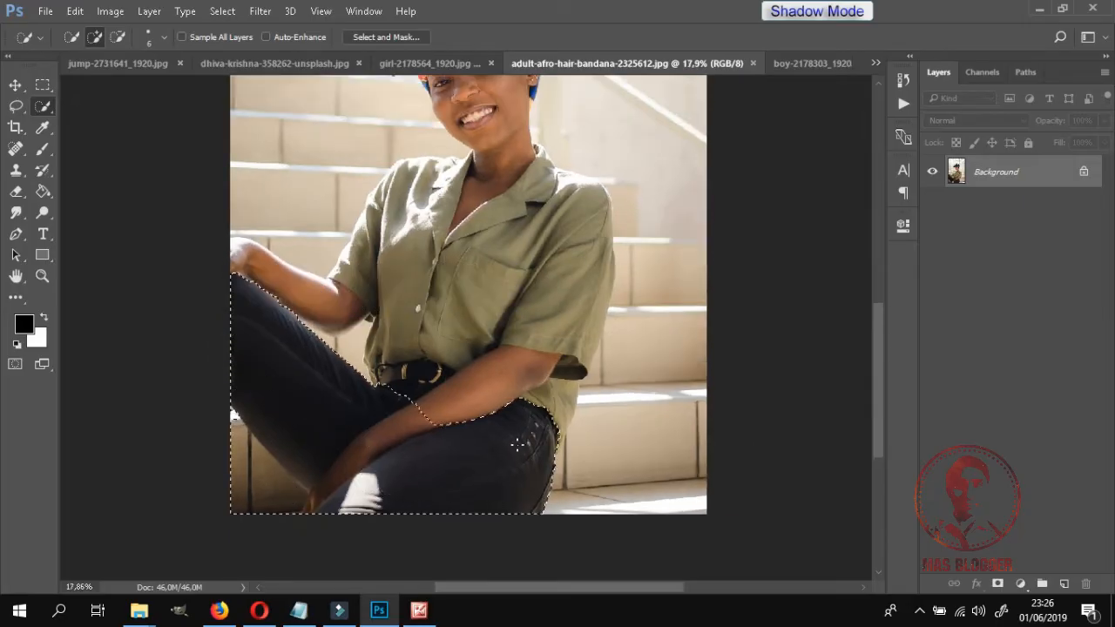
Extend the selection over the green shirt, both sleeves, the neck and the raised forearm.
mouse_move(569, 340)
left_mouse_down()
mouse_move(571, 261)
mouse_move(596, 211)
left_mouse_up()
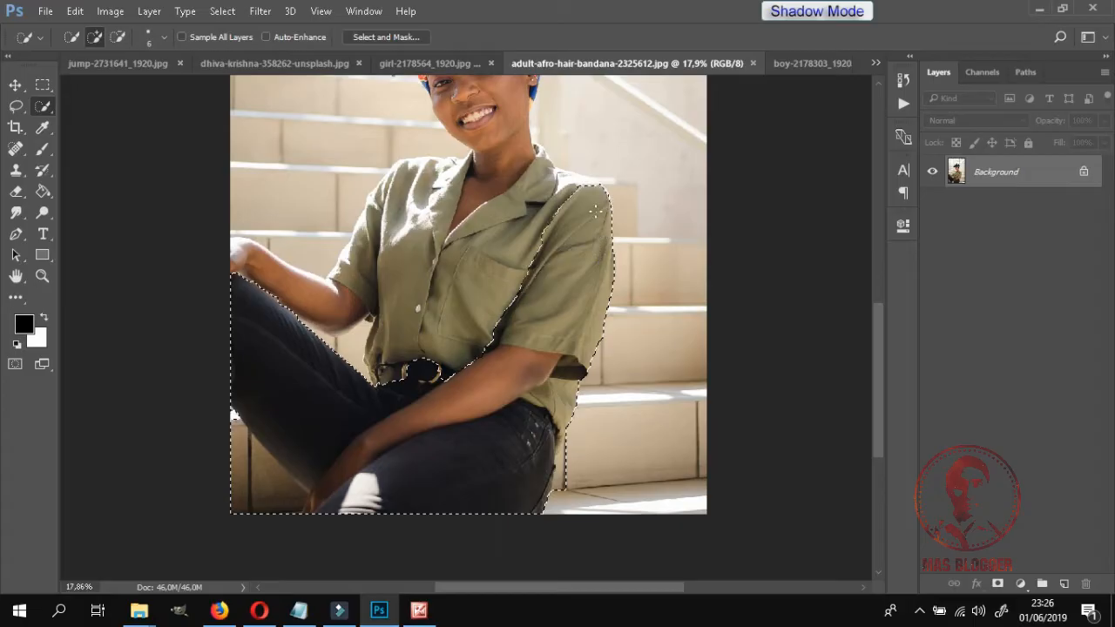
left_click_drag(538, 164, 407, 177)
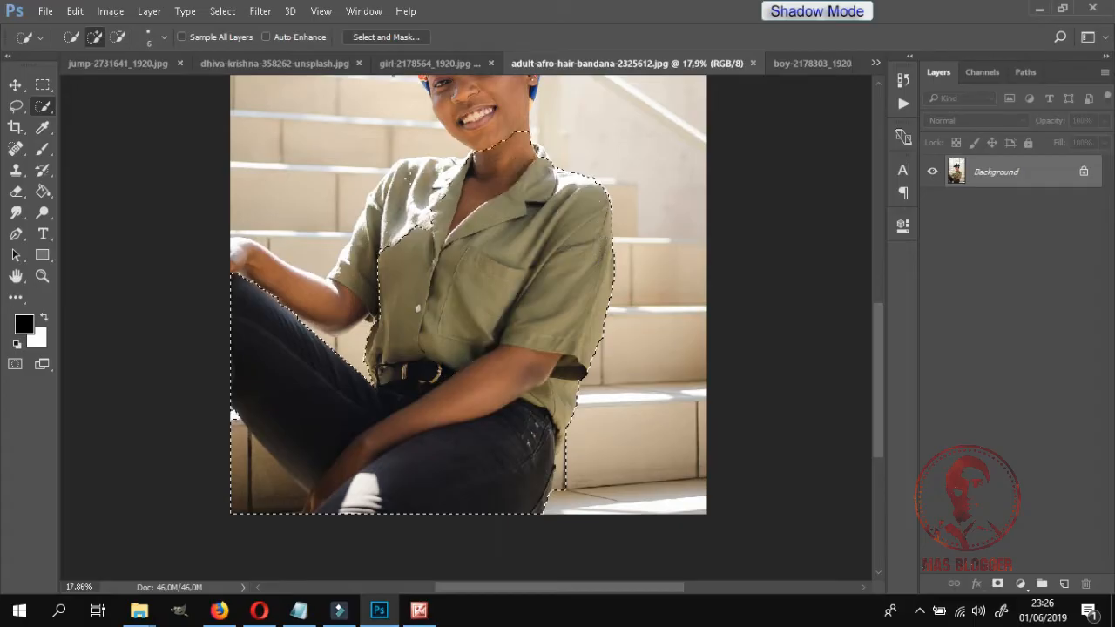
left_click_drag(345, 274, 335, 285)
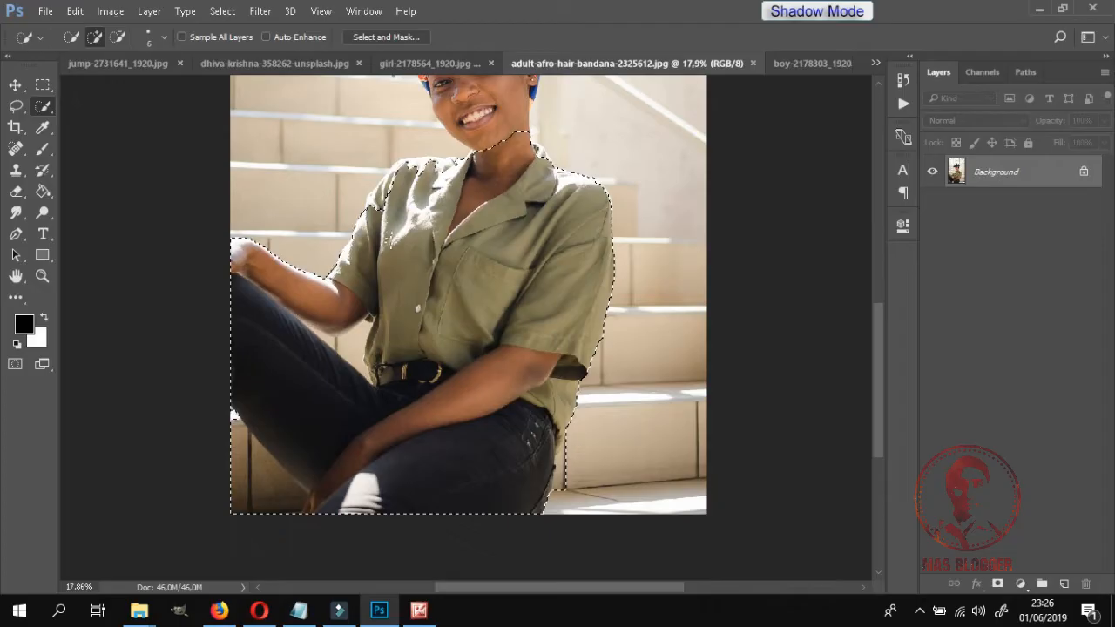
left_click(378, 199)
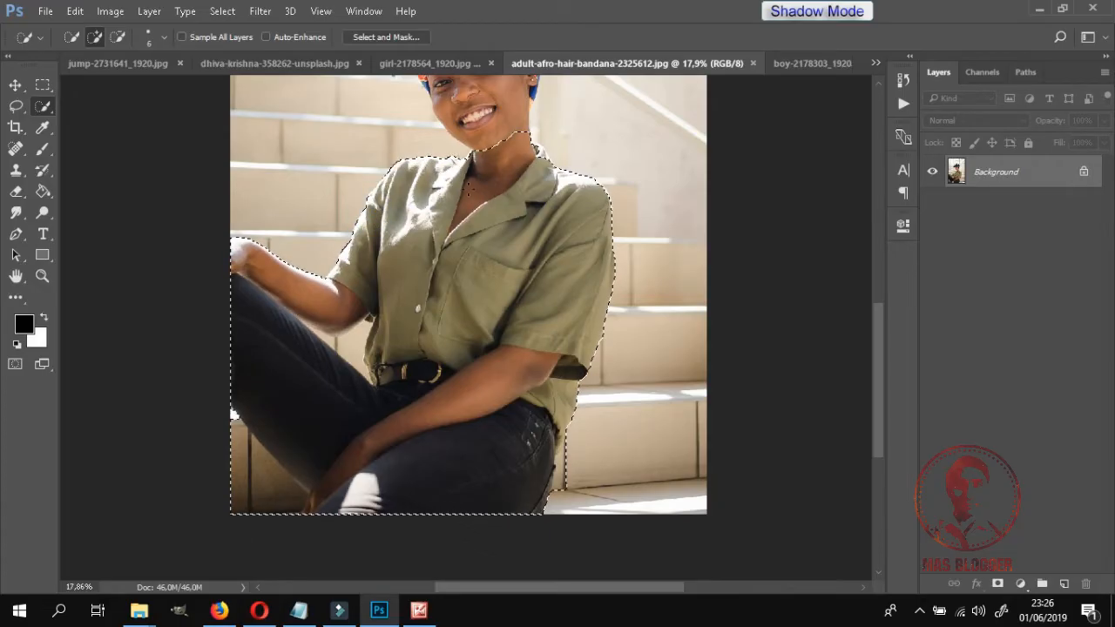
Subtract the step background beneath the raised leg from the selection and add the lower hand back.
key("x")
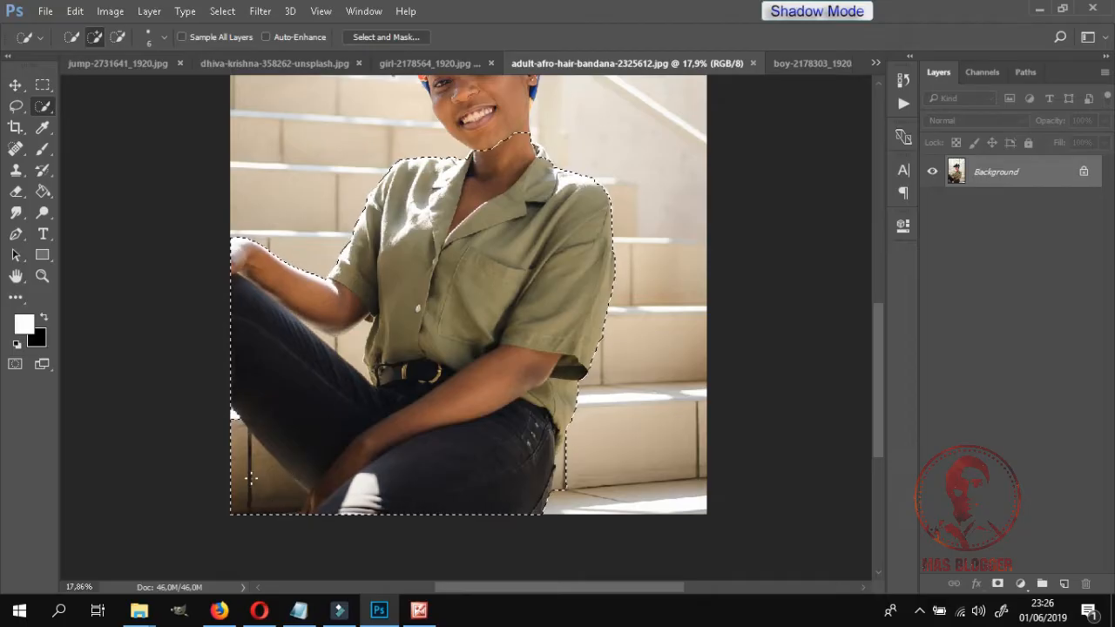
key("x")
key("x")
scroll(258, 502, "up", 2)
scroll(258, 502, "up", 1)
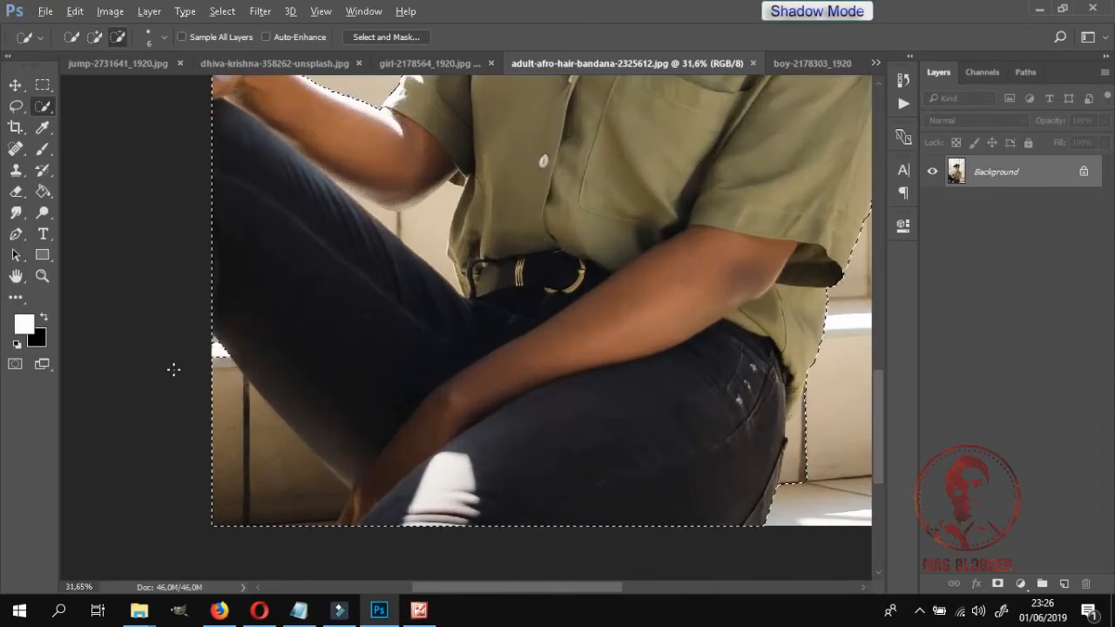
left_click_drag(181, 371, 284, 460)
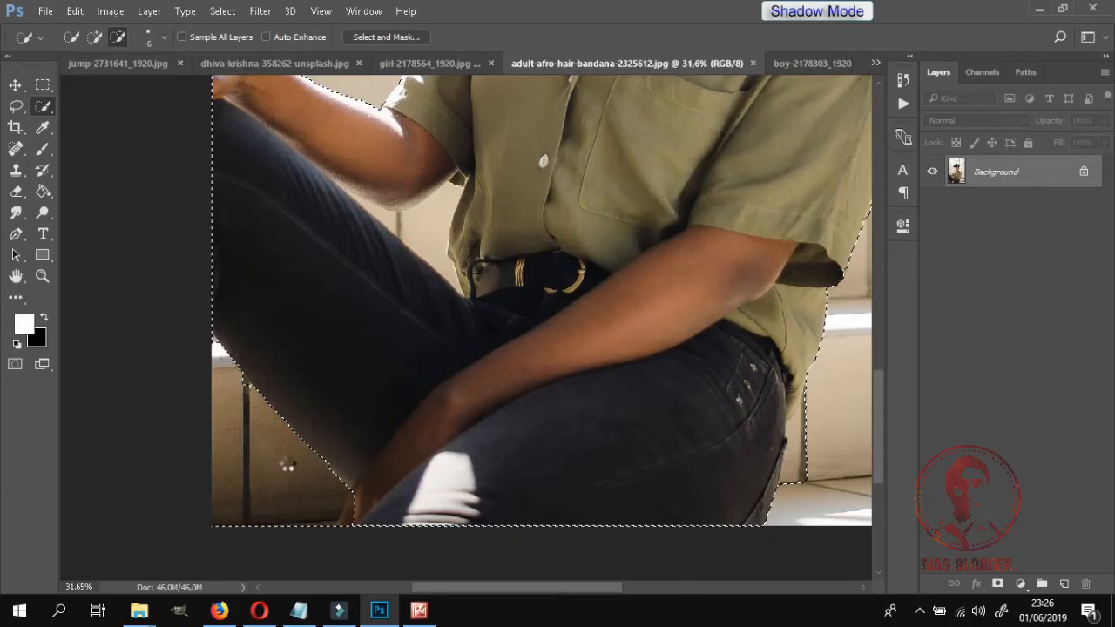
left_click(358, 489)
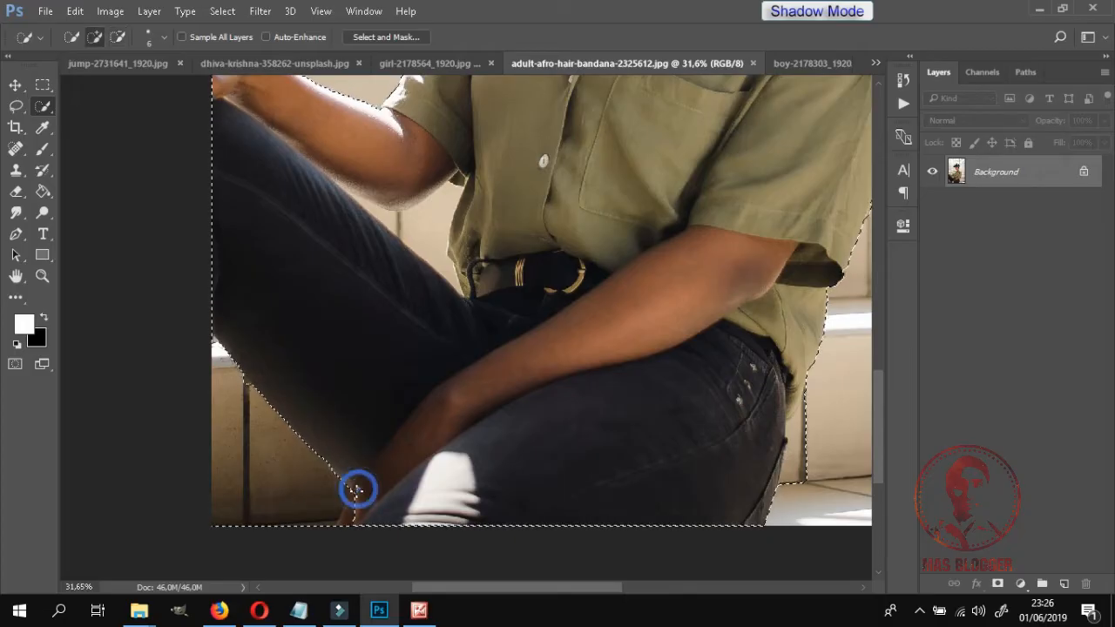
left_click(356, 482)
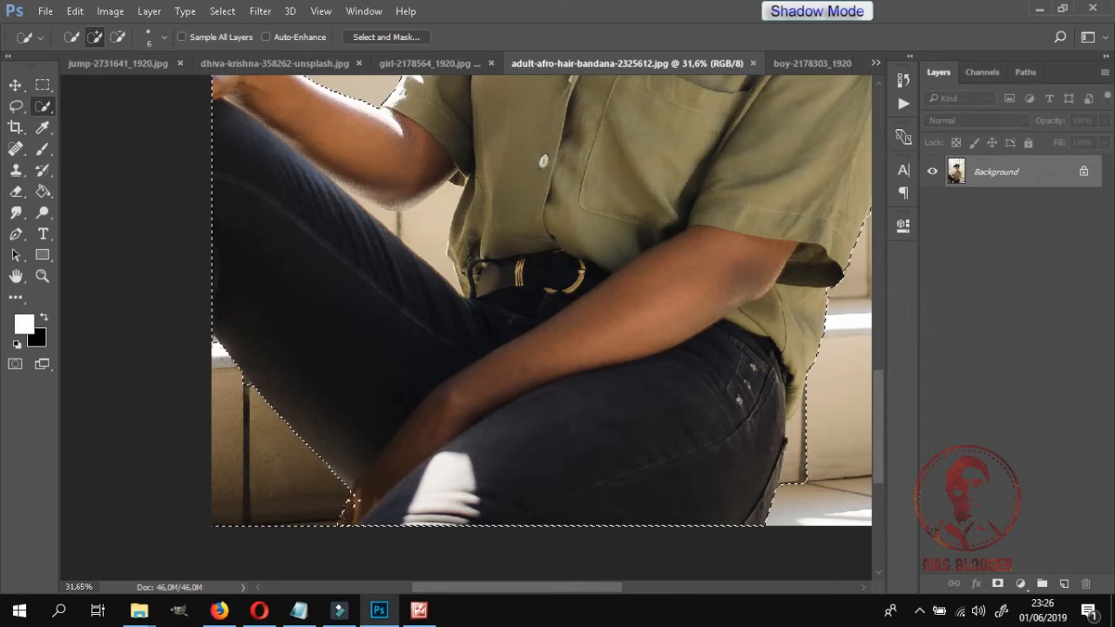
Trim the selection along the raised leg's underside and subtract the background gap between elbow, thigh and shirt.
left_click(285, 535, "alt")
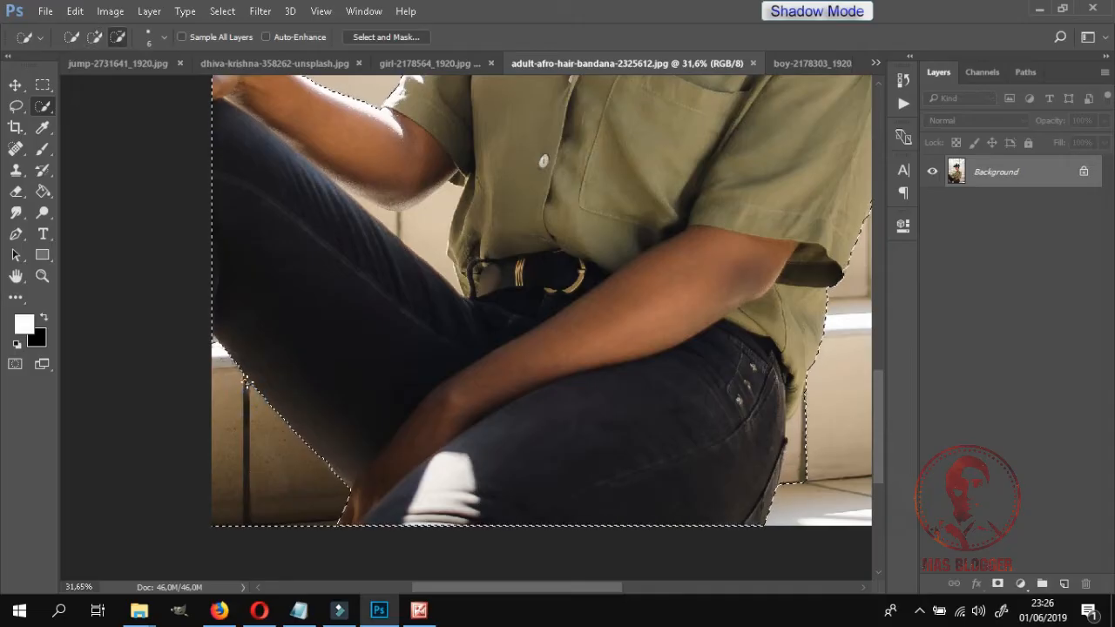
left_click(215, 345, "alt")
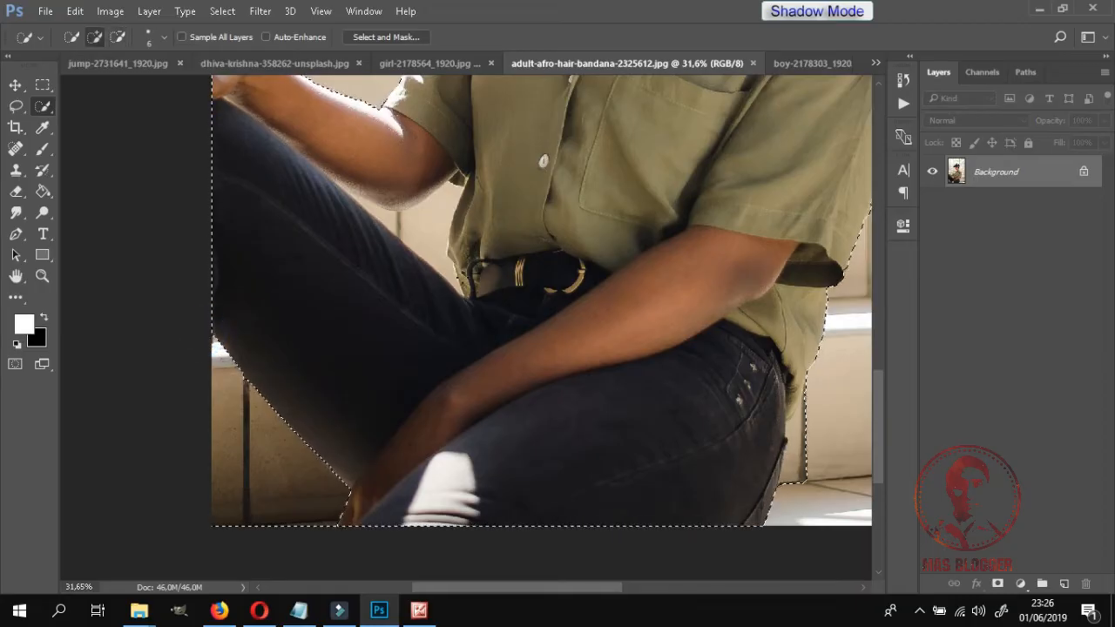
scroll(436, 366, "up", 3)
left_click(430, 373)
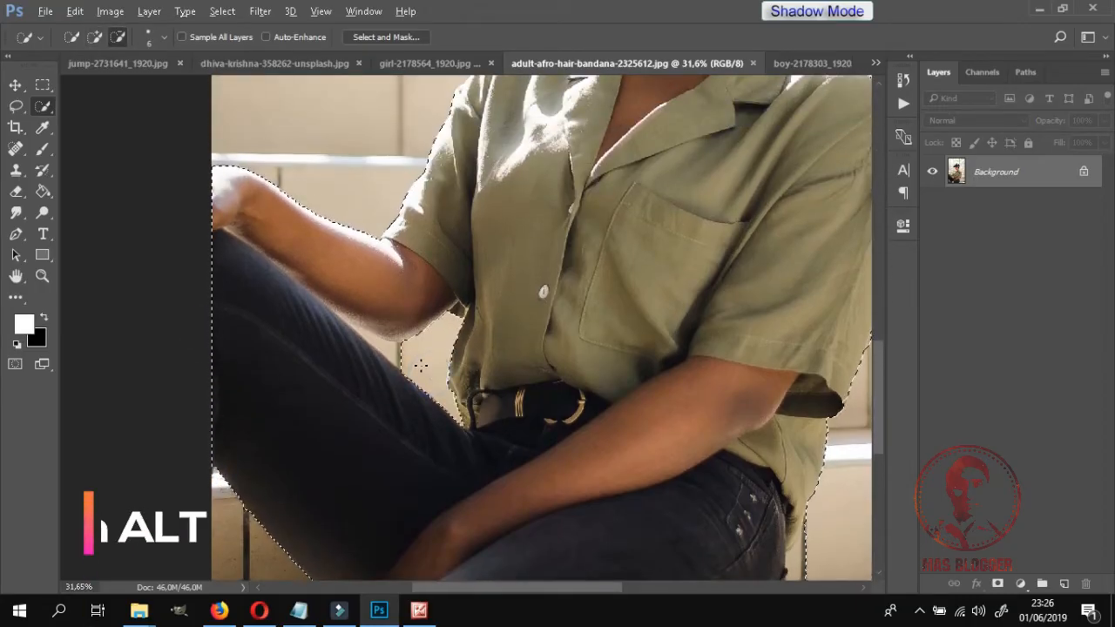
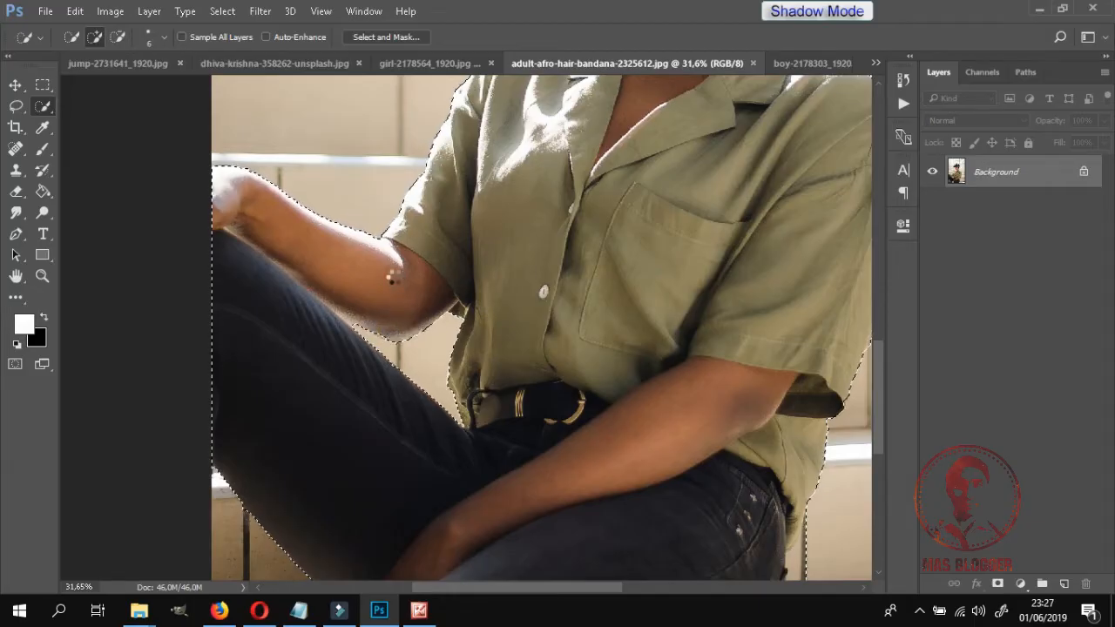
Subtract the background strip behind the hip from the selection and restore the shirt's lower hem.
scroll(392, 277, "down", 2)
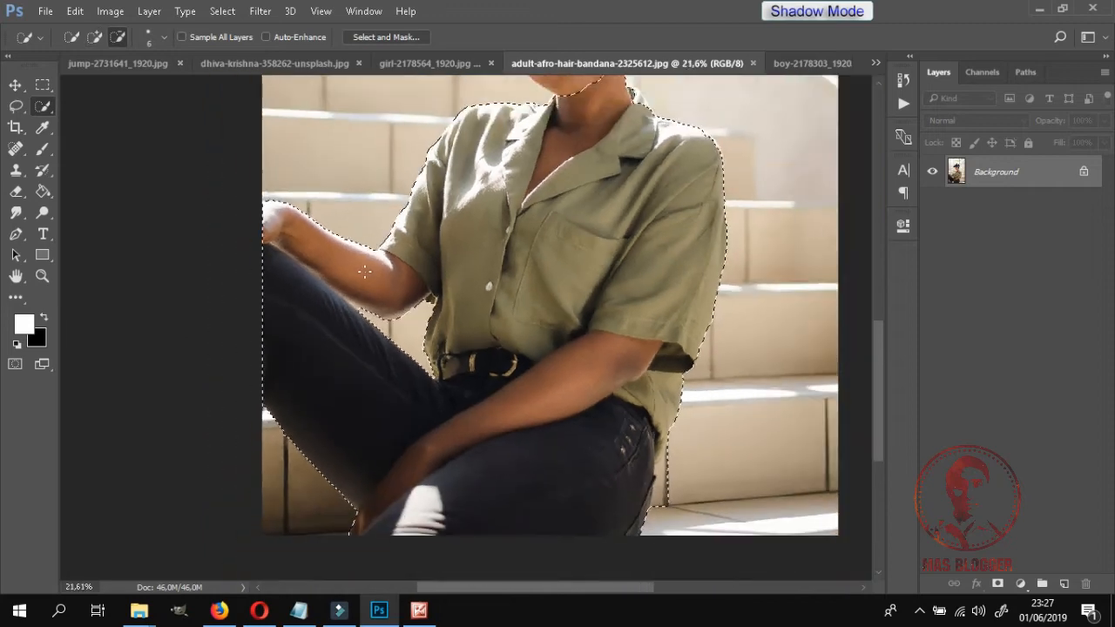
scroll(649, 492, "up", 2)
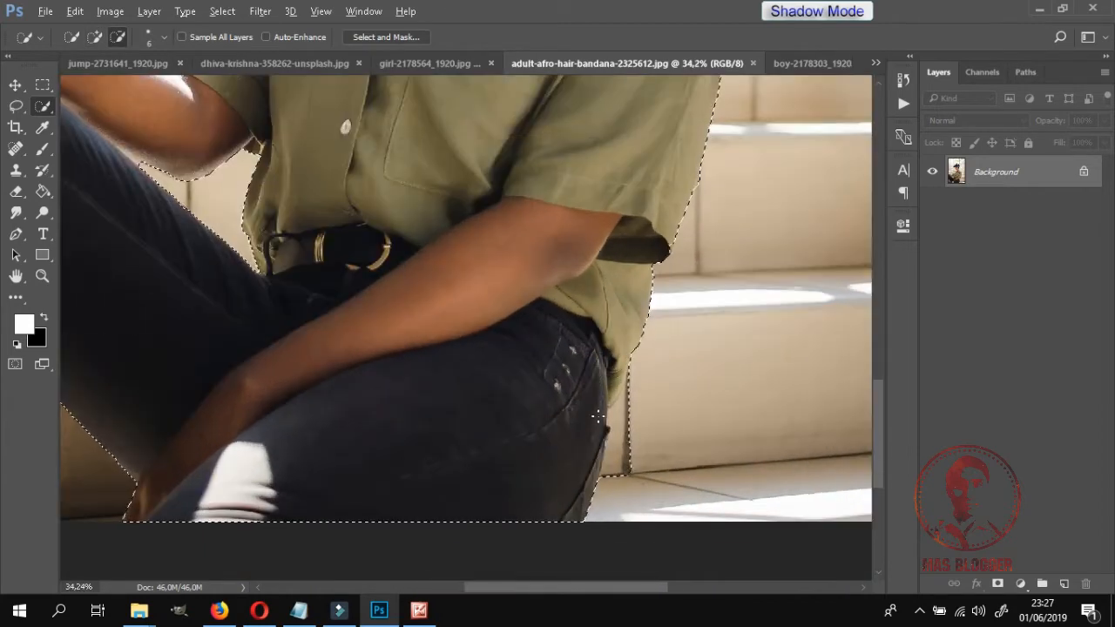
left_click(614, 485)
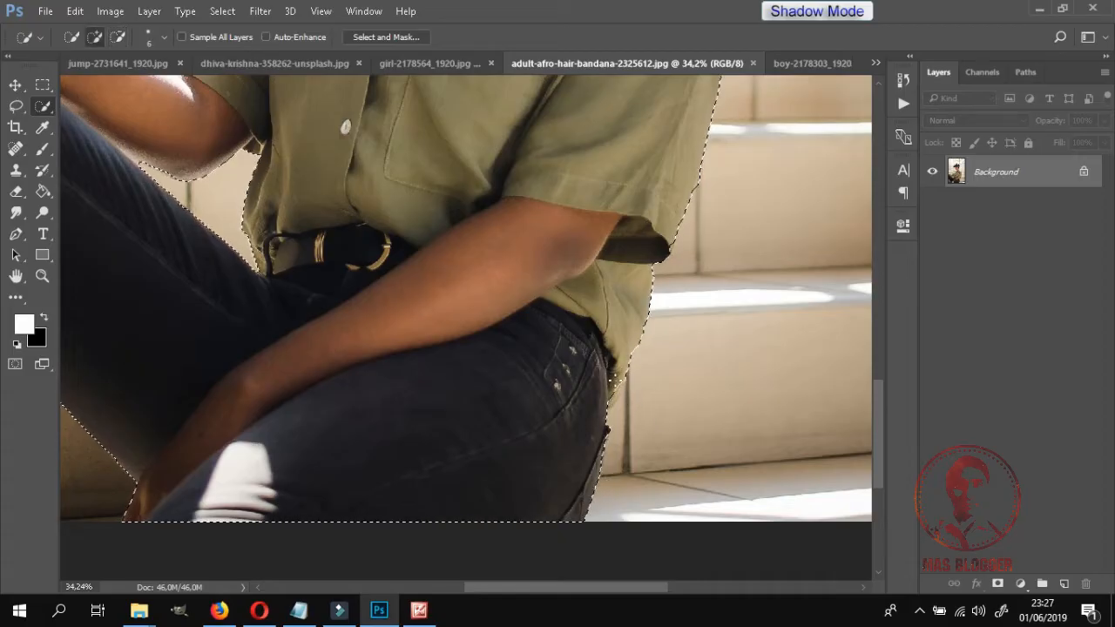
left_click(616, 380)
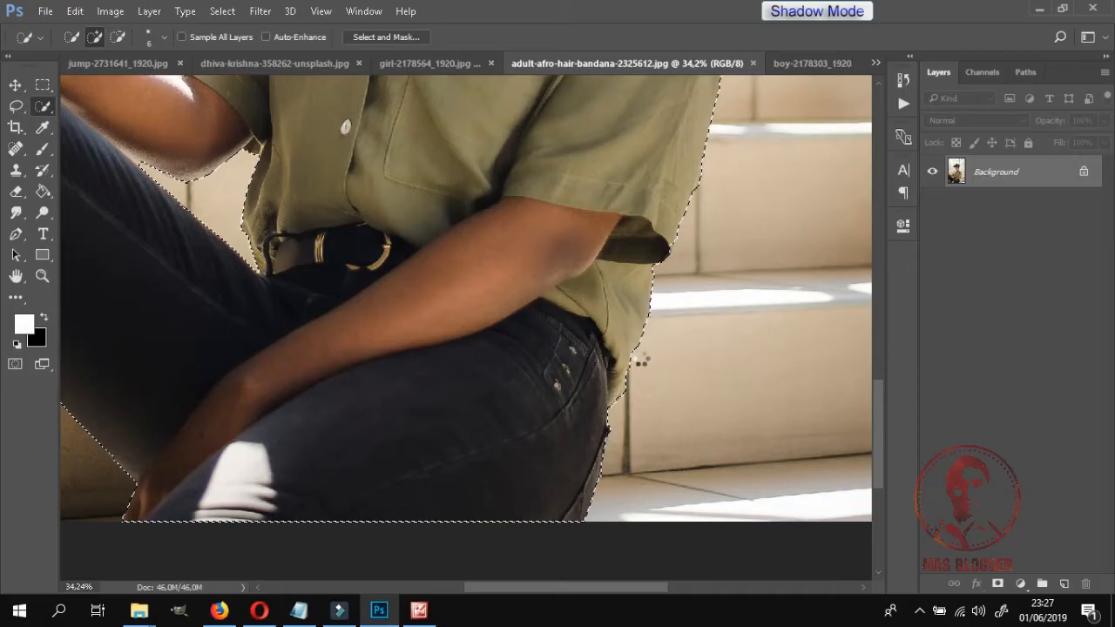
left_click(628, 391, "alt")
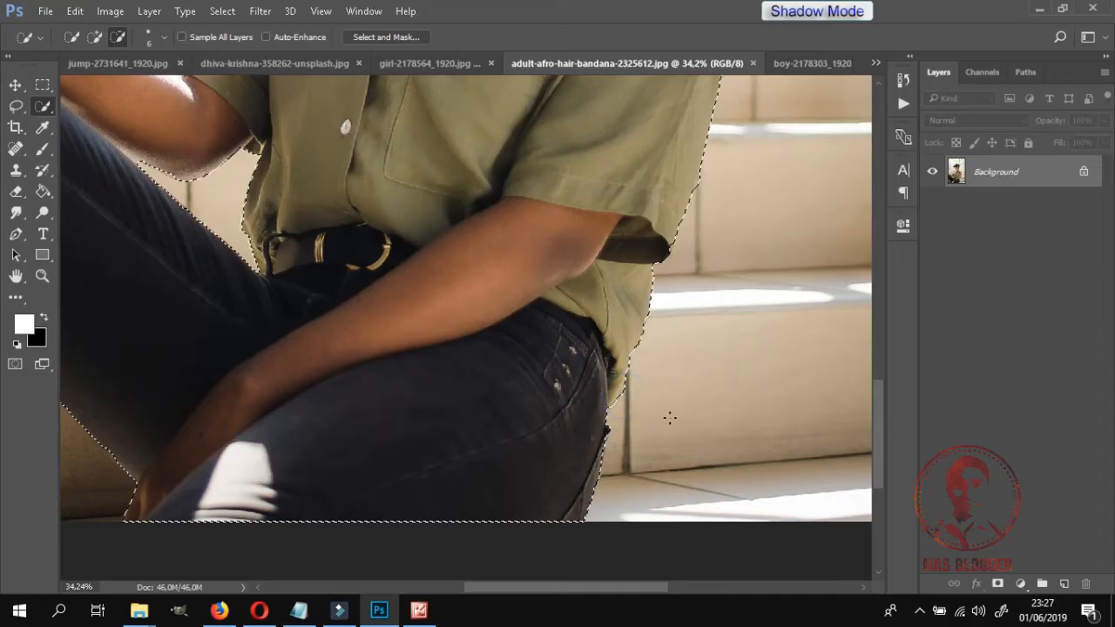
scroll(729, 366, "up", 2)
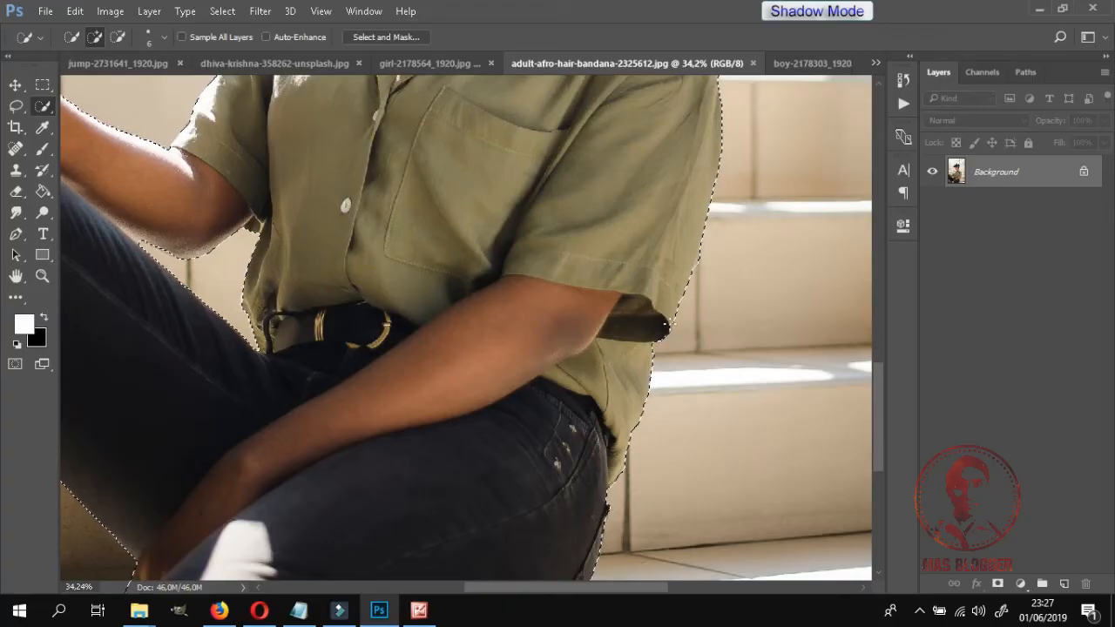
Extend the selection over the woman's face, afro hair, ear and the whole patterned bandana.
scroll(735, 266, "up", 2)
scroll(735, 266, "up", 8)
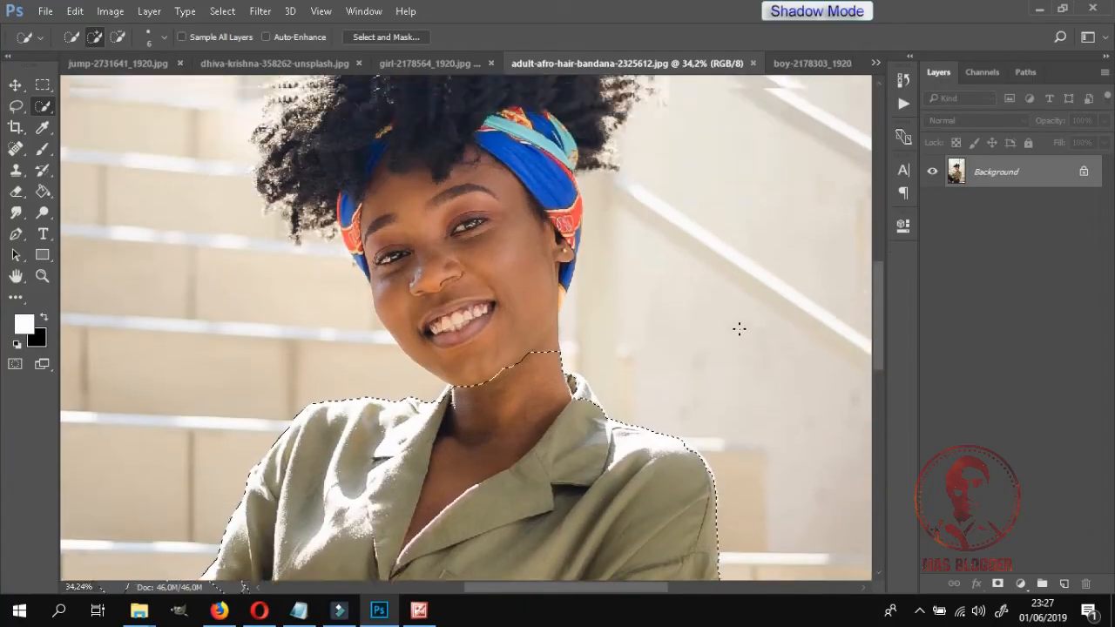
left_click_drag(508, 395, 449, 348)
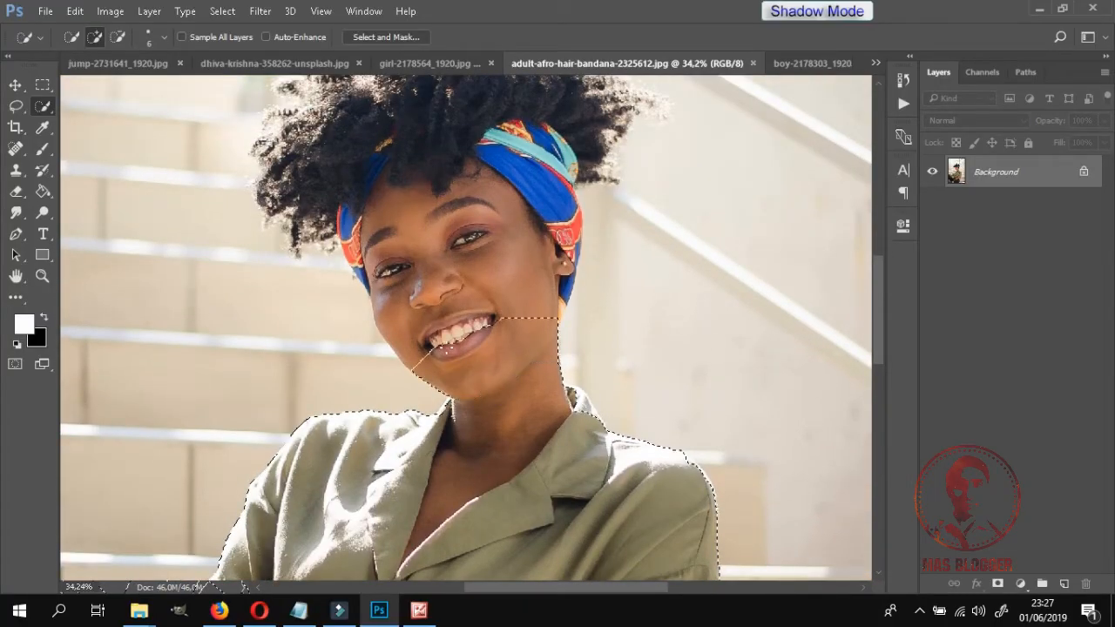
left_click_drag(373, 259, 368, 250)
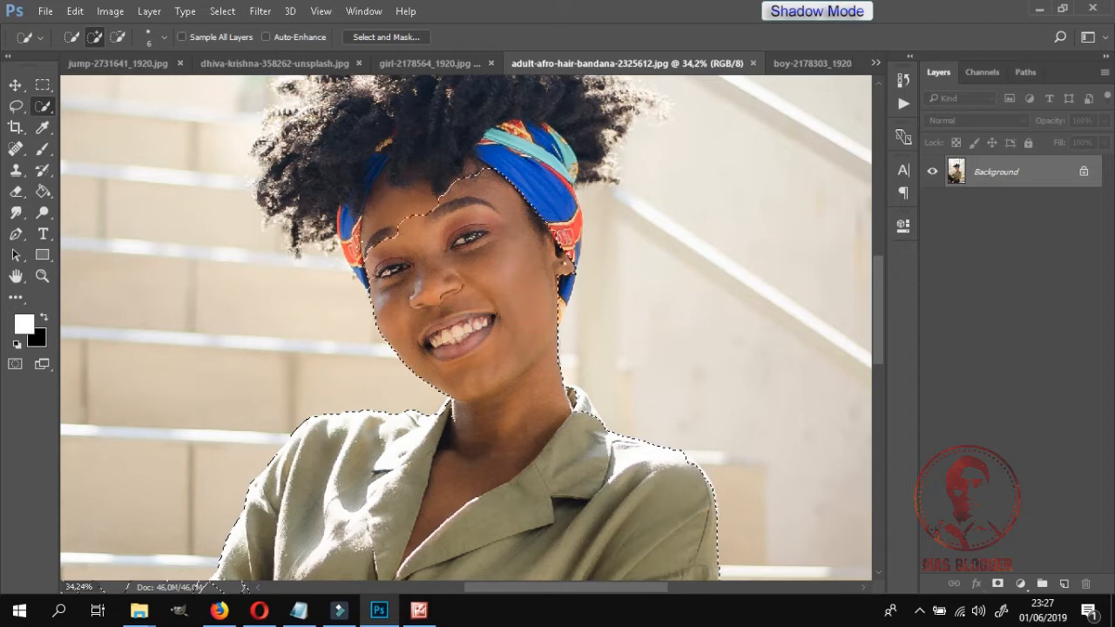
left_click_drag(327, 189, 325, 180)
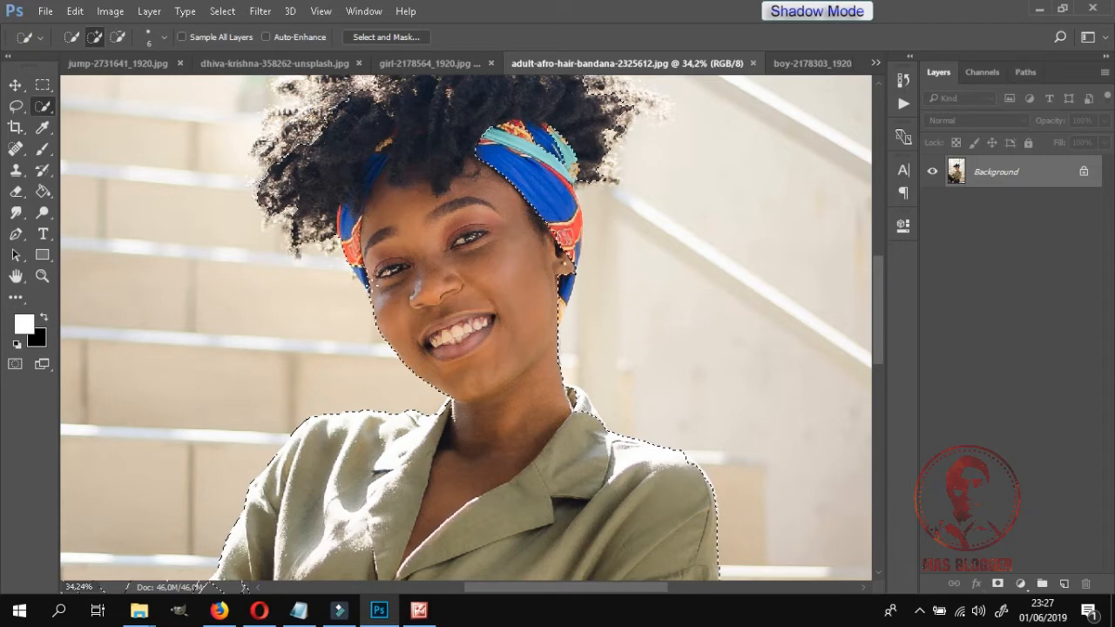
scroll(529, 258, "up", 2)
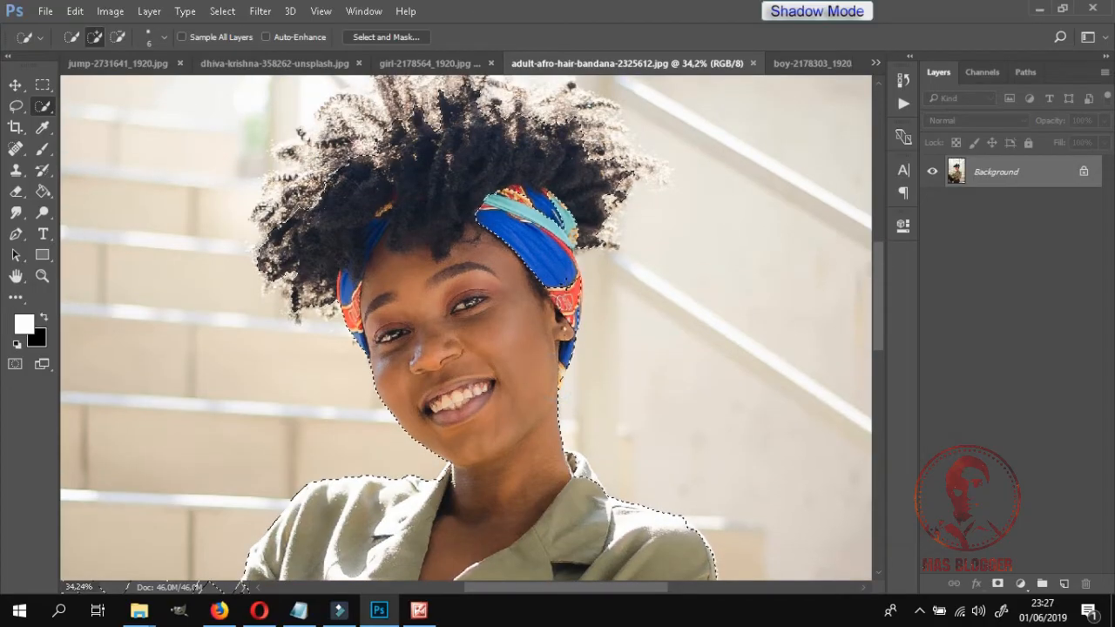
left_click(563, 261)
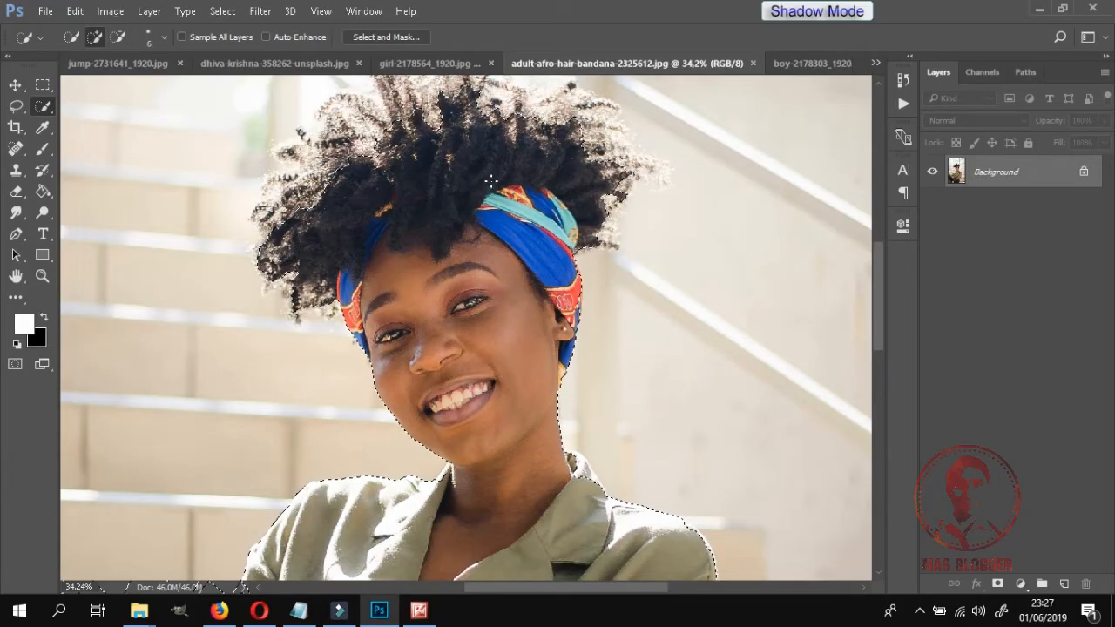
Open Refine Edge for the selection, enable Smart Radius and set the refine brush size to 134.
scroll(465, 245, "down", 1)
scroll(464, 245, "down", 1)
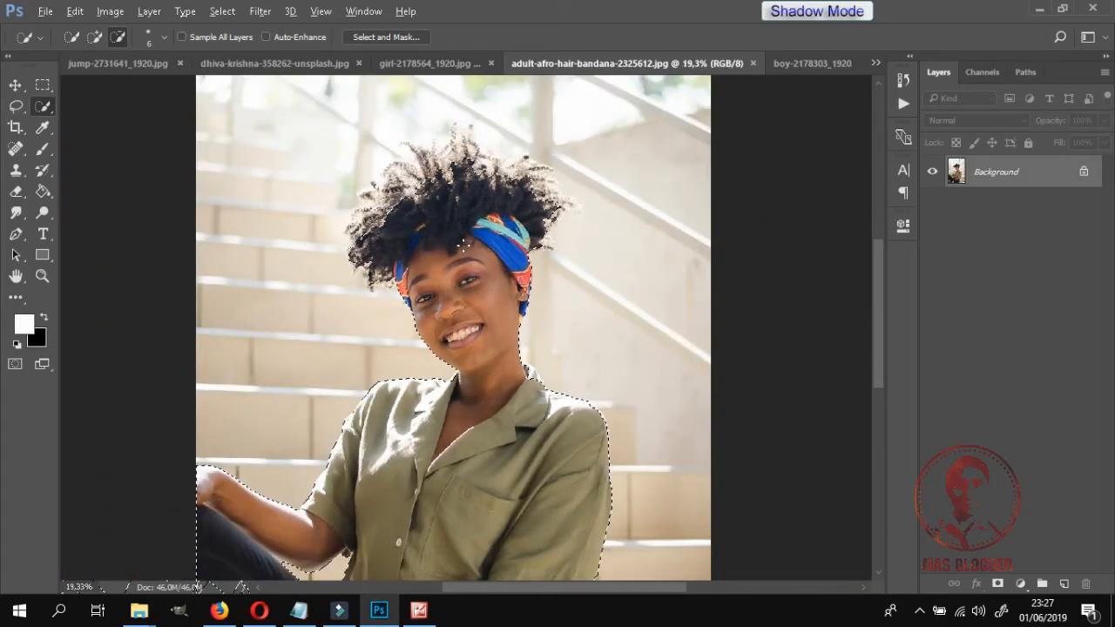
scroll(464, 245, "down", 1)
scroll(461, 246, "down", 1)
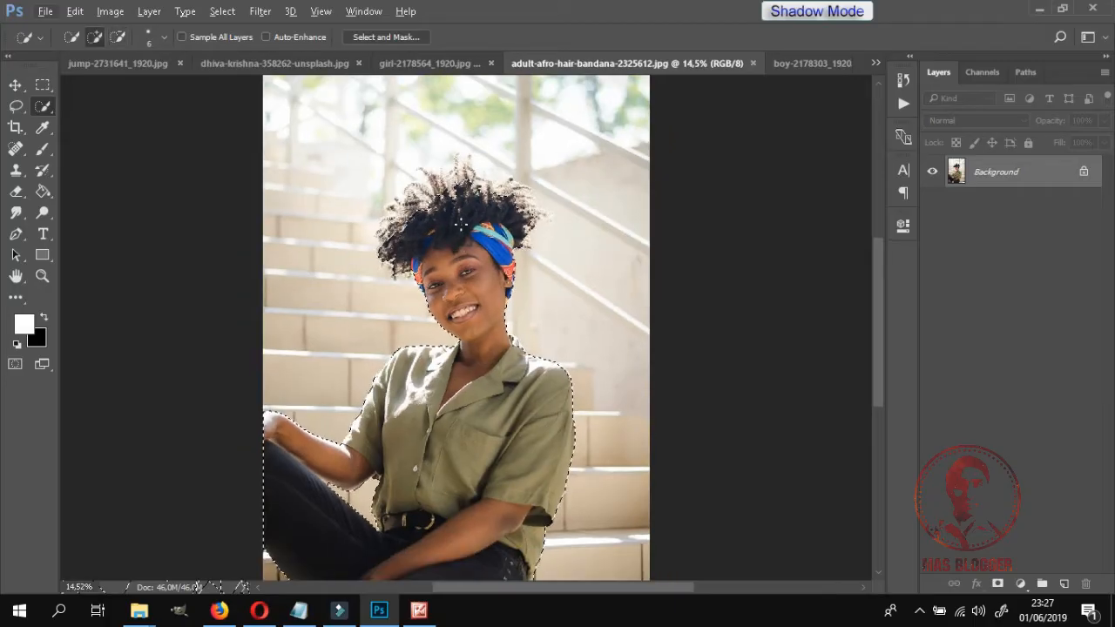
scroll(457, 251, "up", 2)
scroll(455, 252, "up", 6)
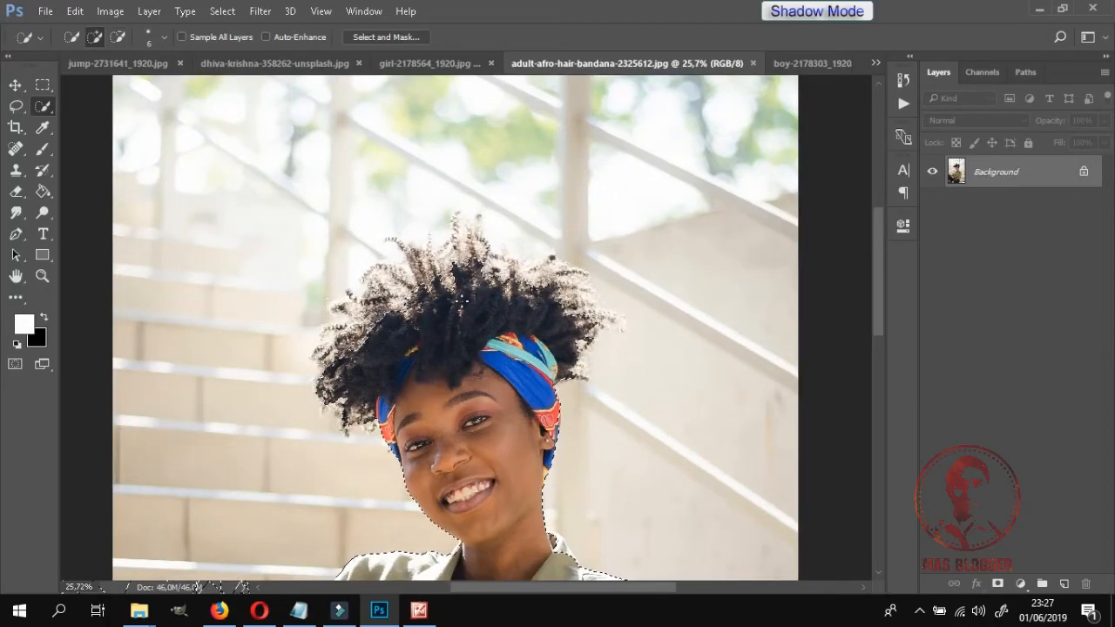
left_click(222, 11)
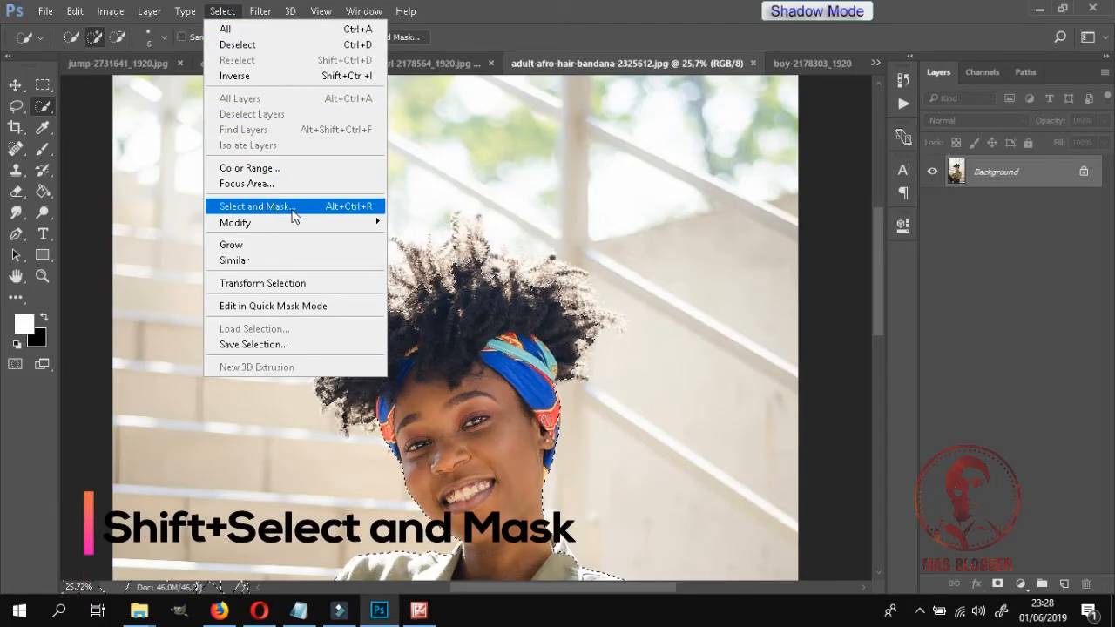
left_click(263, 207, "shift")
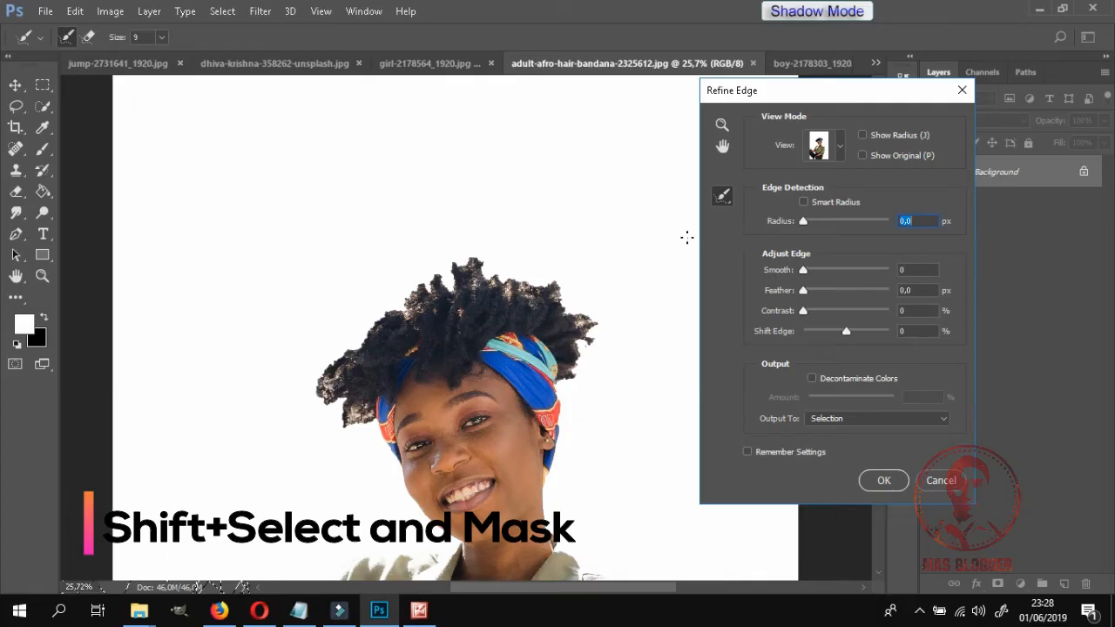
left_click(804, 203)
left_click(163, 37)
left_click_drag(164, 57, 241, 61)
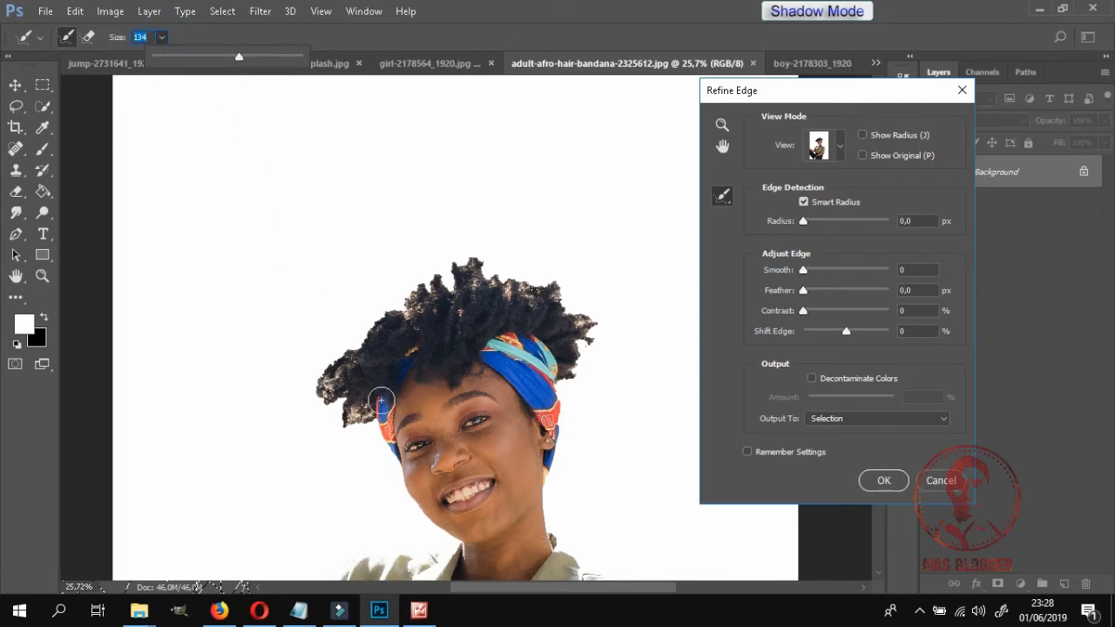
Brush the refine radius along the outline of the afro hair to recover its loose curls.
mouse_move(345, 372)
left_mouse_down()
mouse_move(325, 390)
mouse_move(334, 327)
mouse_move(313, 394)
mouse_move(329, 444)
mouse_move(370, 436)
left_mouse_up()
mouse_move(342, 339)
left_mouse_down()
mouse_move(302, 357)
mouse_move(321, 337)
mouse_move(371, 342)
mouse_move(386, 312)
mouse_move(366, 298)
mouse_move(331, 318)
mouse_move(369, 272)
mouse_move(438, 264)
mouse_move(437, 288)
mouse_move(453, 292)
mouse_move(462, 255)
mouse_move(392, 249)
mouse_move(350, 289)
mouse_move(363, 260)
mouse_move(475, 244)
mouse_move(485, 283)
mouse_move(473, 225)
mouse_move(448, 225)
mouse_move(489, 243)
mouse_move(497, 260)
mouse_move(477, 195)
mouse_move(444, 237)
mouse_move(503, 304)
mouse_move(514, 284)
mouse_move(475, 269)
mouse_move(592, 272)
mouse_move(567, 299)
mouse_move(576, 329)
mouse_move(586, 310)
mouse_move(589, 360)
mouse_move(562, 392)
mouse_move(573, 311)
left_mouse_up()
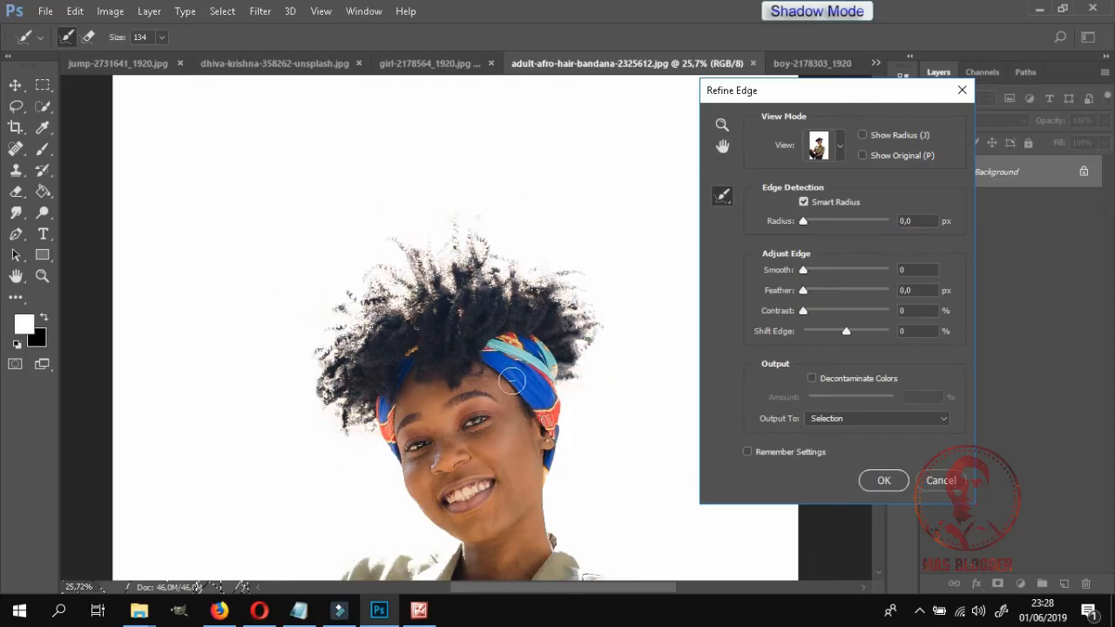
scroll(459, 330, "up", 3)
scroll(271, 356, "down", 6)
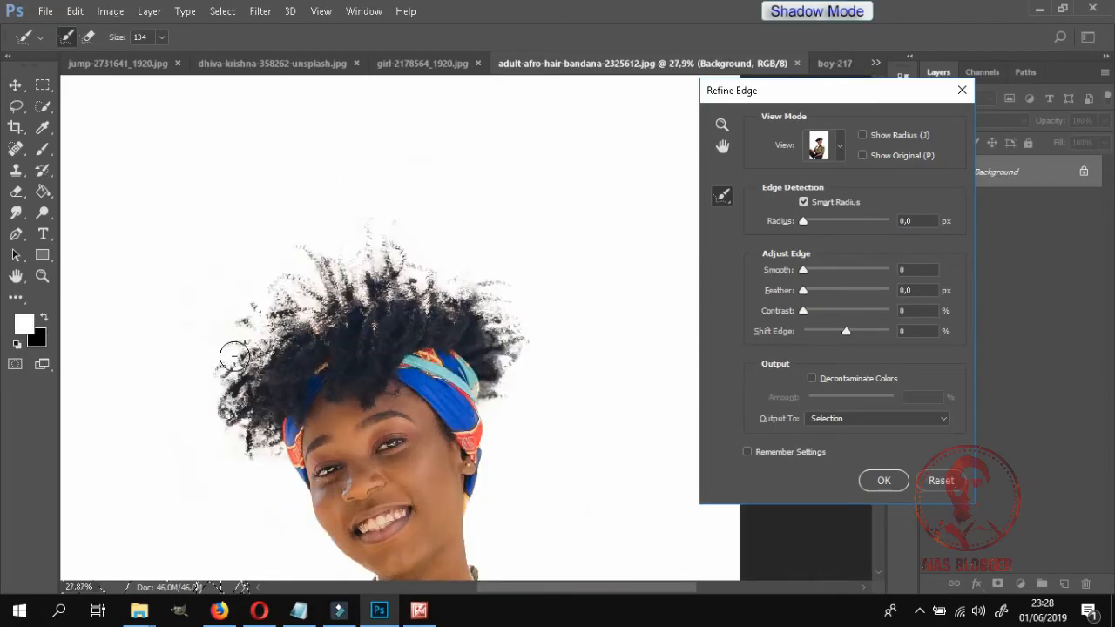
Brush the refine radius along the edges of the gap between the raised elbow and the thigh.
scroll(378, 424, "up", 5)
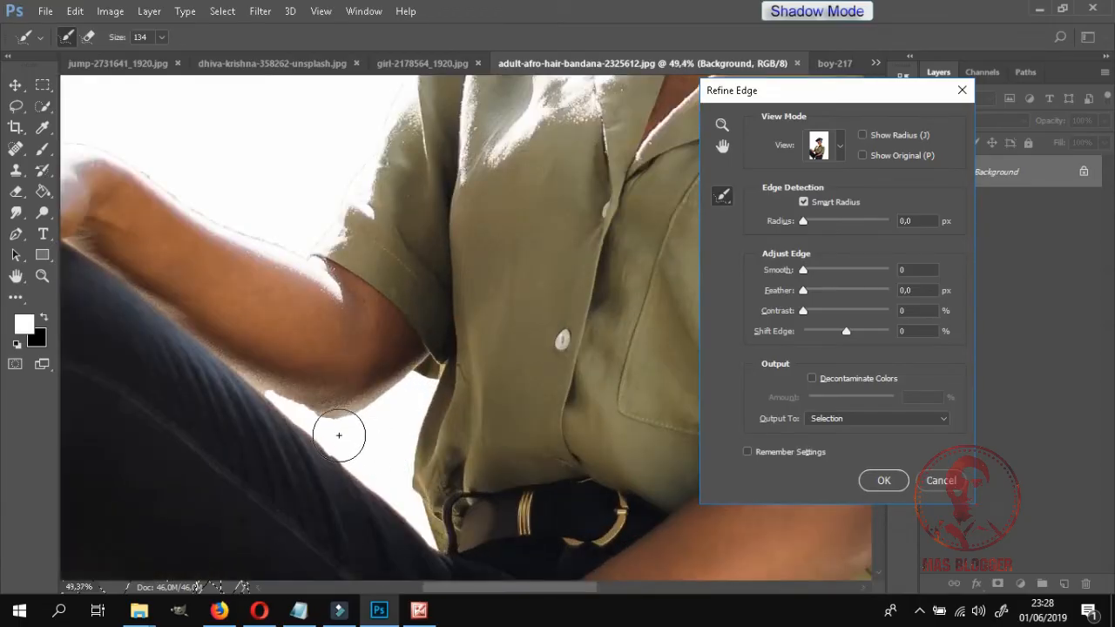
left_click_drag(339, 435, 269, 396)
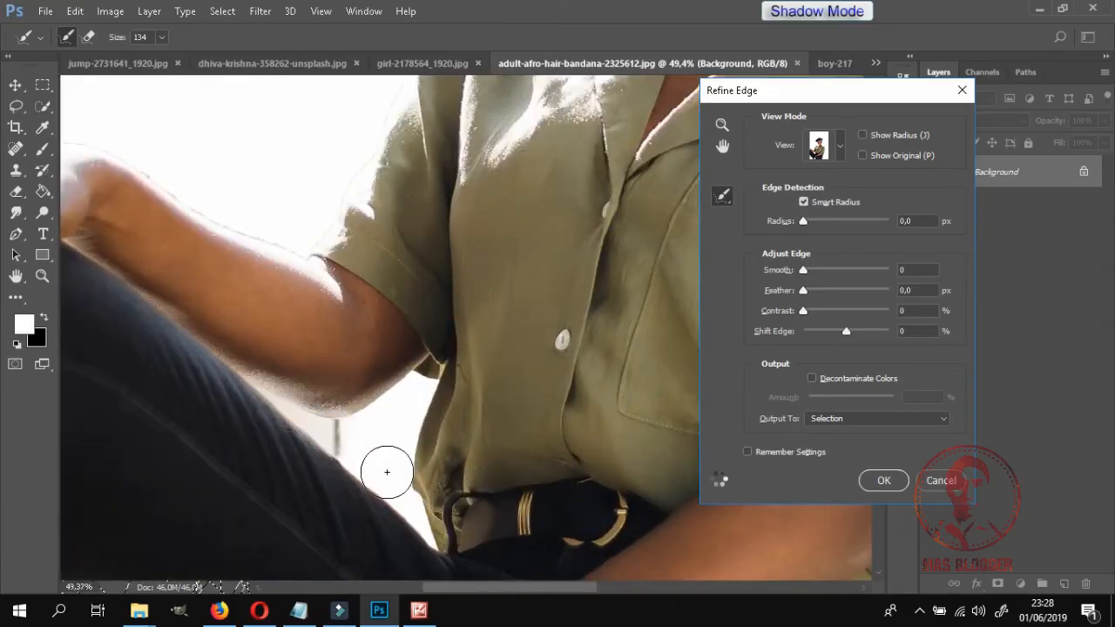
scroll(393, 433, "down", 1)
scroll(393, 433, "down", 4)
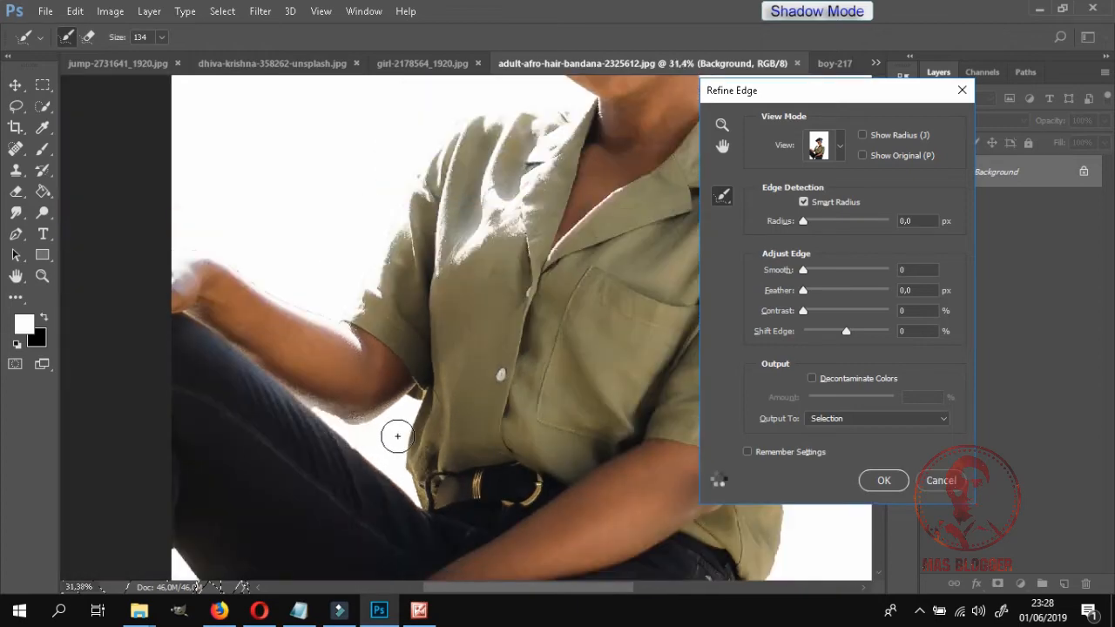
scroll(368, 439, "down", 3)
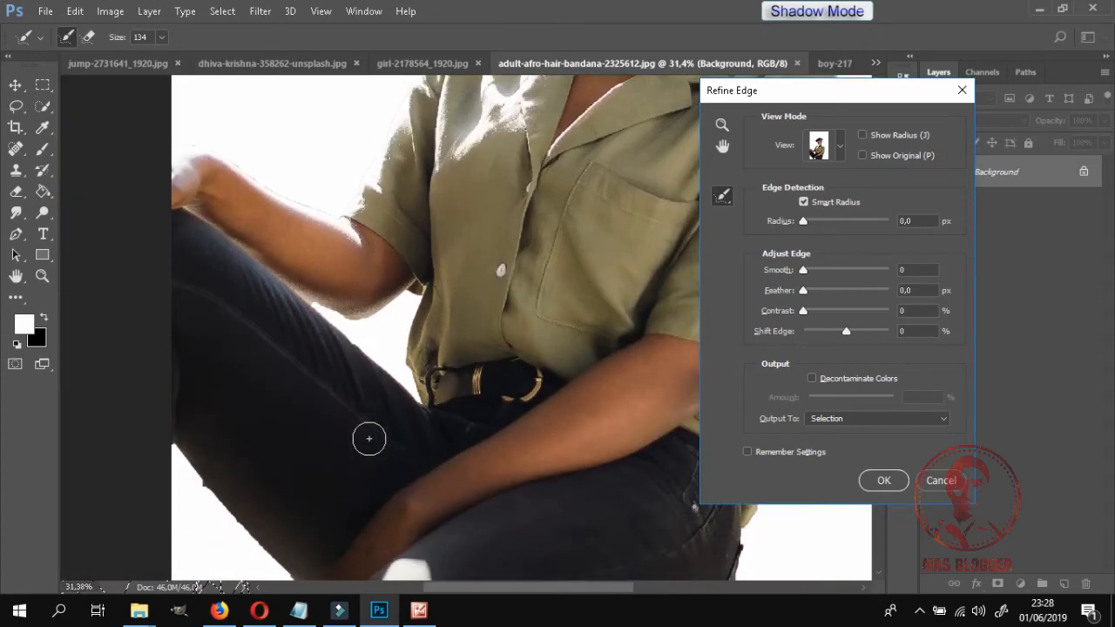
scroll(489, 349, "down", 3)
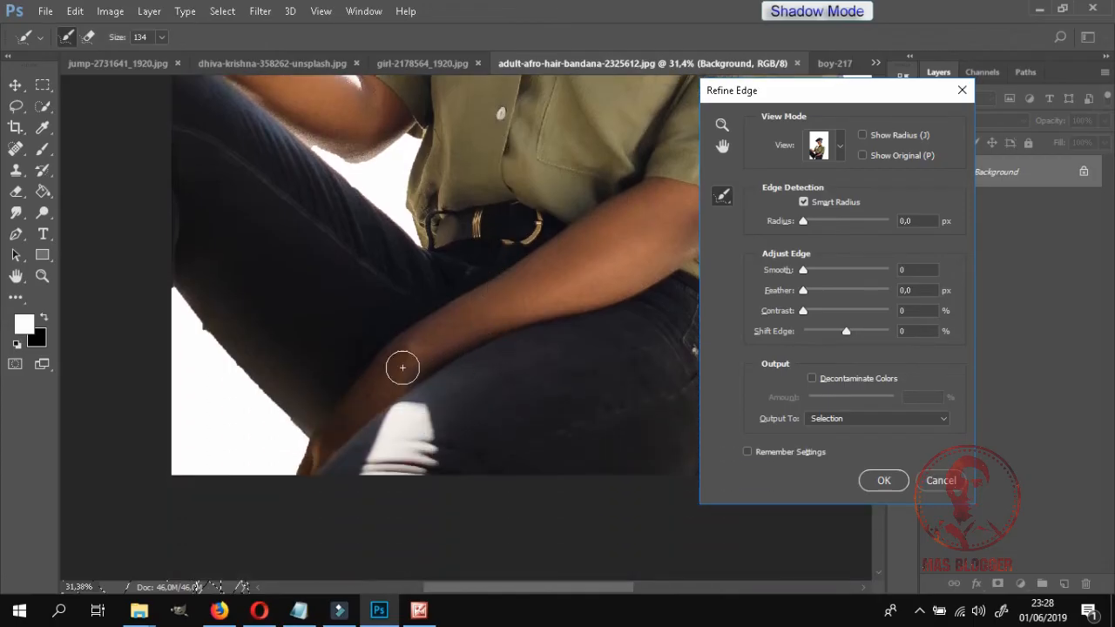
Set Smooth to 19, Contrast to 26% and Shift Edge to -41%, and apply the refinement as a selection.
left_click_drag(875, 94, 1038, 80)
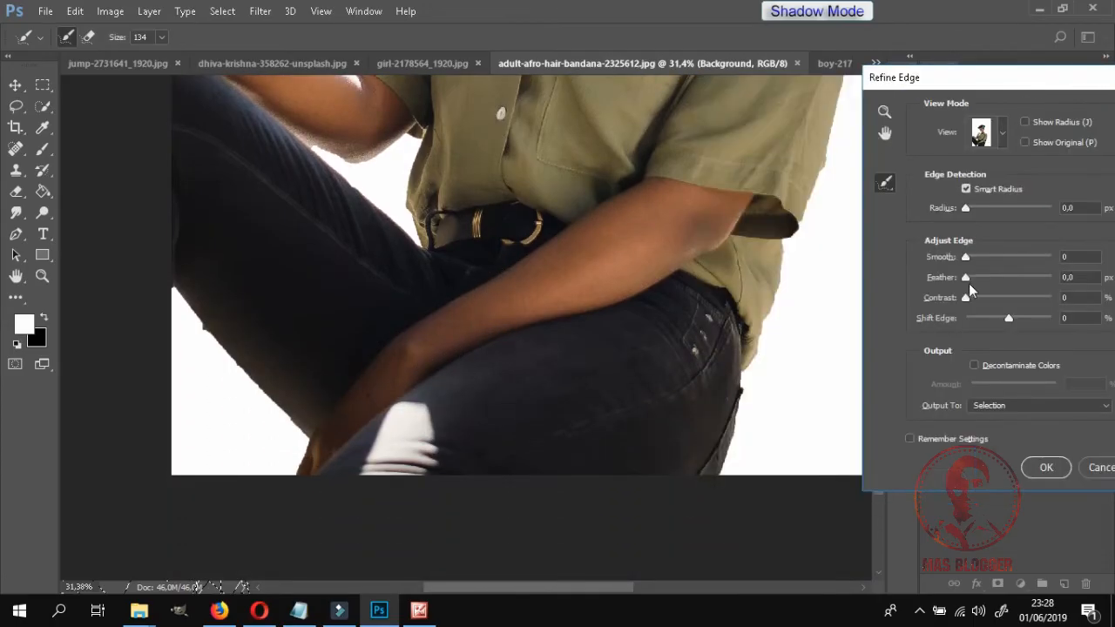
left_click_drag(968, 256, 974, 256)
left_click_drag(980, 258, 982, 258)
left_click_drag(976, 80, 909, 80)
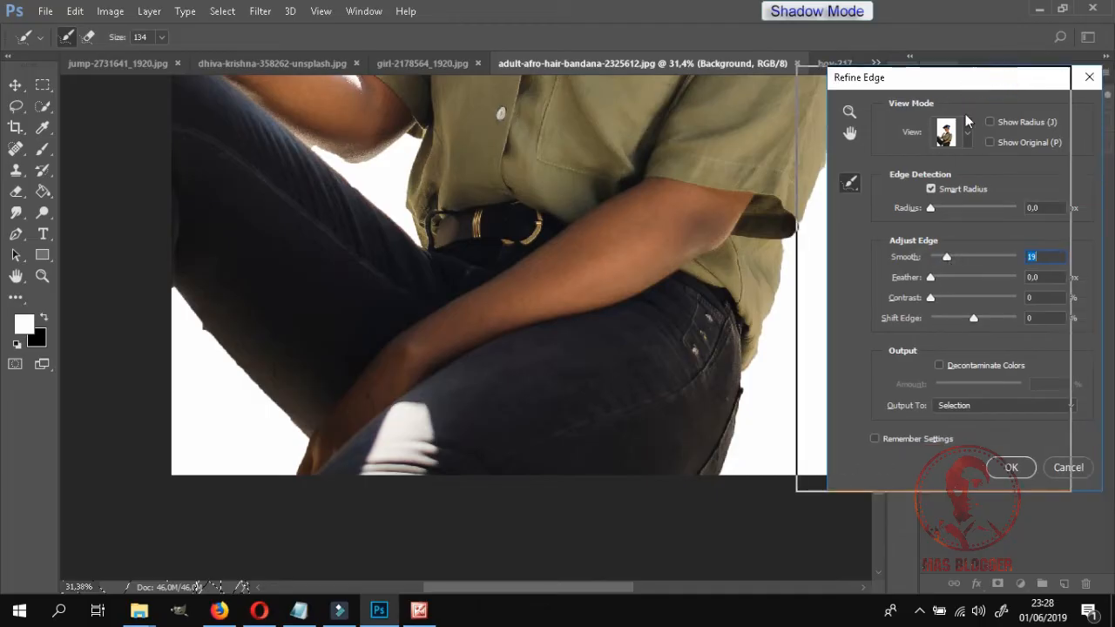
left_click_drag(900, 298, 914, 299)
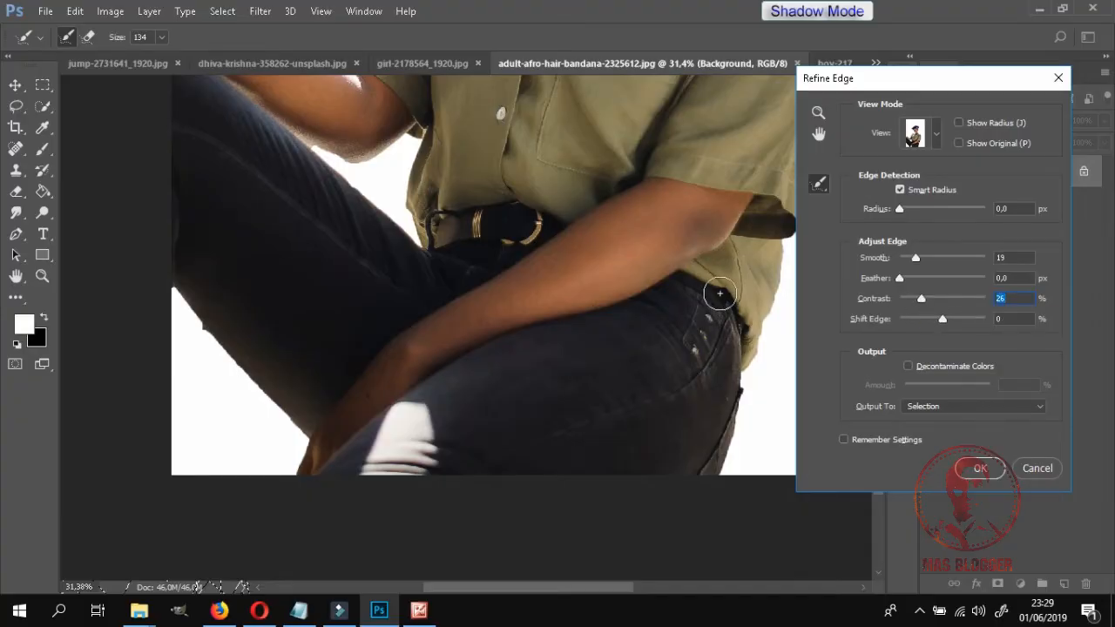
left_click_drag(945, 320, 929, 320)
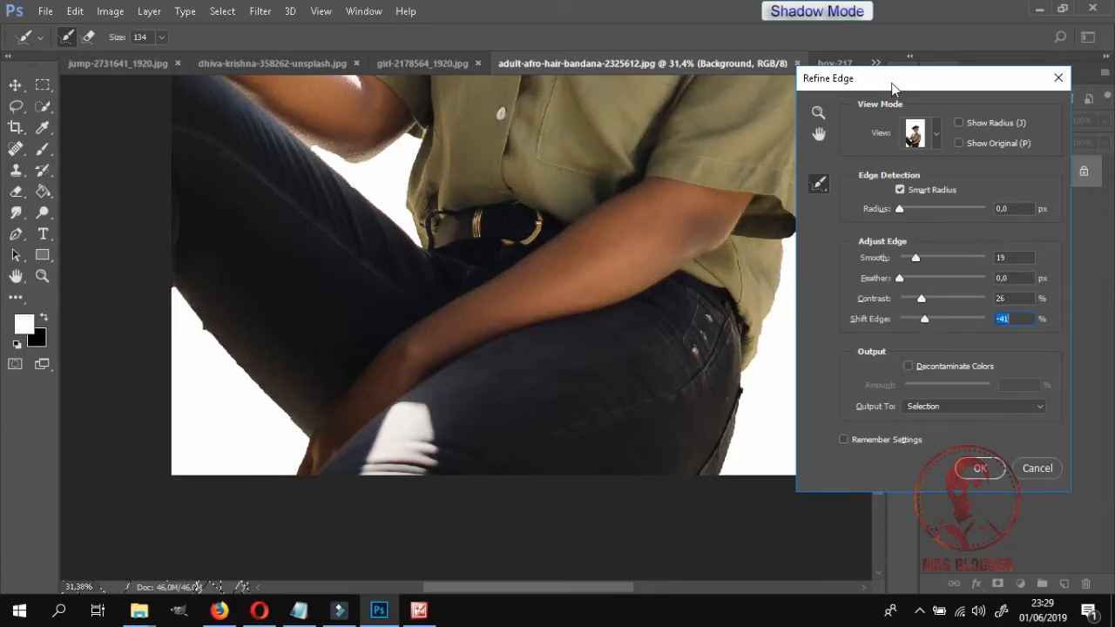
left_click_drag(913, 79, 539, 123)
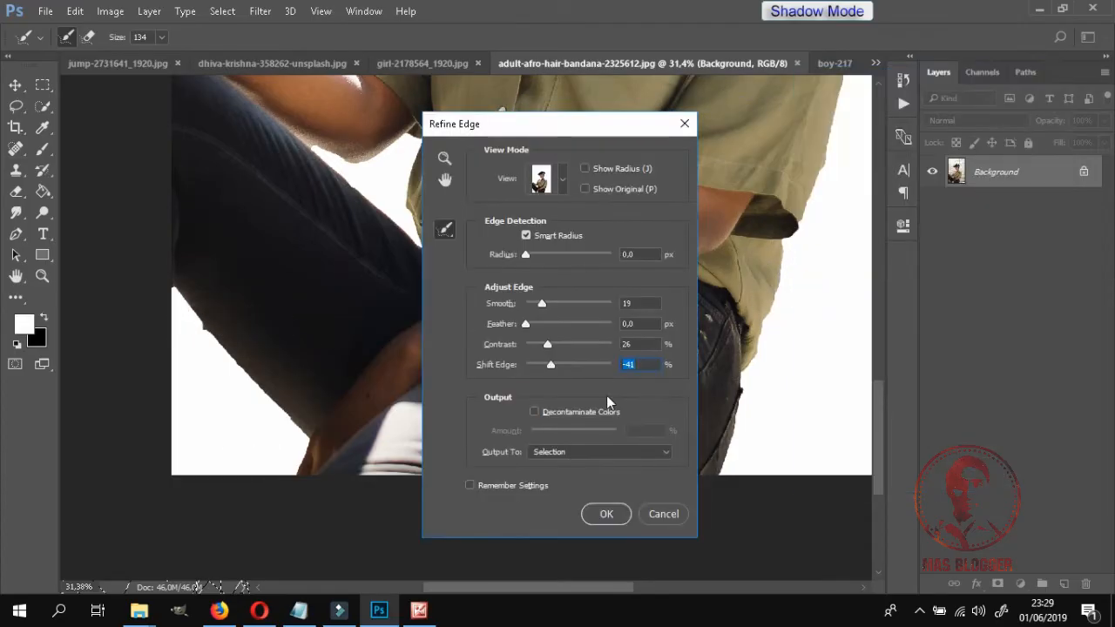
left_click(607, 514)
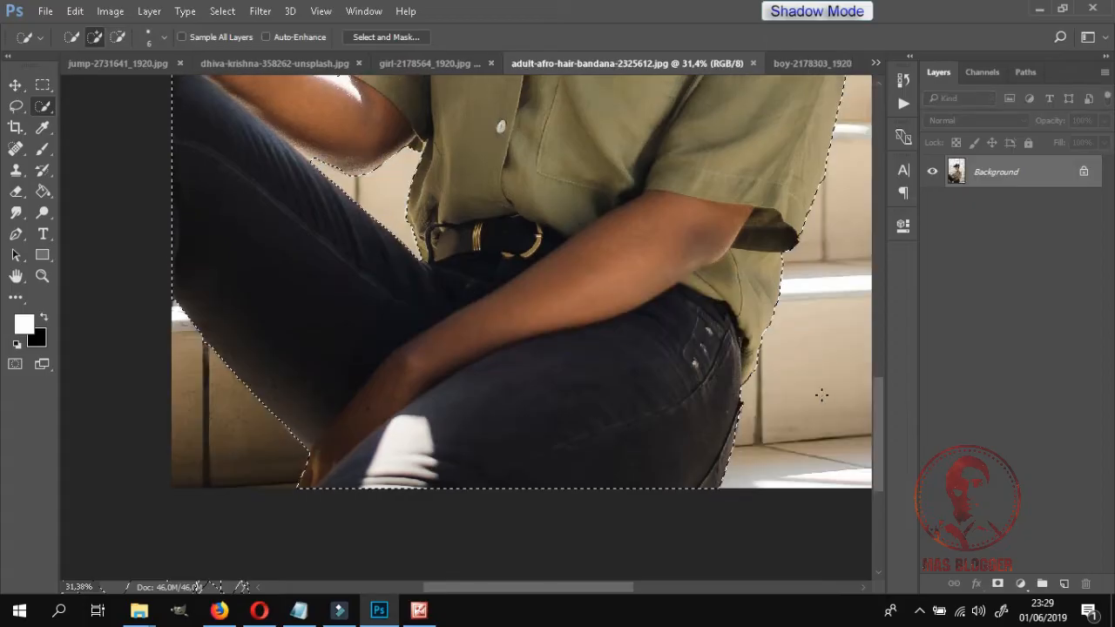
Duplicate the Background layer and add a layer mask to the copy from the refined selection.
scroll(822, 395, "down", 5)
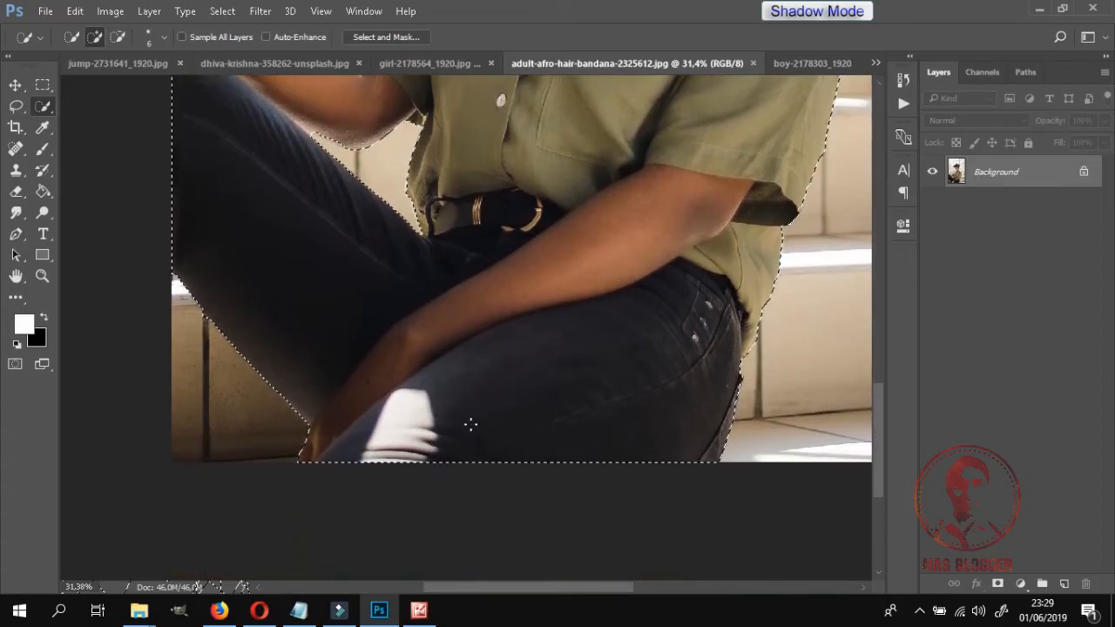
scroll(503, 441, "up", 18)
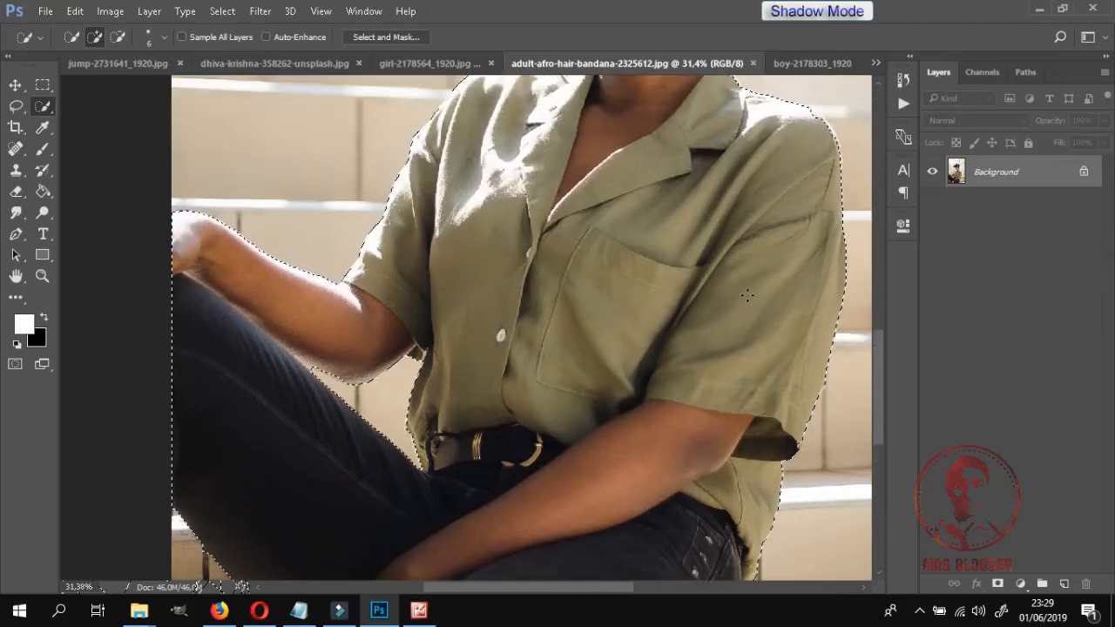
scroll(714, 299, "up", 8)
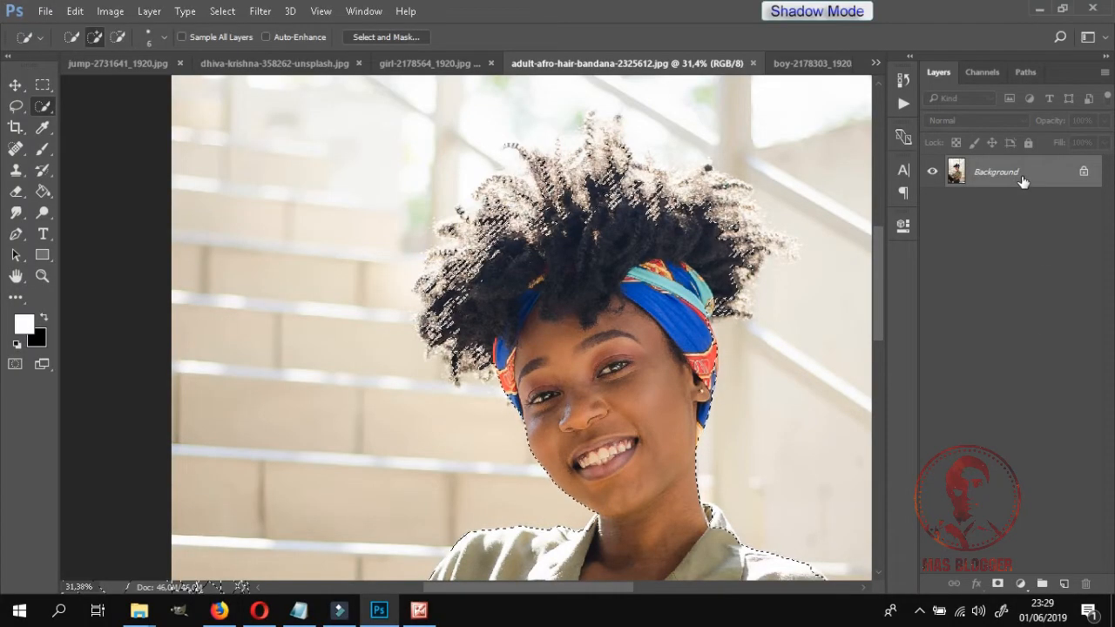
left_click_drag(1023, 181, 1064, 586)
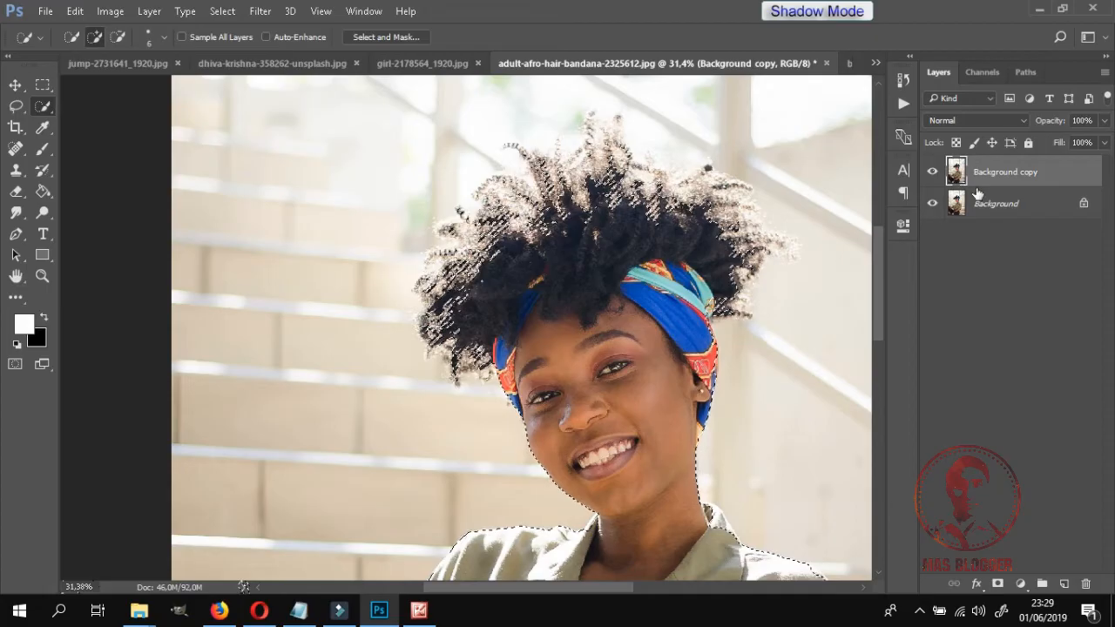
left_click(999, 584)
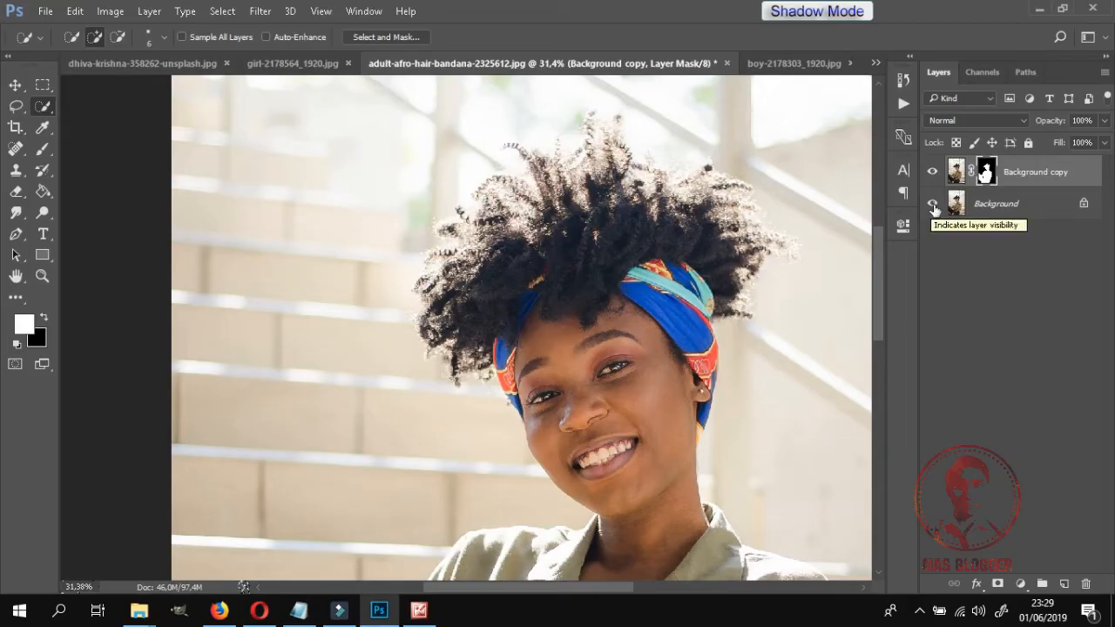
Hide the original Background layer and inspect the cutout's edges from the hair down to the legs.
left_click(933, 206)
scroll(772, 311, "down", 4)
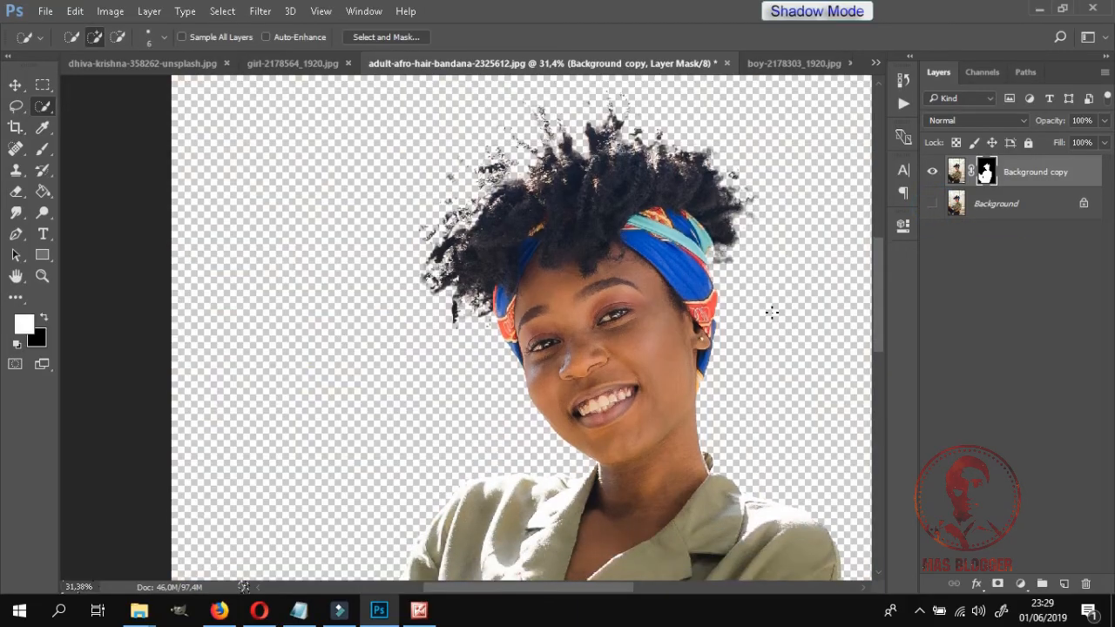
scroll(763, 308, "up", 3)
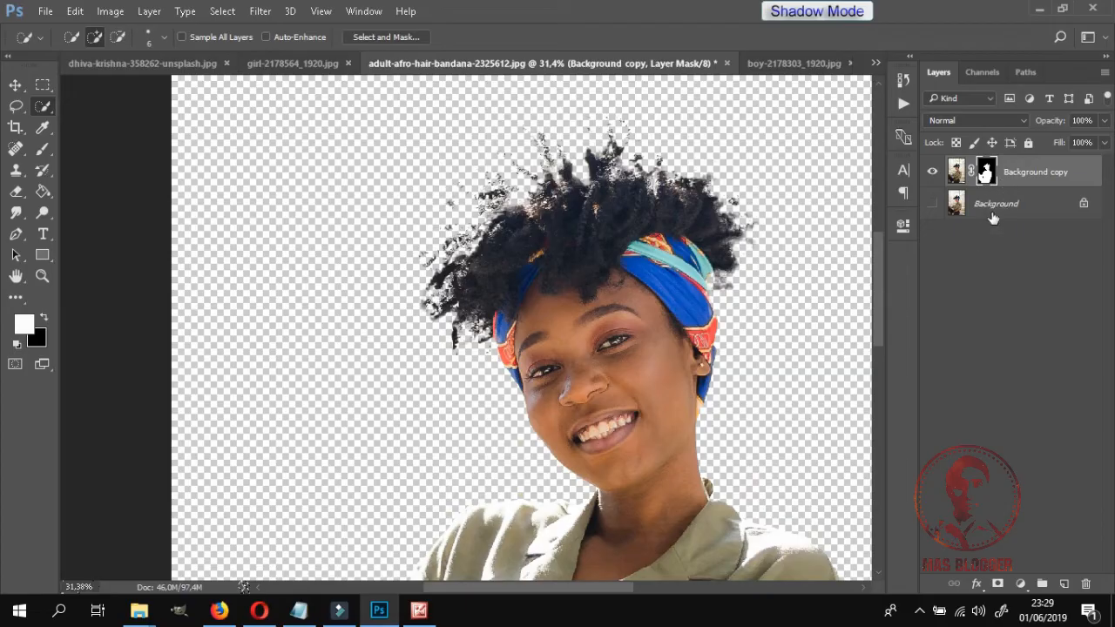
scroll(624, 397, "down", 8)
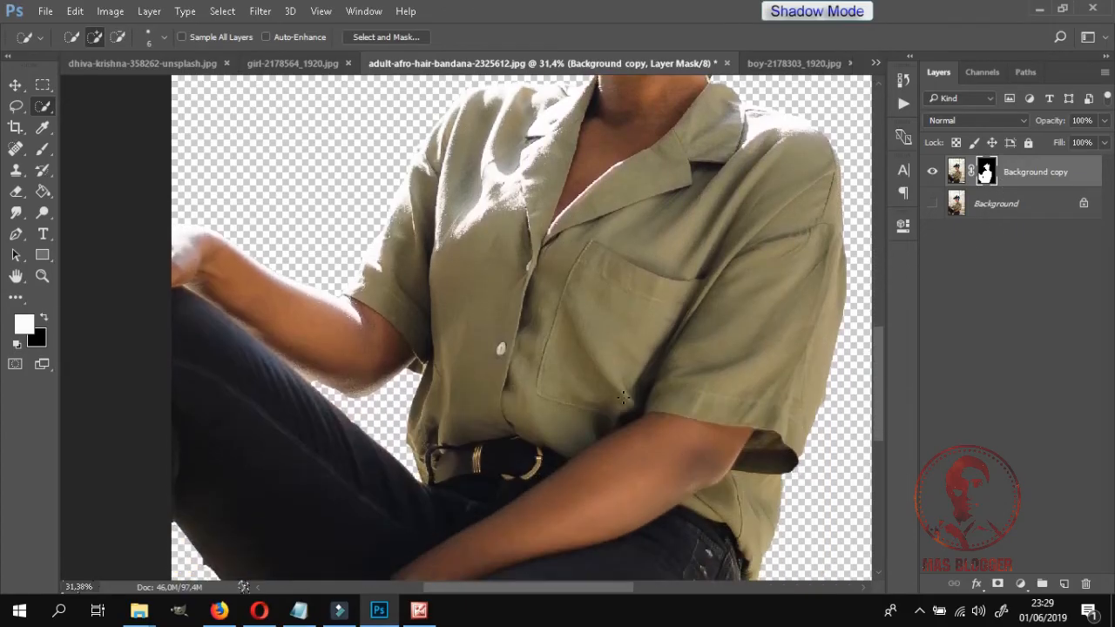
scroll(623, 397, "down", 4)
scroll(626, 372, "up", 2)
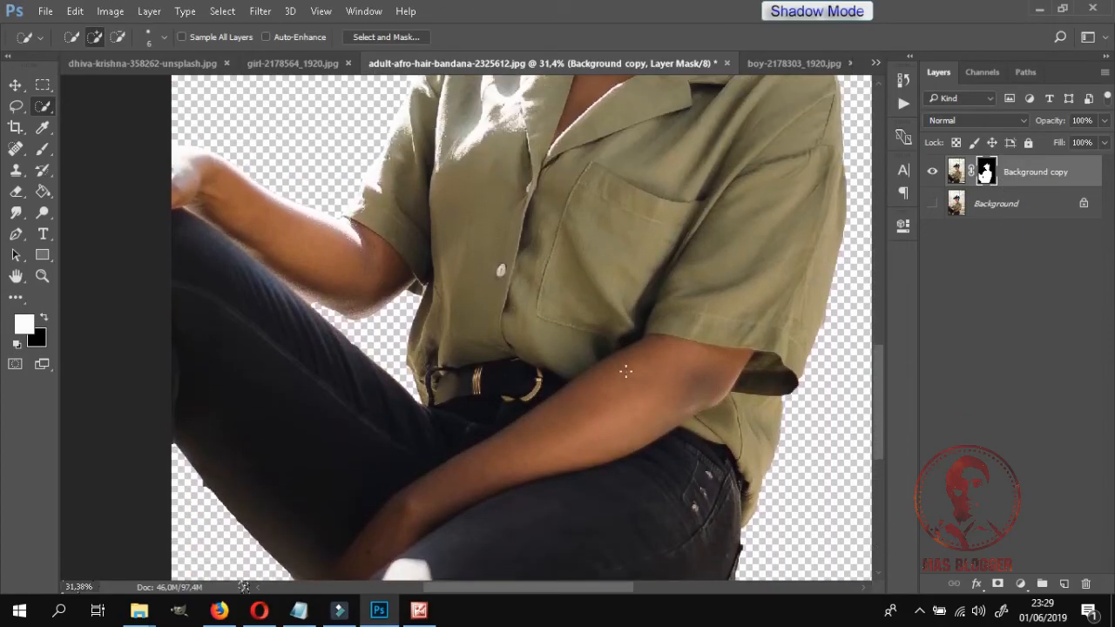
scroll(626, 372, "up", 8)
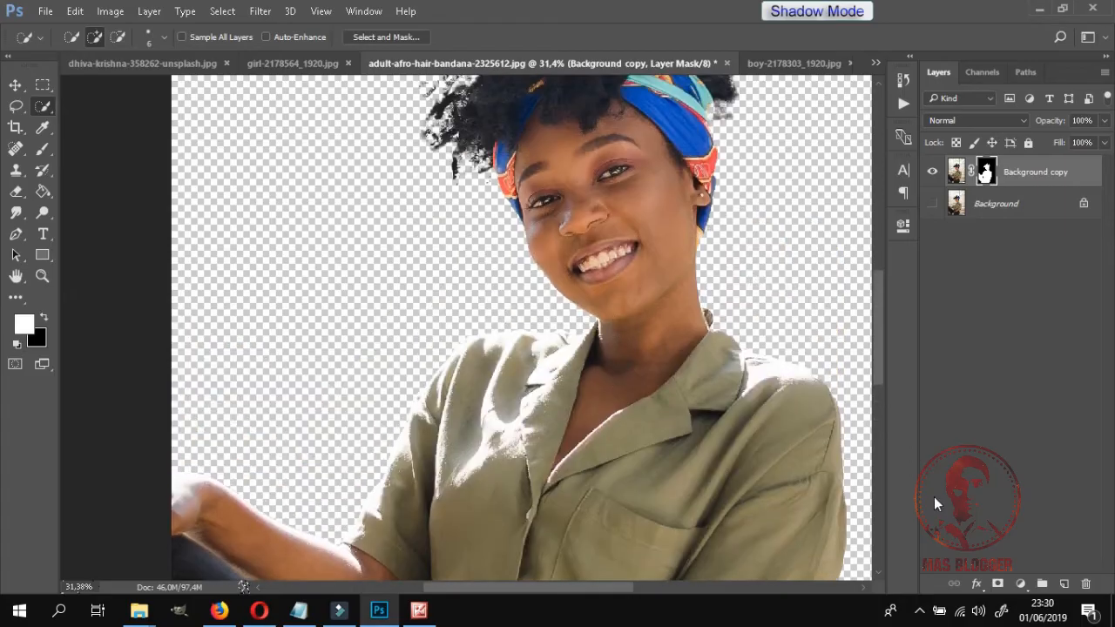
Add a new layer between Background and the masked copy and fill it with white using the Paint Bucket.
left_click(1041, 202)
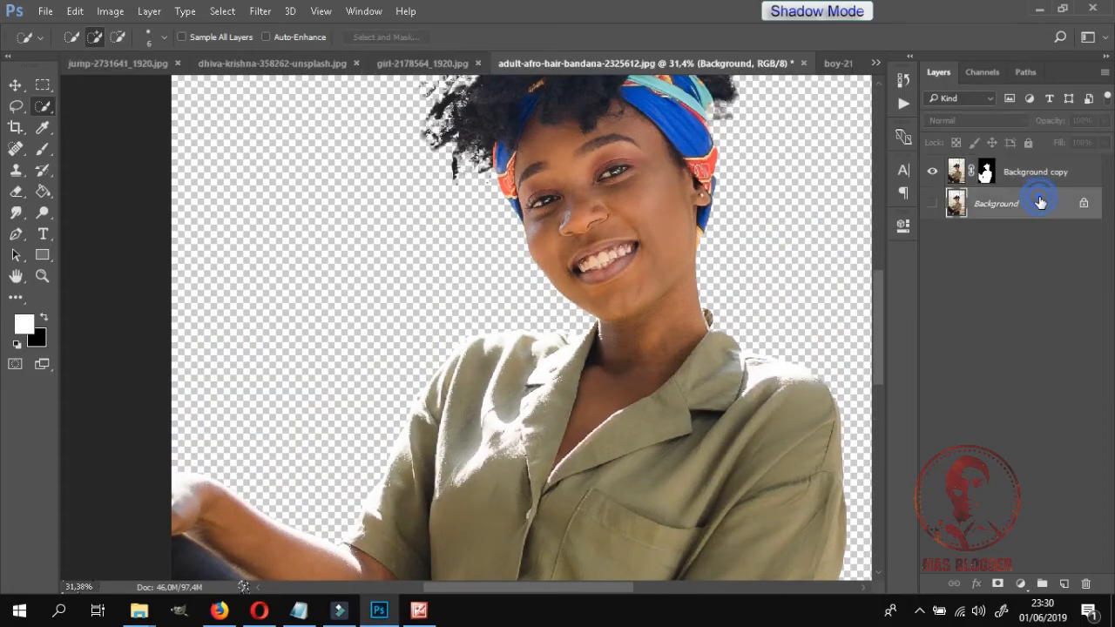
left_click(1063, 582)
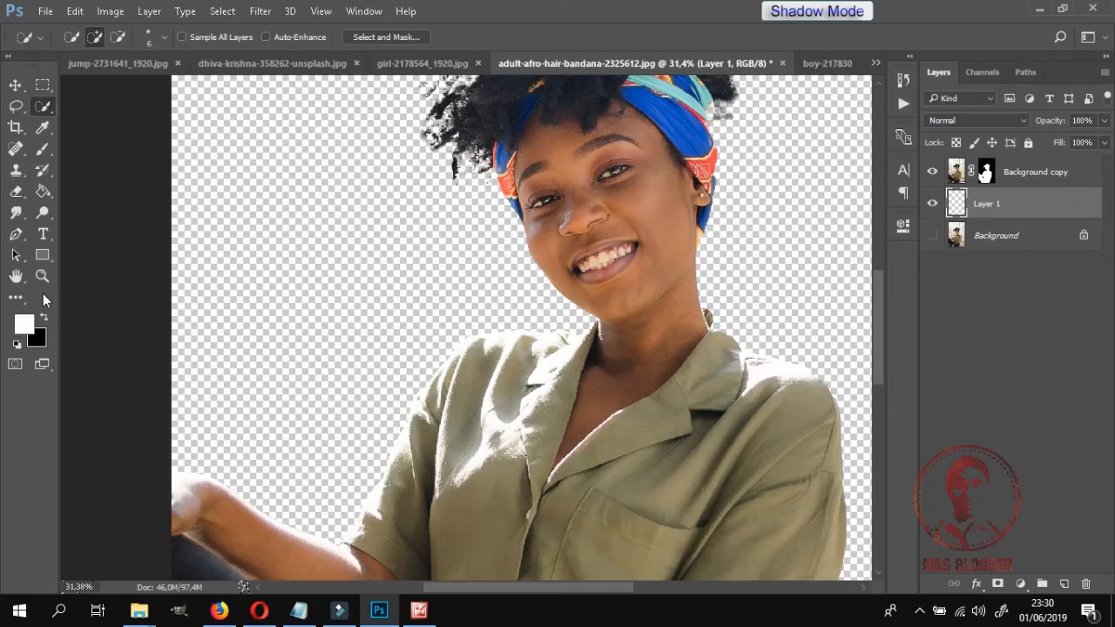
left_click(43, 193)
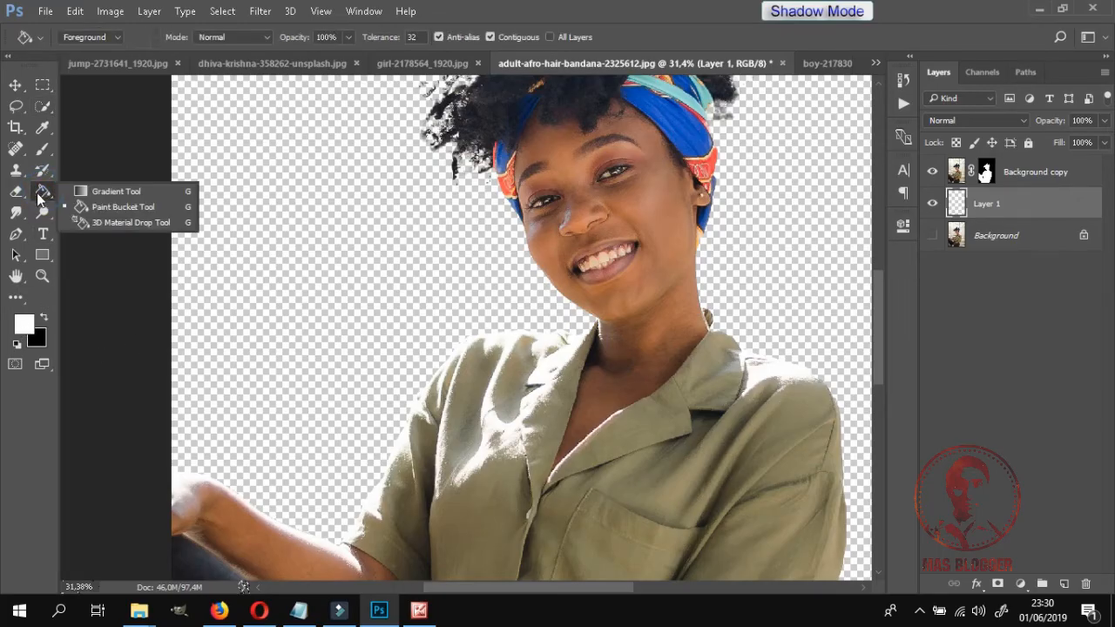
left_click(105, 209)
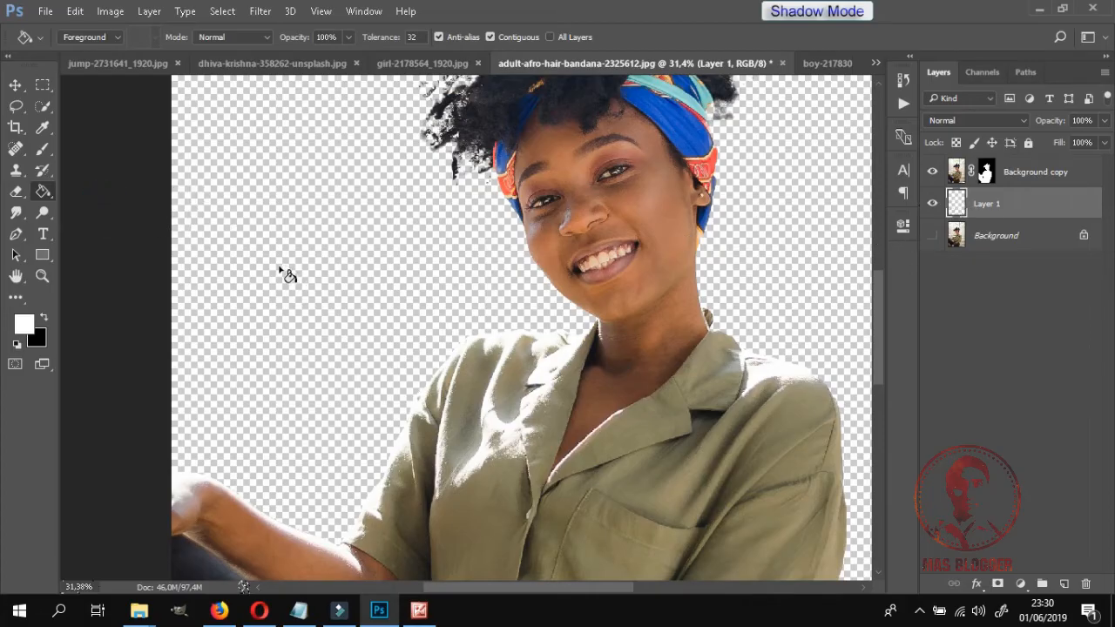
left_click(247, 239)
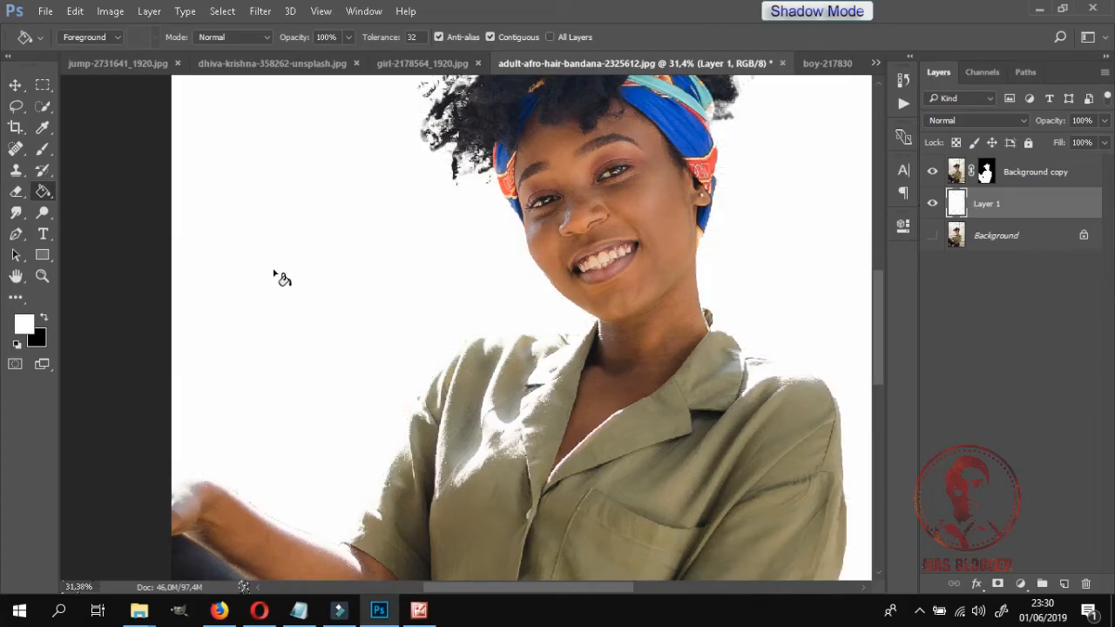
Examine the woman's cutout against the white layer, checking the hair edges, shirt and legs.
scroll(283, 279, "down", 4)
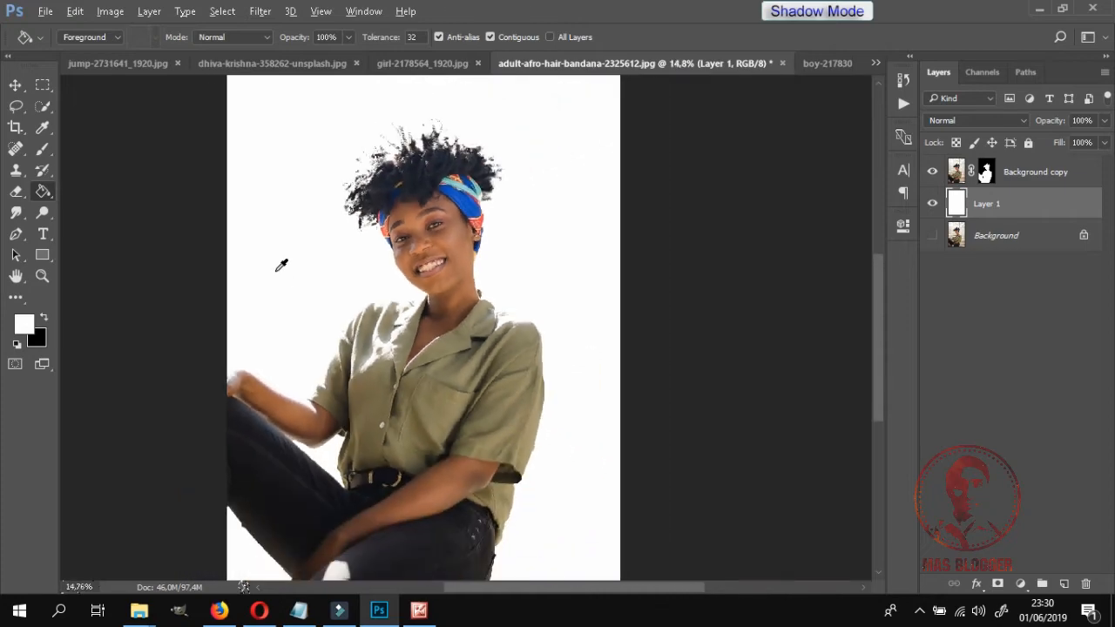
scroll(406, 163, "up", 5)
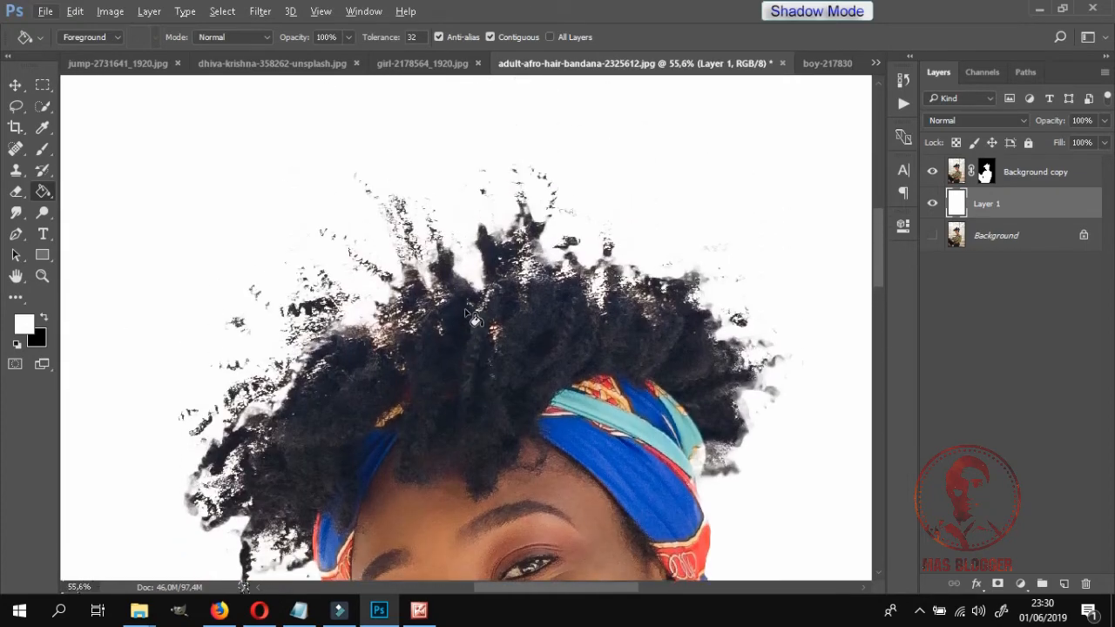
scroll(453, 293, "down", 4)
scroll(302, 366, "down", 5)
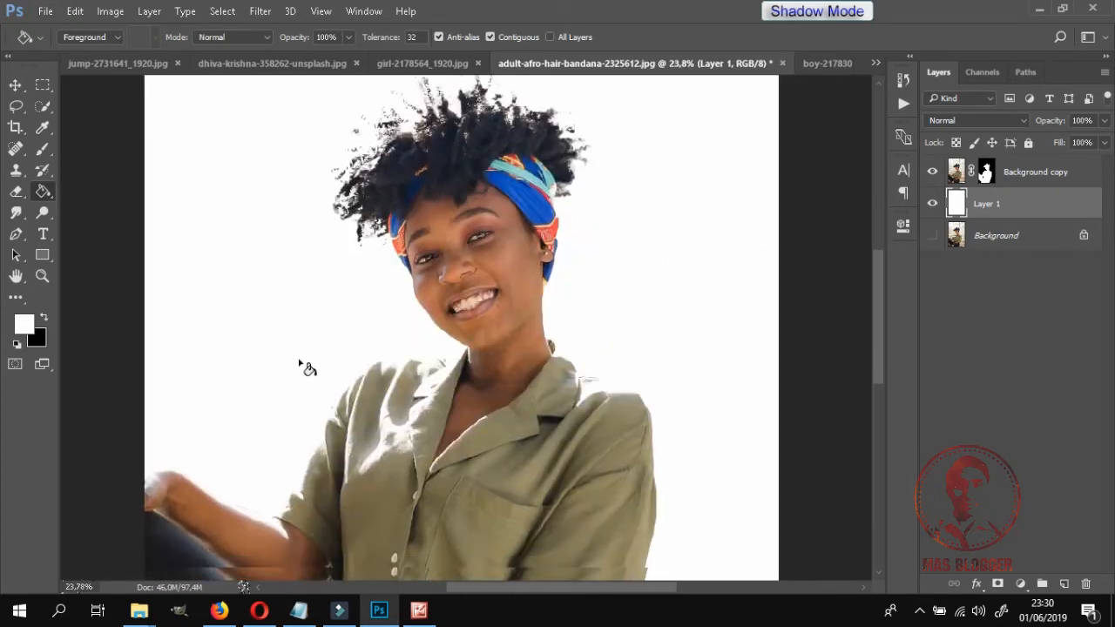
scroll(305, 366, "down", 5)
scroll(306, 373, "down", 3)
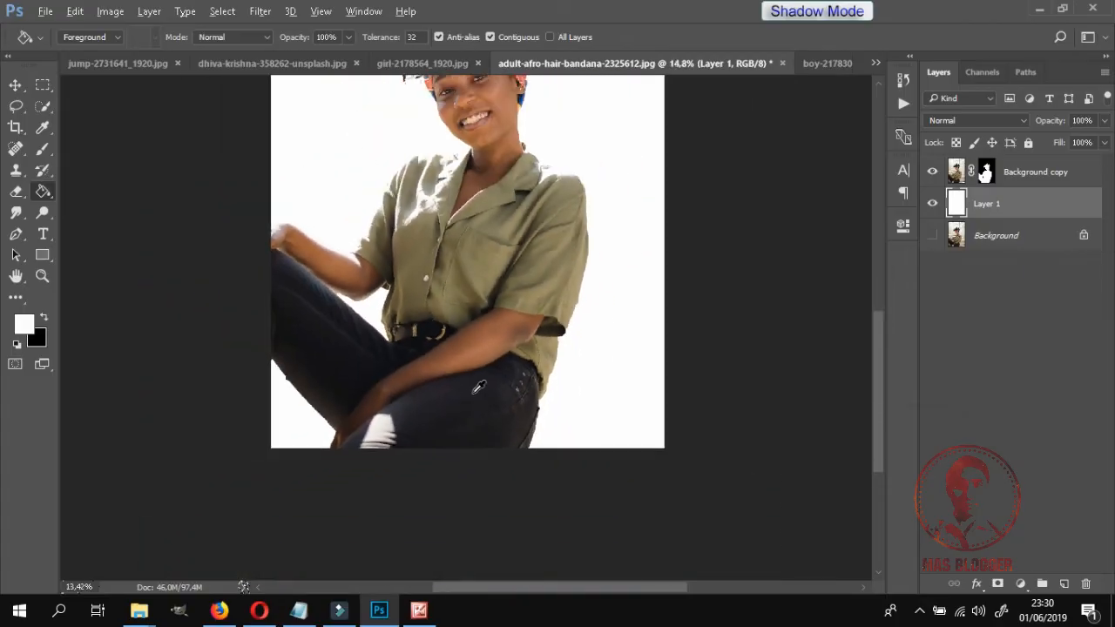
scroll(454, 229, "up", 5)
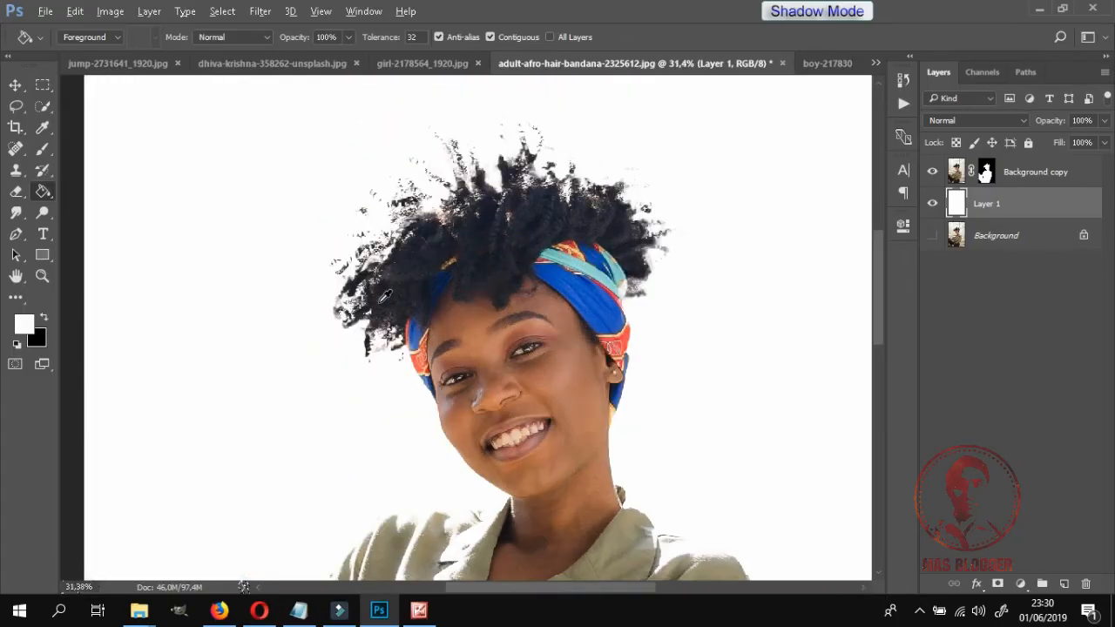
scroll(364, 321, "down", 1)
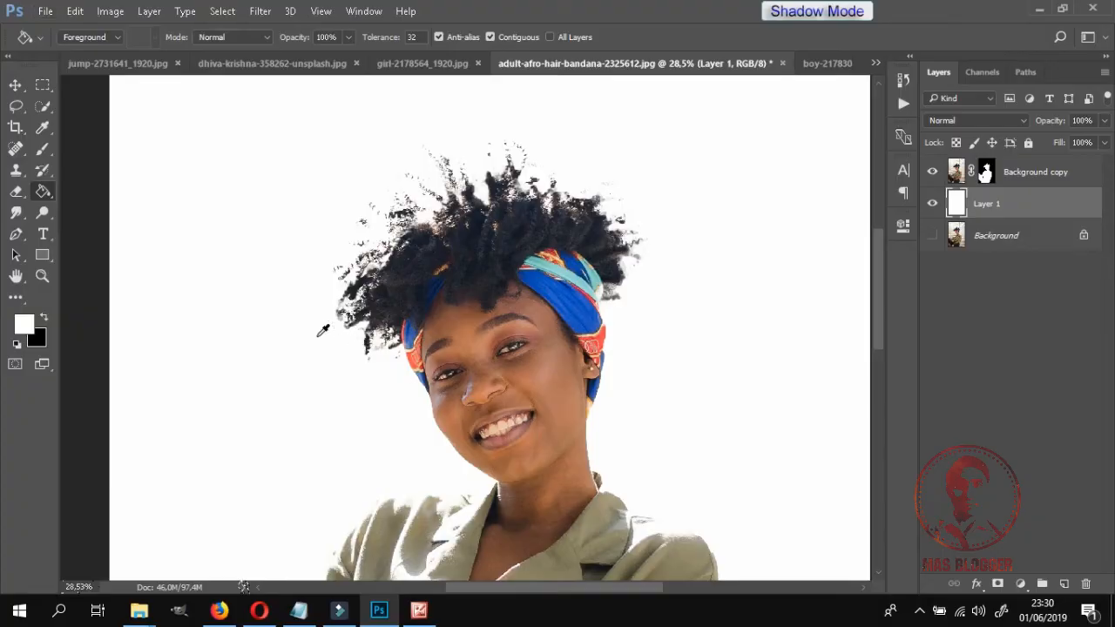
scroll(366, 340, "down", 4)
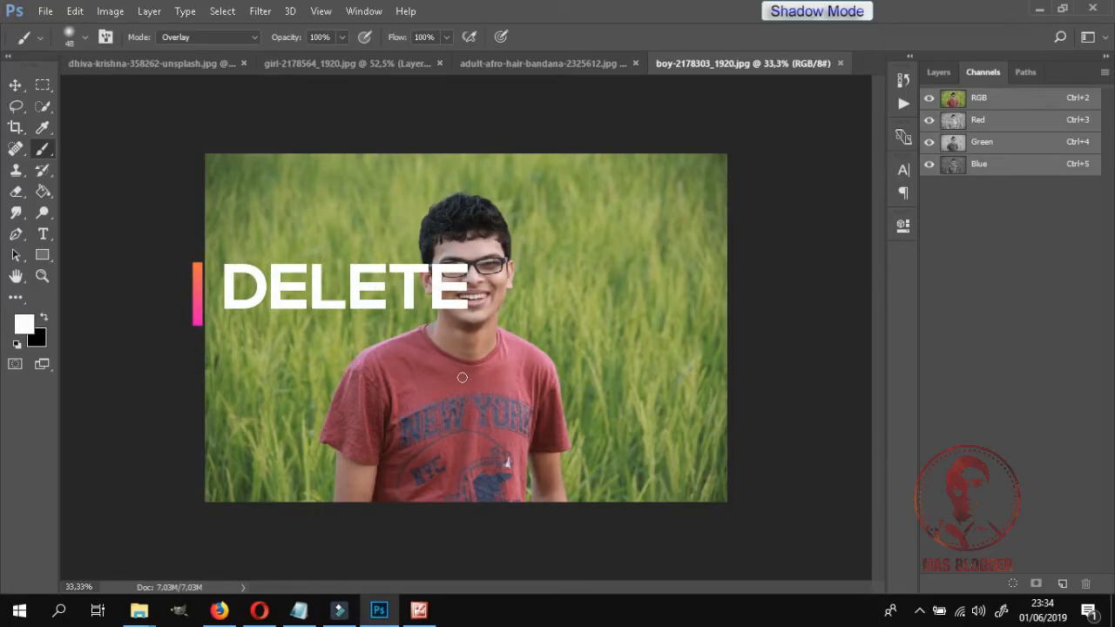
Review the adult-afro-hair-bandana-2325612.jpg and girl-2178564_1920.jpg cutouts and return to boy-2178303_1920.jpg.
scroll(430, 459, "up", 2)
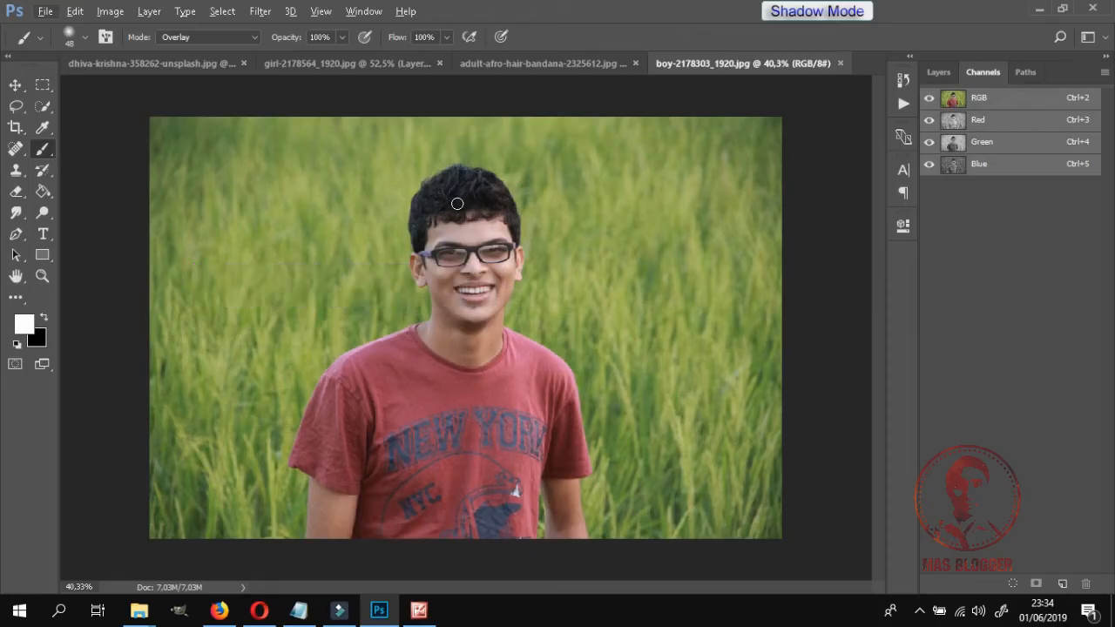
left_click(548, 65)
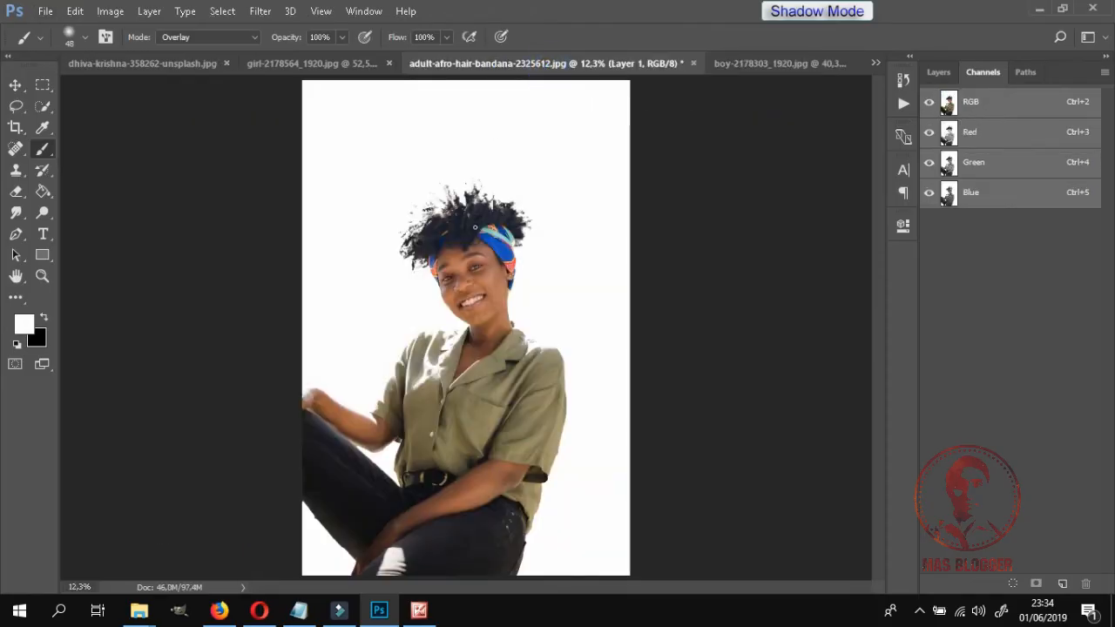
left_click(321, 64)
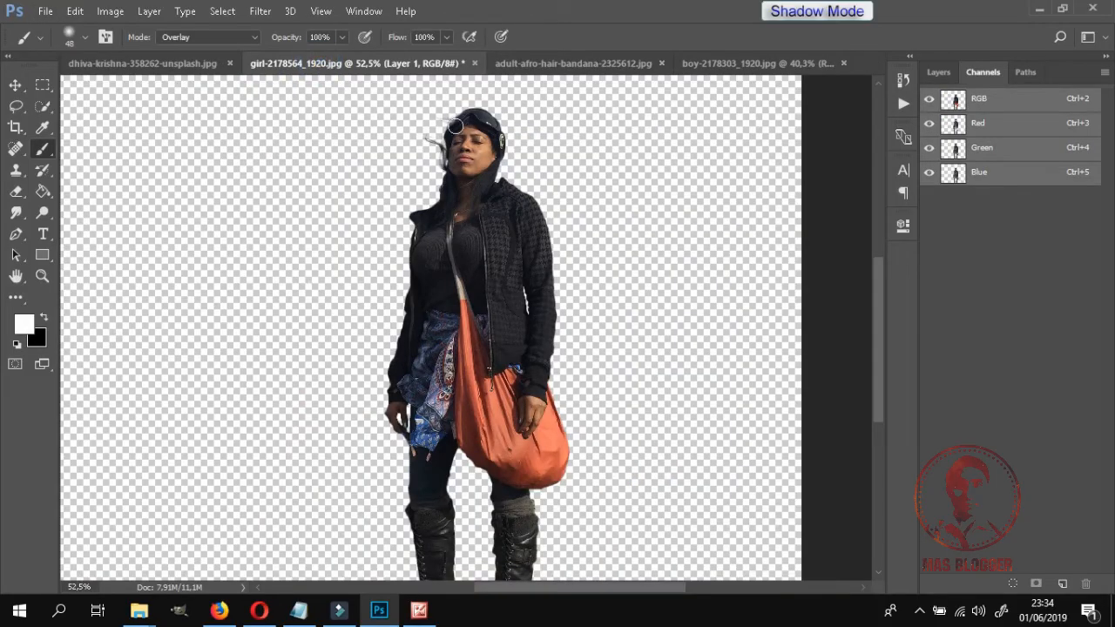
left_click(559, 61)
left_click(733, 61)
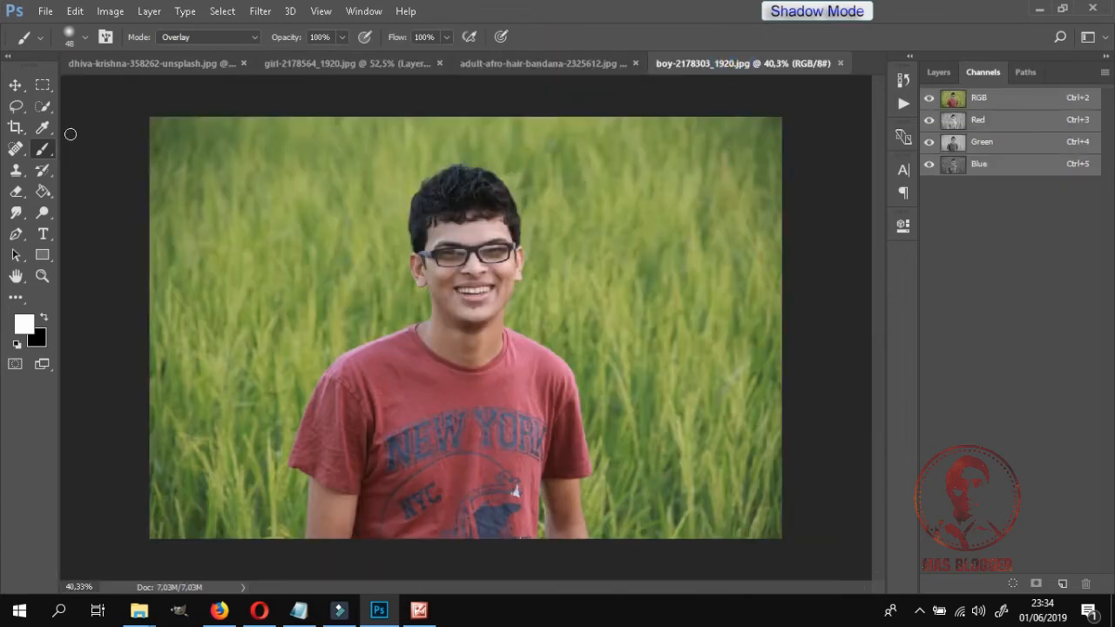
Select the boy from arms to hair with the Quick Selection tool, excluding the gap between his torso and arm.
left_click(43, 106)
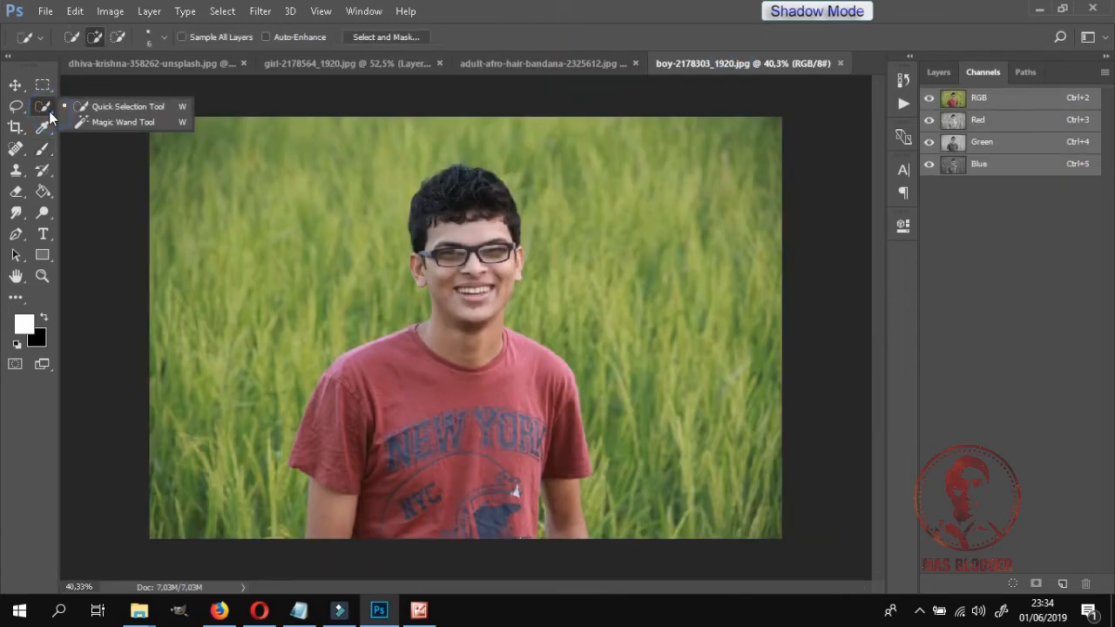
left_click(94, 110)
left_click(321, 539)
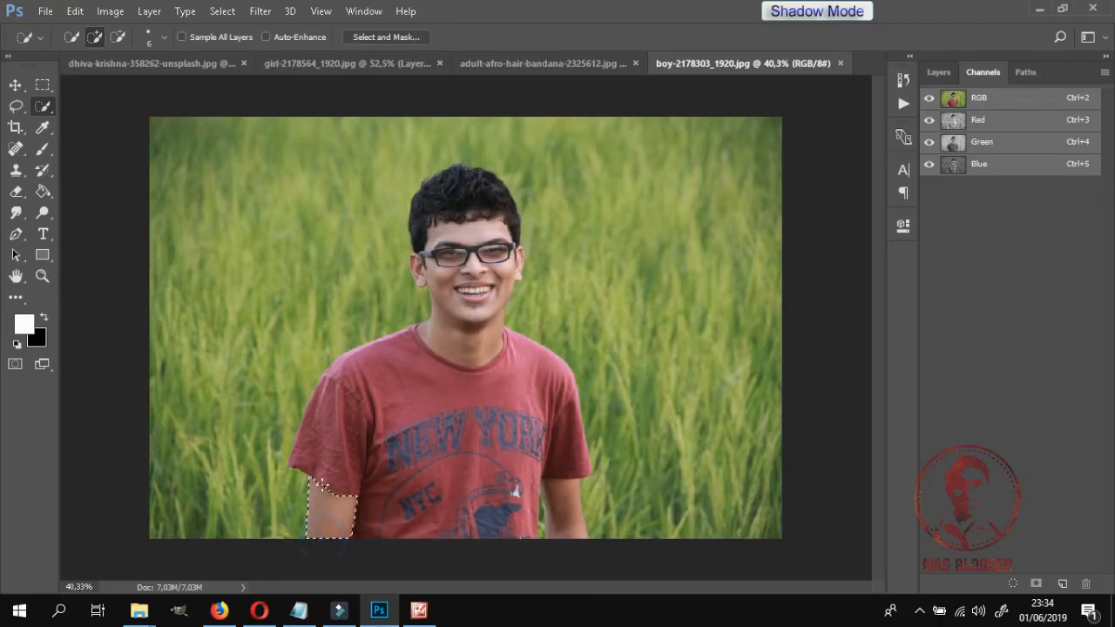
mouse_move(314, 424)
left_mouse_down()
mouse_move(371, 357)
mouse_move(419, 336)
mouse_move(500, 352)
mouse_move(545, 414)
mouse_move(560, 515)
left_mouse_up()
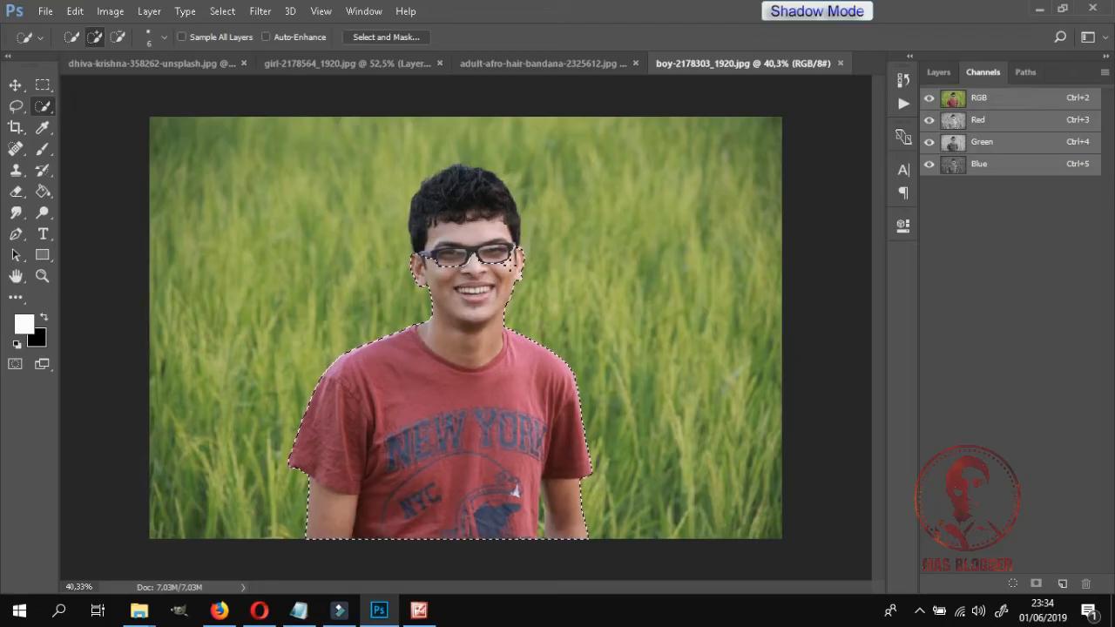
mouse_move(514, 261)
left_mouse_down()
mouse_move(511, 215)
mouse_move(454, 215)
left_mouse_up()
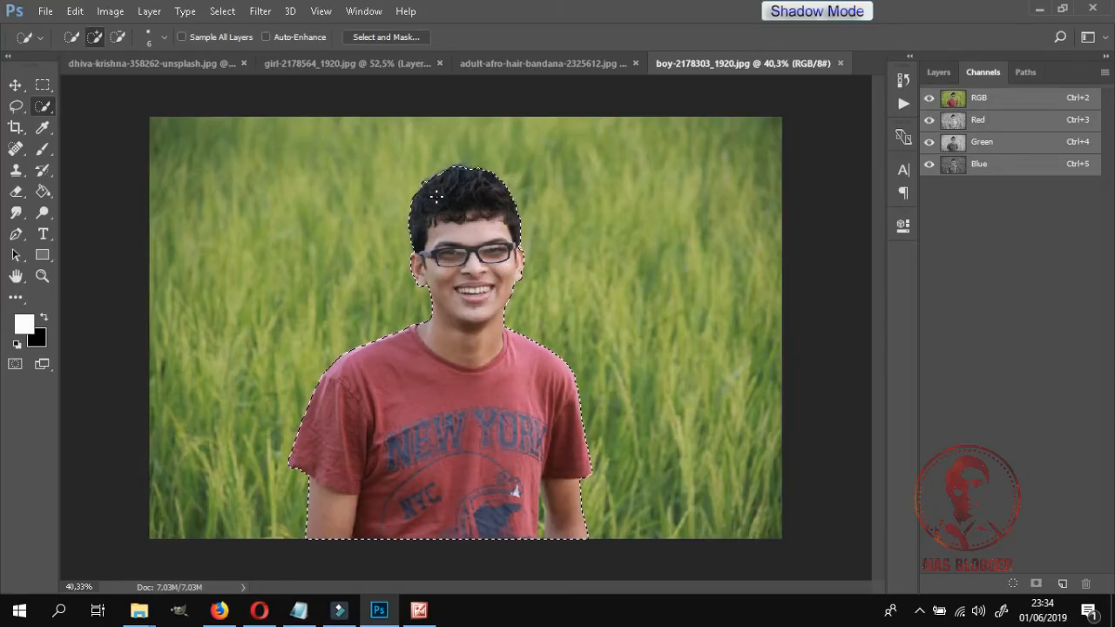
key("alt")
left_click(539, 531)
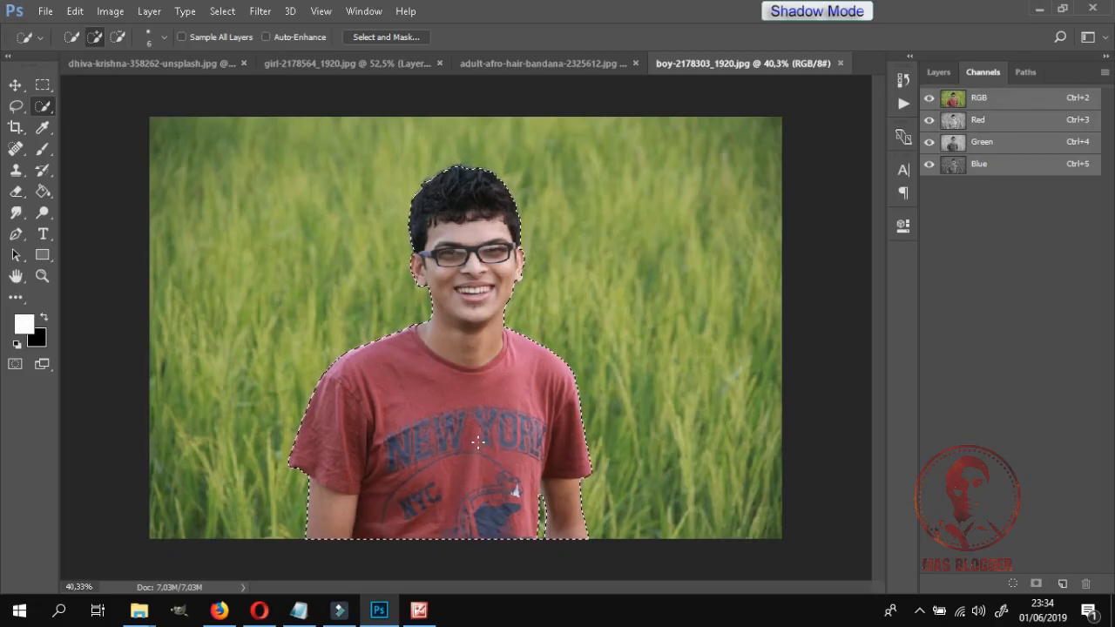
Invert the selection to cover the grass and duplicate the Background layer.
left_click(937, 74)
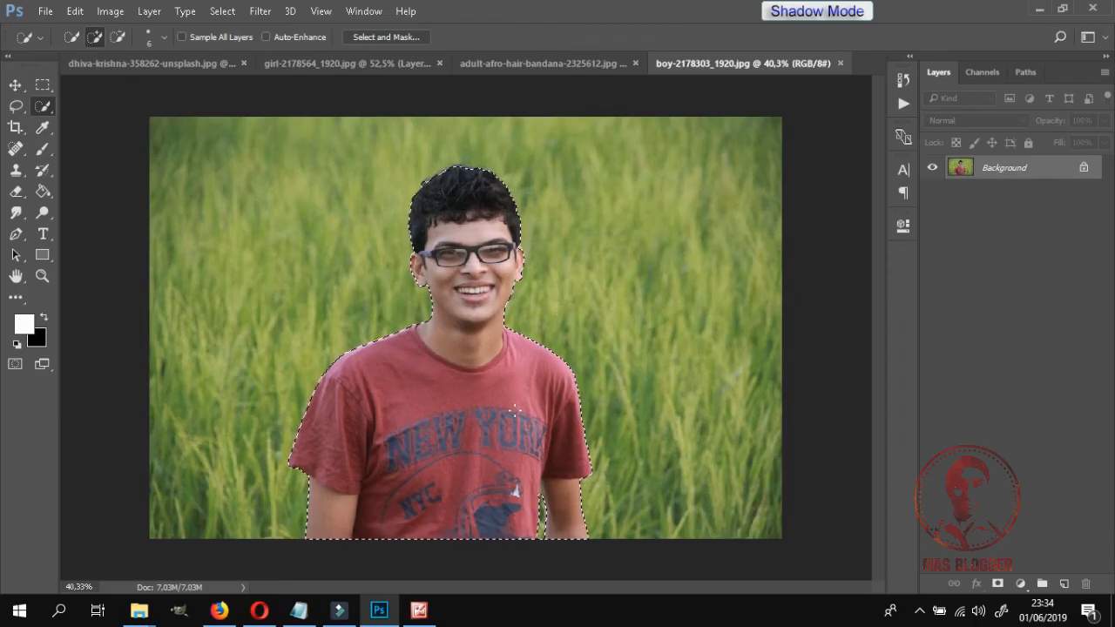
key("ctrl+shift+i")
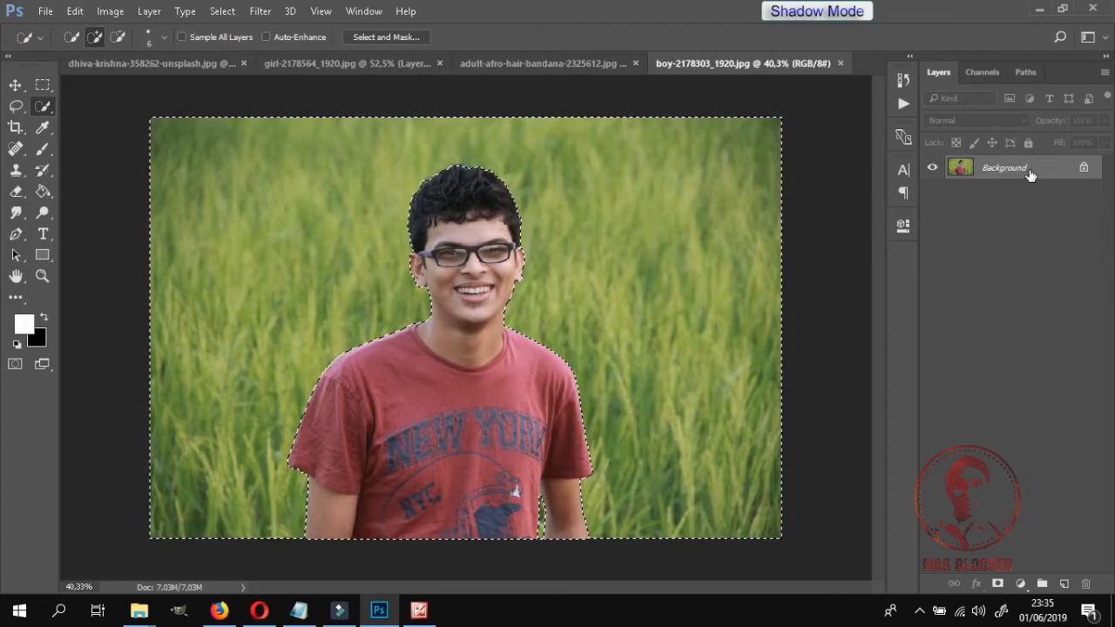
left_click_drag(1025, 169, 1065, 584)
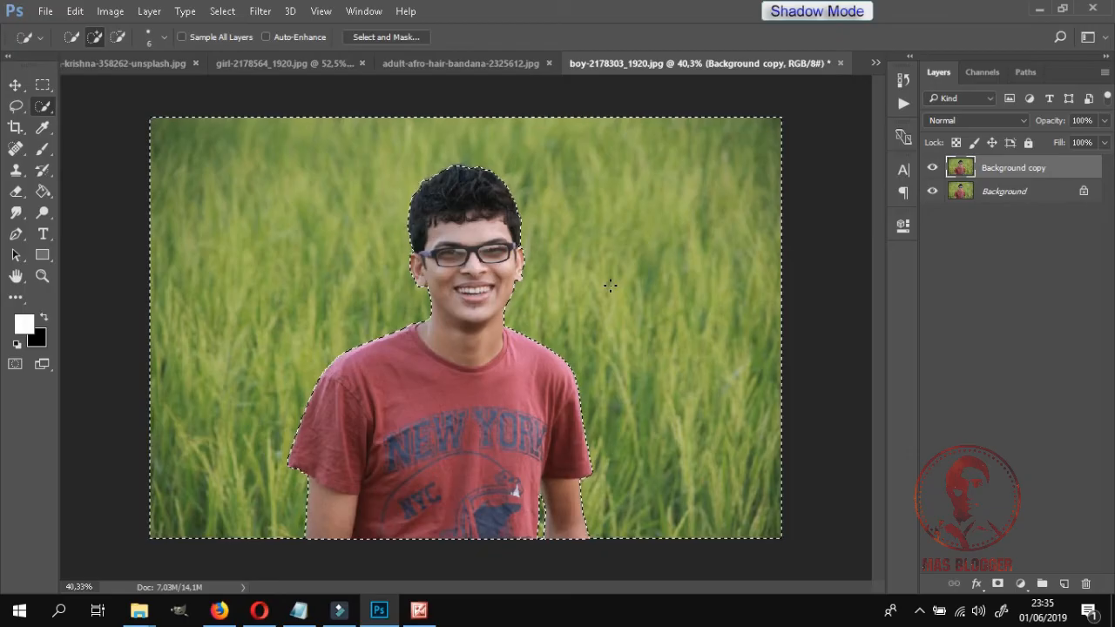
Set the Eraser to a size of 86 px and erase a strip of the selected grass on the copy.
left_click(16, 191)
left_click(66, 192)
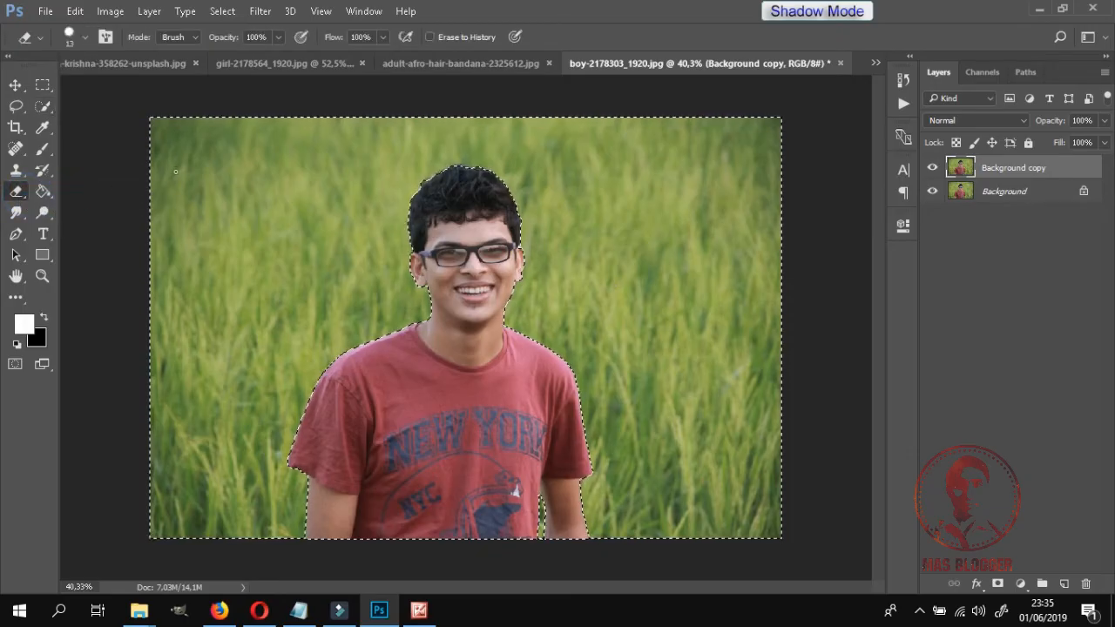
left_click(84, 37)
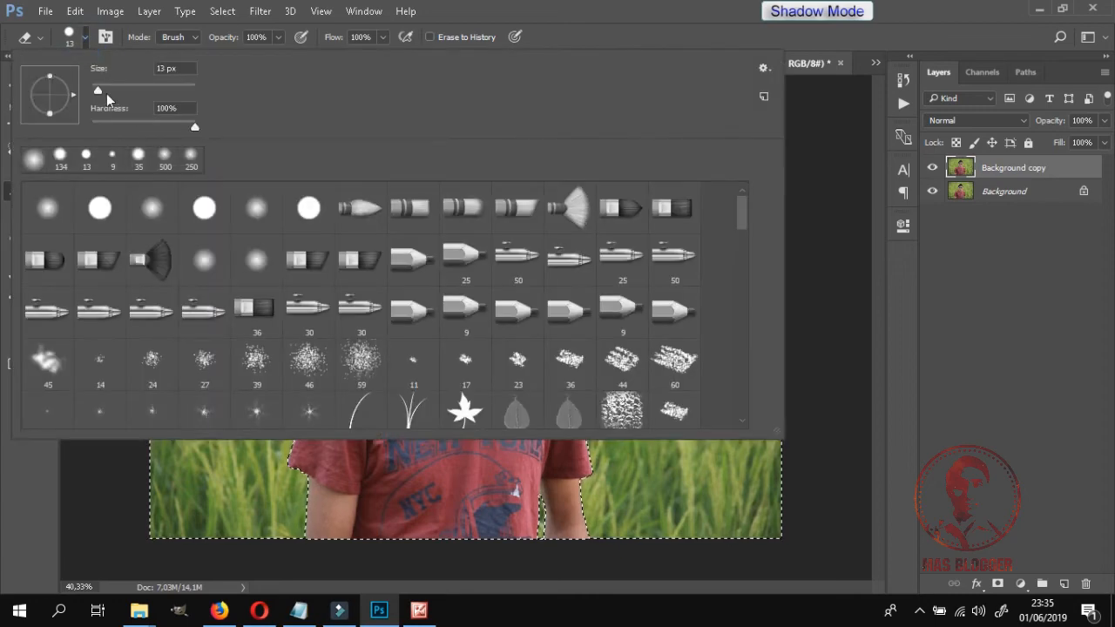
left_click_drag(98, 89, 136, 91)
left_click(826, 141)
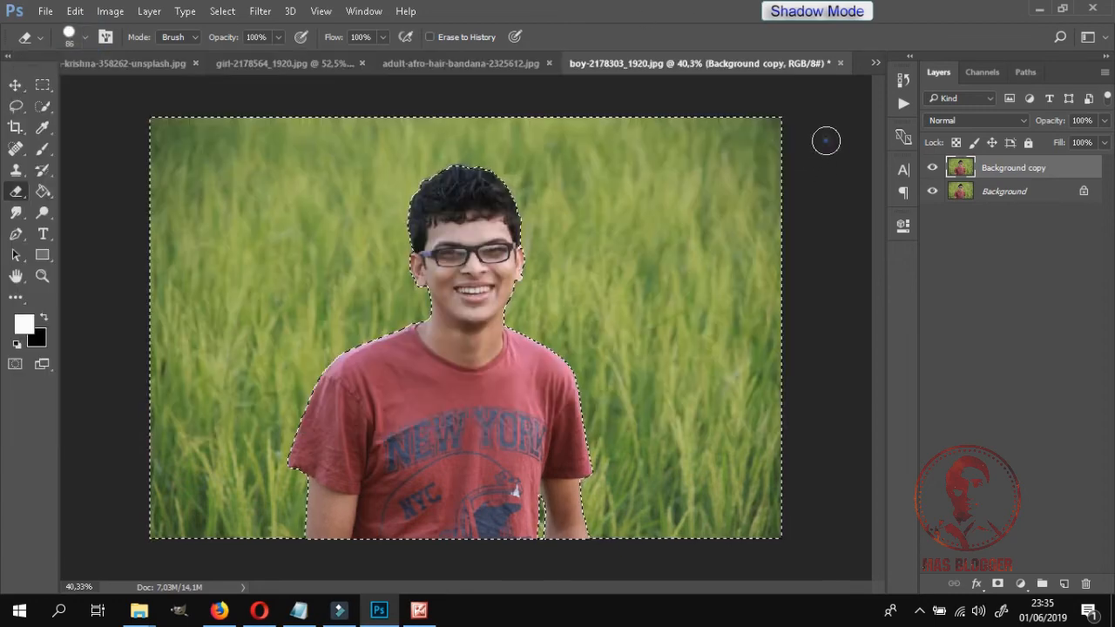
left_click_drag(292, 114, 277, 127)
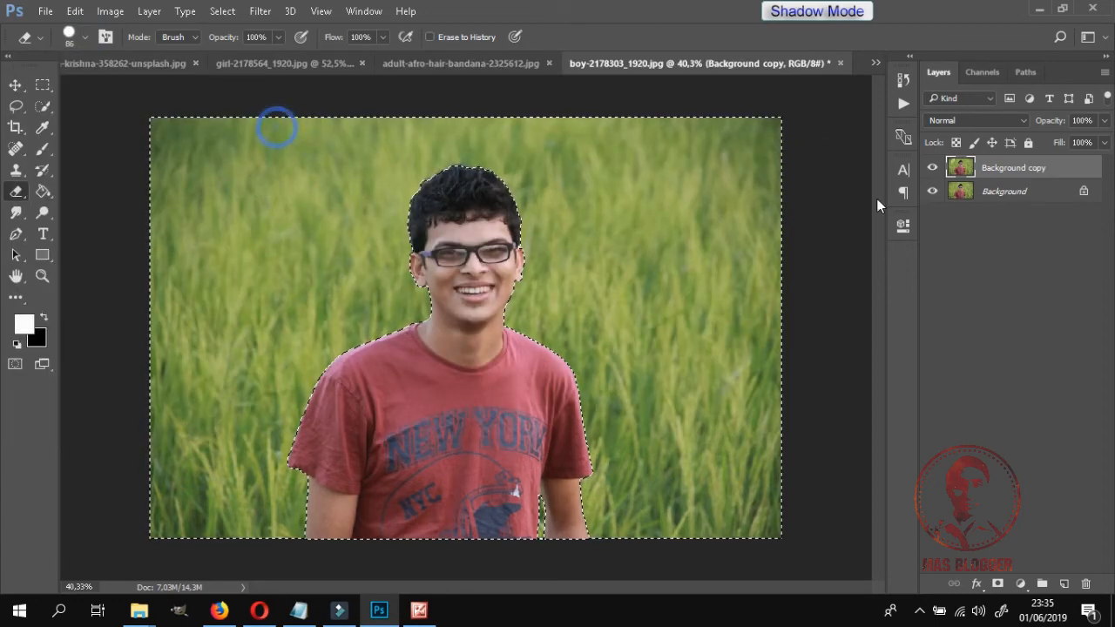
Hide the original Background layer and delete all the selected grass from the copy, ending with nothing selected.
left_click(932, 191)
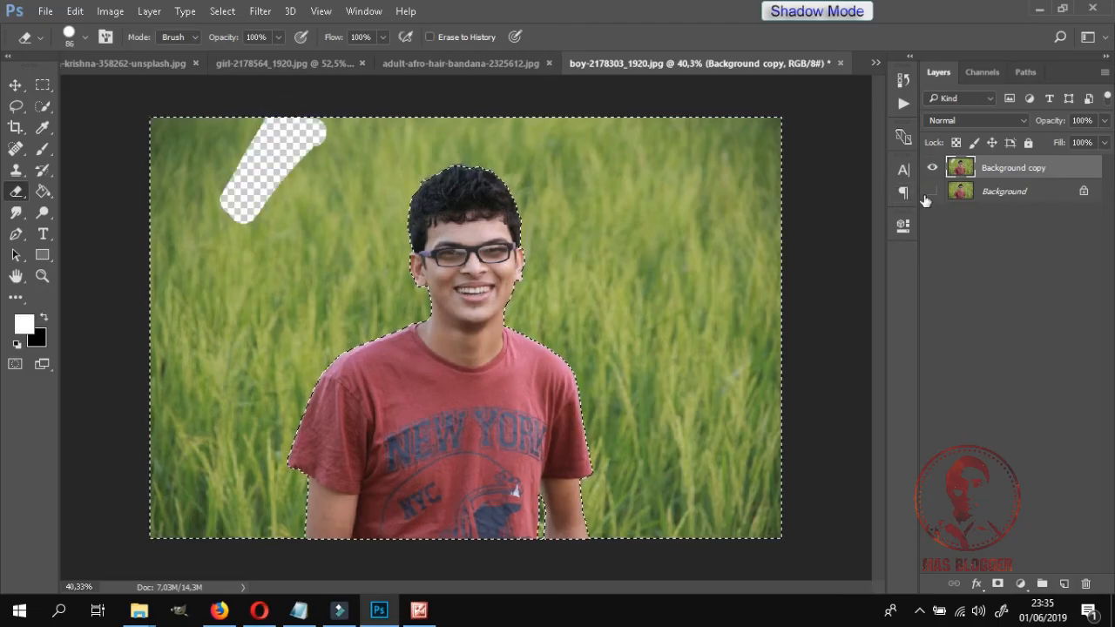
left_click(932, 192)
left_click(932, 192)
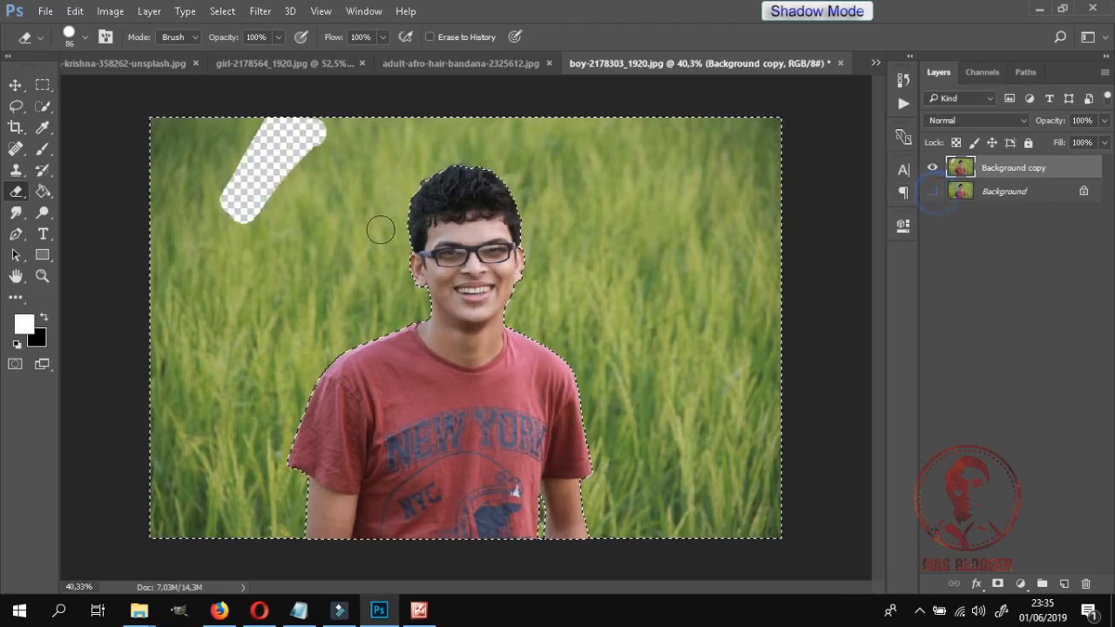
mouse_move(222, 132)
left_mouse_down()
mouse_move(172, 272)
mouse_move(230, 141)
left_mouse_up()
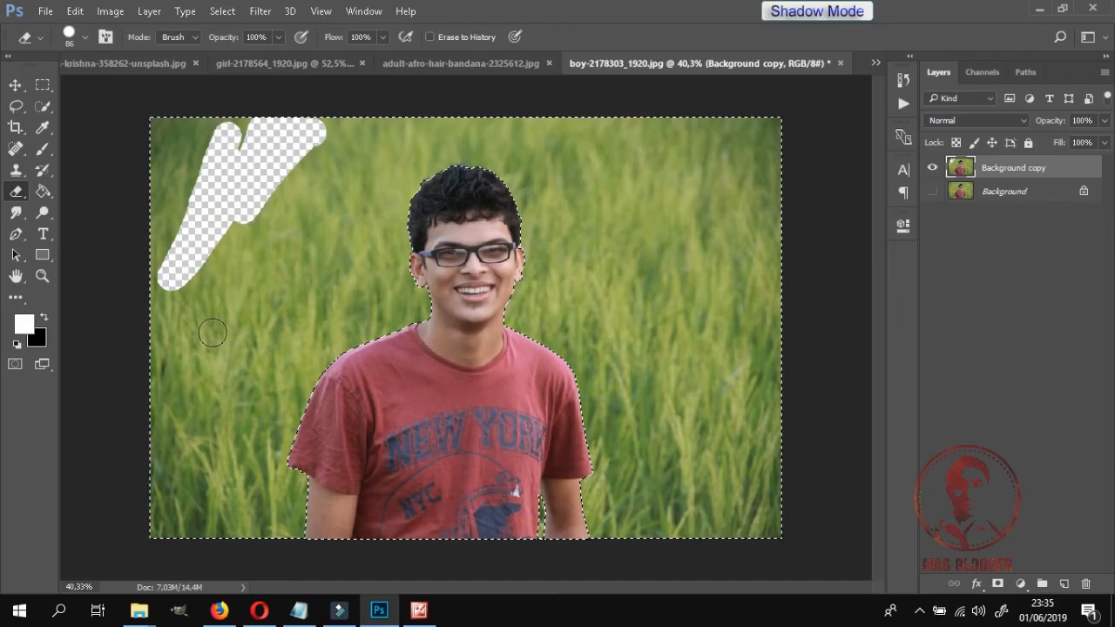
key("Delete")
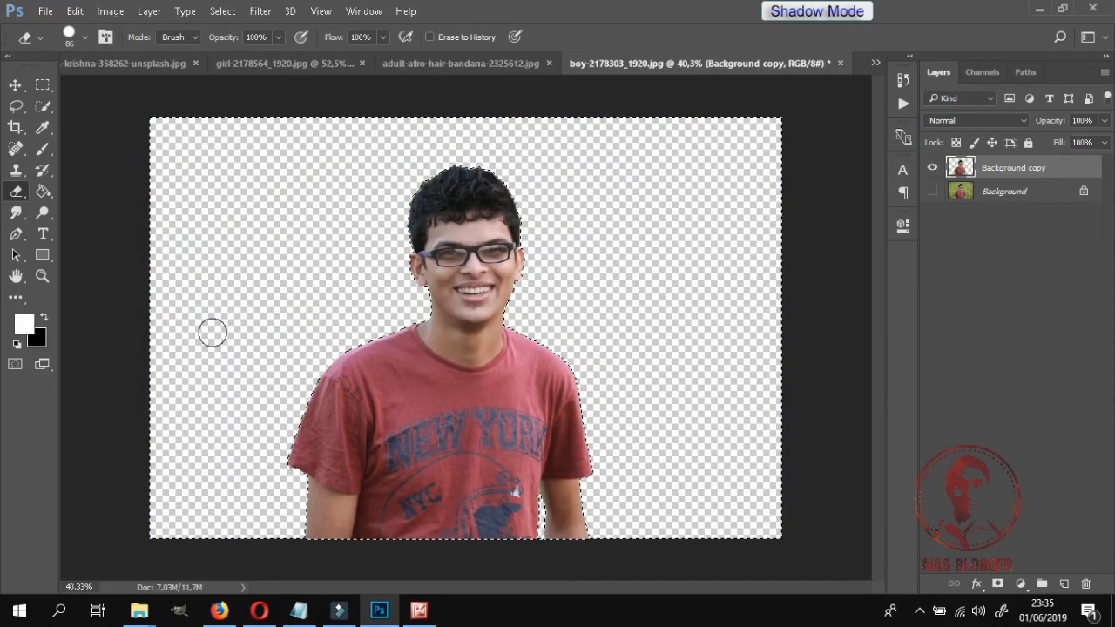
key("ctrl+d")
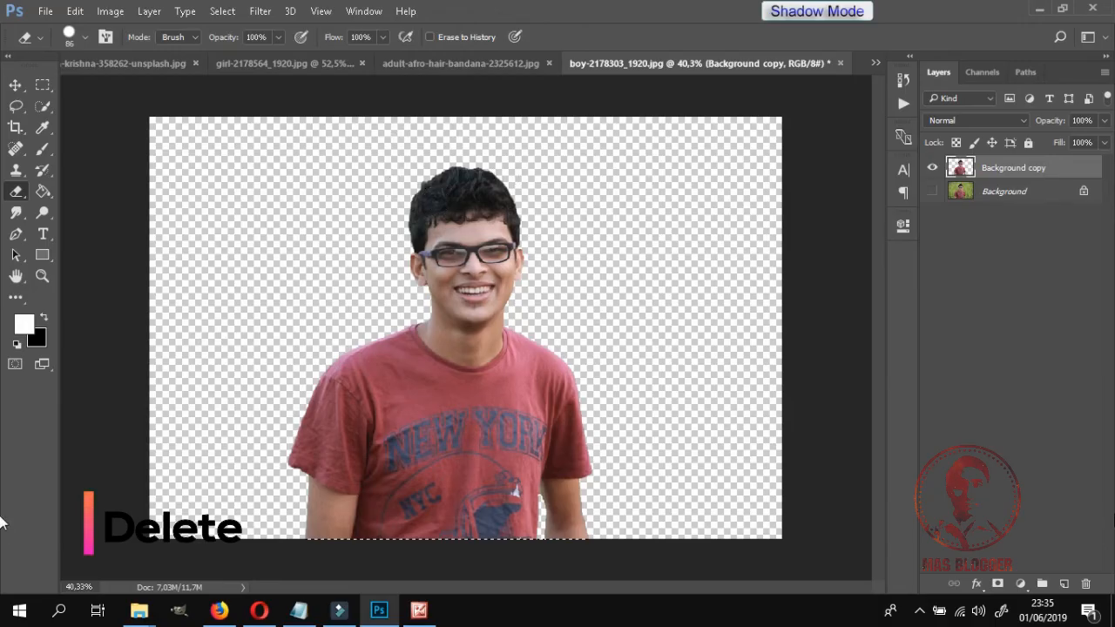
Add a new layer directly above the original Background layer and set the foreground color to bright red.
left_click(1027, 190)
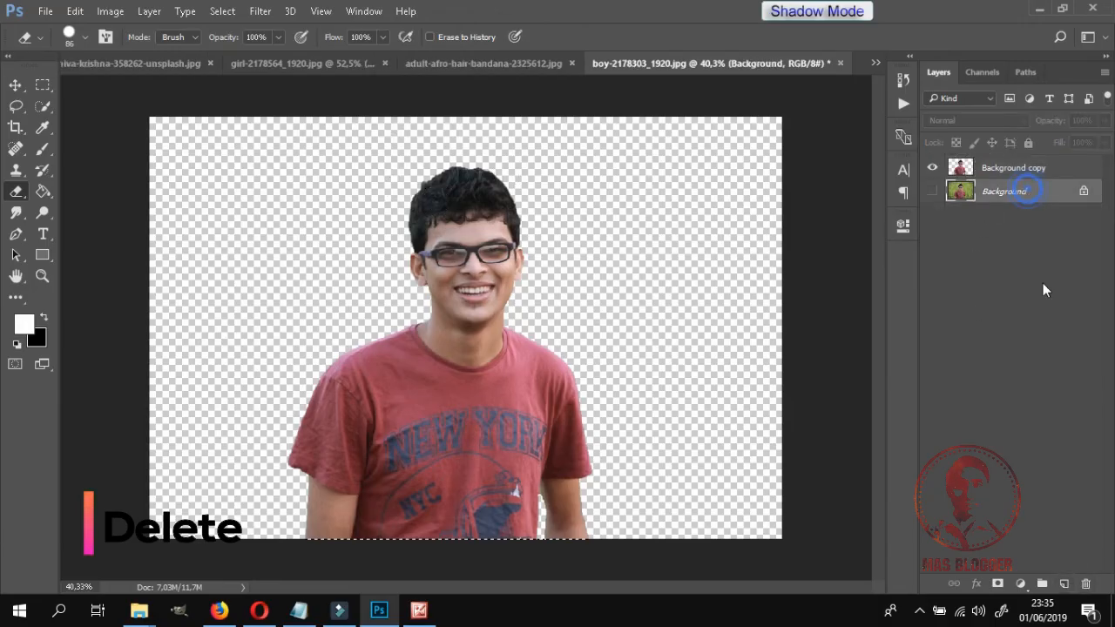
left_click(1064, 583)
left_click(26, 324)
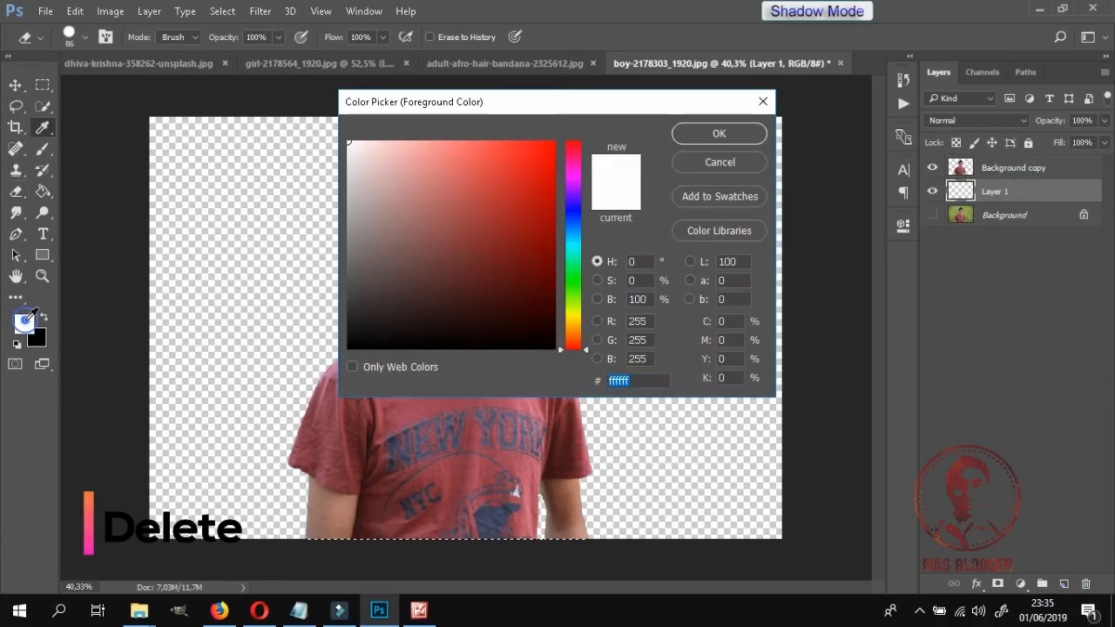
left_click(538, 158)
left_click(552, 141)
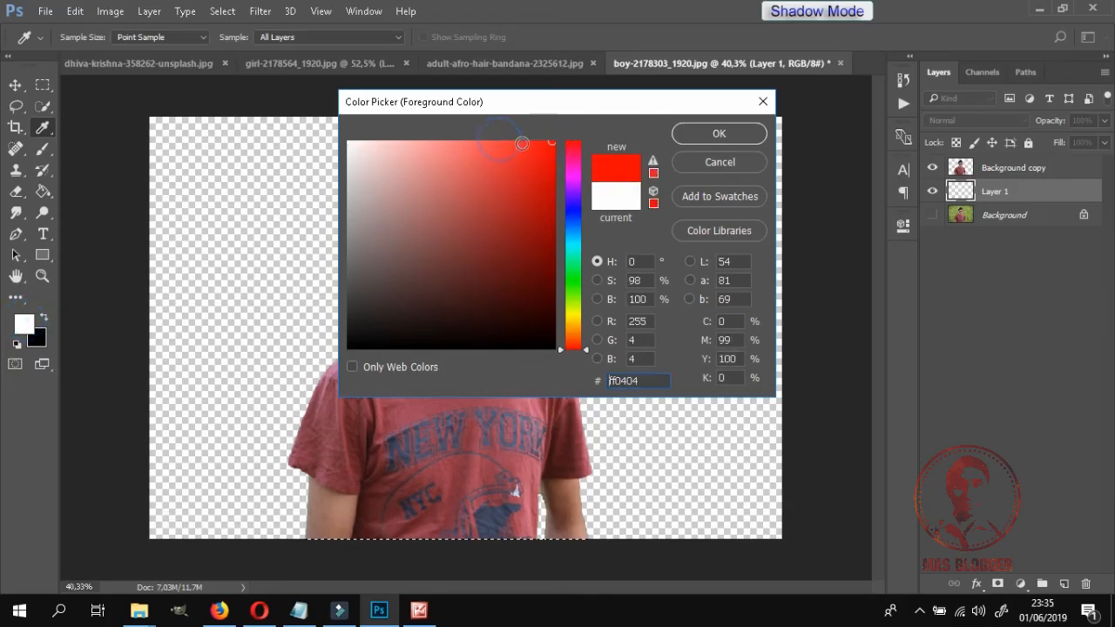
left_click(522, 142)
left_click(720, 133)
Fill the new layer with the red foreground color using the Paint Bucket tool.
key("e")
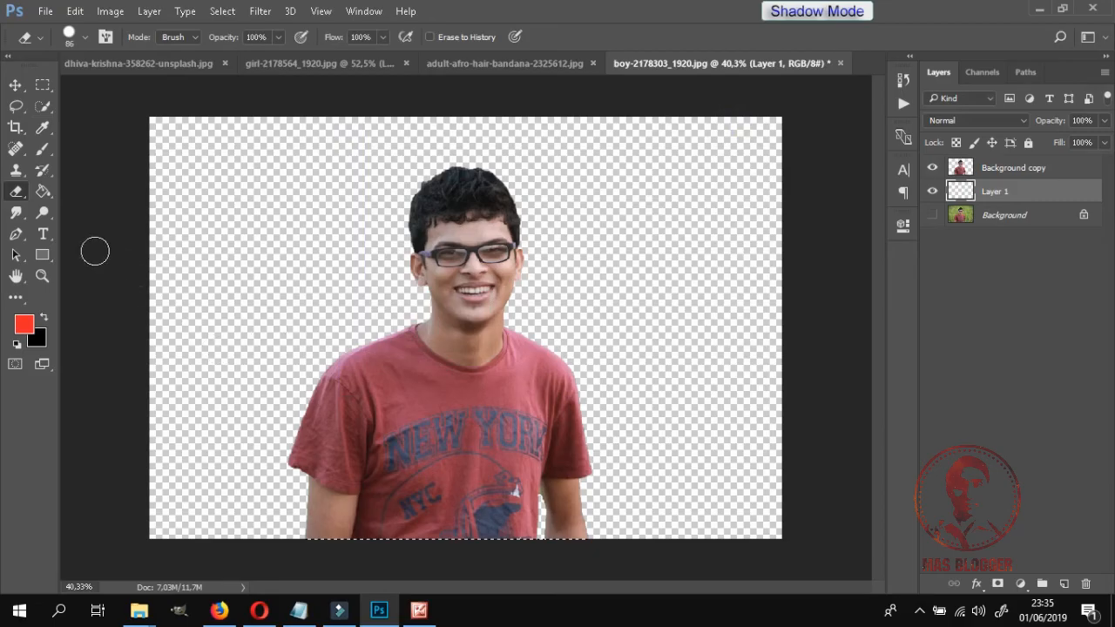
left_click(45, 195)
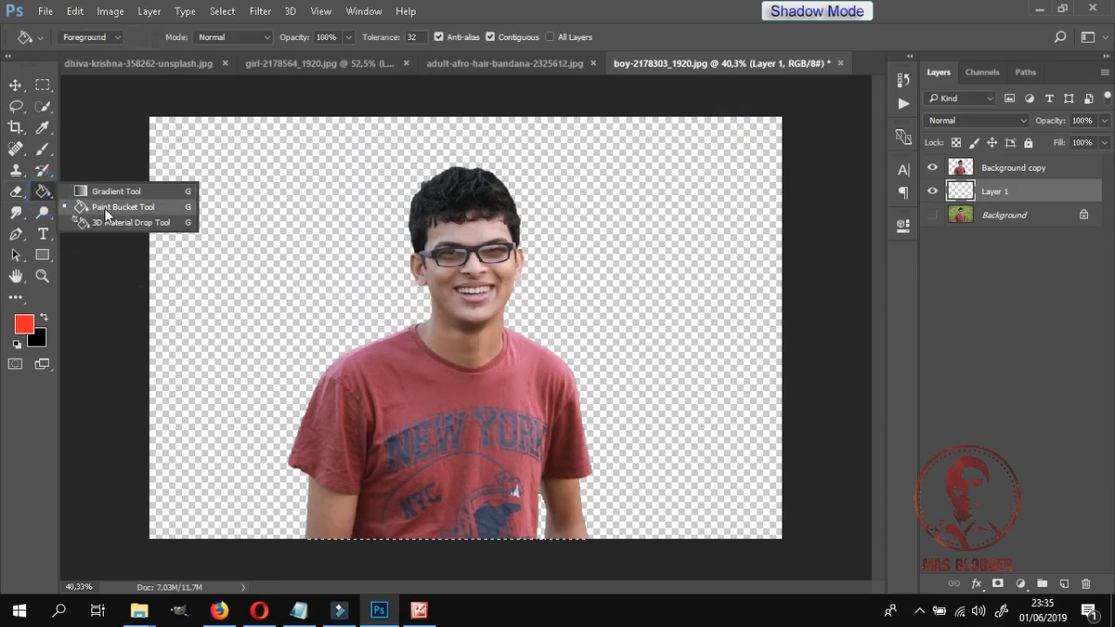
left_click(105, 208)
left_click(214, 231)
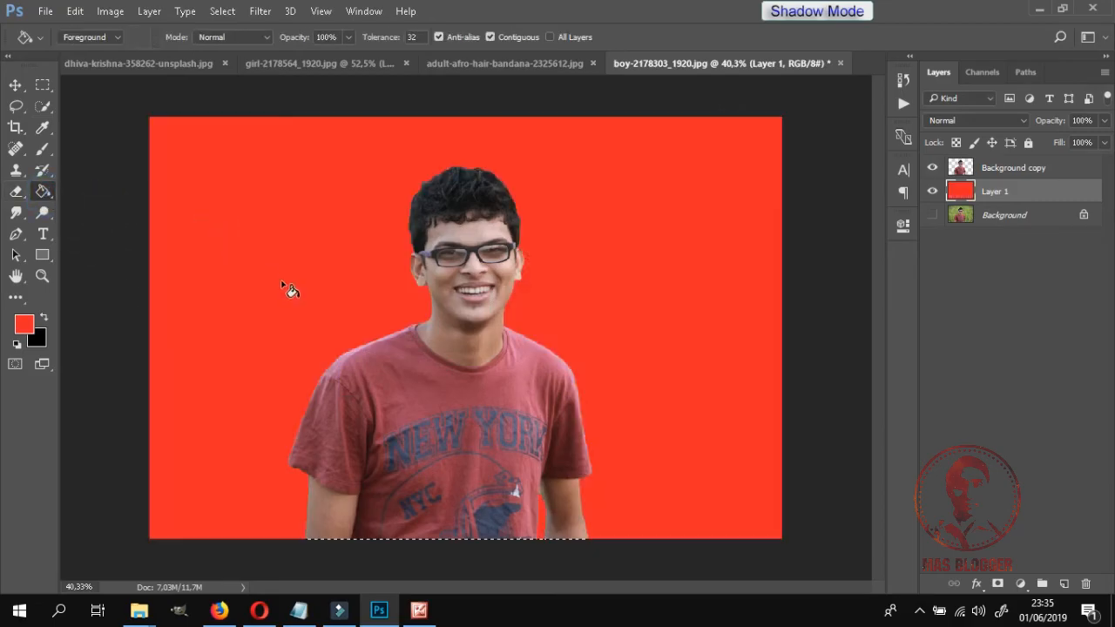
On the Background copy layer, outline the leftover green sliver between the boy's torso and arm with the Pen tool.
scroll(464, 329, "up", 3)
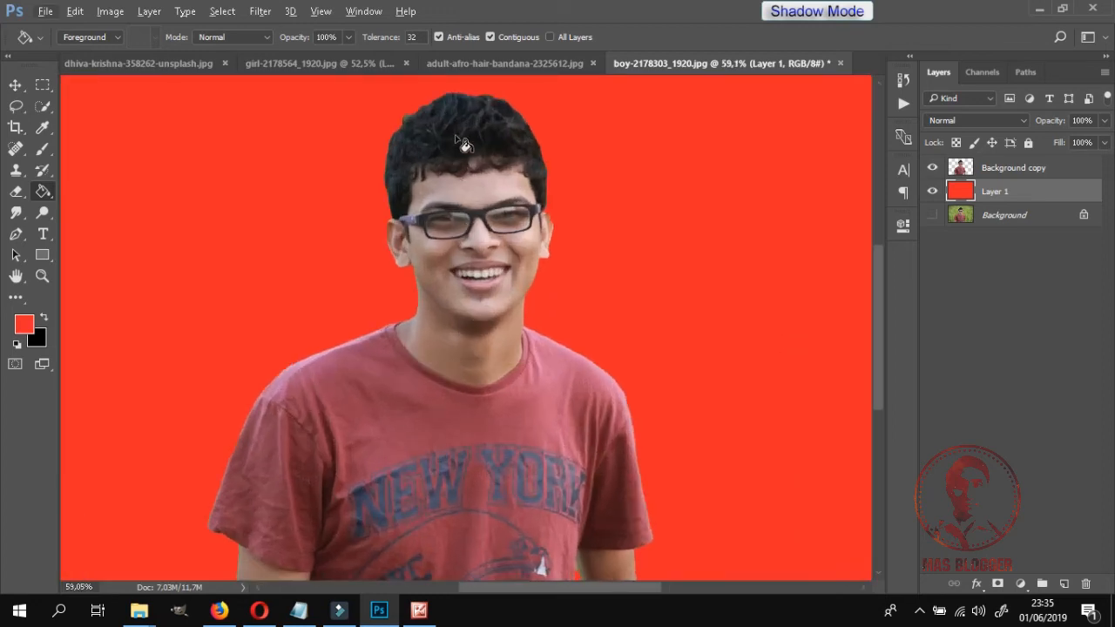
scroll(600, 424, "up", 4)
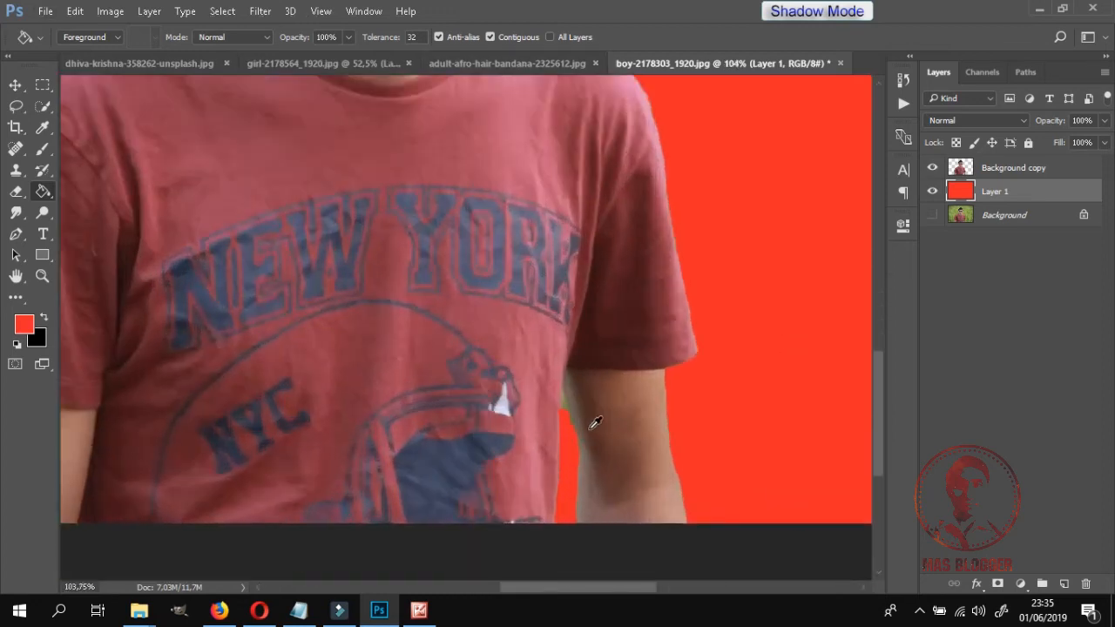
scroll(596, 423, "up", 3)
scroll(565, 388, "down", 1)
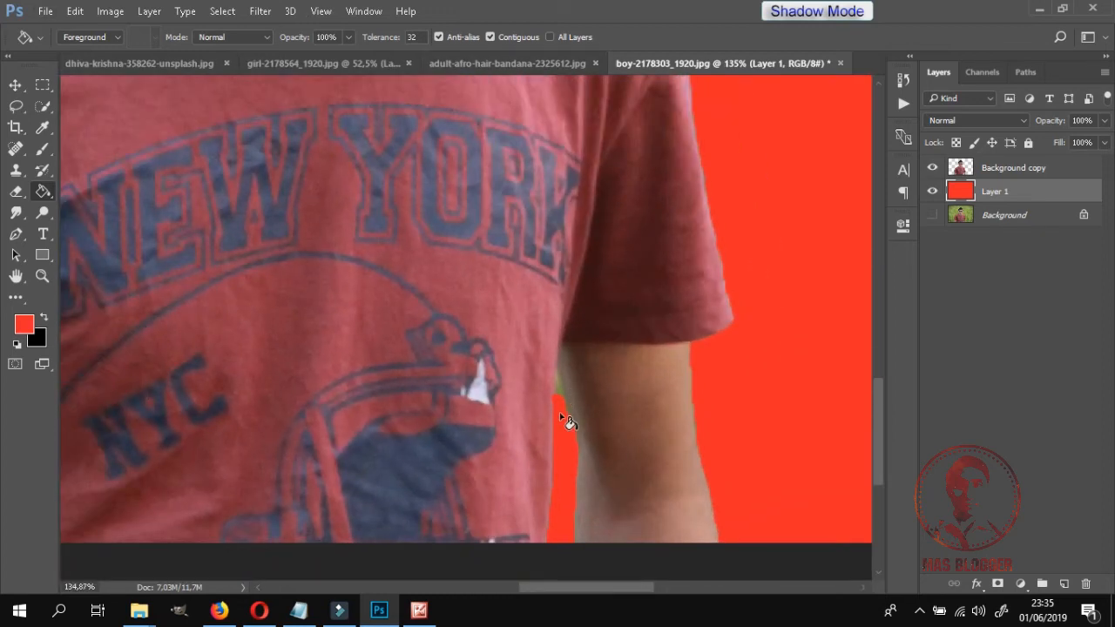
key("p")
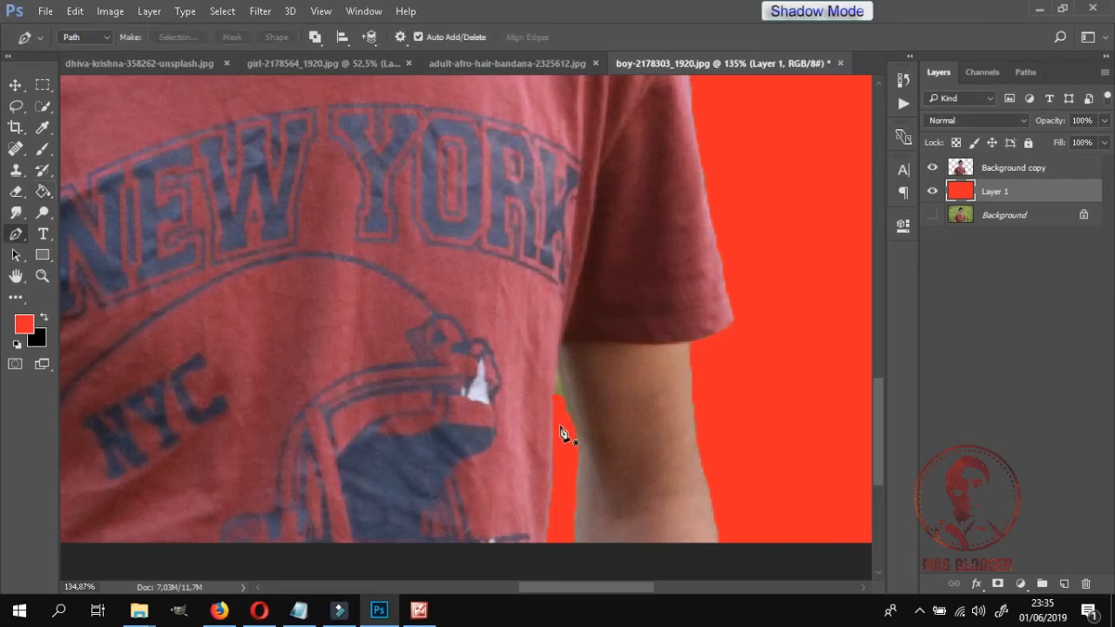
left_click(992, 169)
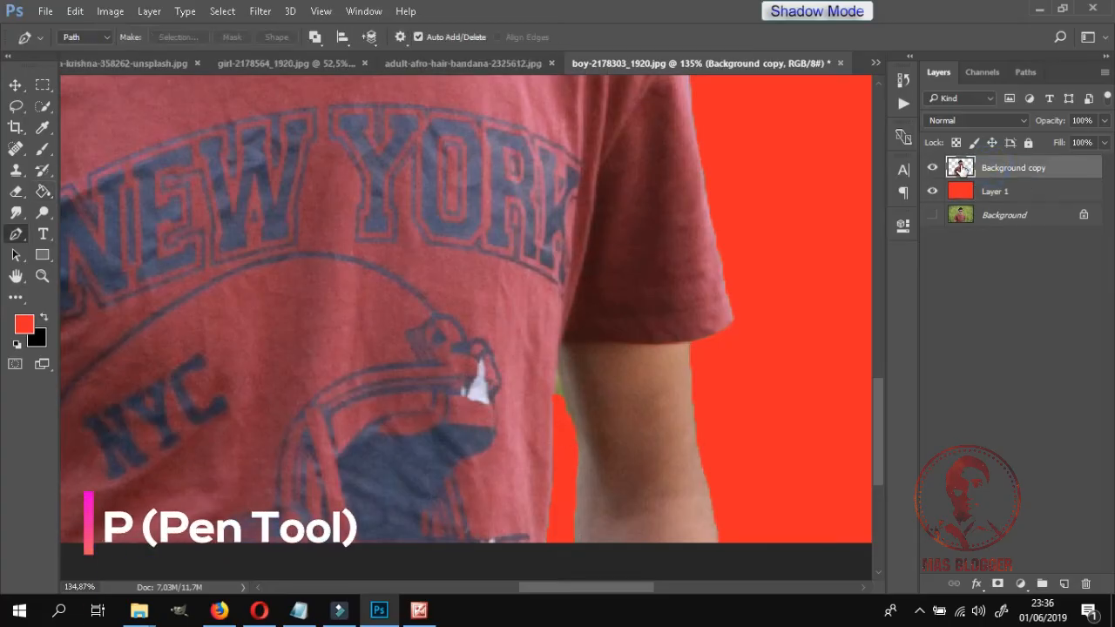
left_click_drag(555, 398, 556, 361)
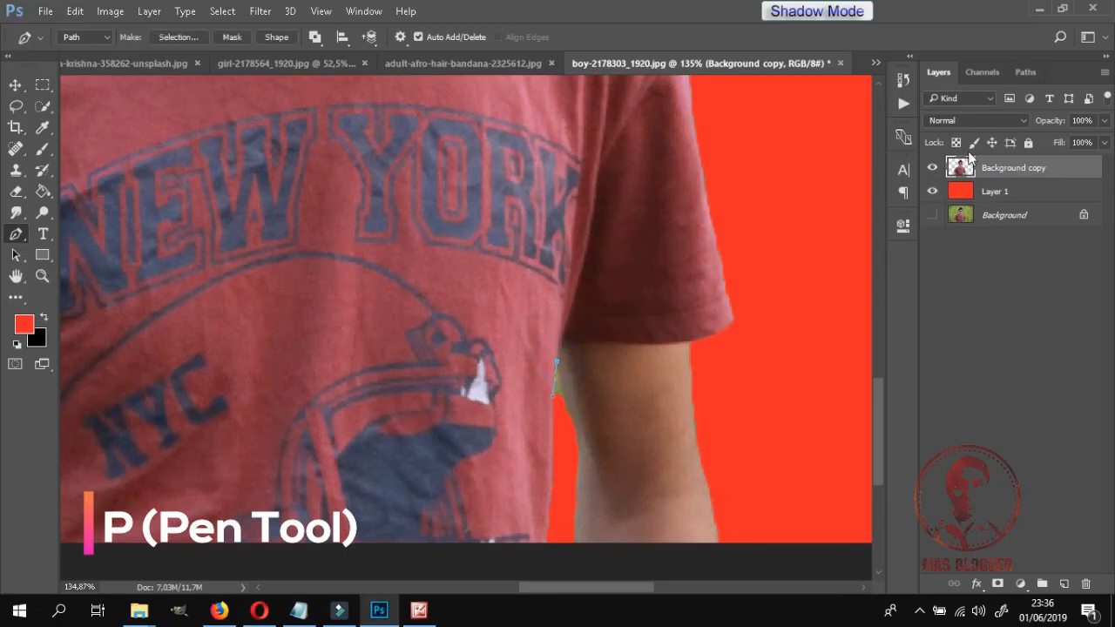
left_click_drag(569, 410, 574, 428)
left_click(573, 452)
left_click(566, 478)
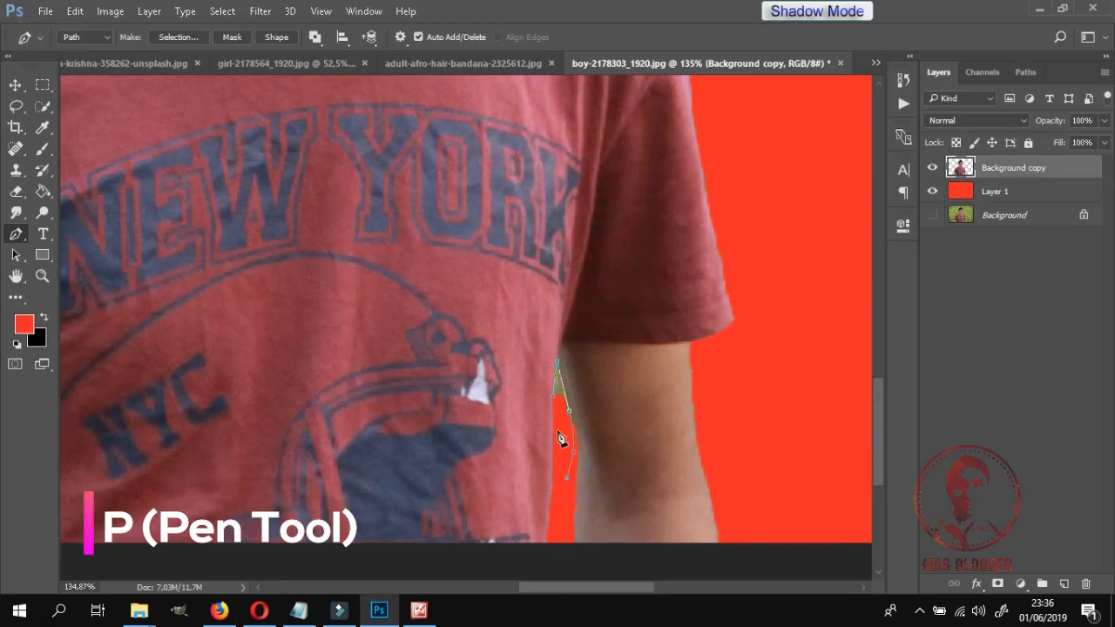
left_click(556, 425)
Convert the path to a selection, delete the green remnant inside it, and deselect.
right_click(557, 400)
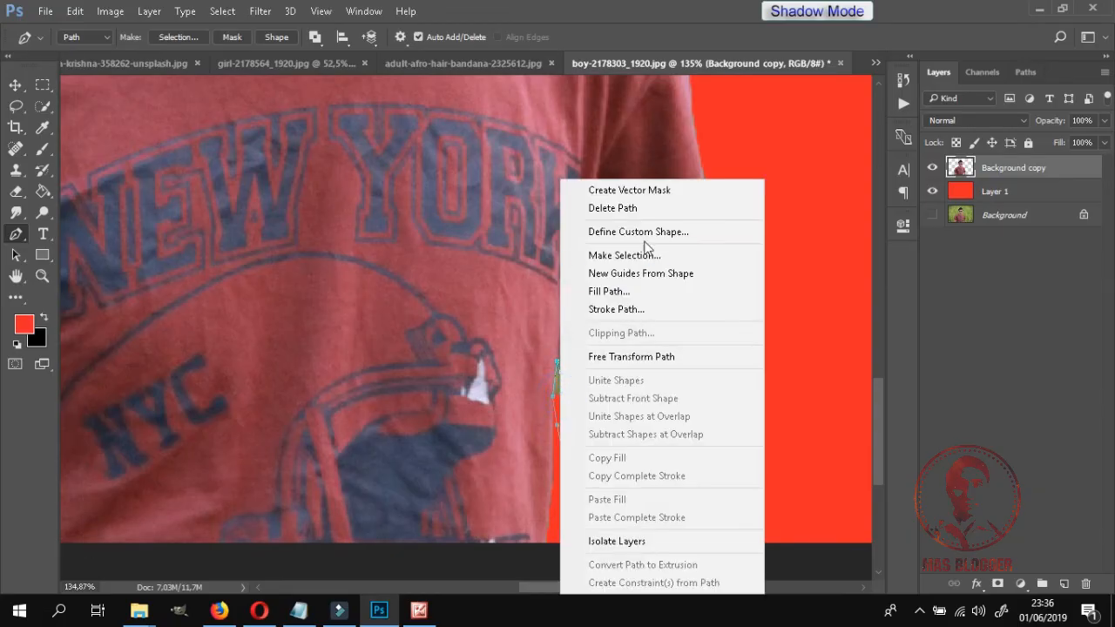
left_click(642, 254)
left_click(643, 176)
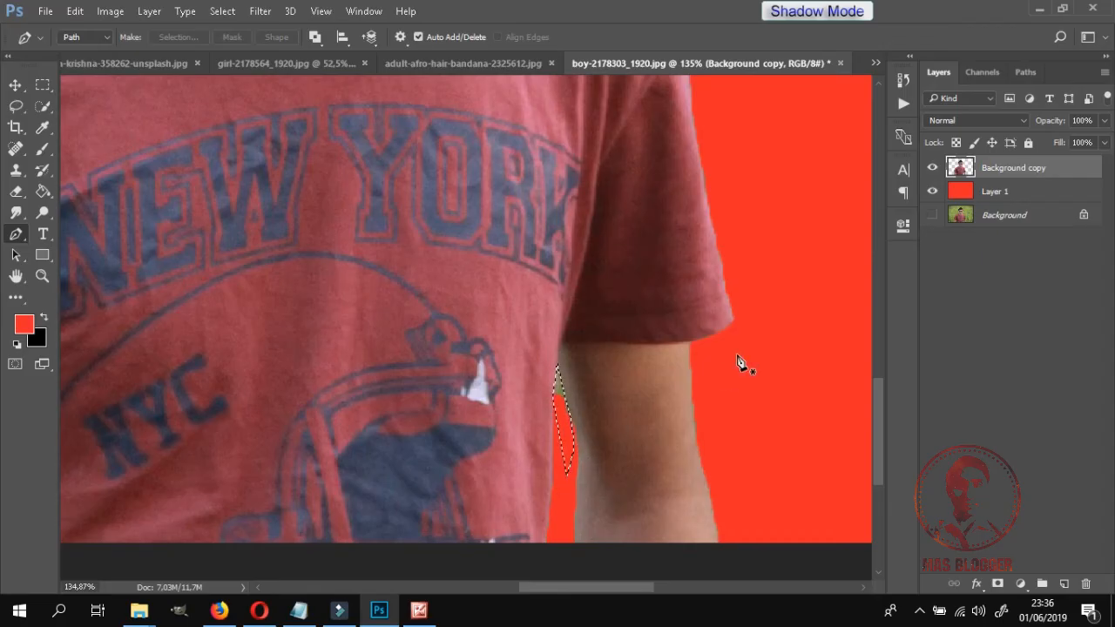
key("ctrl+d")
Check the cutout's edges against the red backdrop and hide the red fill layer.
scroll(748, 361, "down", 11)
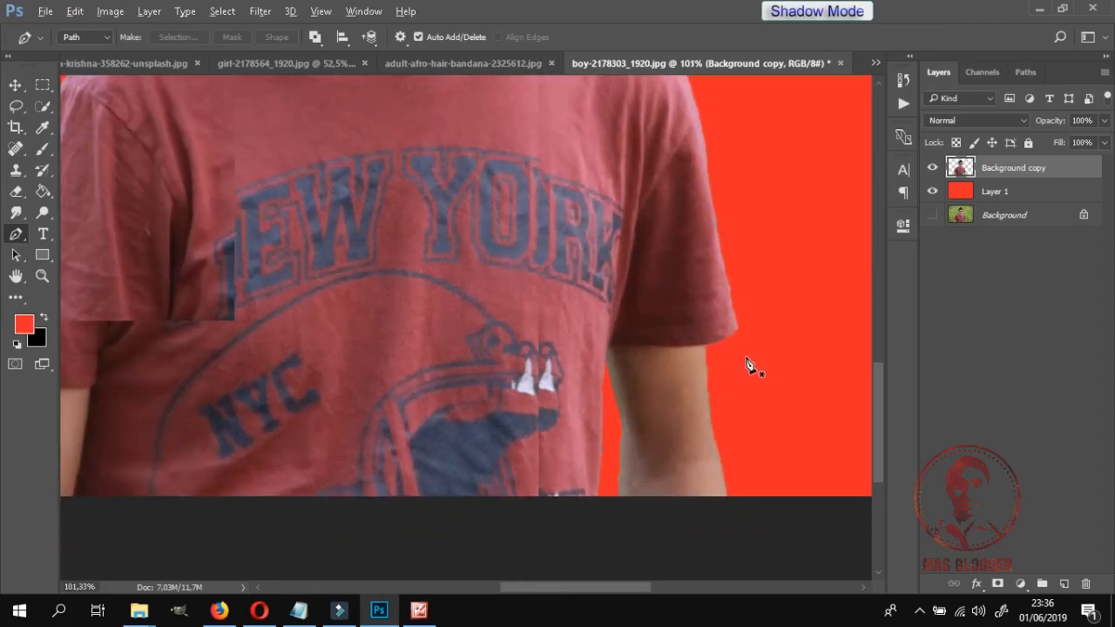
scroll(448, 226, "up", 3)
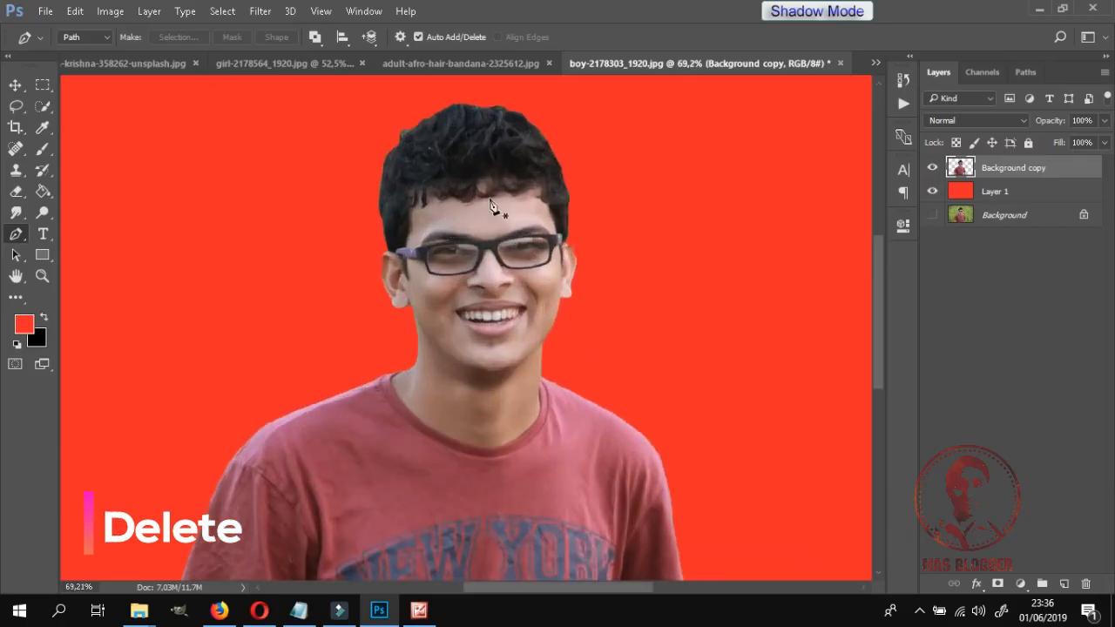
scroll(500, 165, "down", 6)
scroll(504, 275, "up", 2)
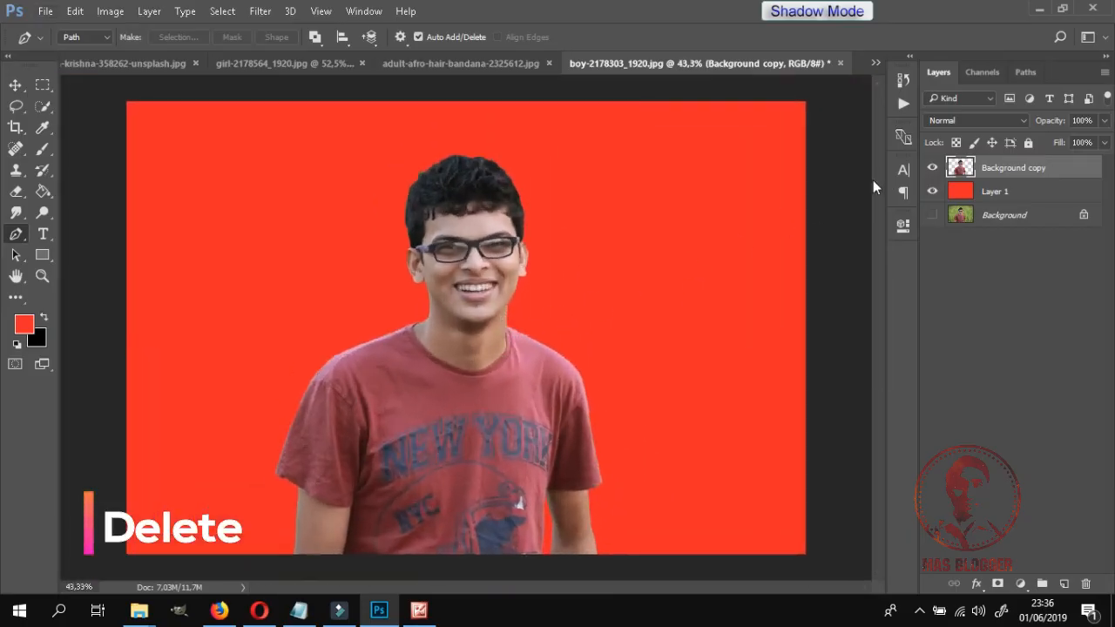
left_click(932, 191)
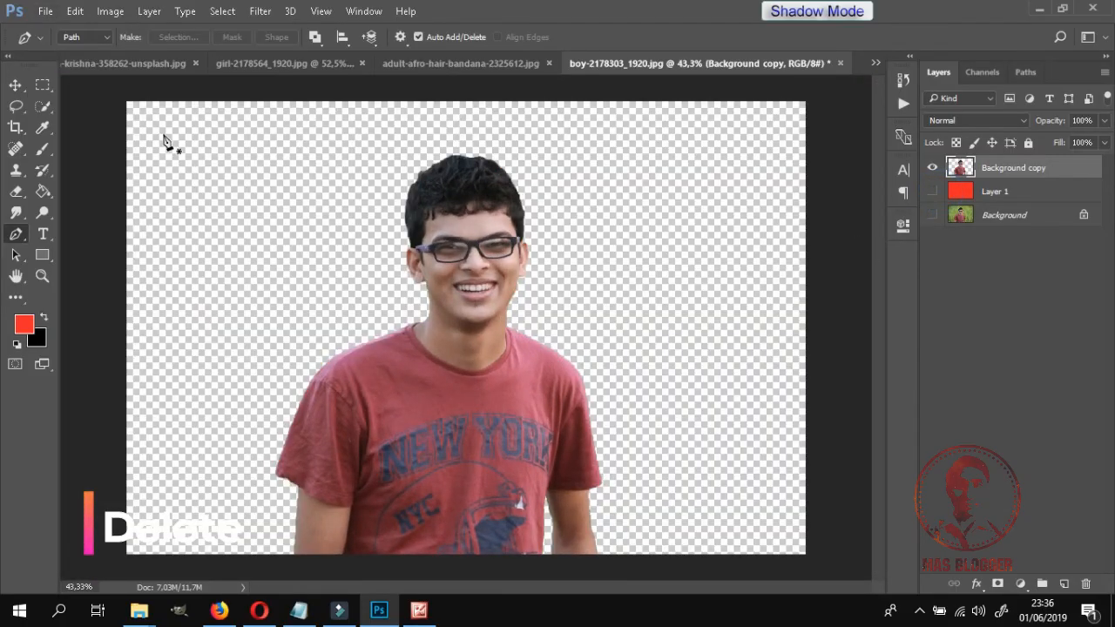